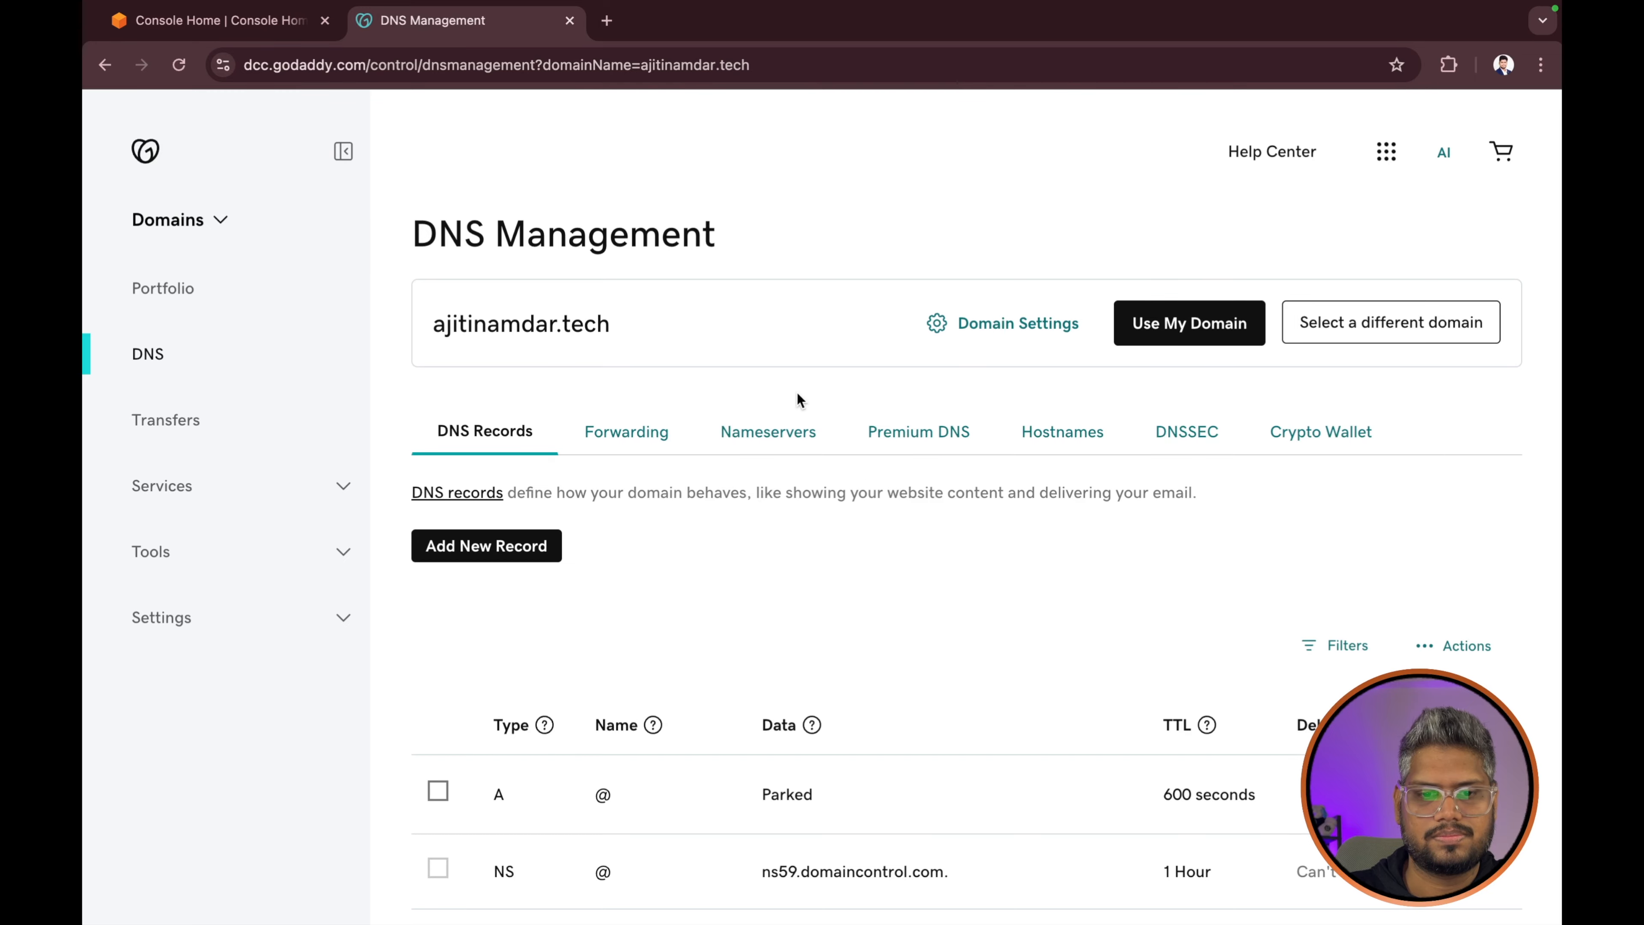
- Review the domain's DNS records and its default nameservers in GoDaddy, including the explanation of what nameservers do
scroll(712, 478, up, 1)
scroll(714, 486, down, 1)
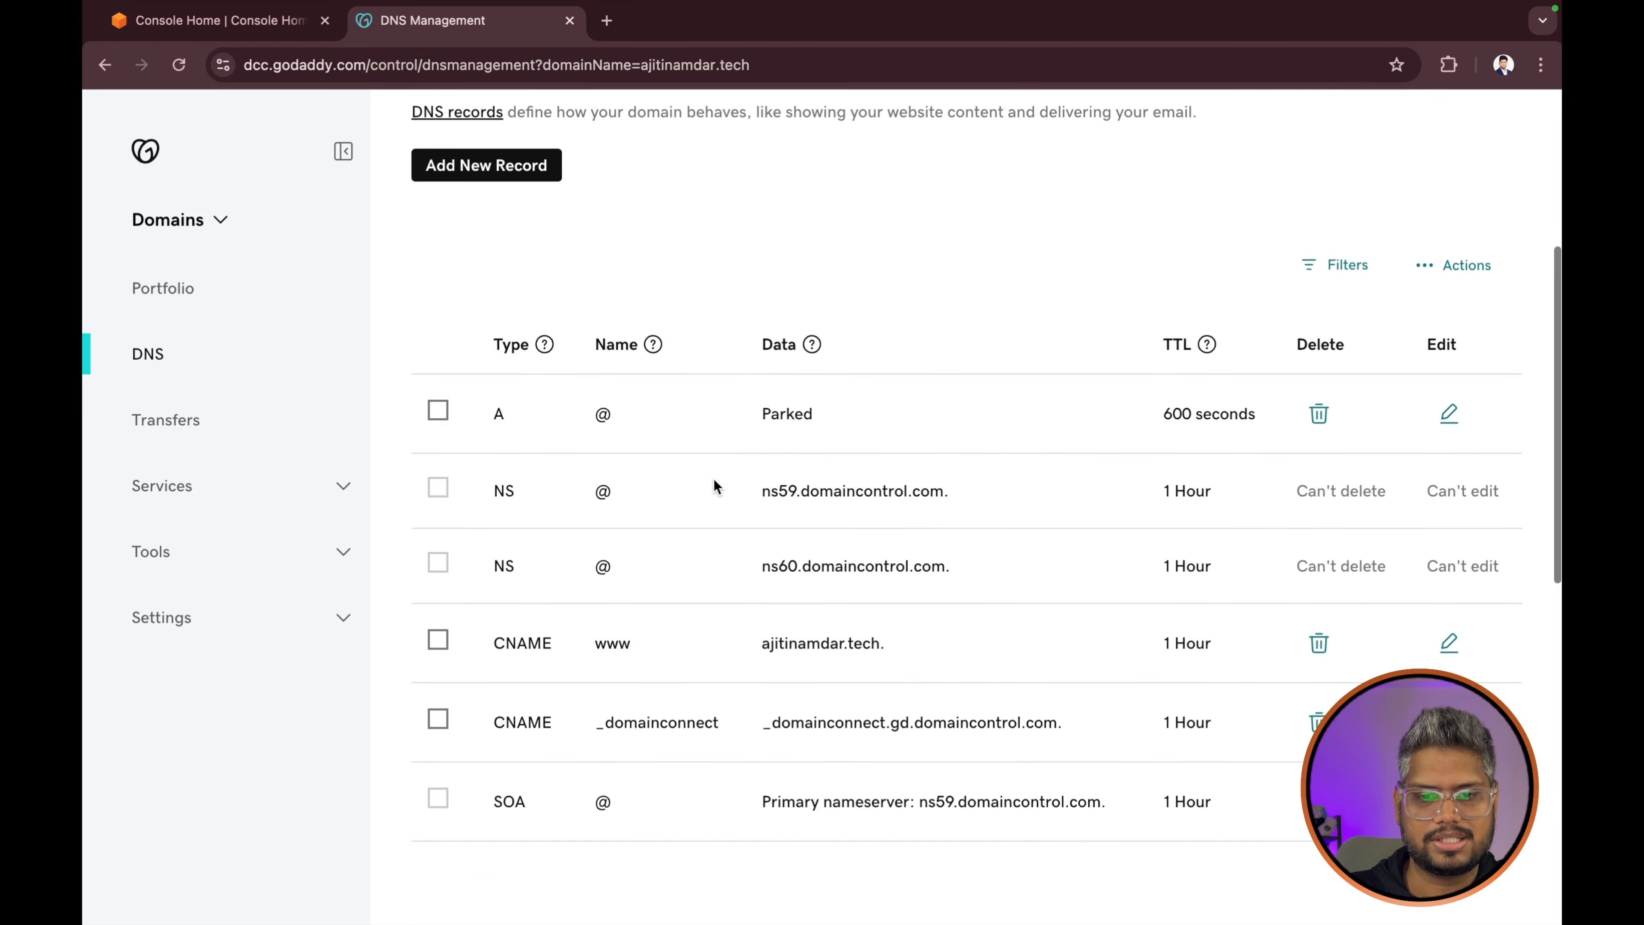
scroll(714, 485, down, 1)
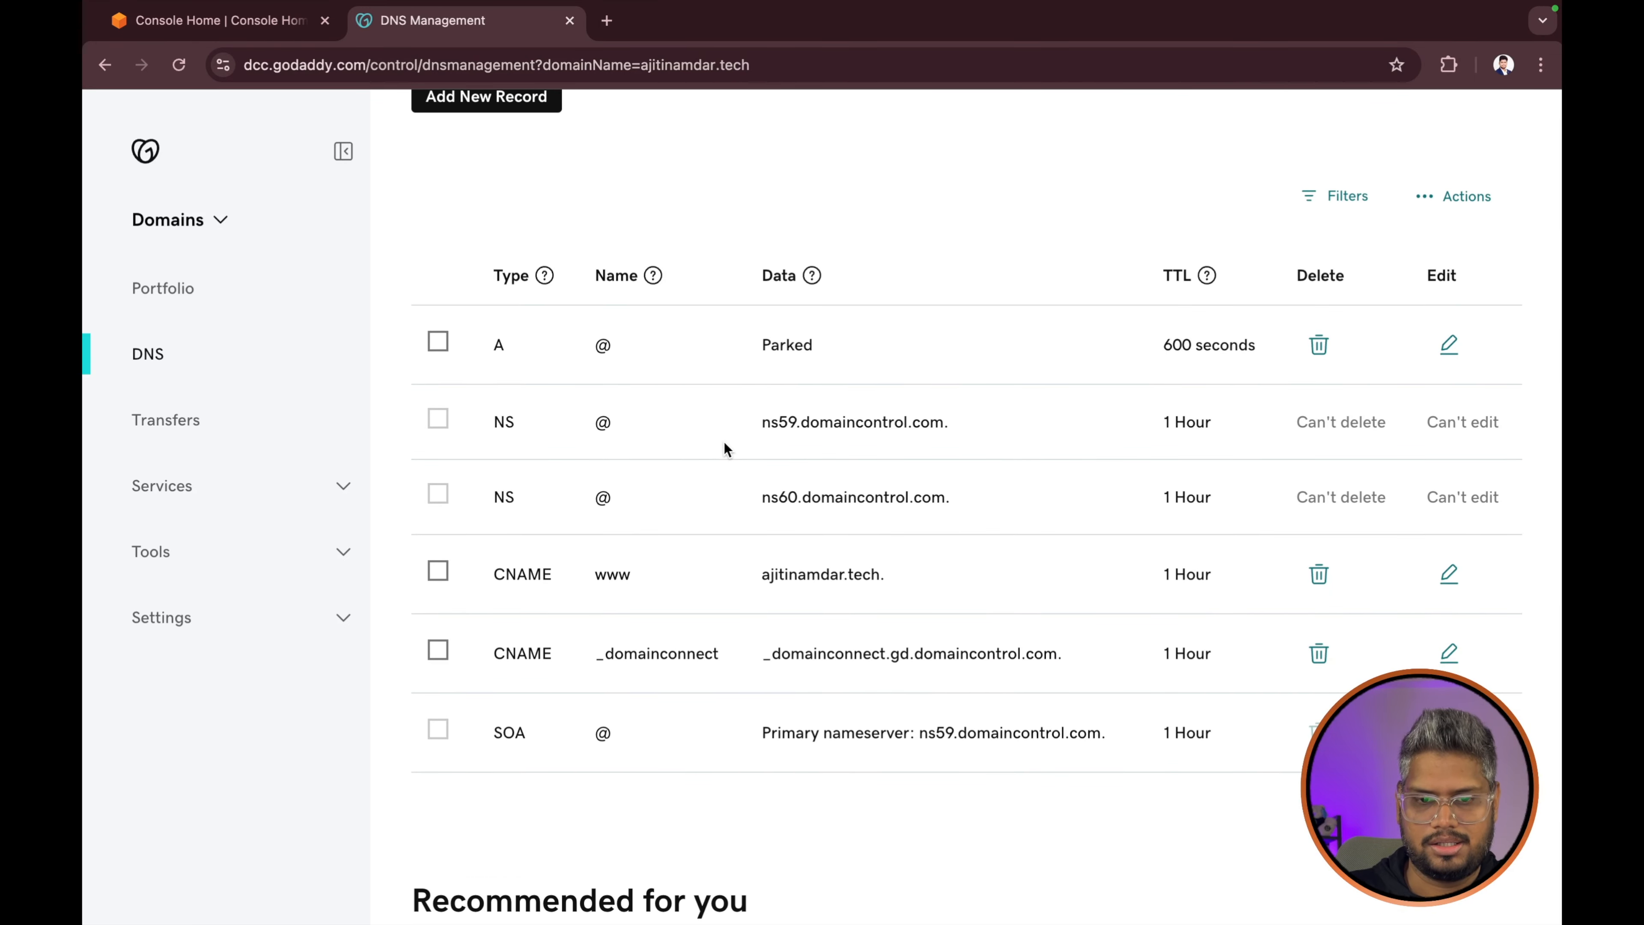
scroll(725, 437, up, 4)
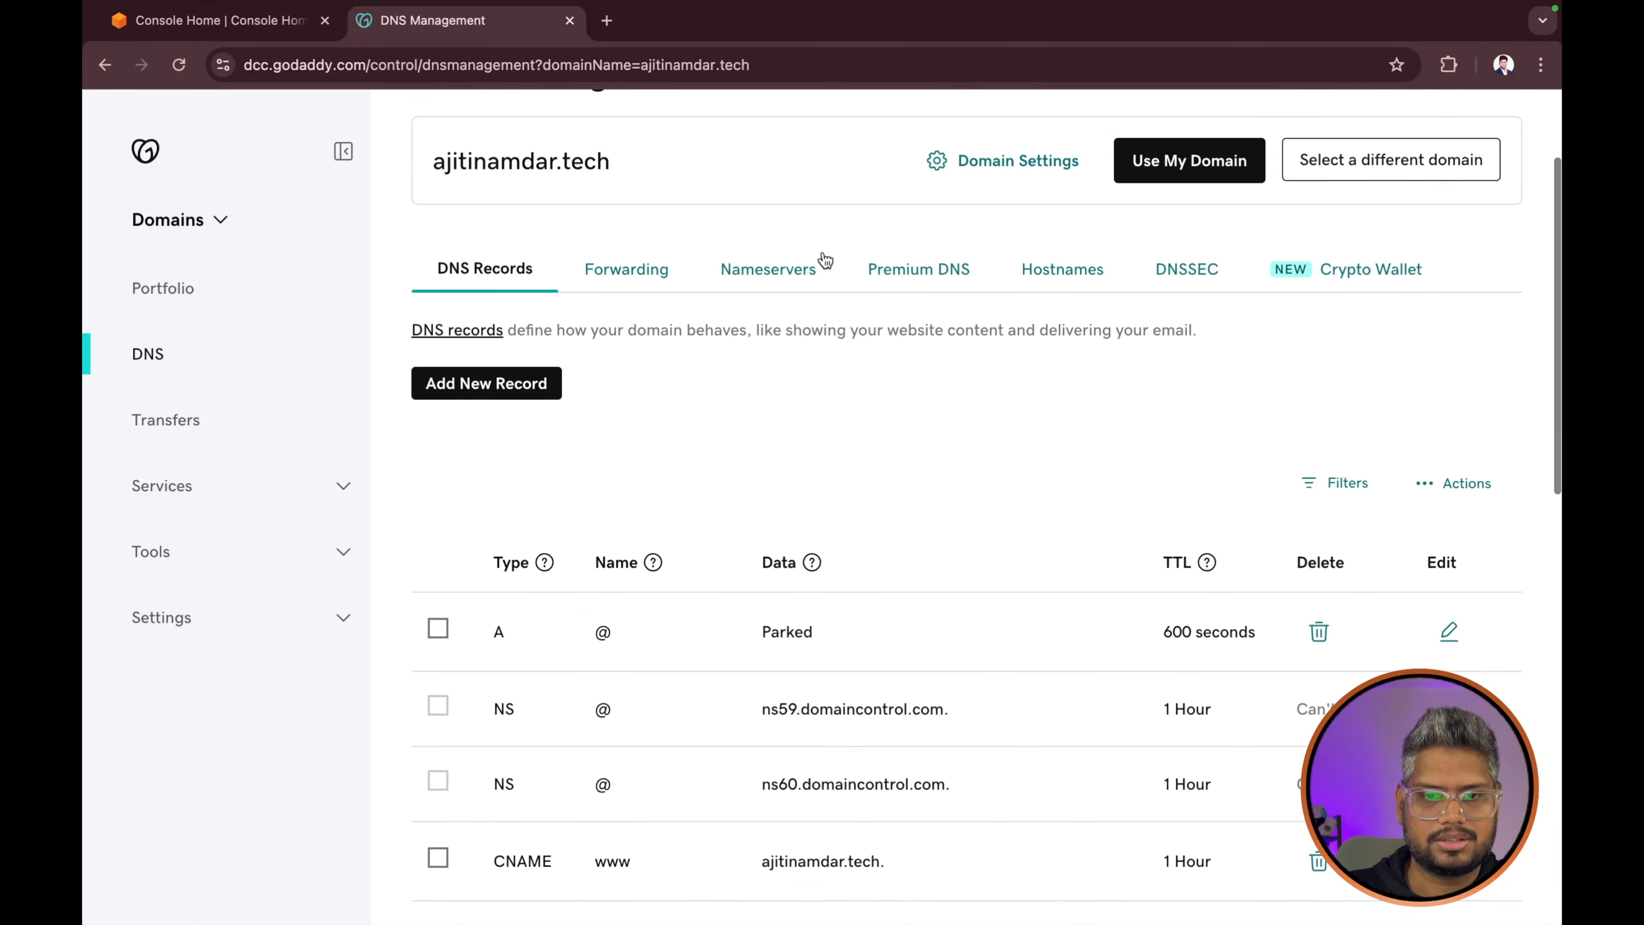
click(770, 275)
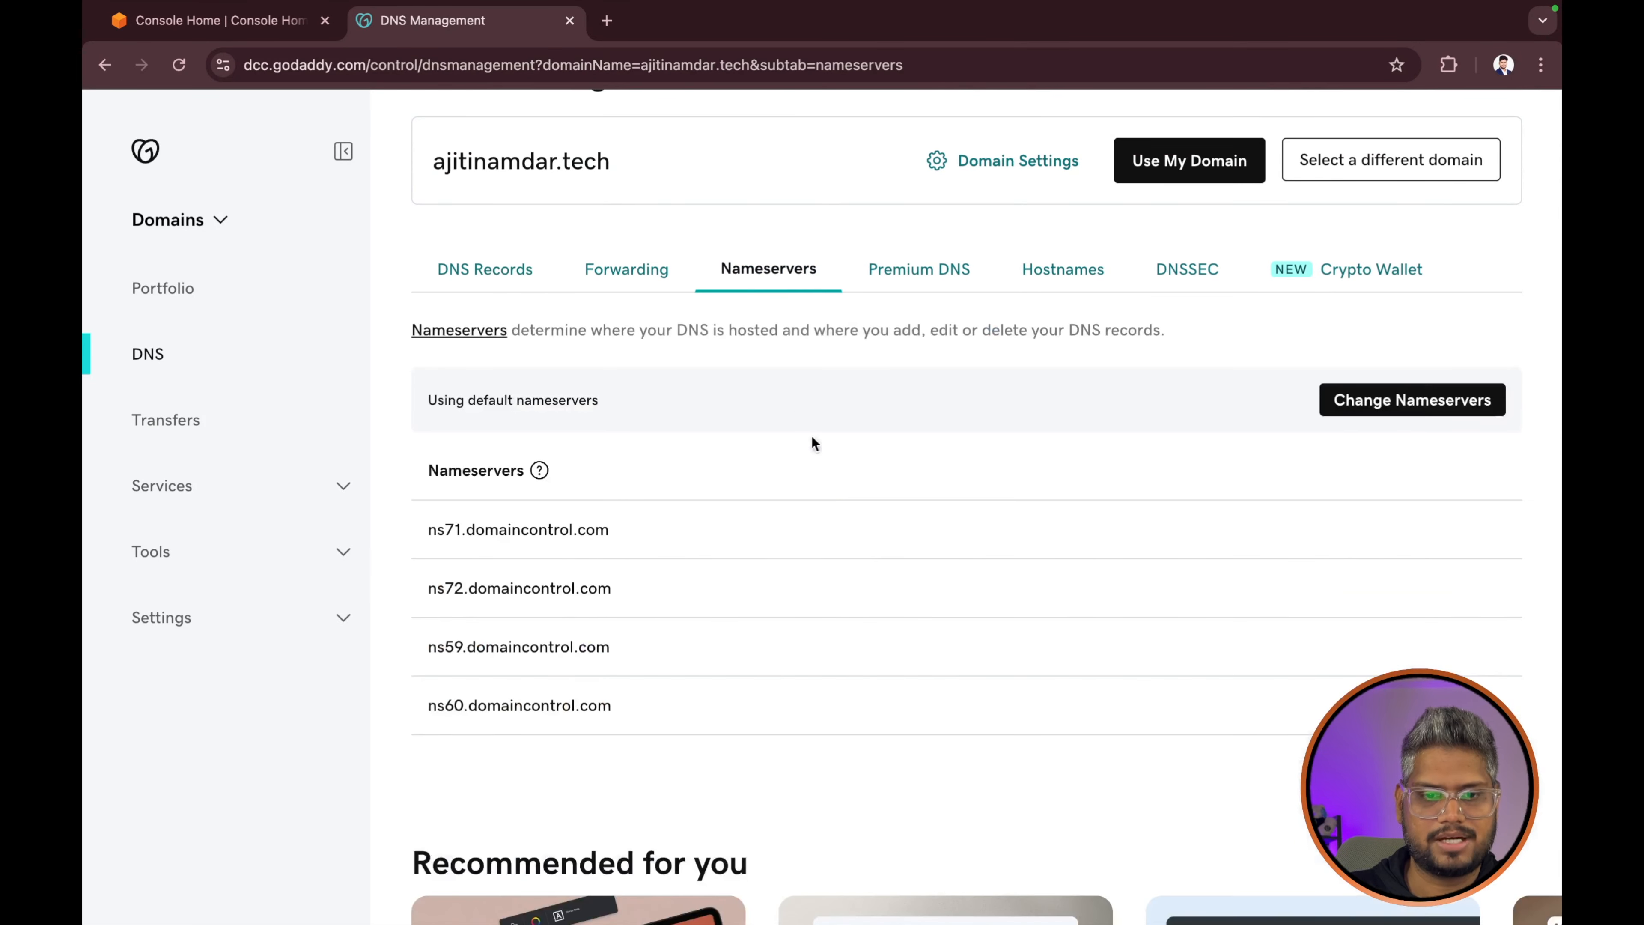
scroll(833, 459, down, 2)
drag(427, 306, 656, 316)
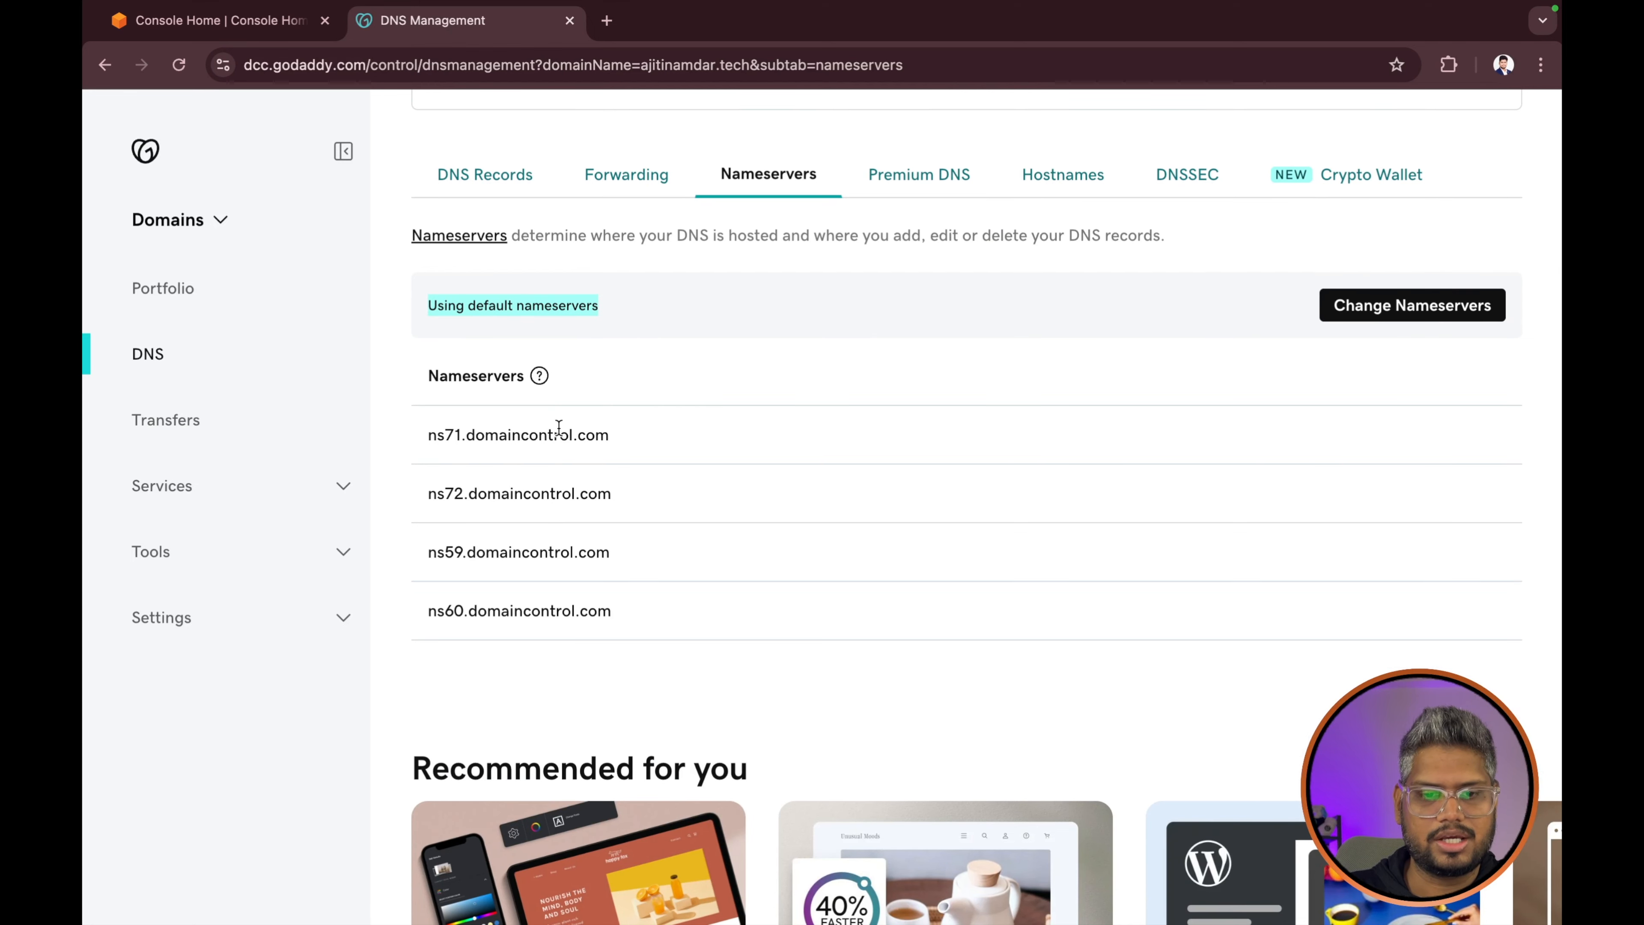
scroll(470, 437, down, 1)
click(539, 368)
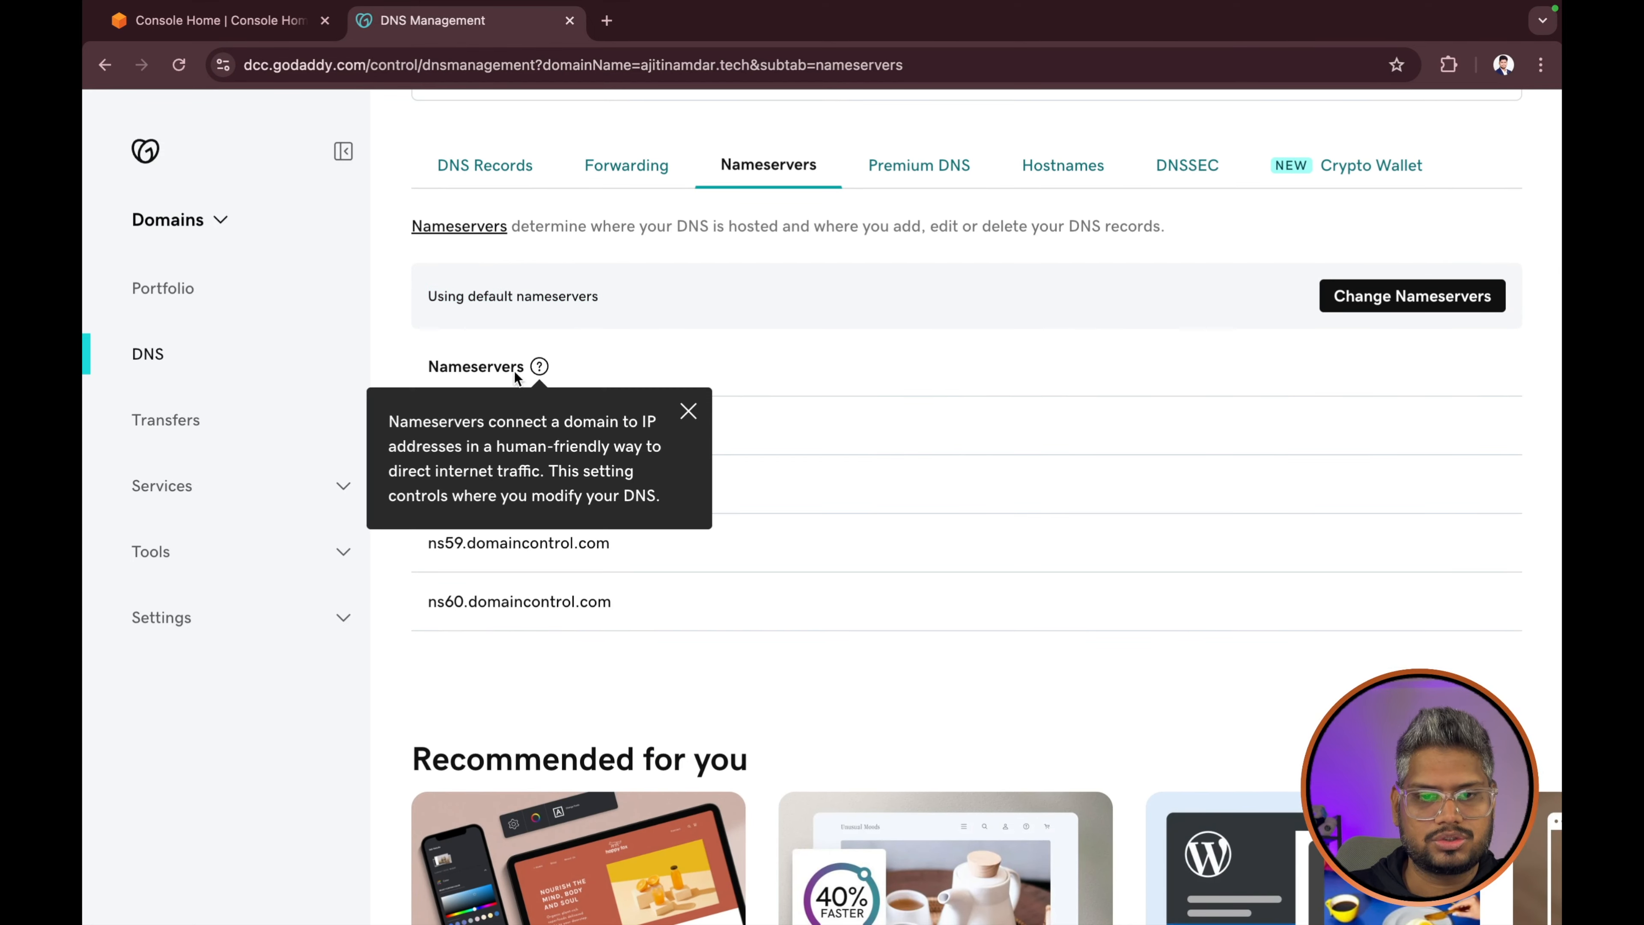
click(791, 385)
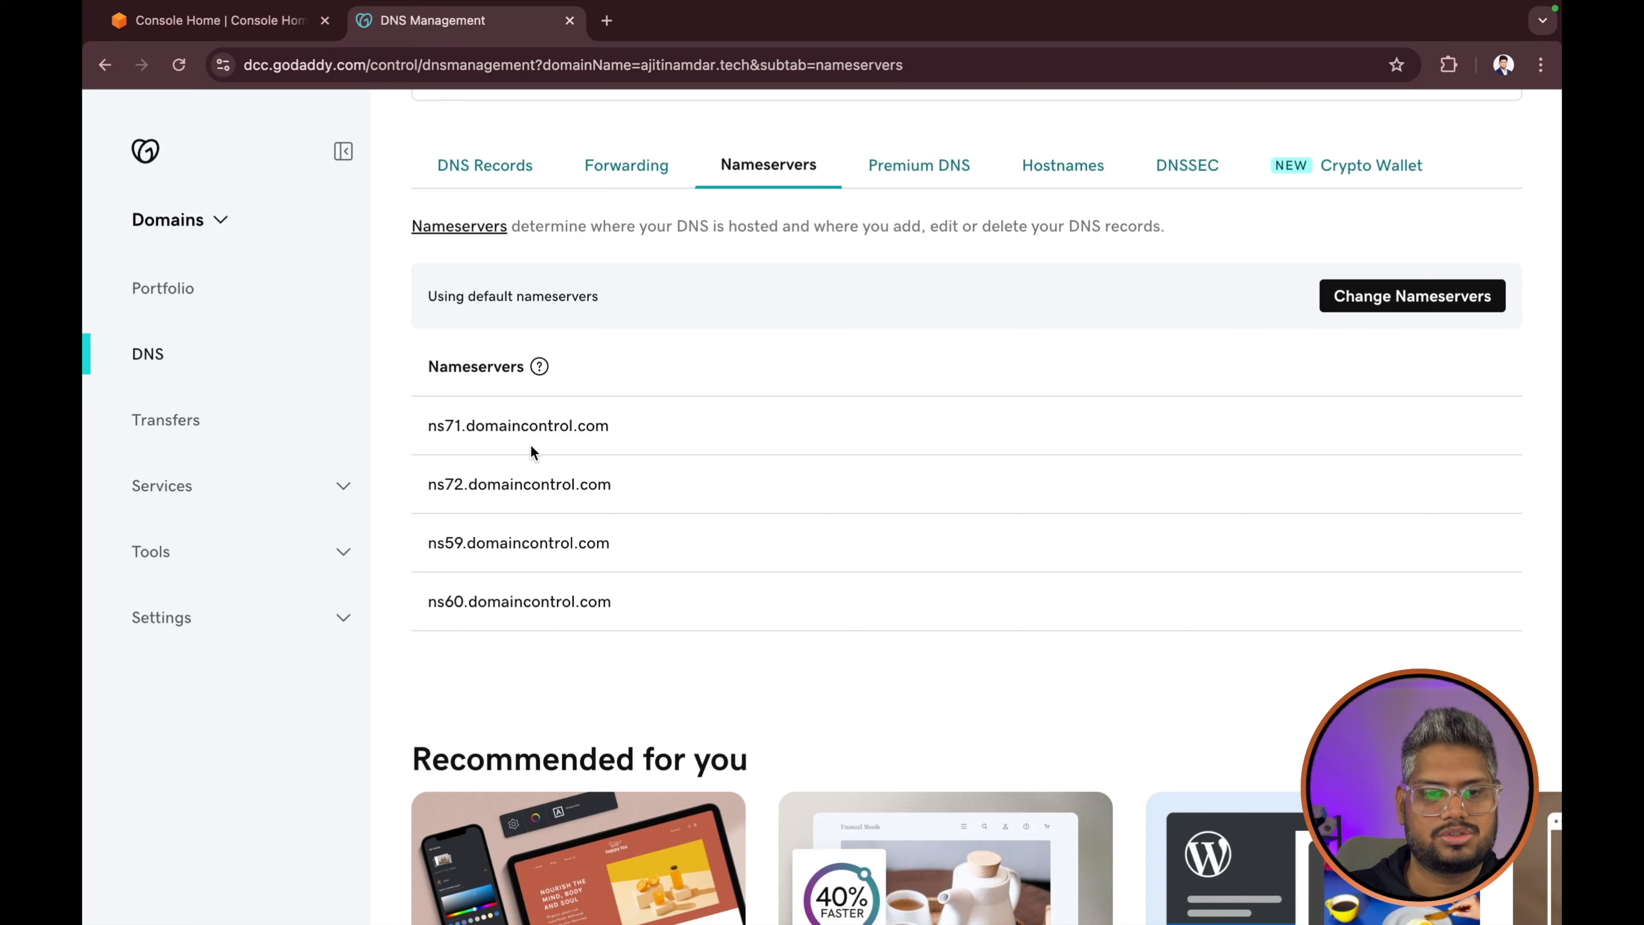
- Switch to the AWS console and fill in a new Route 53 hosted zone, using the GoDaddy domain's name as domain name and description
click(244, 24)
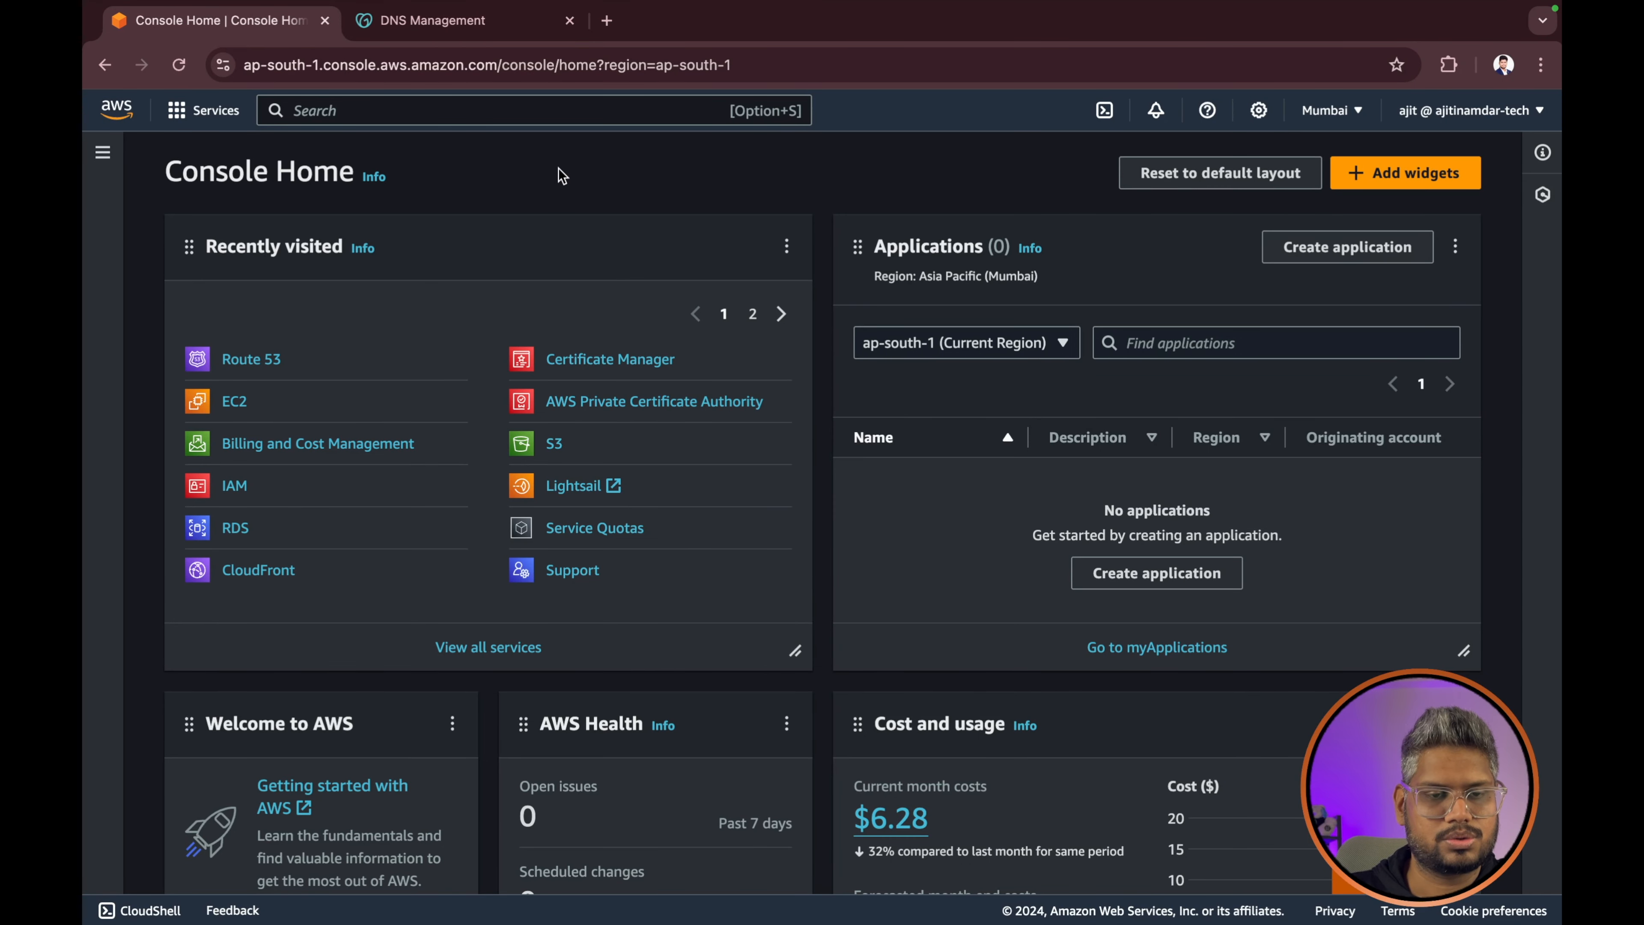
click(252, 363)
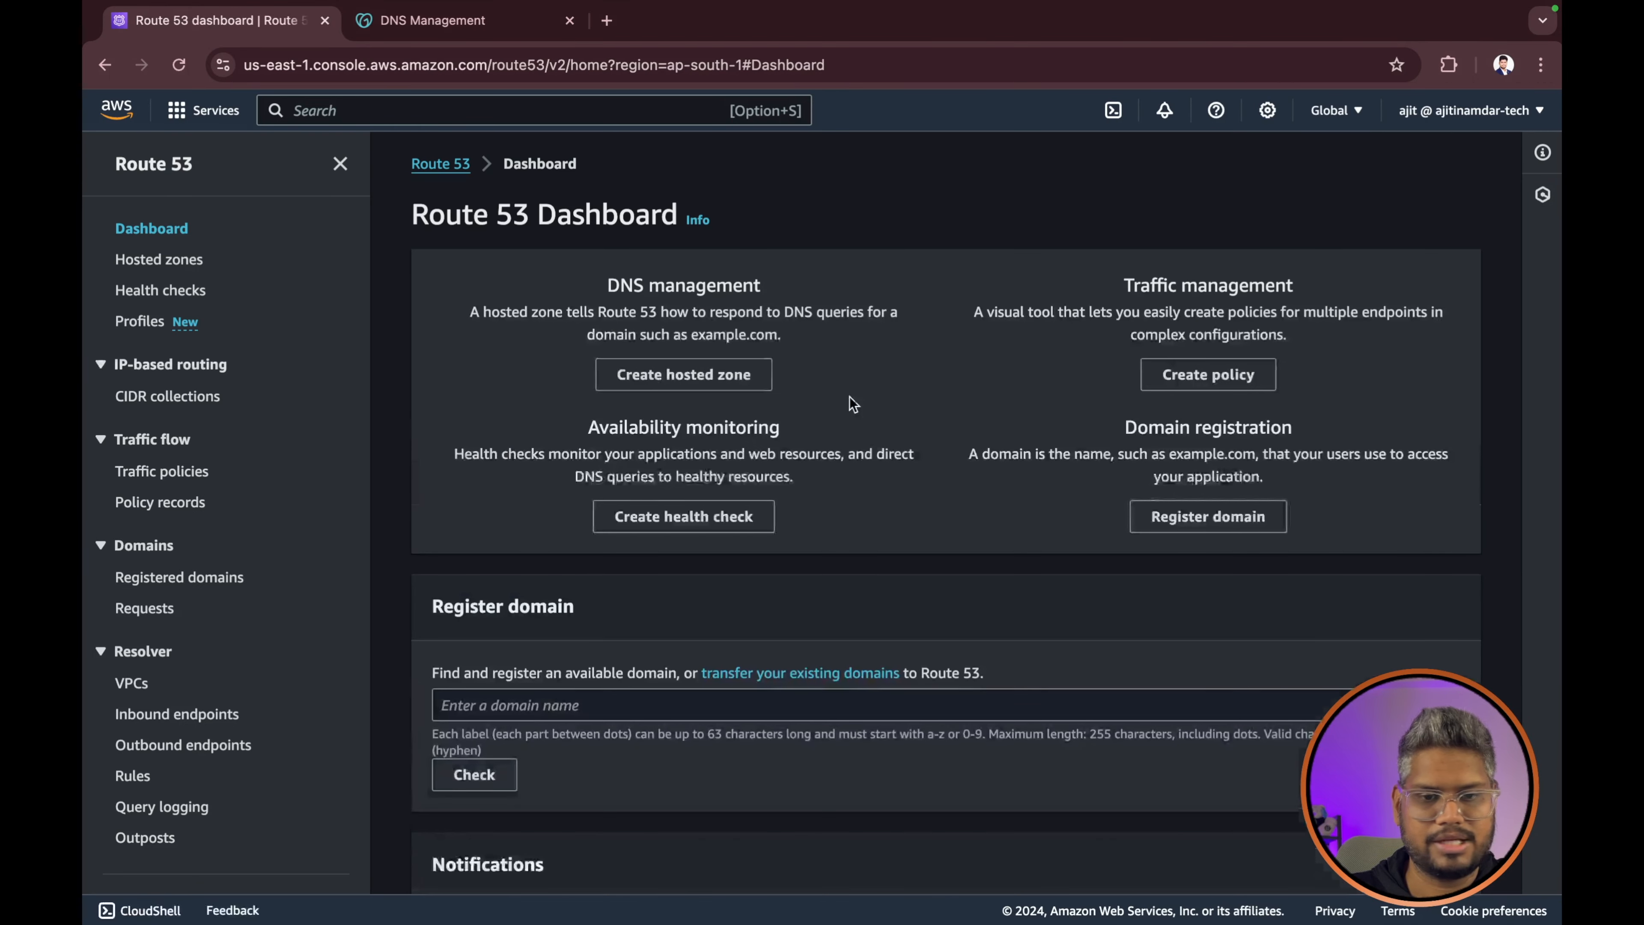
click(659, 381)
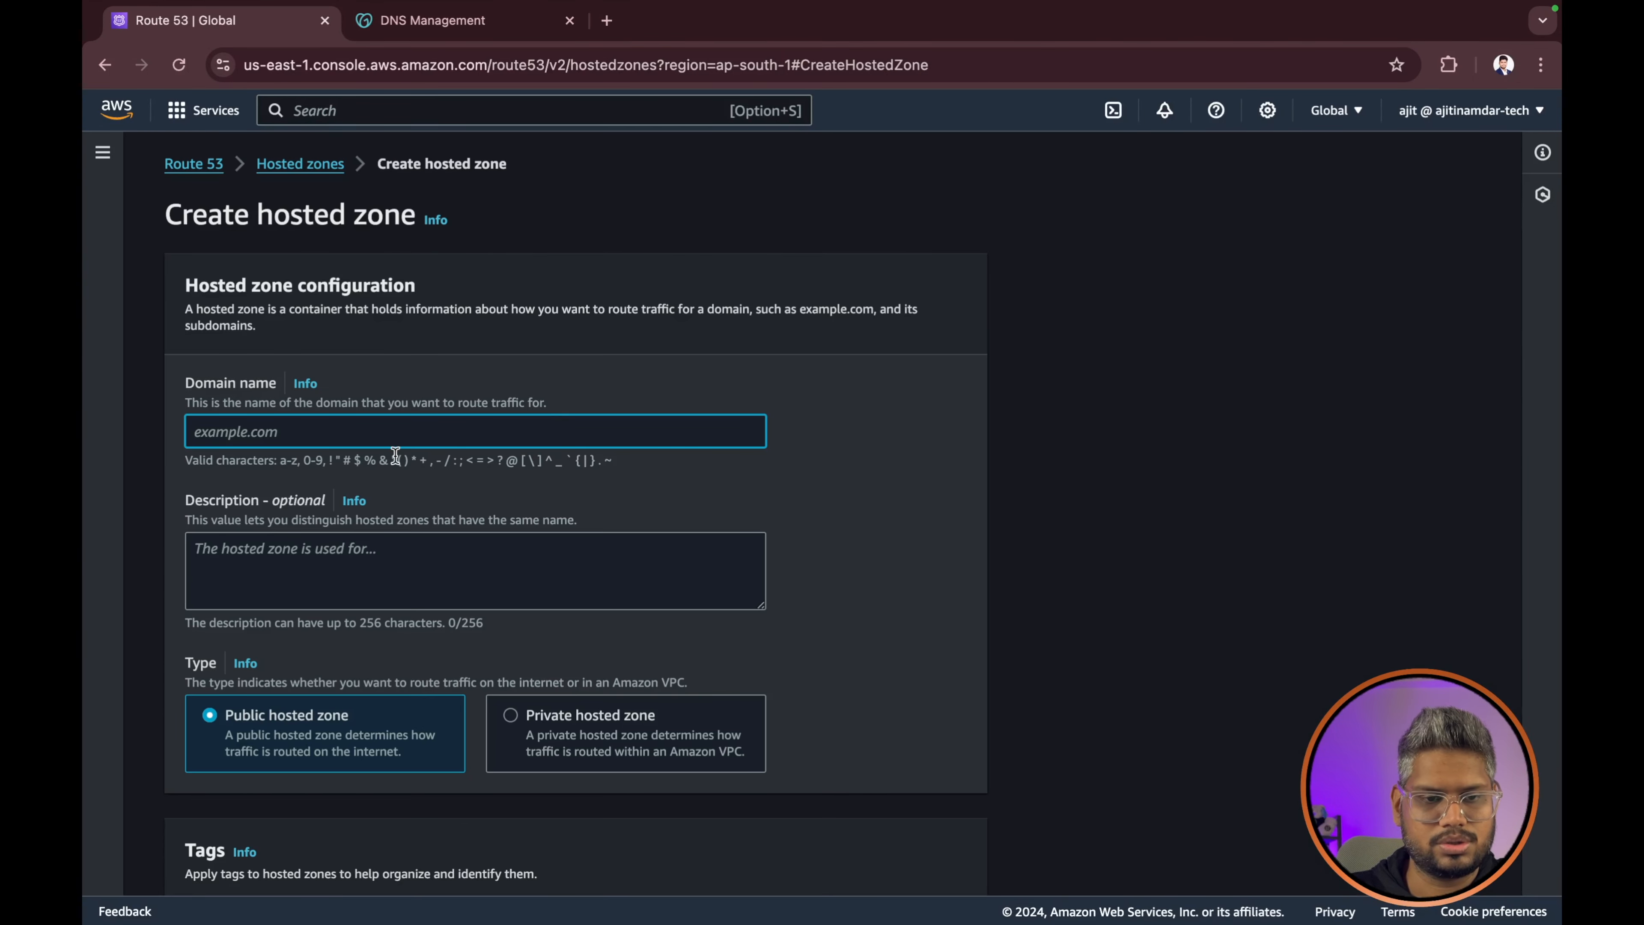
text(ajitinamdar.tech)
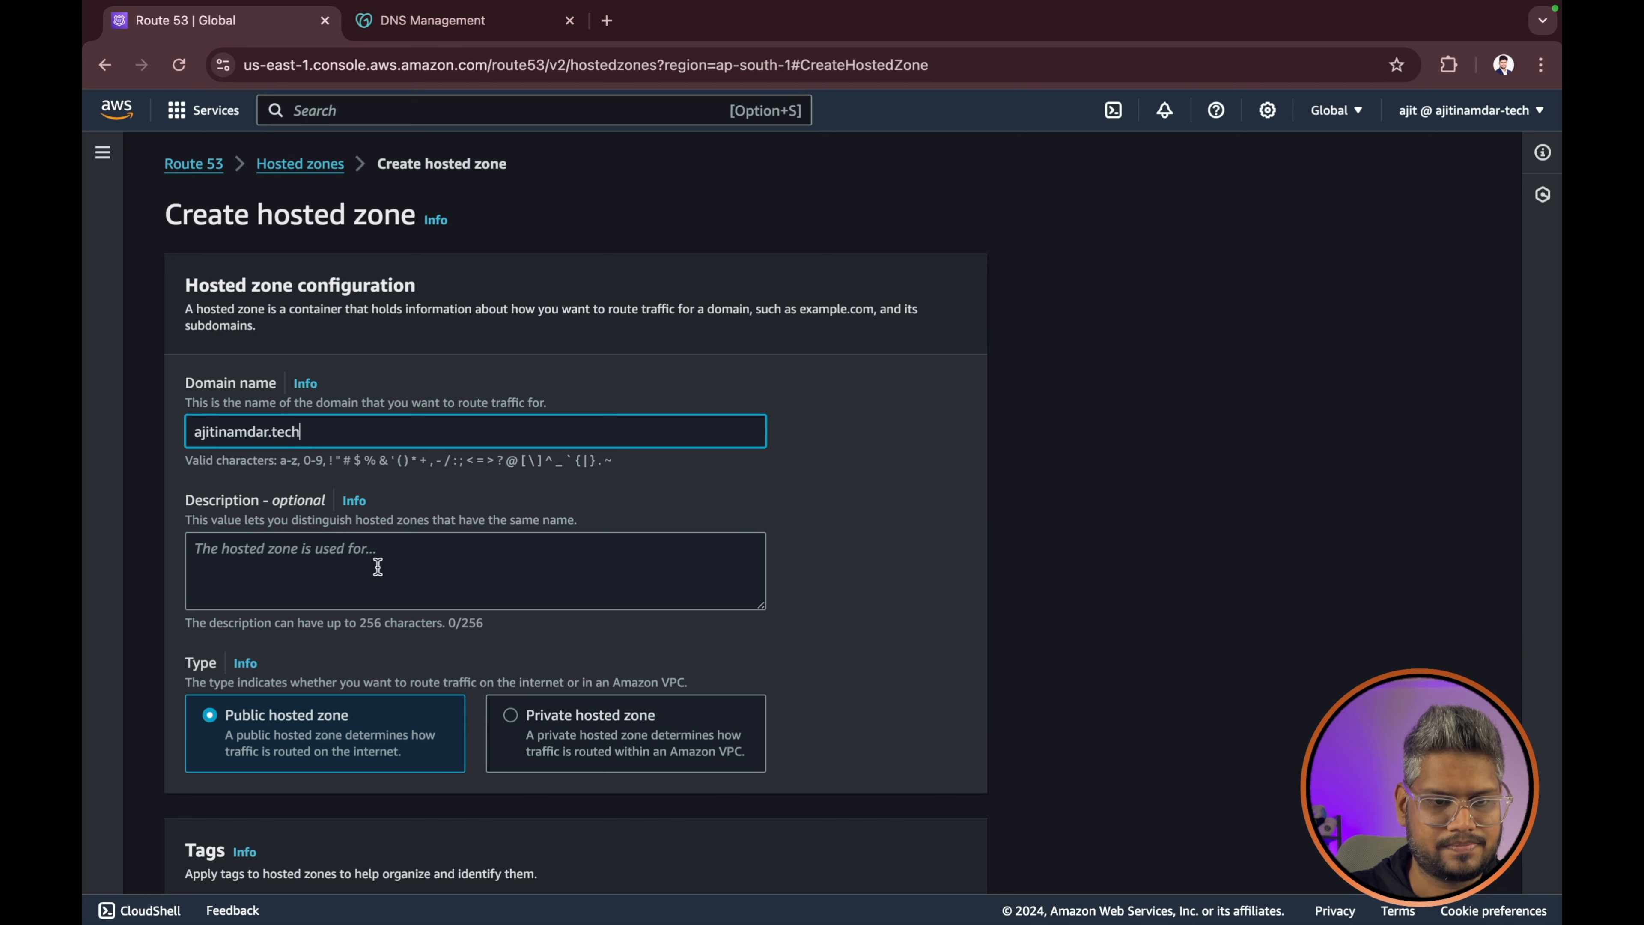
key(super+a)
key(super+c)
click(357, 557)
key(super+v)
scroll(431, 502, down, 5)
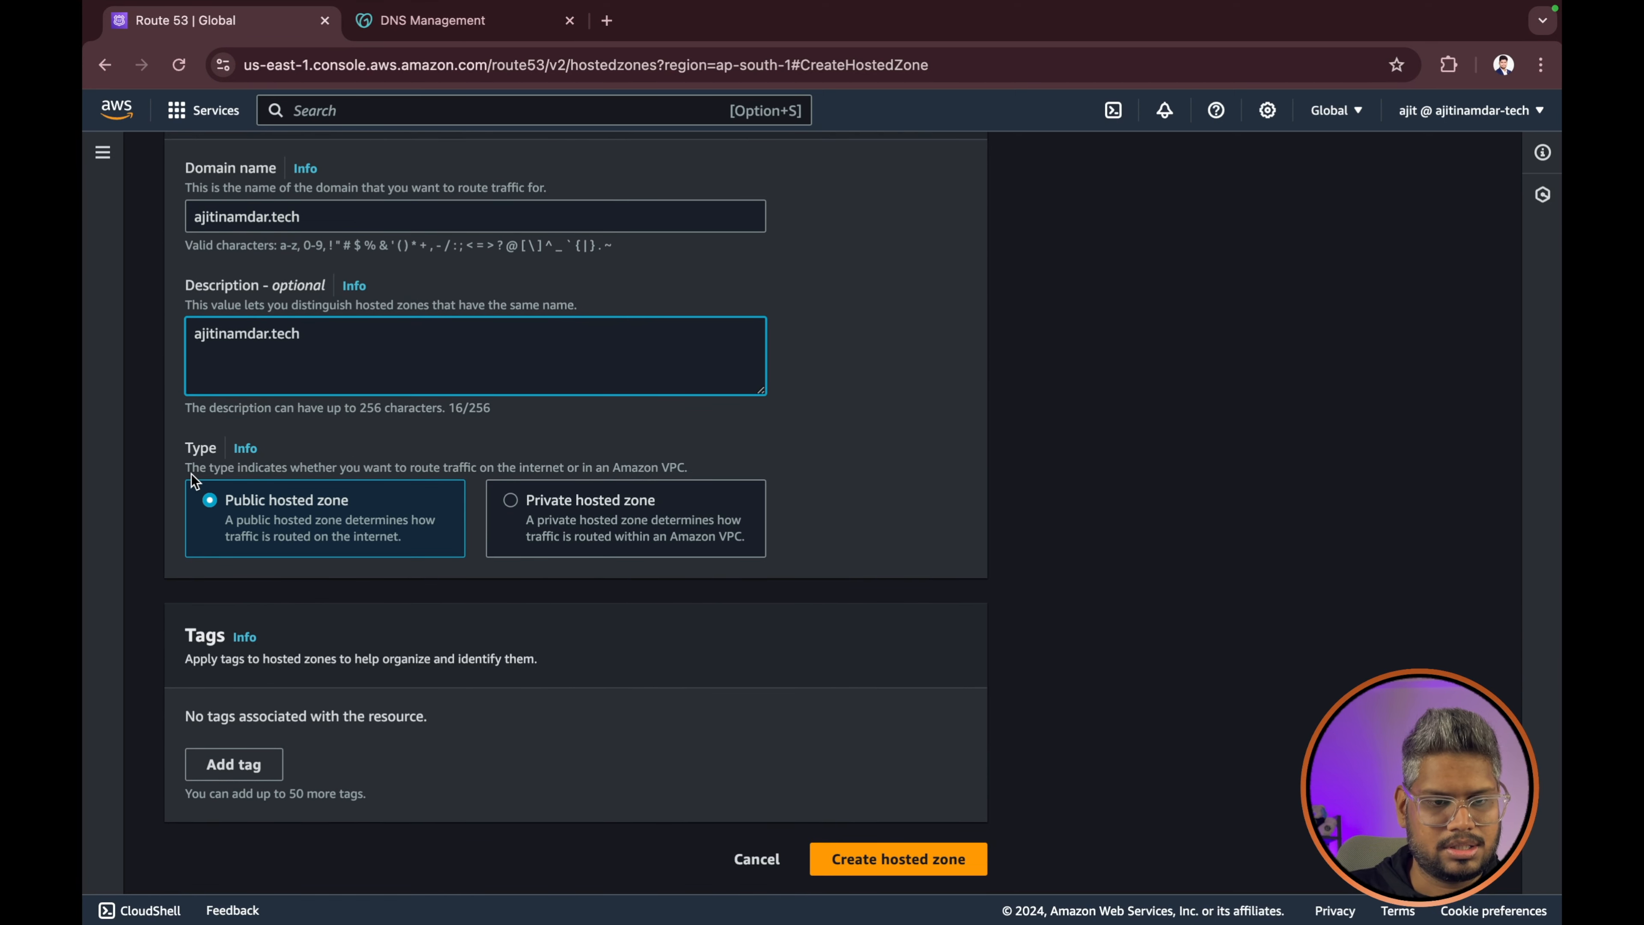
- Create the zone as a public hosted zone without tags and dismiss the notification
drag(180, 466, 730, 483)
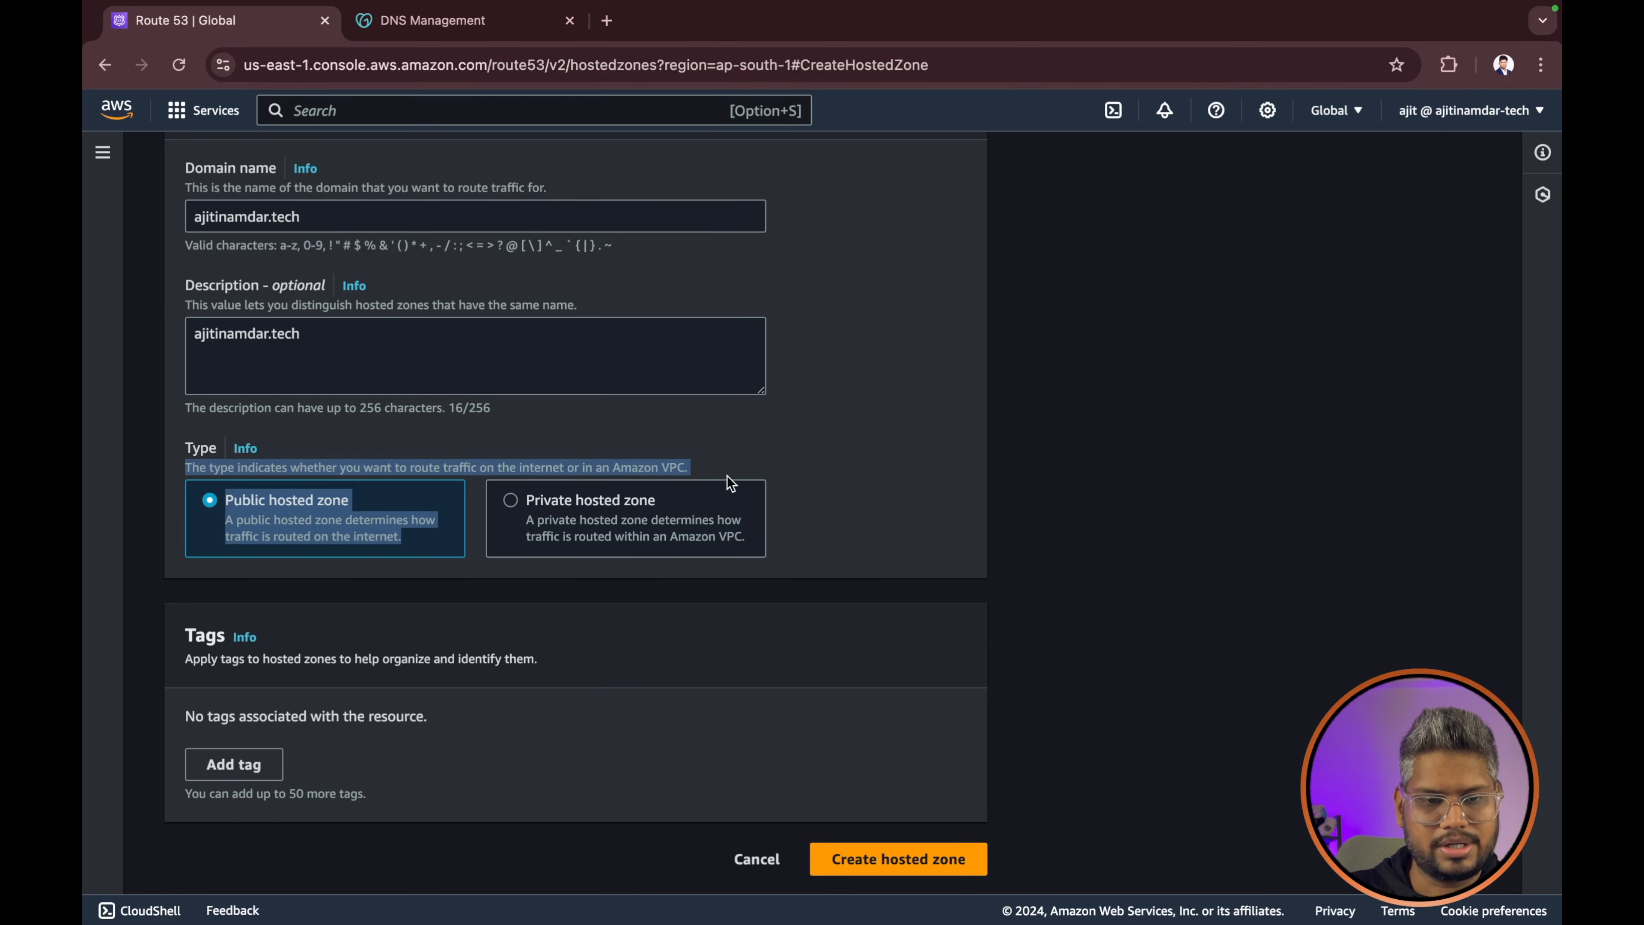
click(868, 437)
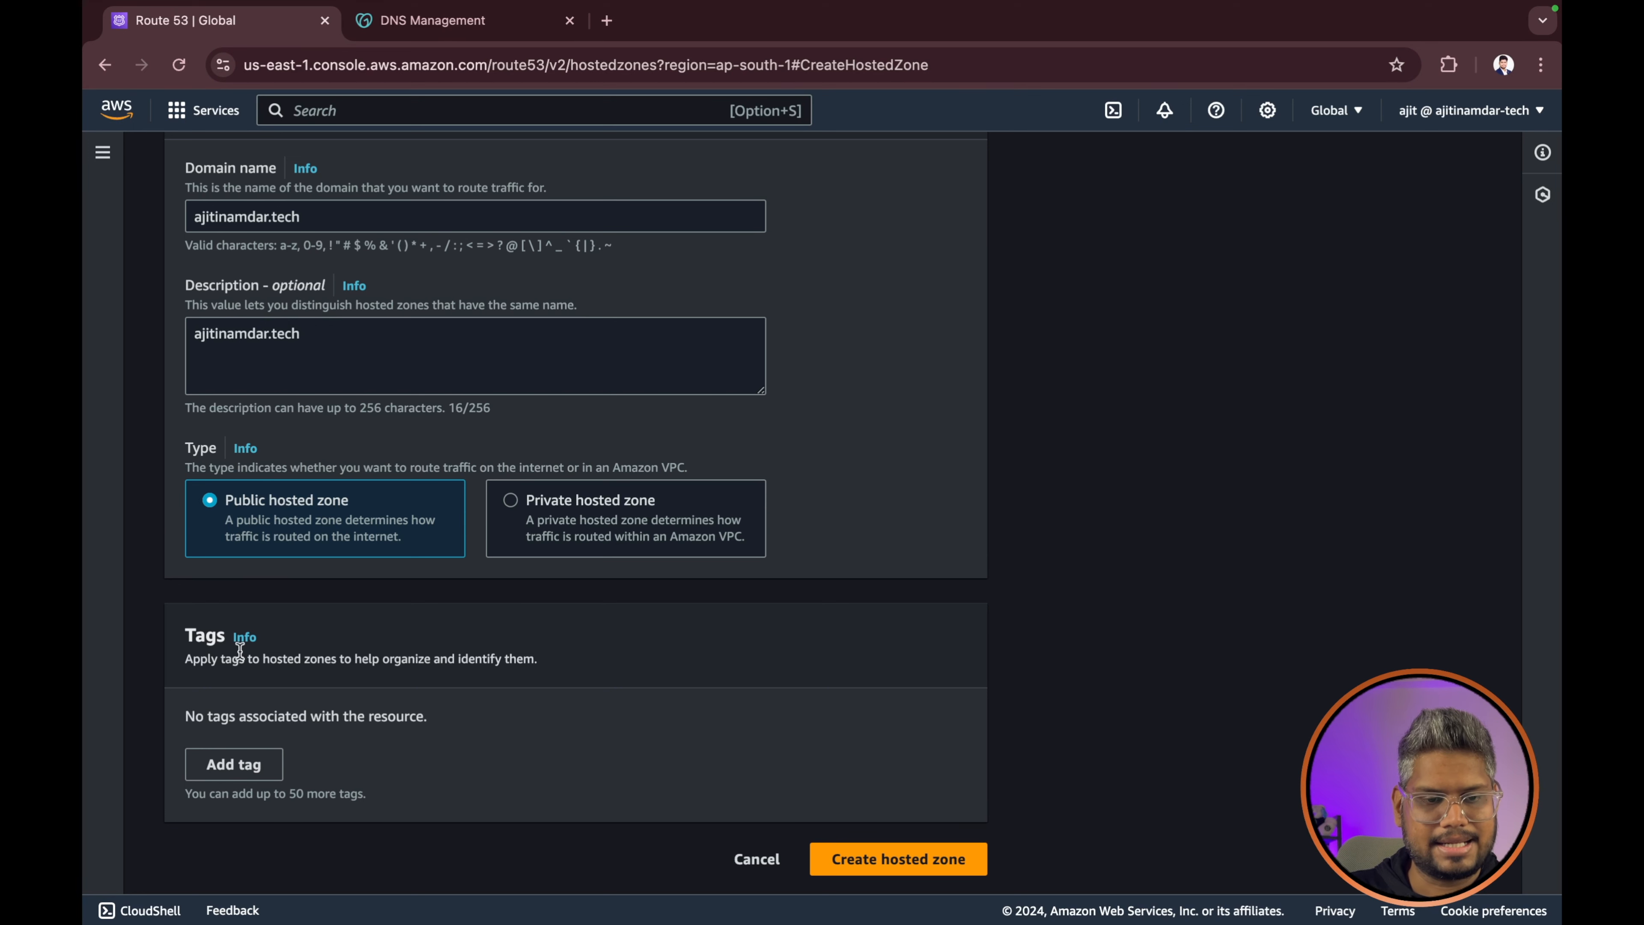
click(954, 861)
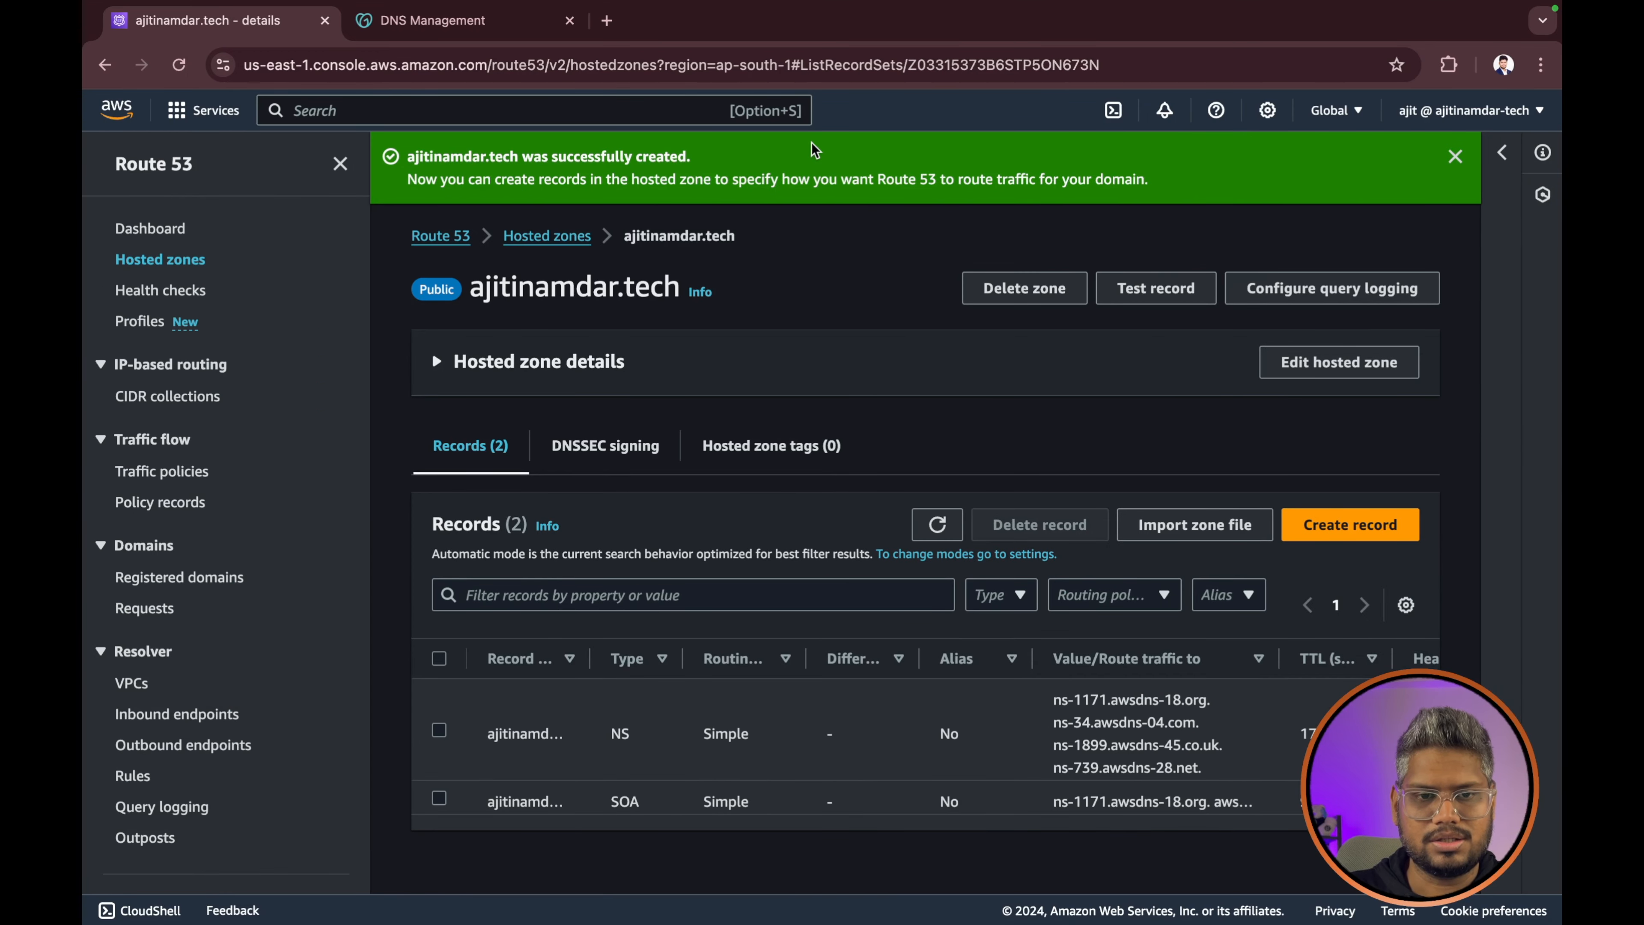
click(1455, 156)
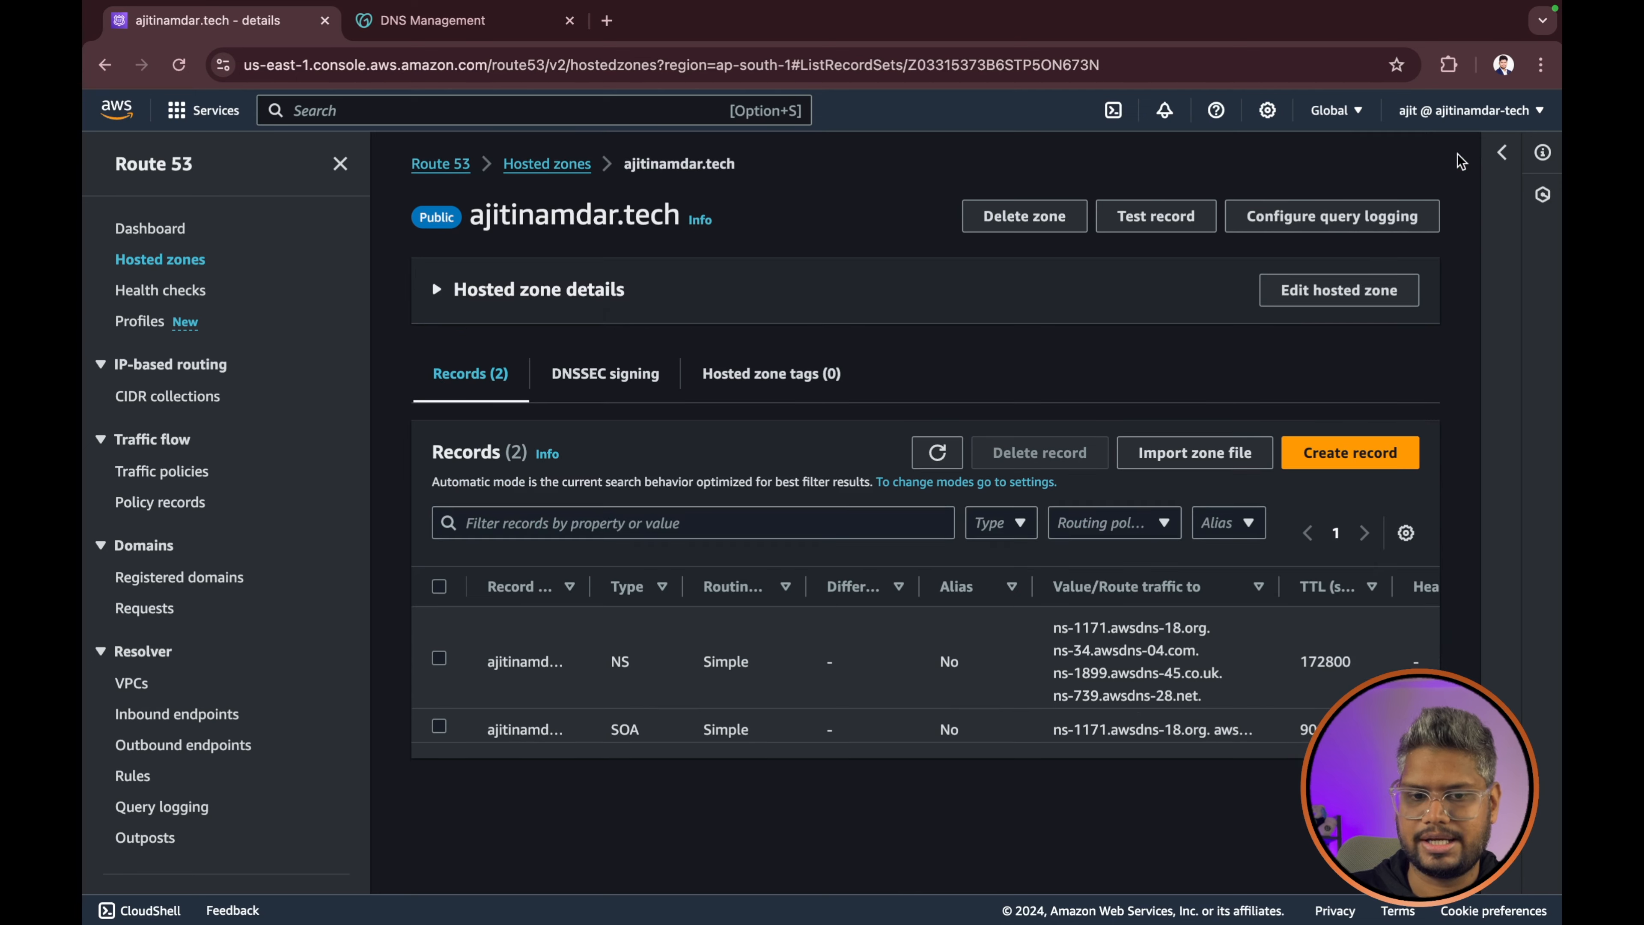
- Set the TTL of the hosted zone's NS record to 60 seconds, save it and close the record details
scroll(1081, 674, right, 5)
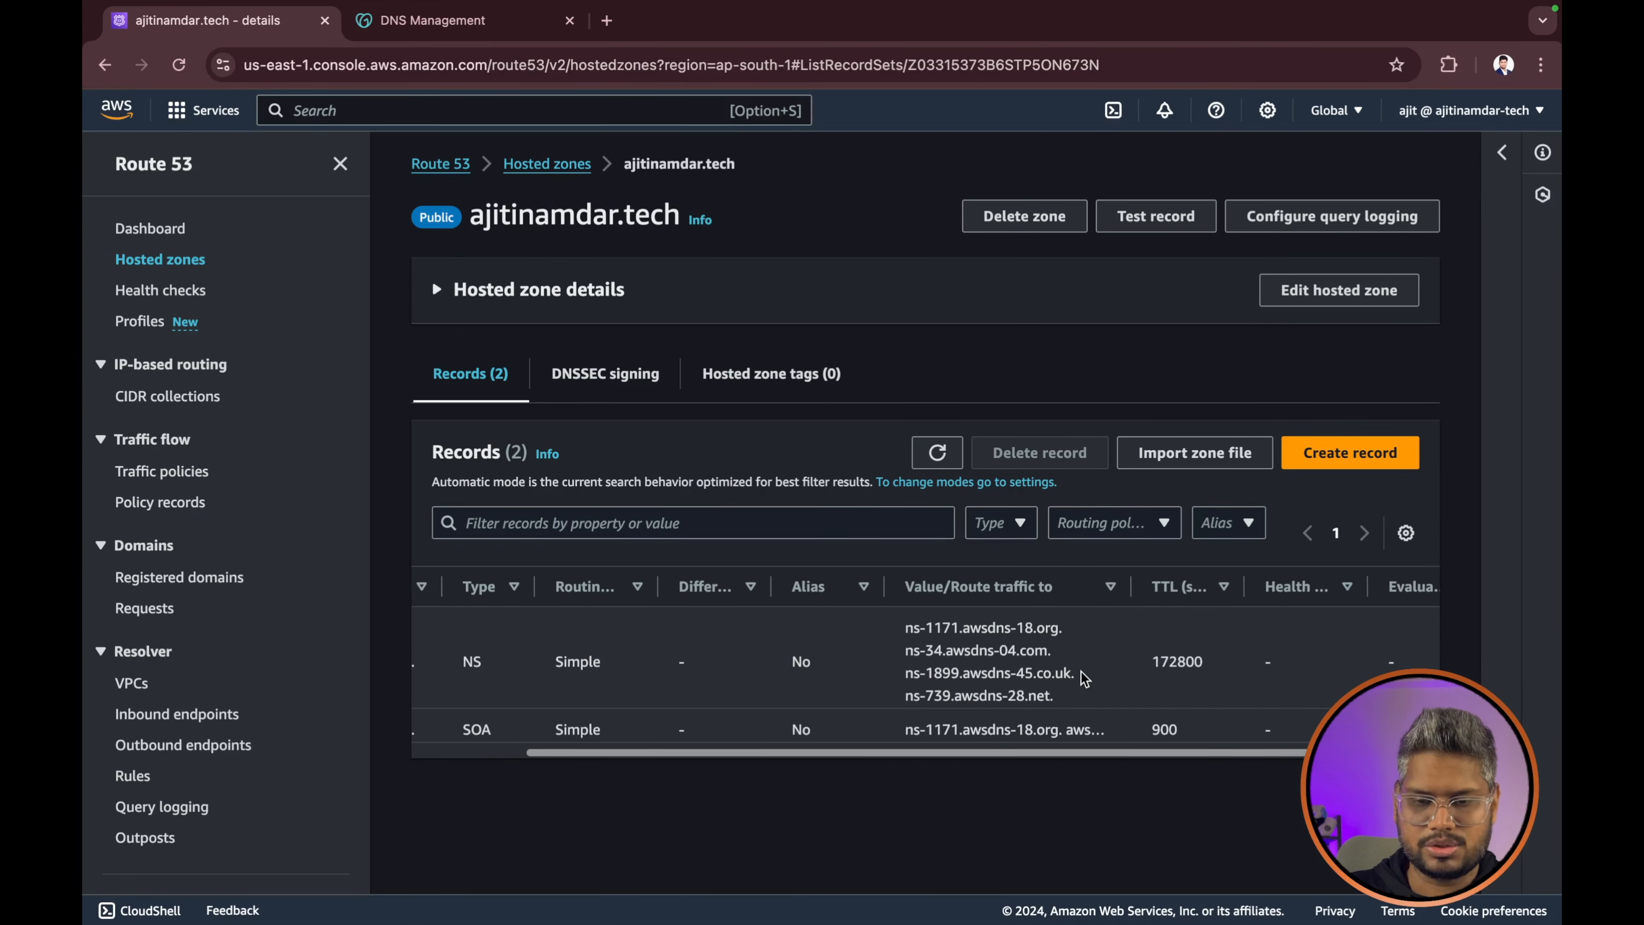
double_click(1123, 661)
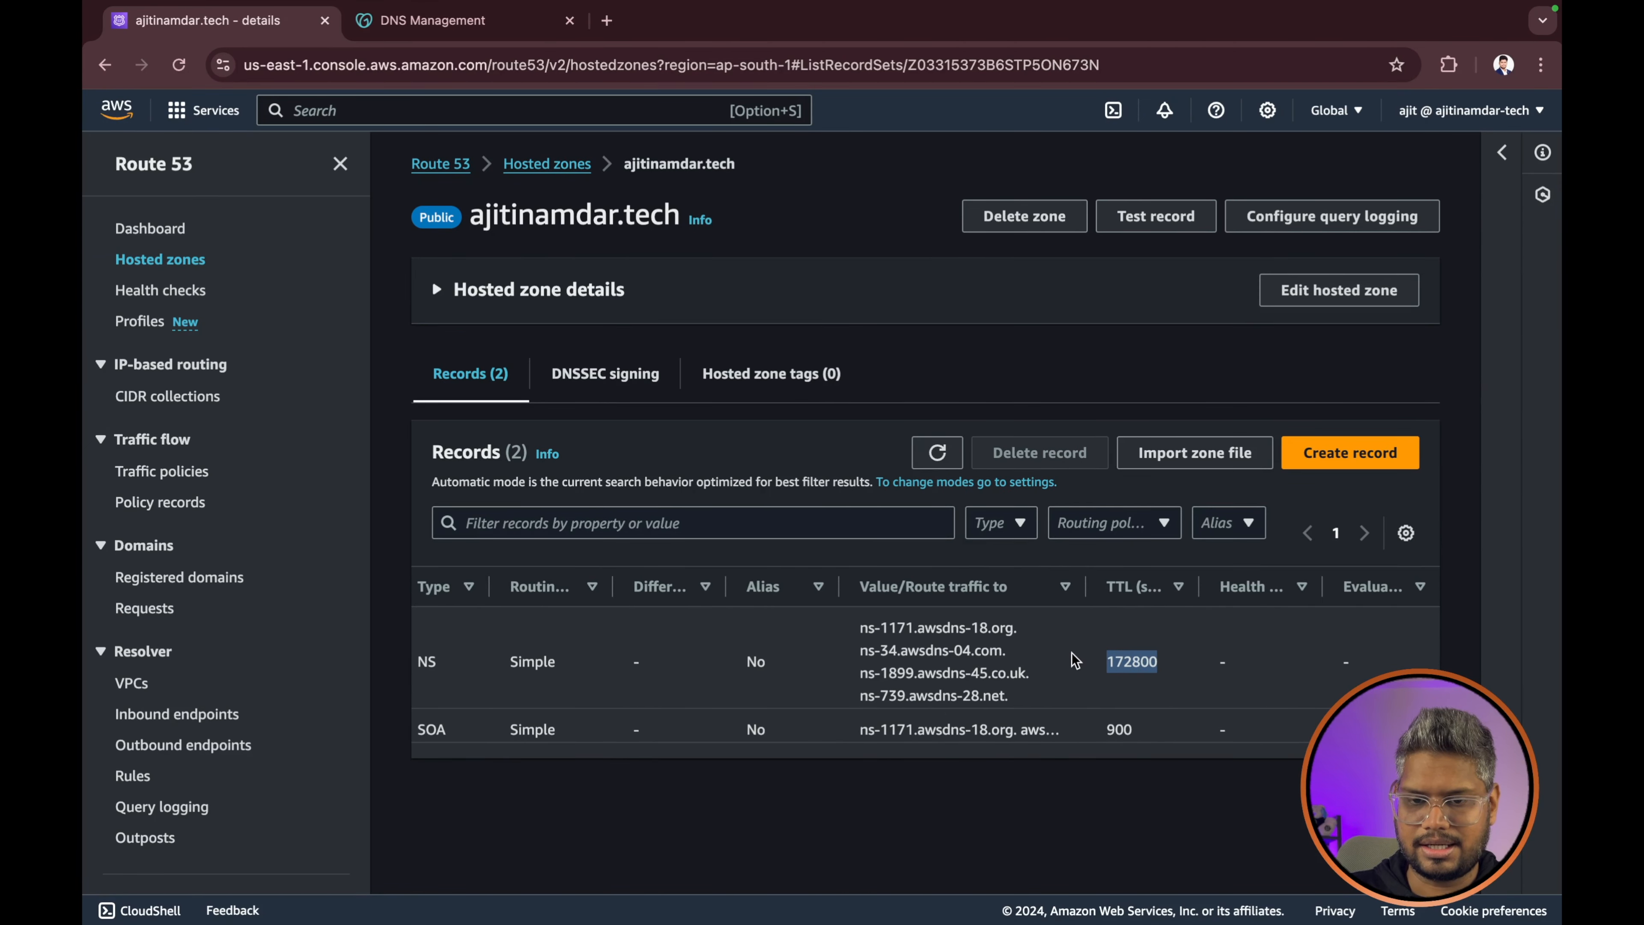
scroll(1068, 652, left, 3)
scroll(1074, 660, right, 3)
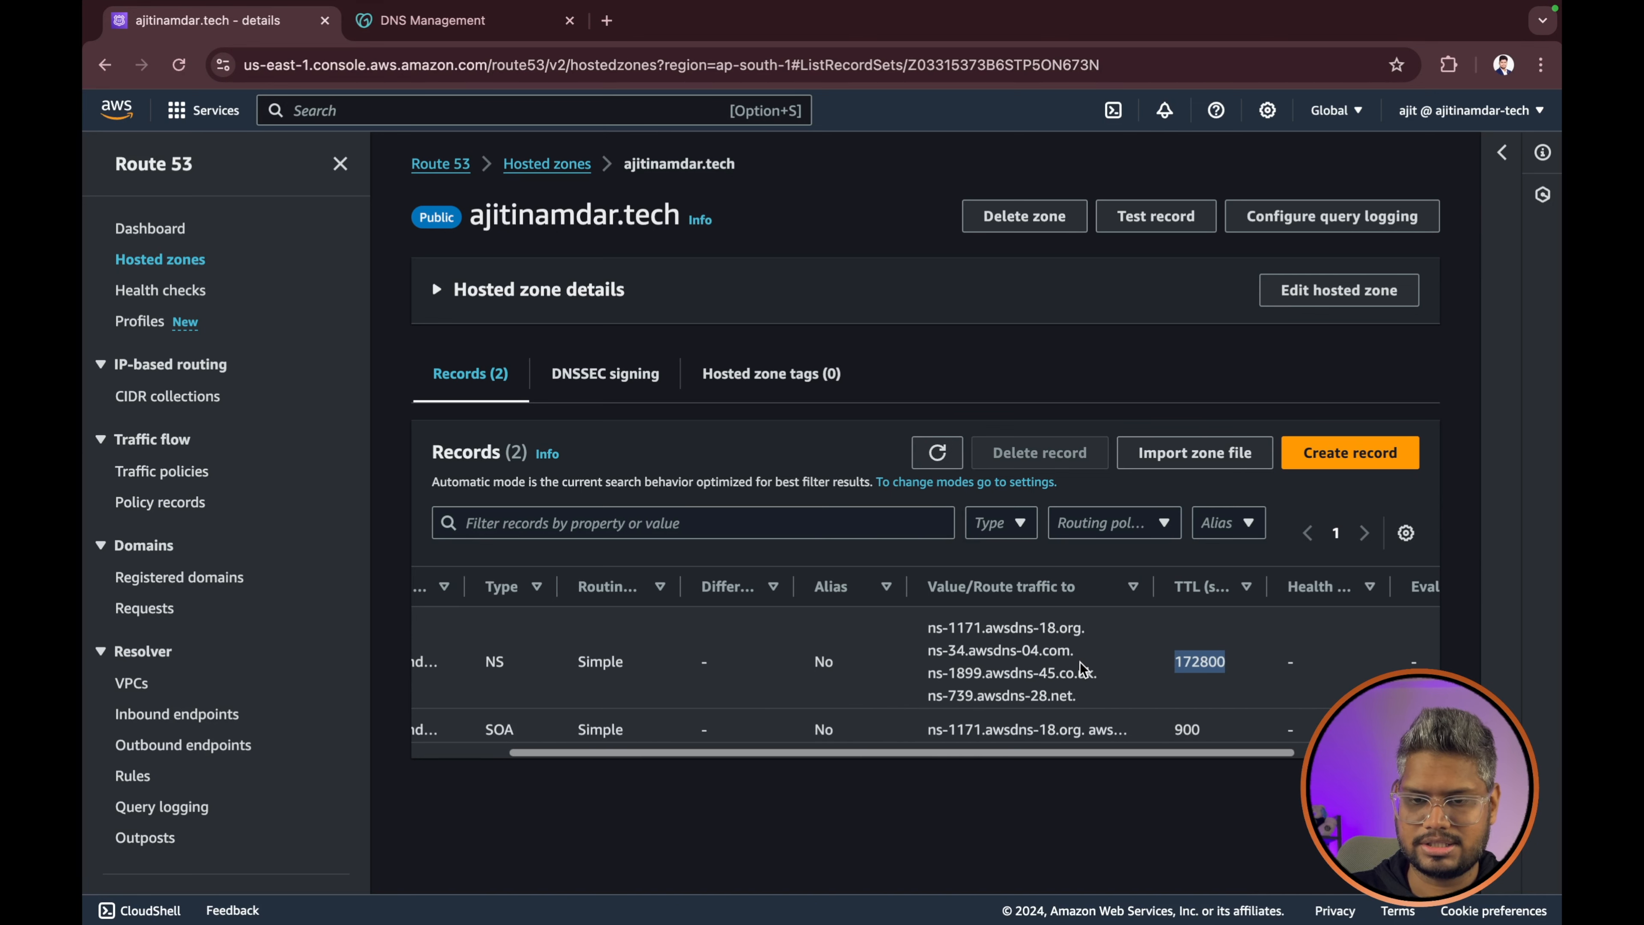
scroll(1087, 667, left, 5)
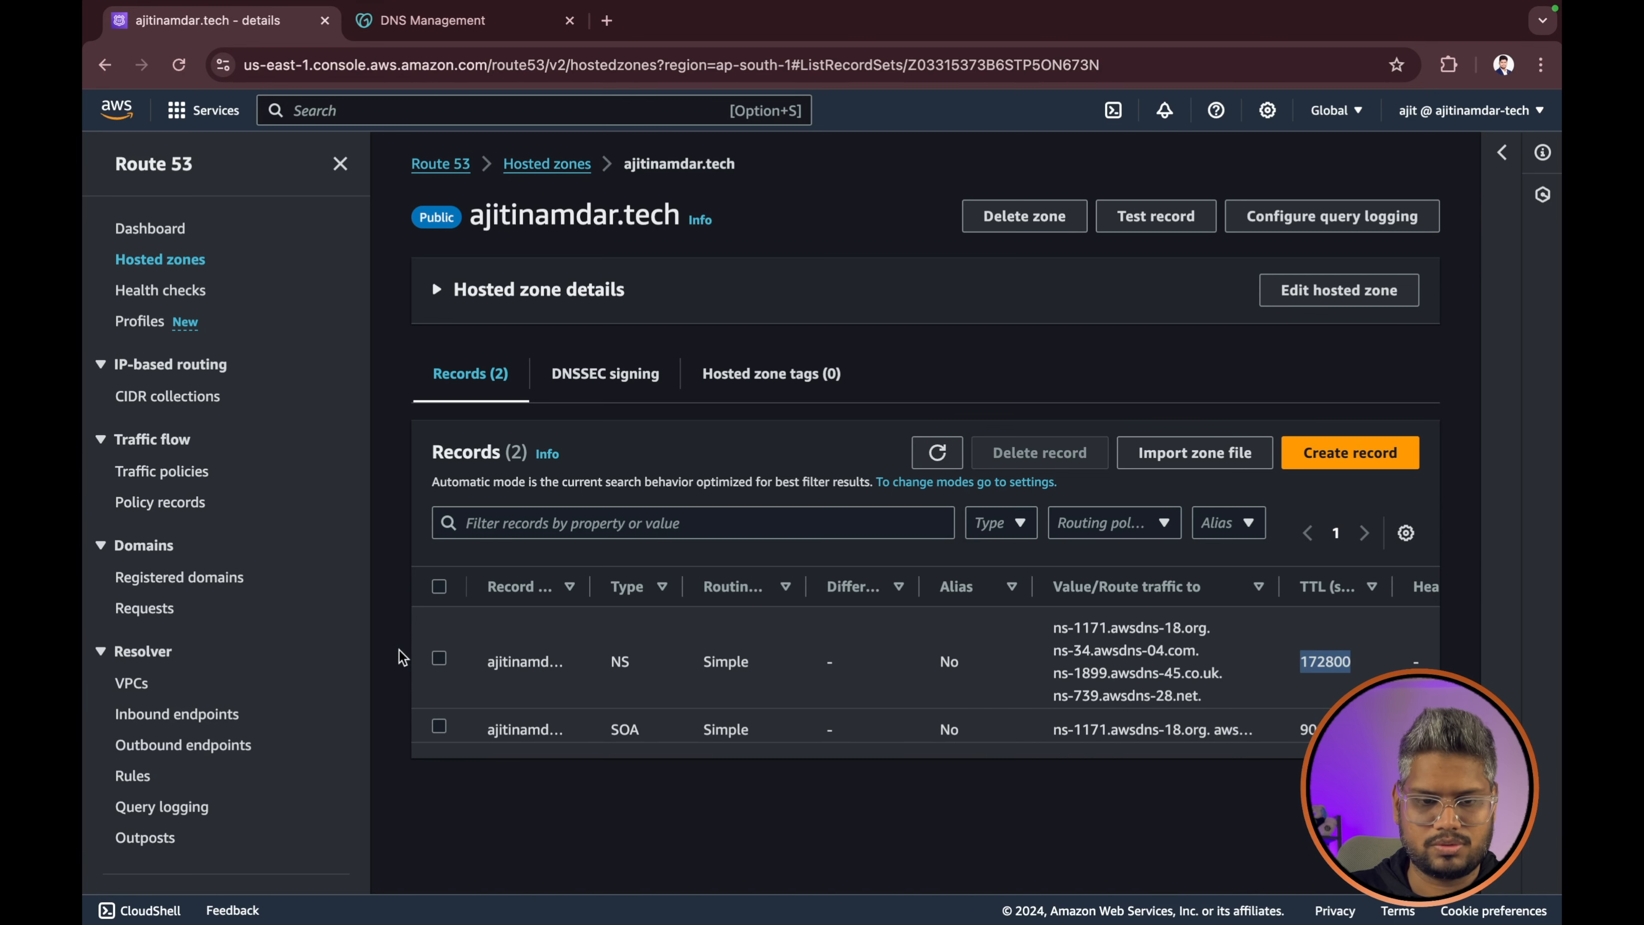
click(439, 658)
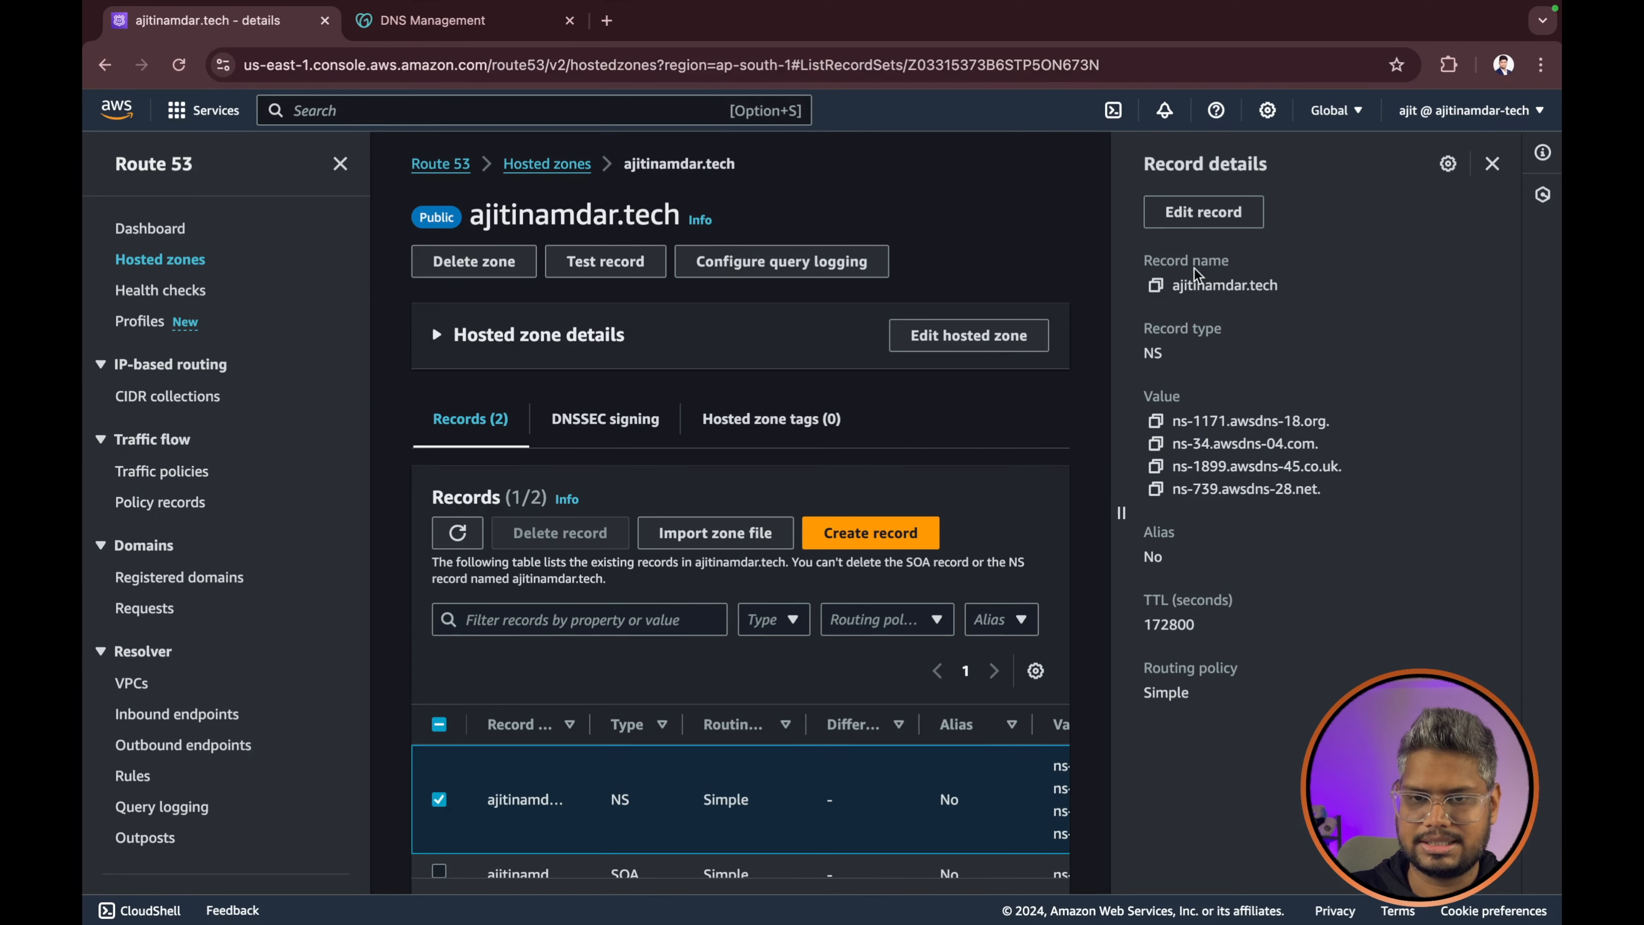
click(1204, 213)
scroll(1325, 563, down, 5)
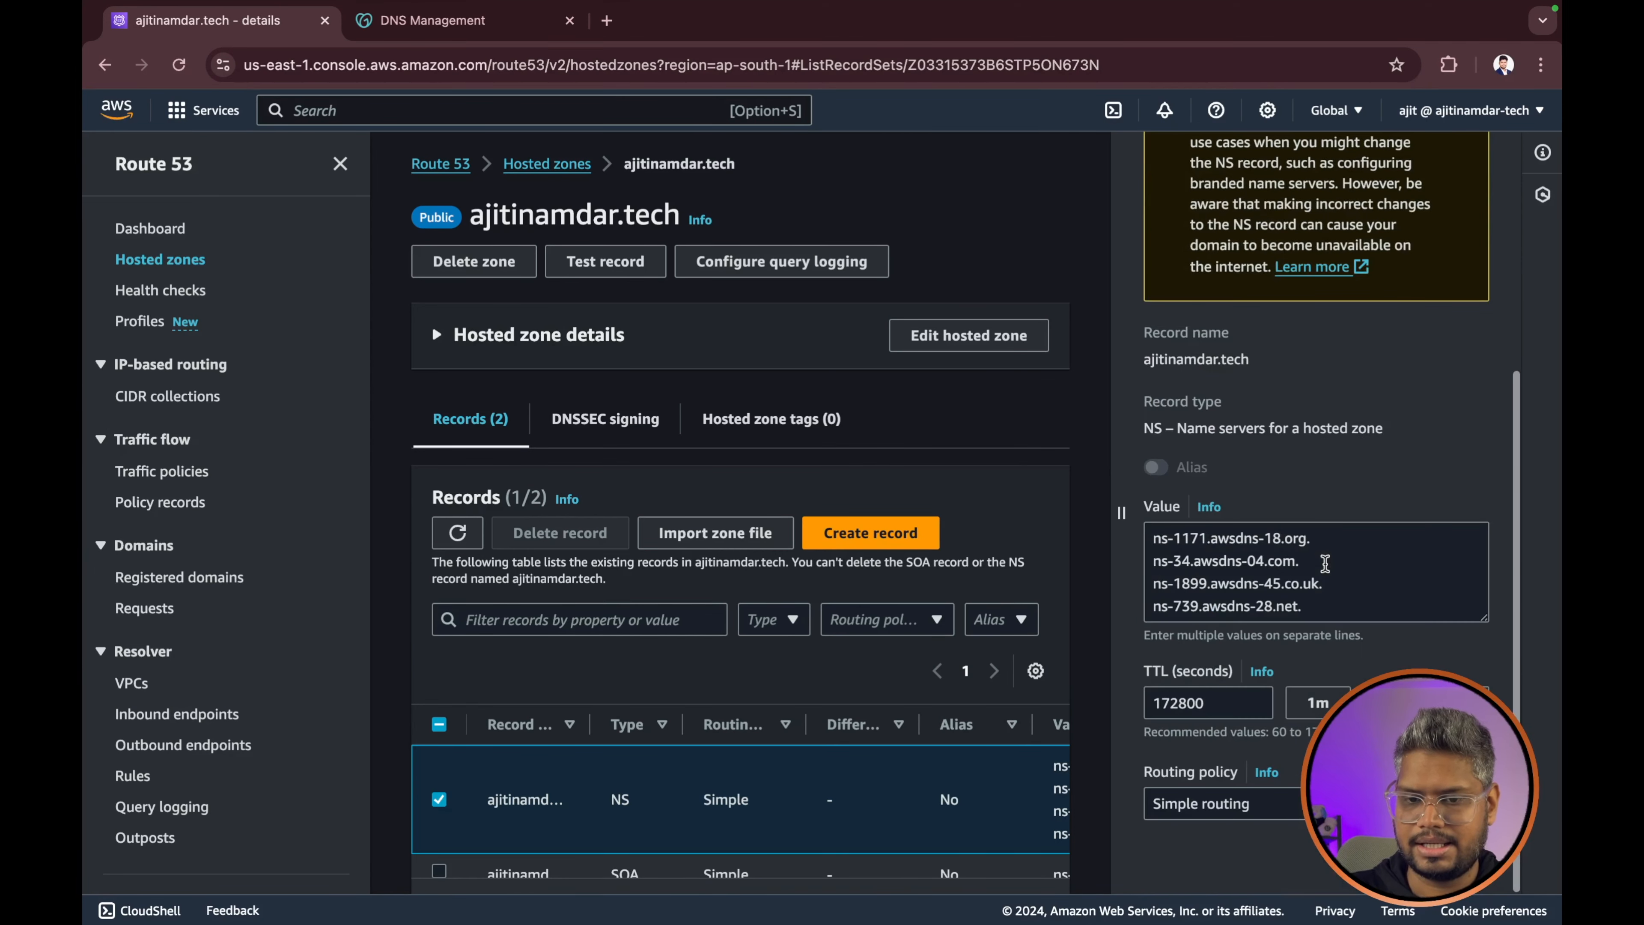
click(1318, 701)
scroll(1154, 759, down, 2)
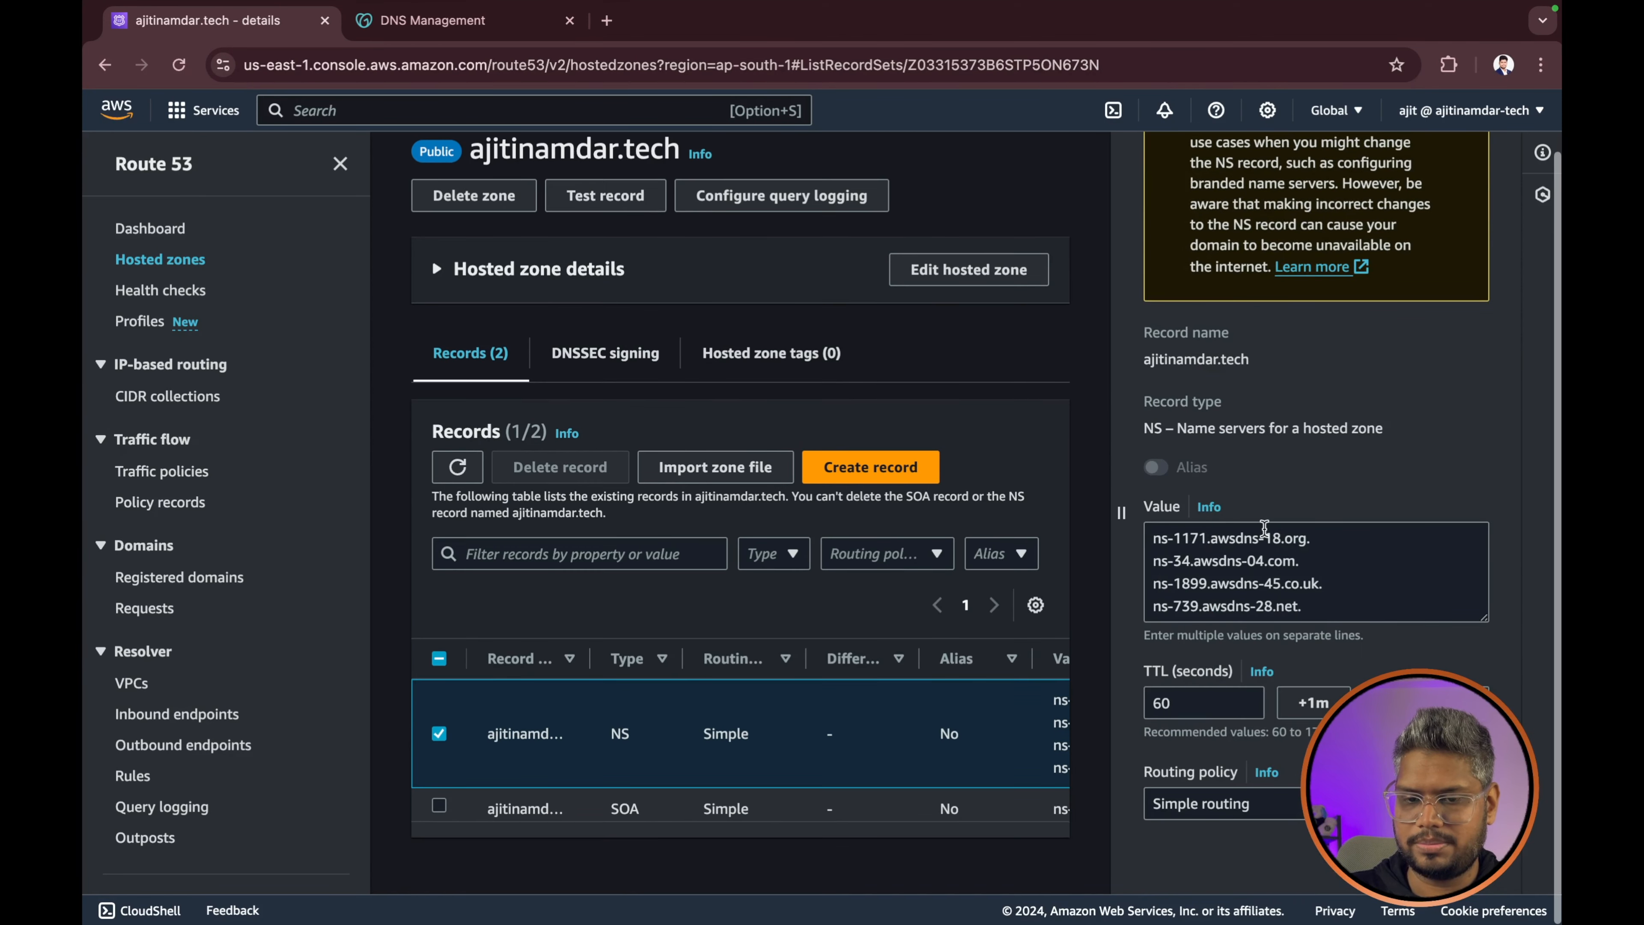
click(1454, 862)
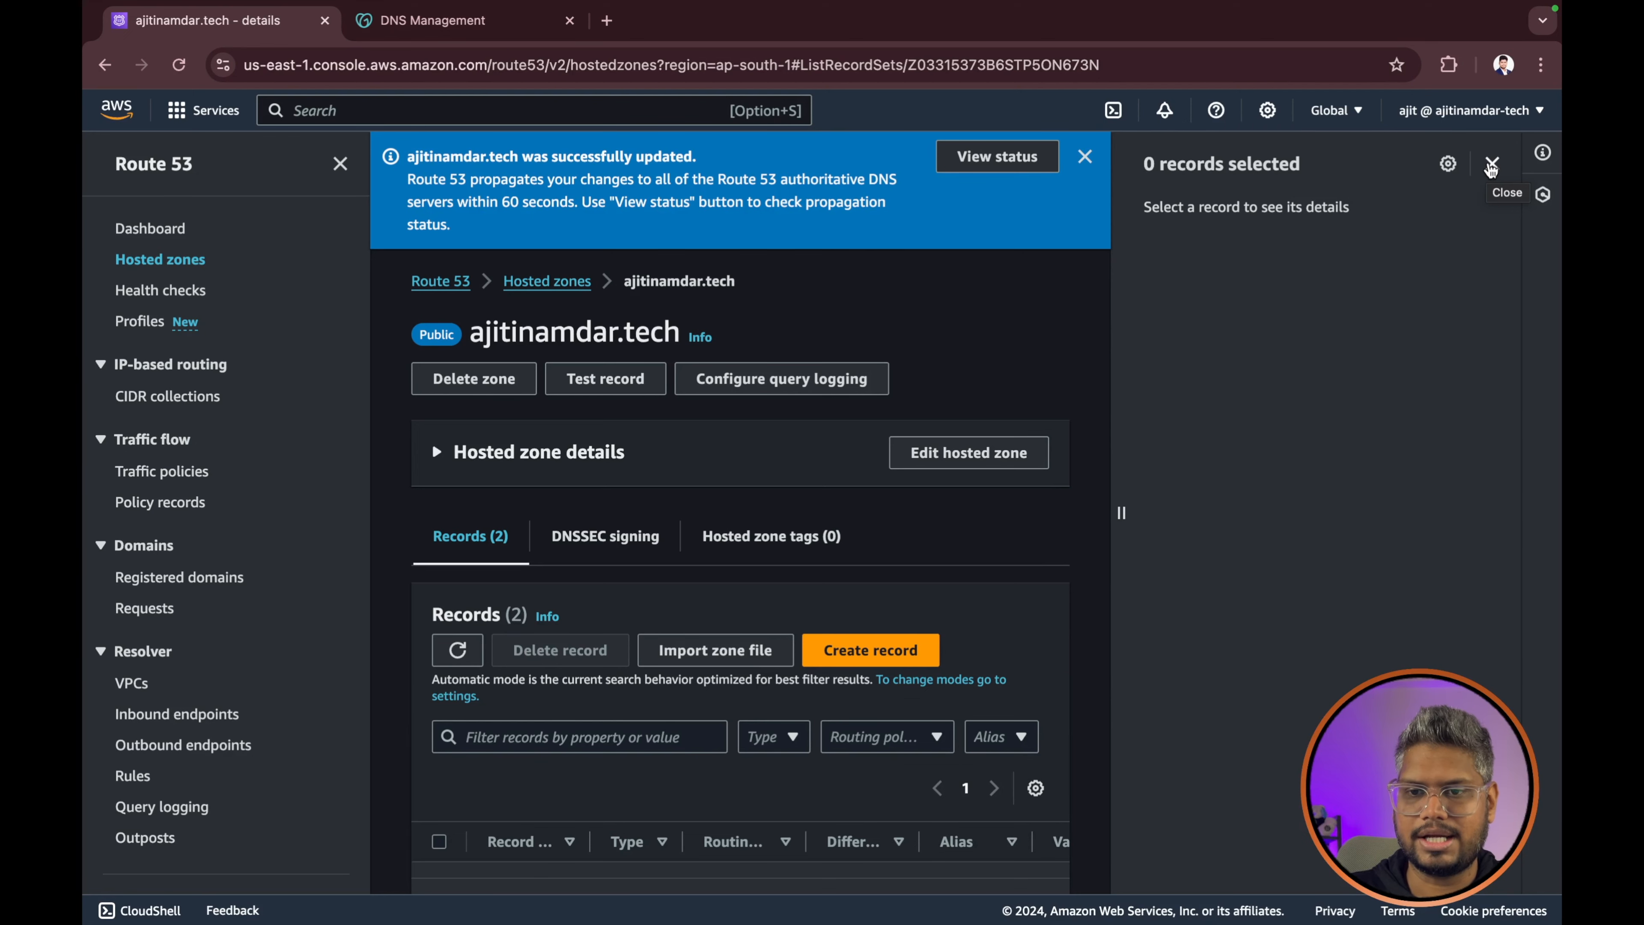
click(1491, 164)
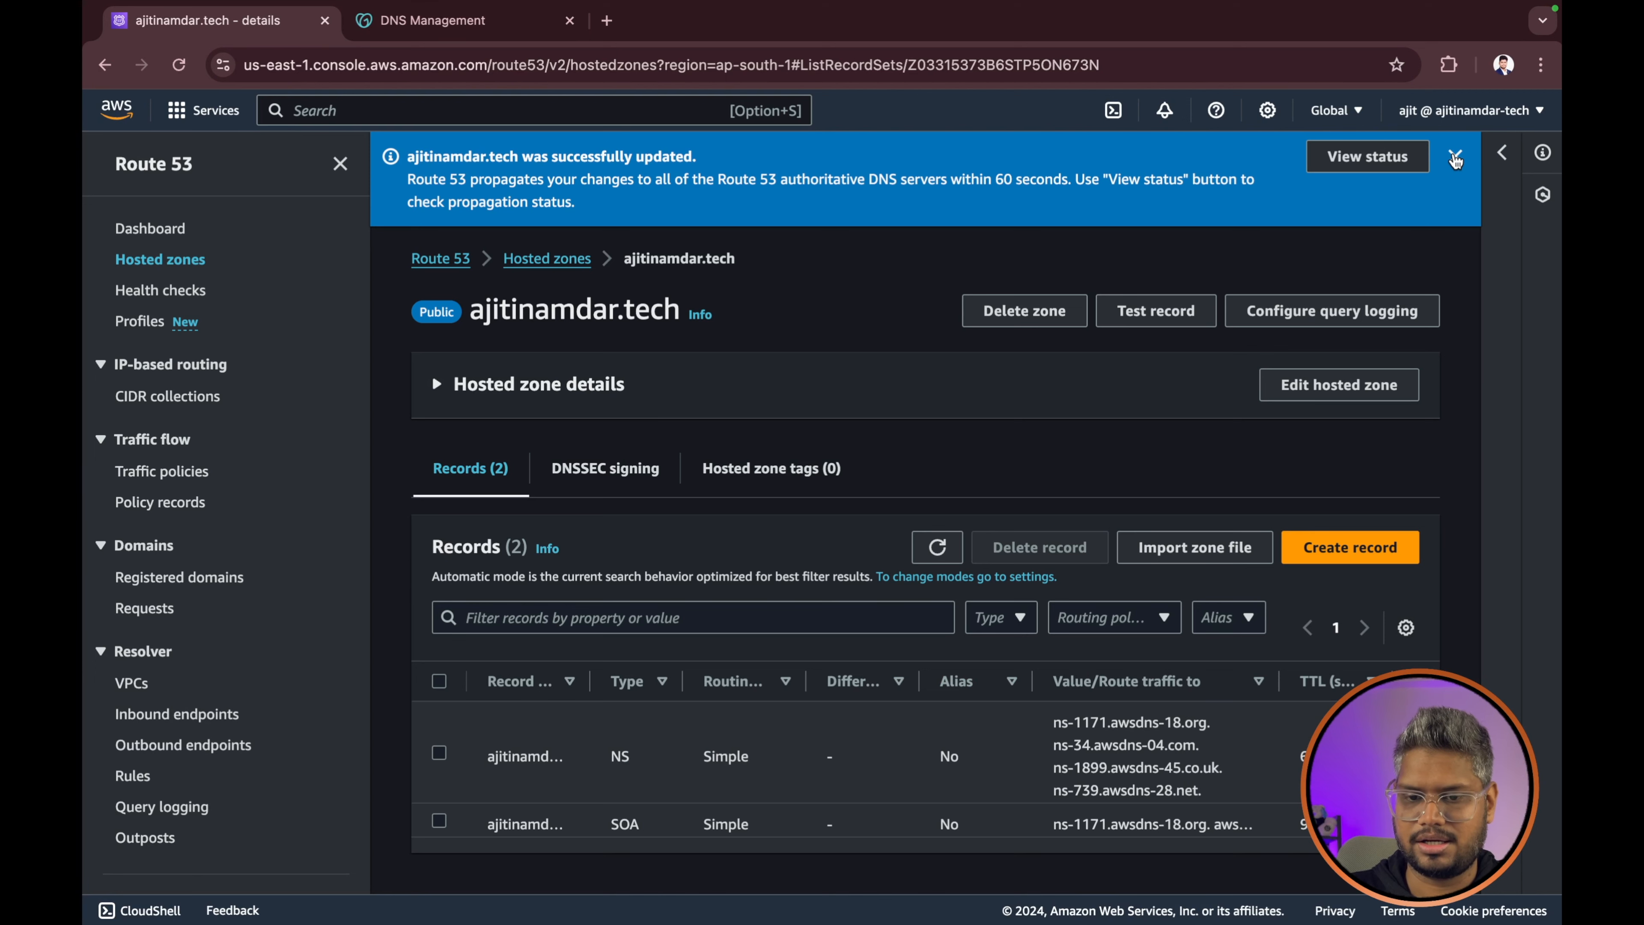
click(1455, 159)
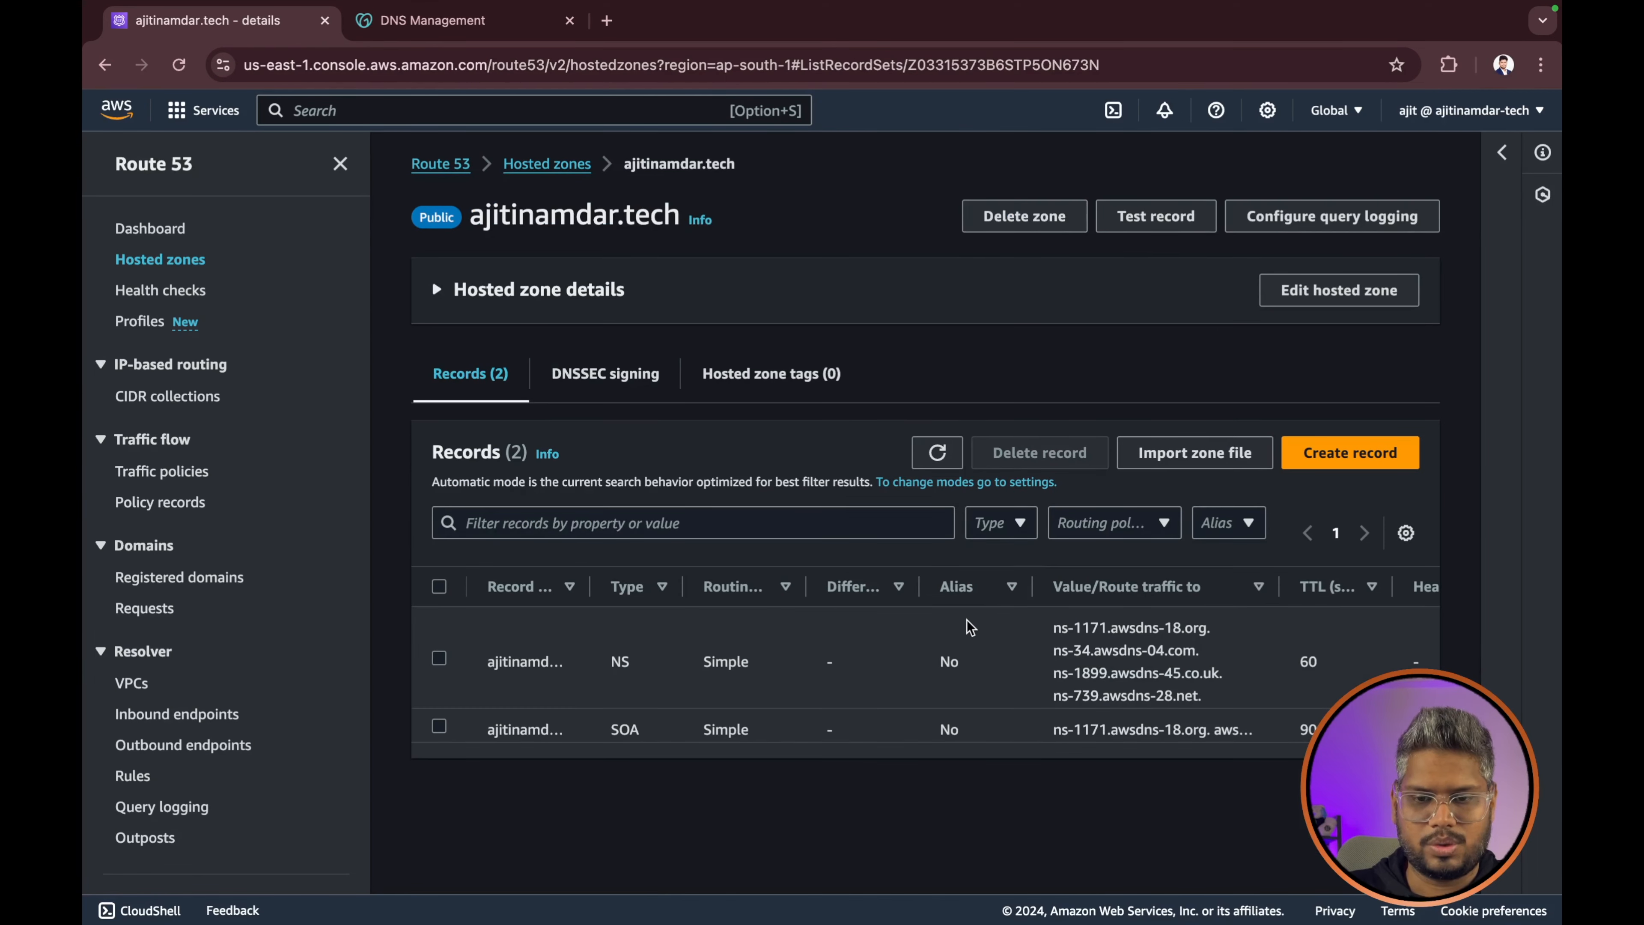
- Copy the name server ns-1171.awsdns-18.org from the NS record and switch back to GoDaddy's DNS management
drag(1054, 630, 1209, 630)
click(1048, 638)
drag(1051, 628, 1203, 627)
key(super+c)
click(465, 27)
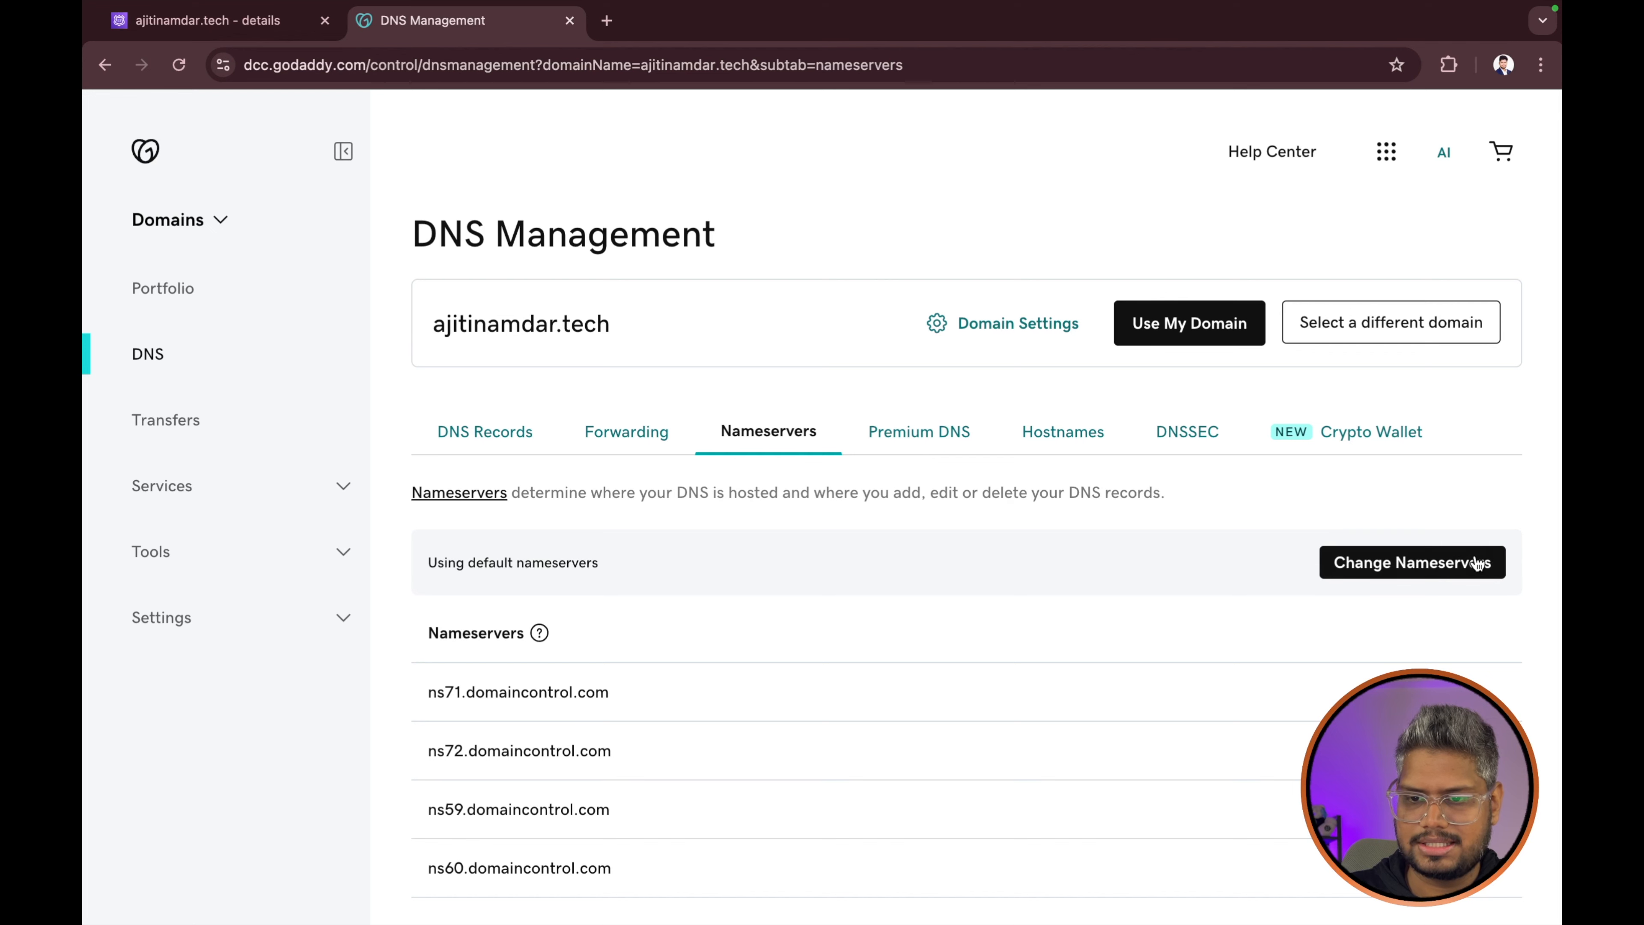
- Start changing the domain's nameservers and choose to use your own nameservers
click(1416, 570)
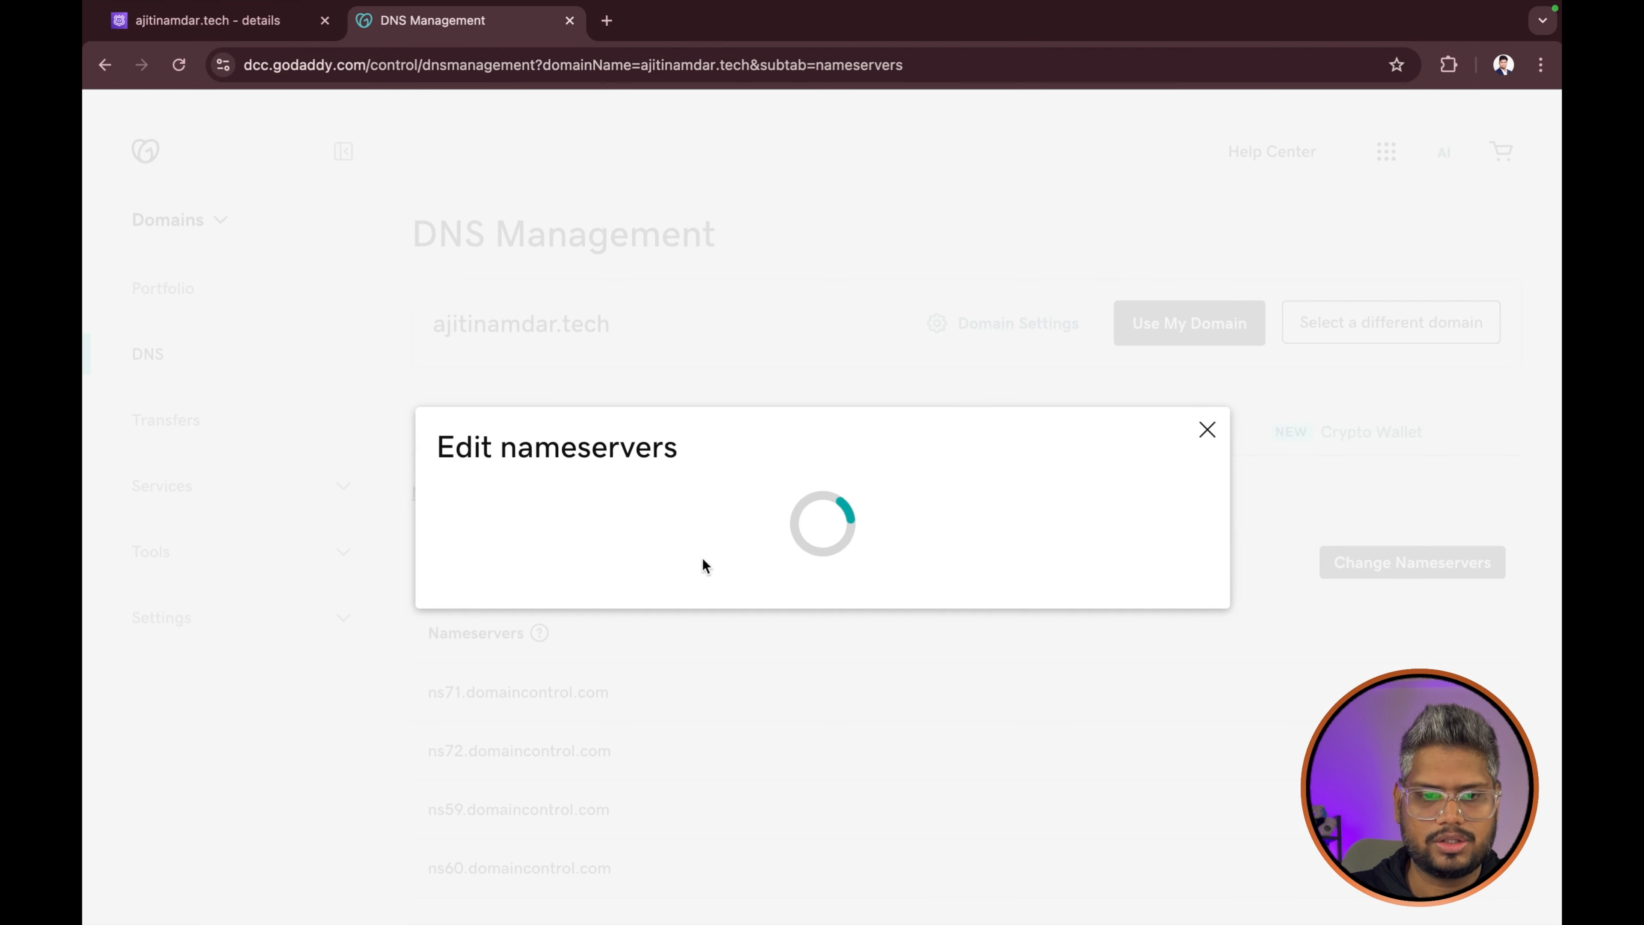
drag(463, 418, 789, 416)
click(670, 433)
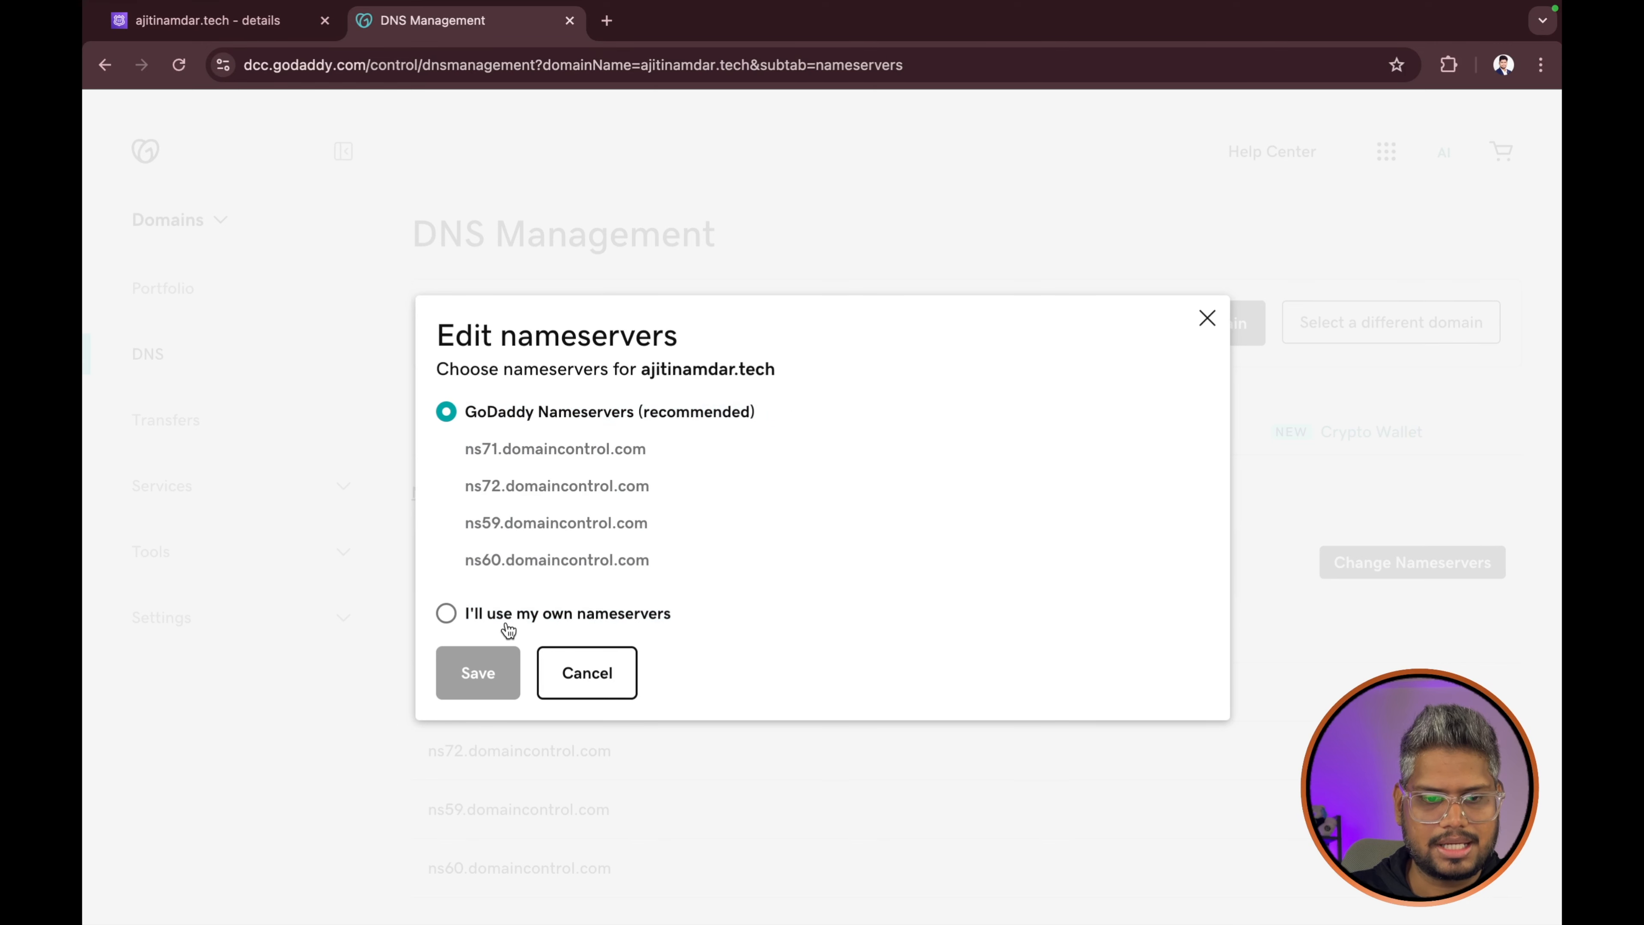
drag(462, 613, 692, 620)
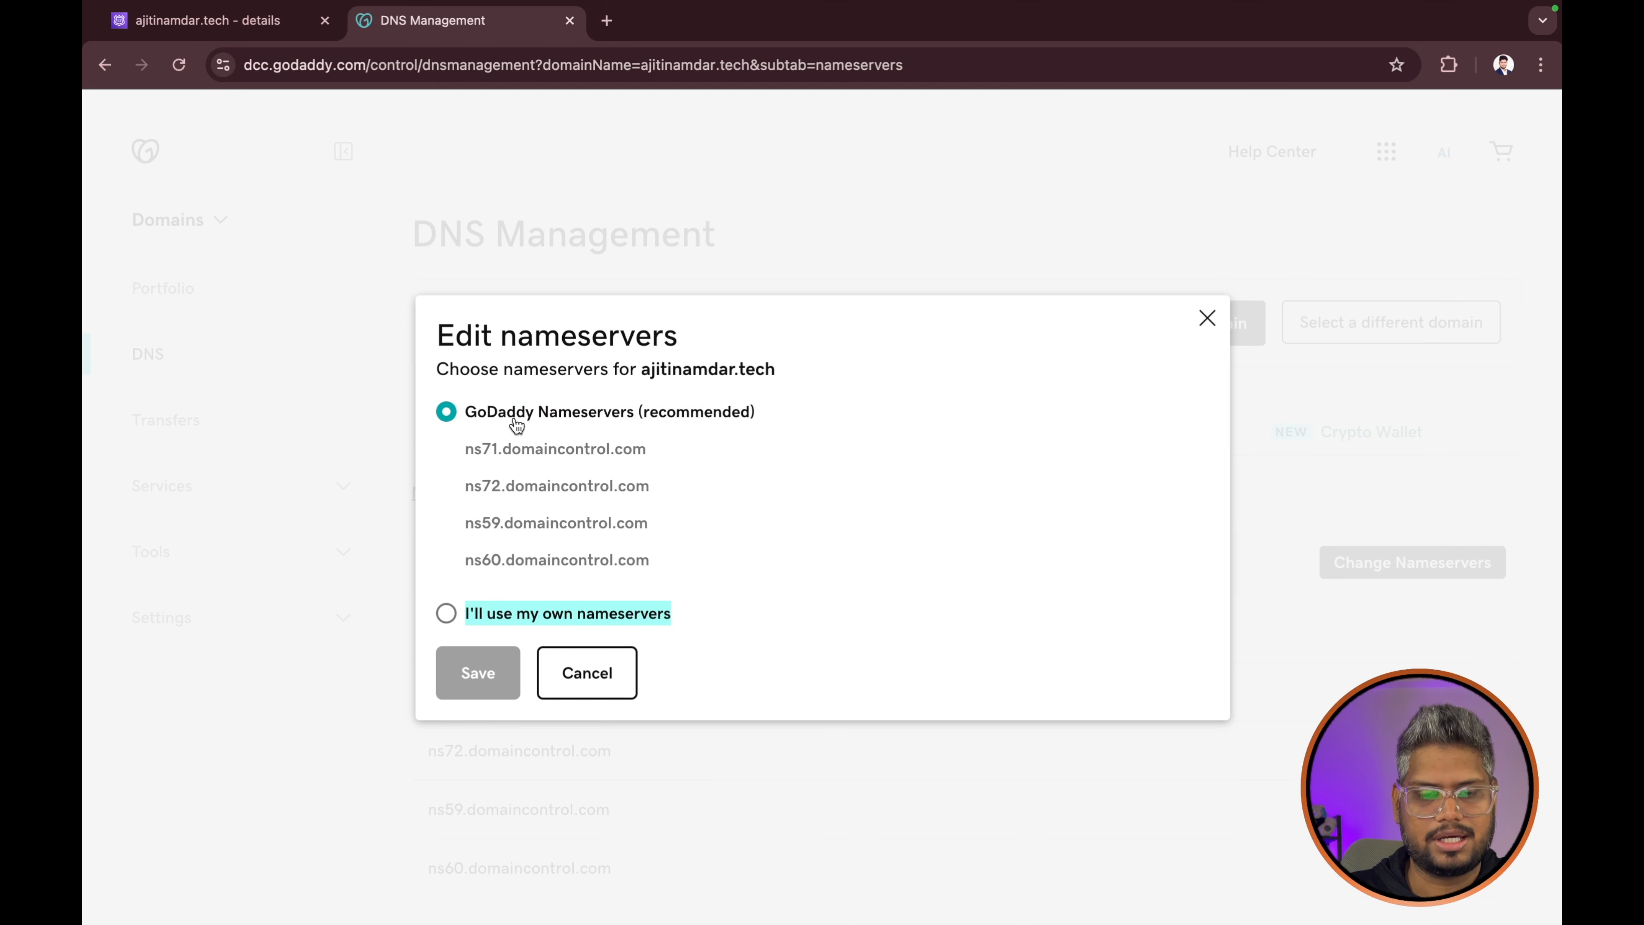
click(448, 615)
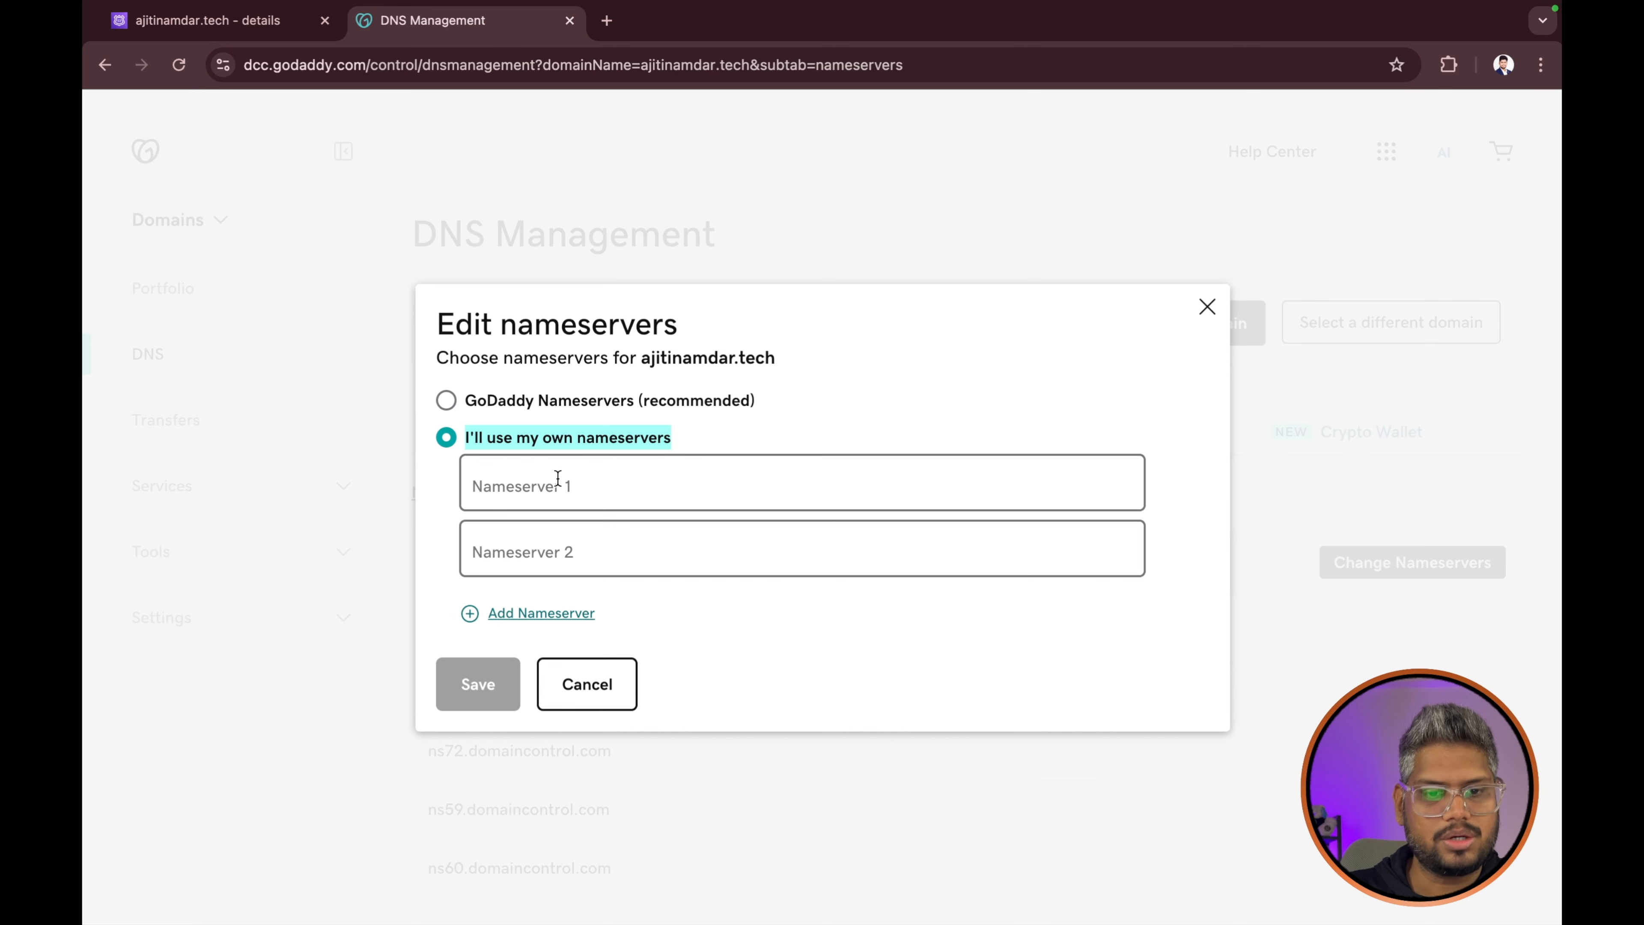
- Enter ns-1171.awsdns-18.org as Nameserver 1
click(518, 482)
click(878, 388)
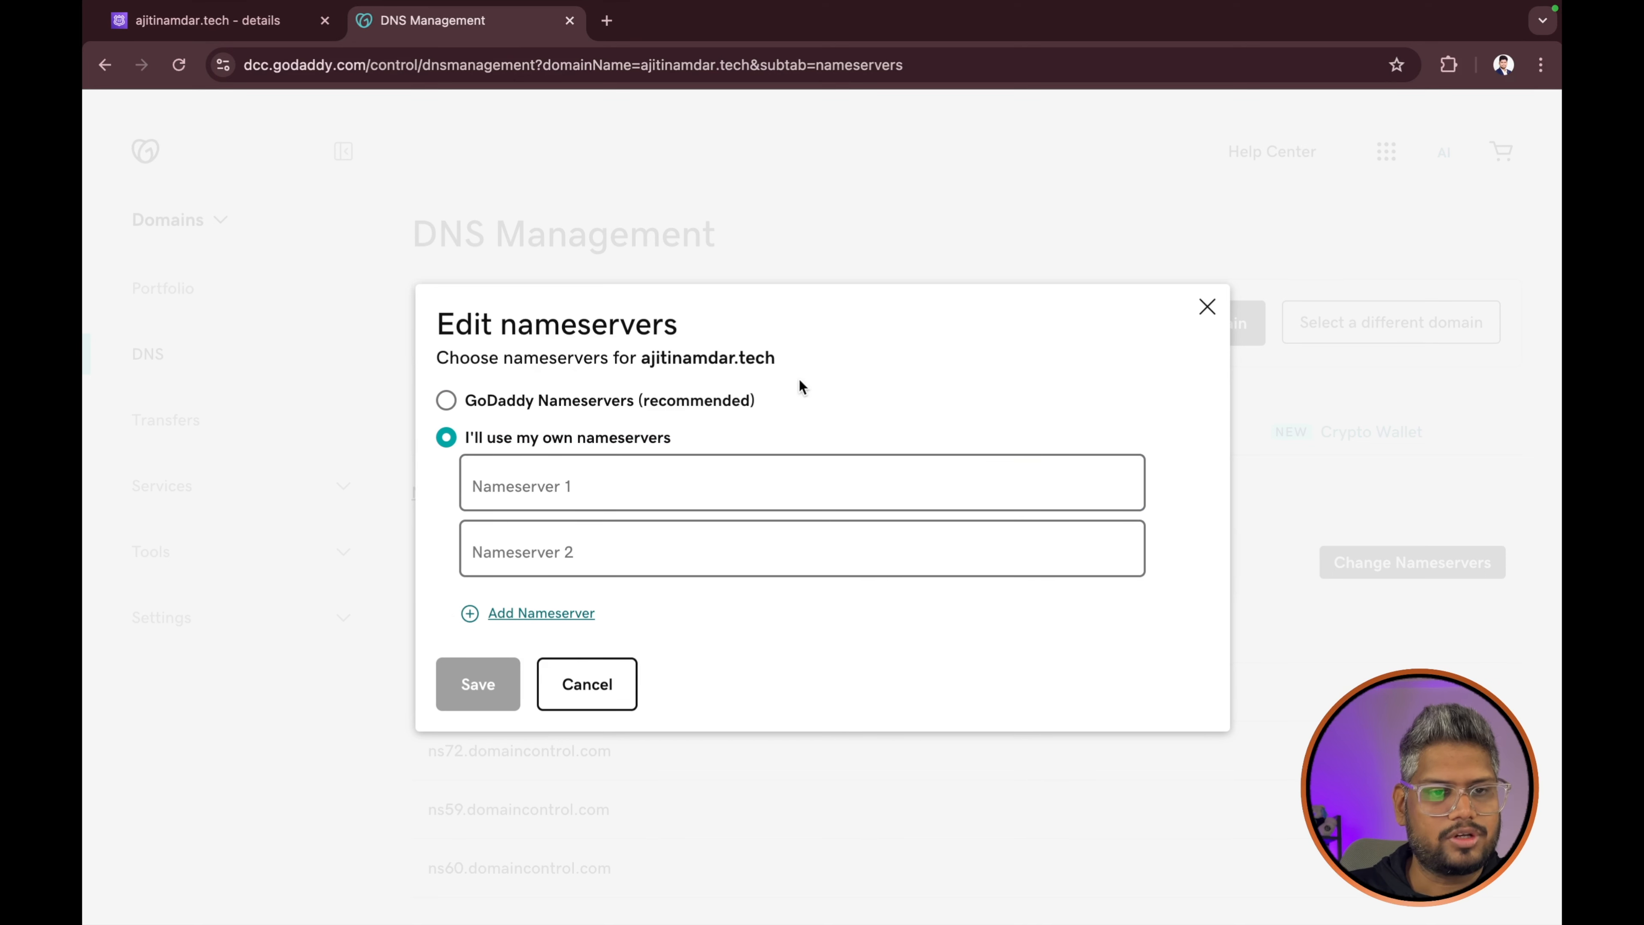
click(530, 485)
key(ctrl+v)
- Copy ns-34.awsdns-04.com from the Route 53 NS record and enter it as Nameserver 2 in GoDaddy
click(549, 532)
click(266, 23)
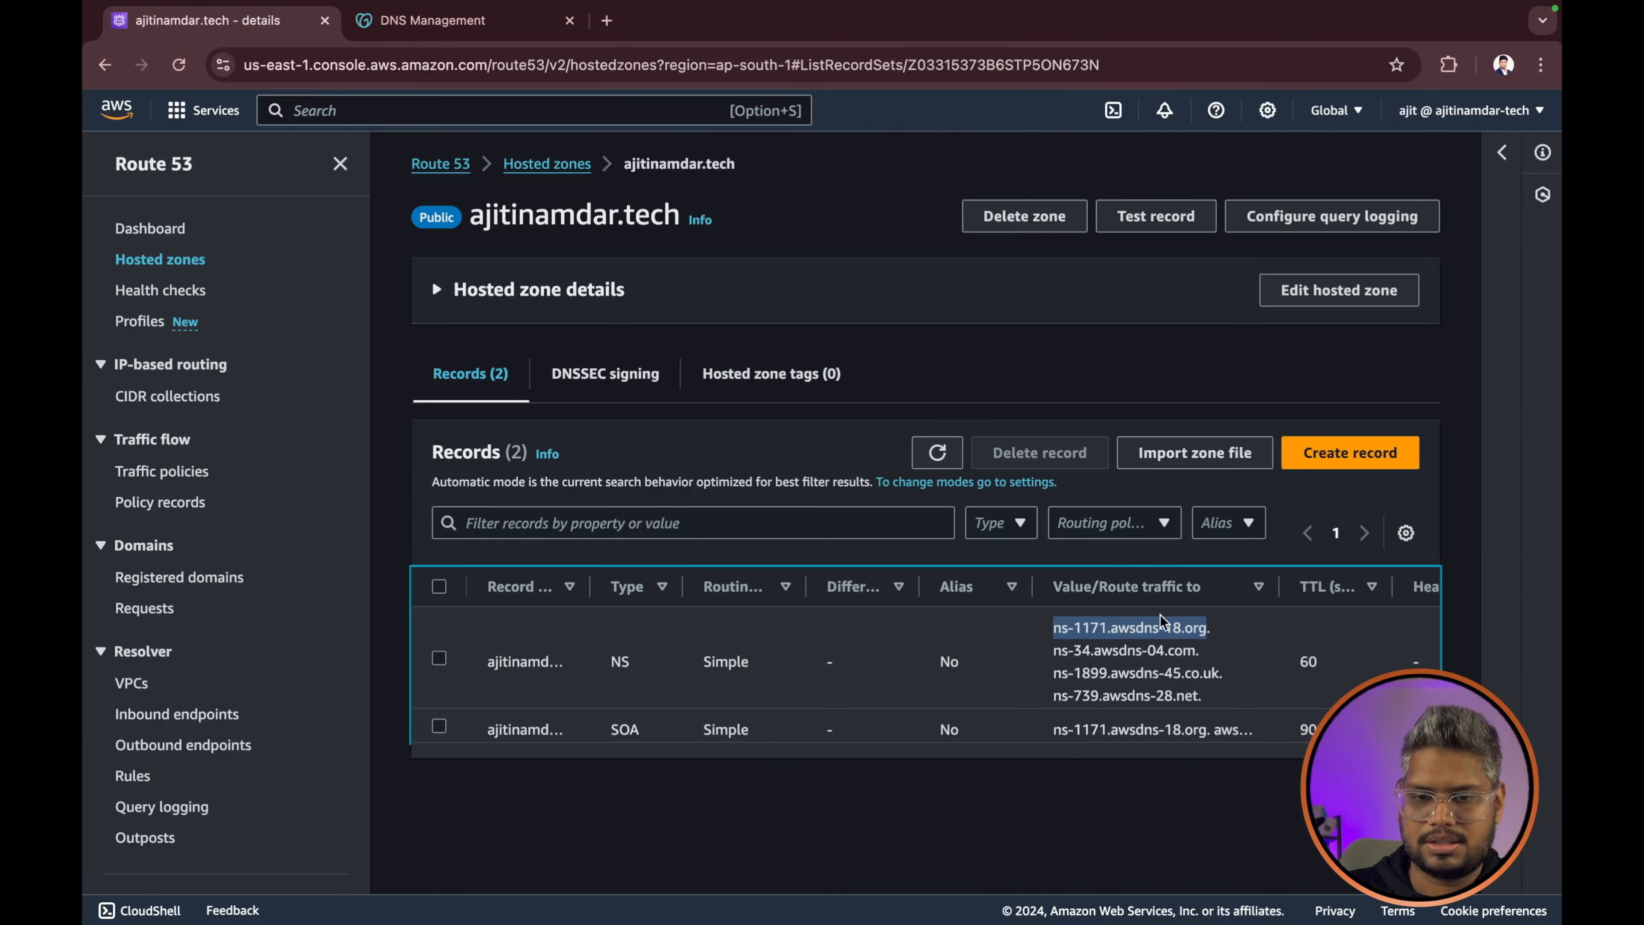
drag(1055, 651, 1198, 658)
key(ctrl+c)
click(466, 23)
click(503, 550)
key(ctrl+v)
- Copy ns-1899.awsdns-45.co.uk from the Route 53 NS record and enter it as Nameserver 3 in GoDaddy
click(515, 613)
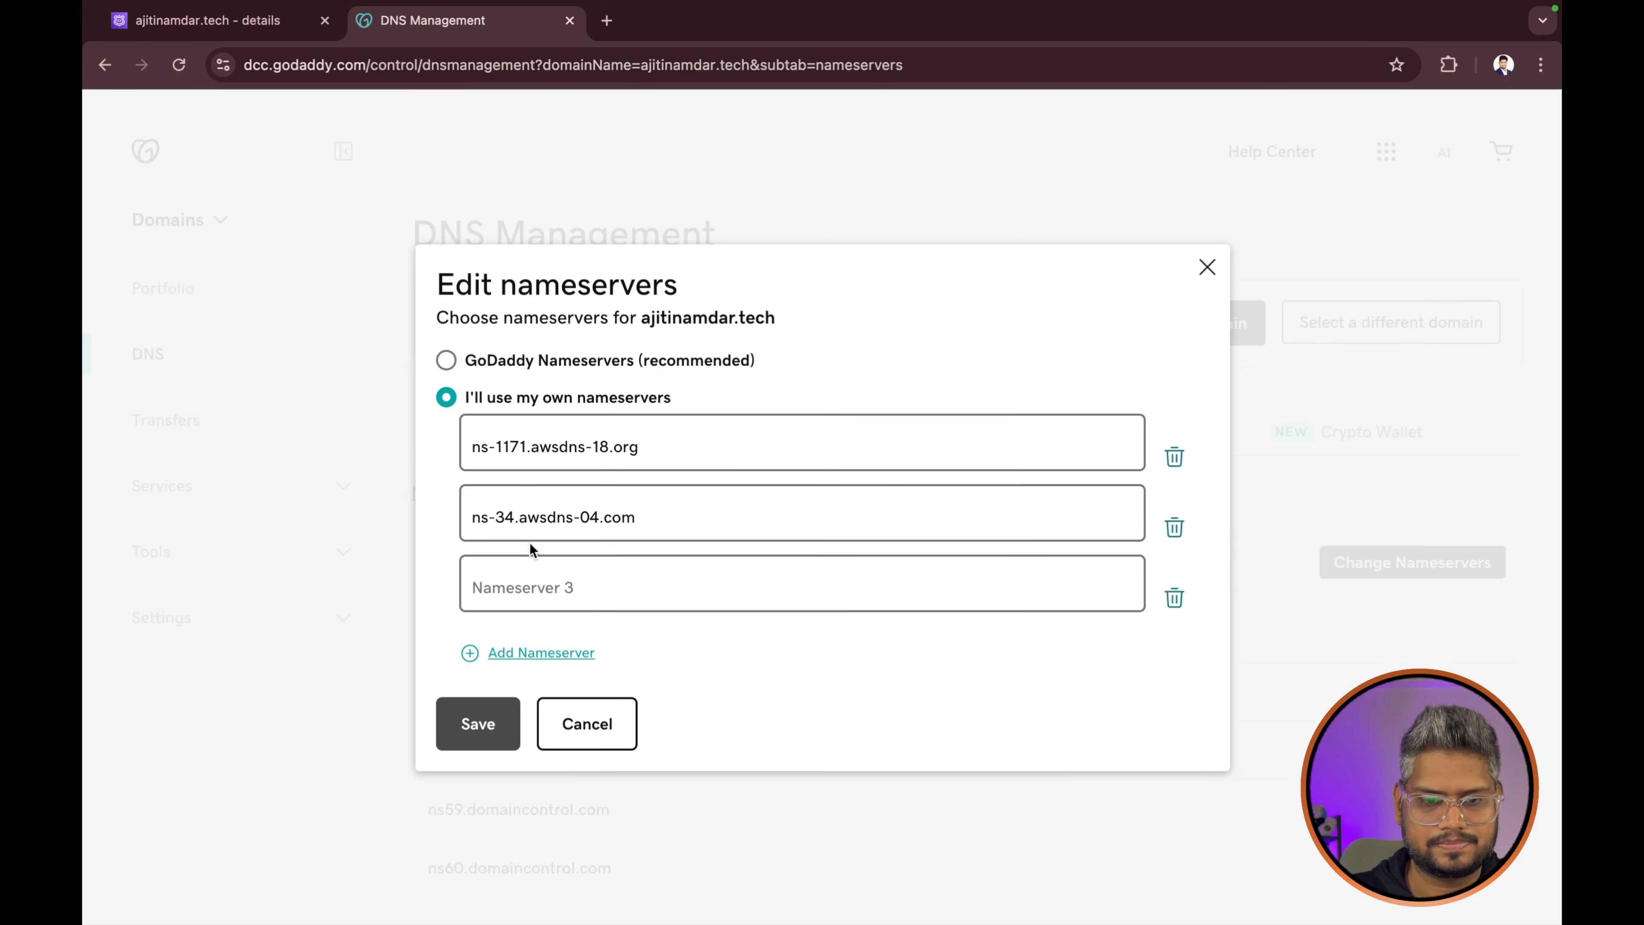
click(170, 9)
click(741, 176)
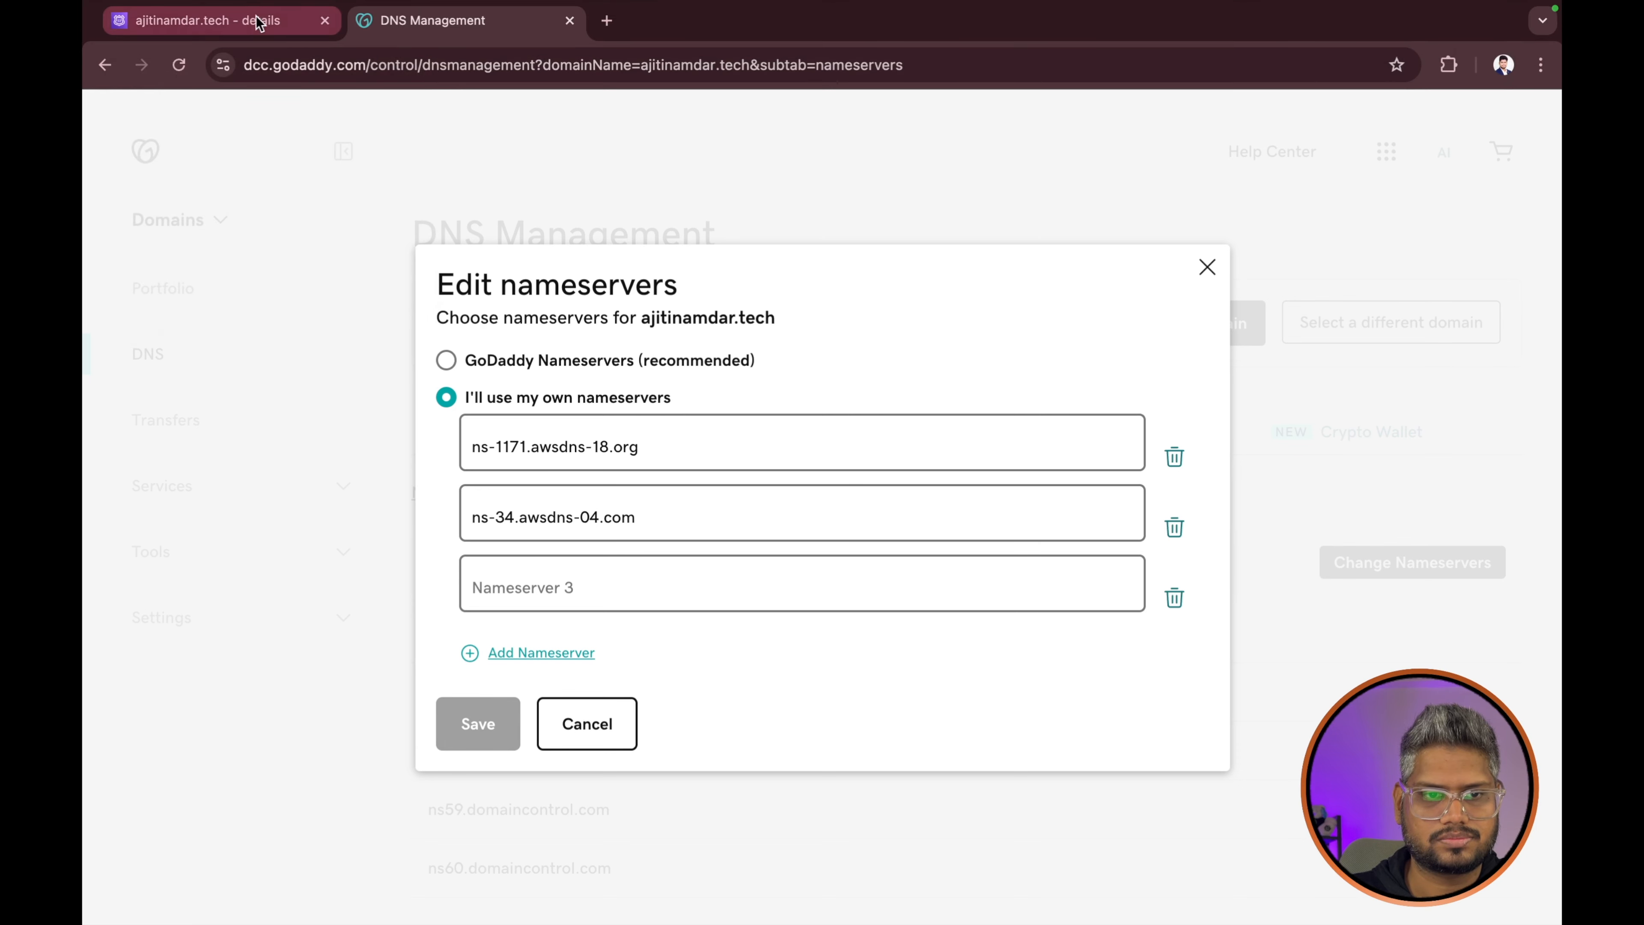
click(259, 23)
drag(1055, 672, 1219, 673)
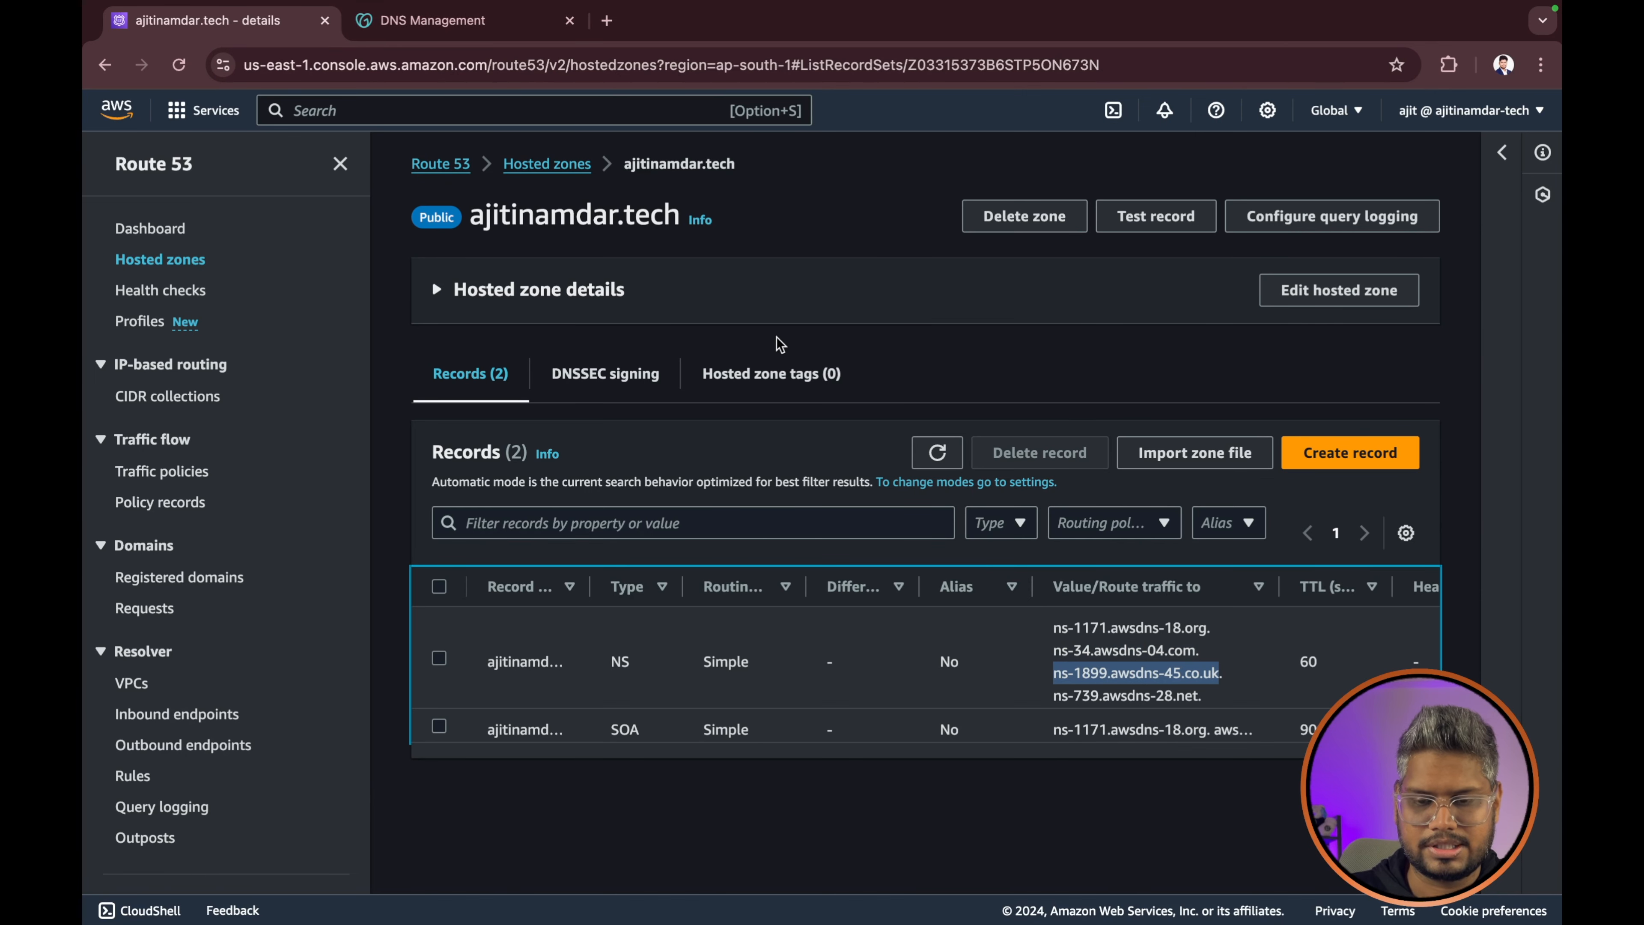
click(417, 26)
click(549, 575)
key(ctrl+v)
- Add a fourth nameserver entry in GoDaddy and fill it with ns-739.awsdns-28.net copied from the Route 53 NS record
click(529, 650)
click(266, 22)
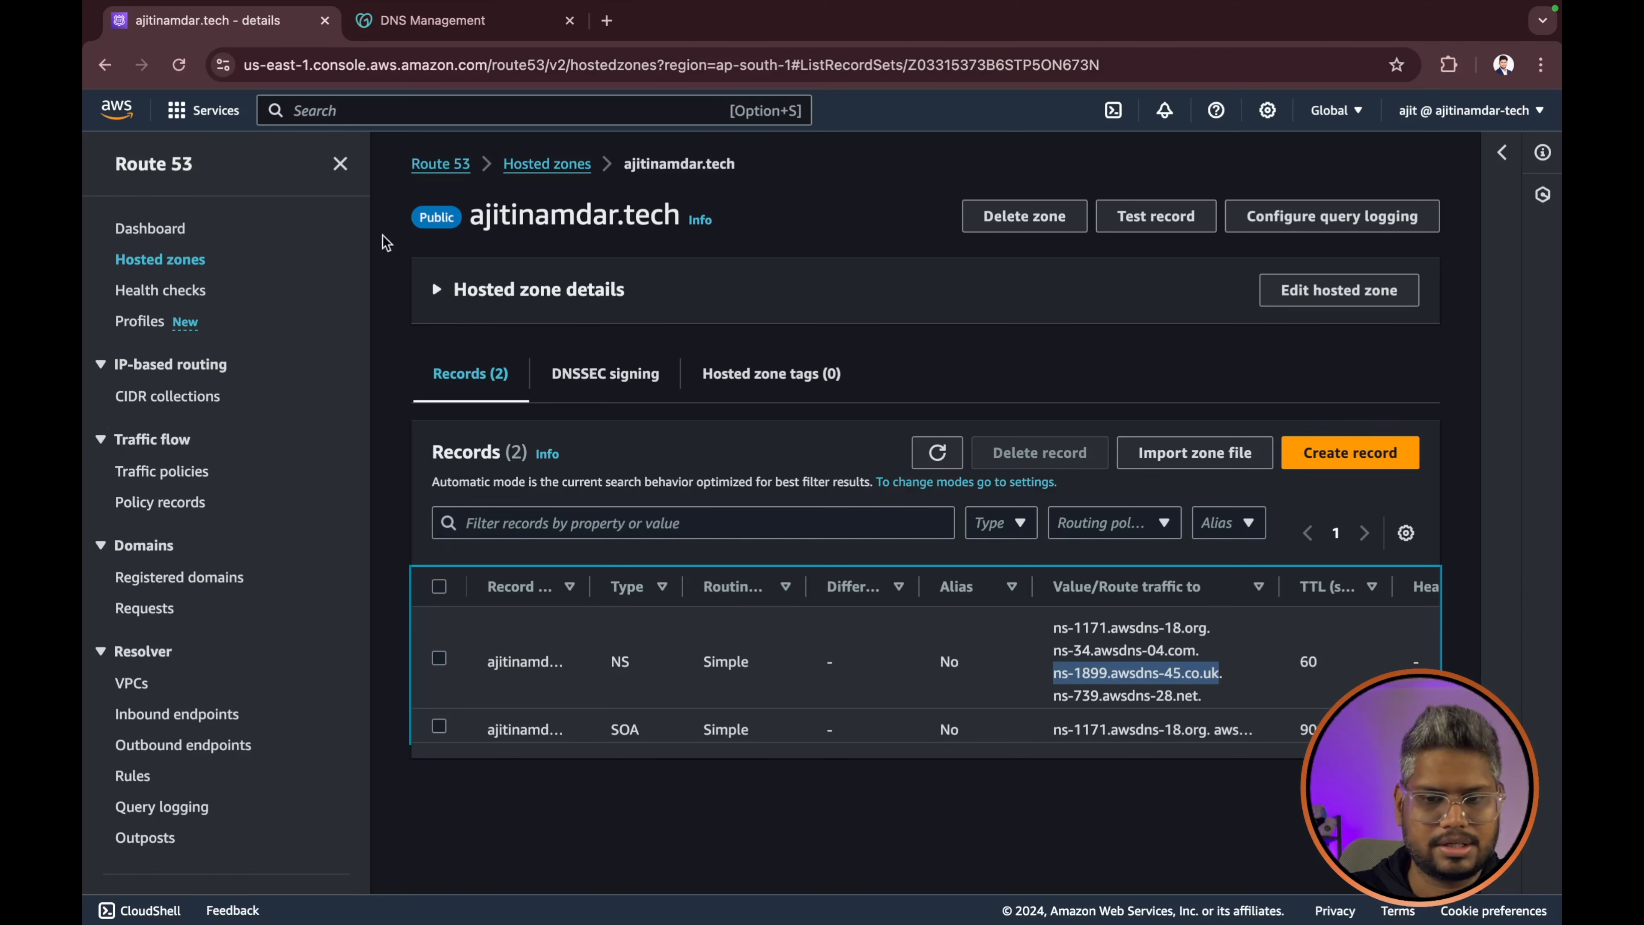
drag(1053, 698, 1203, 697)
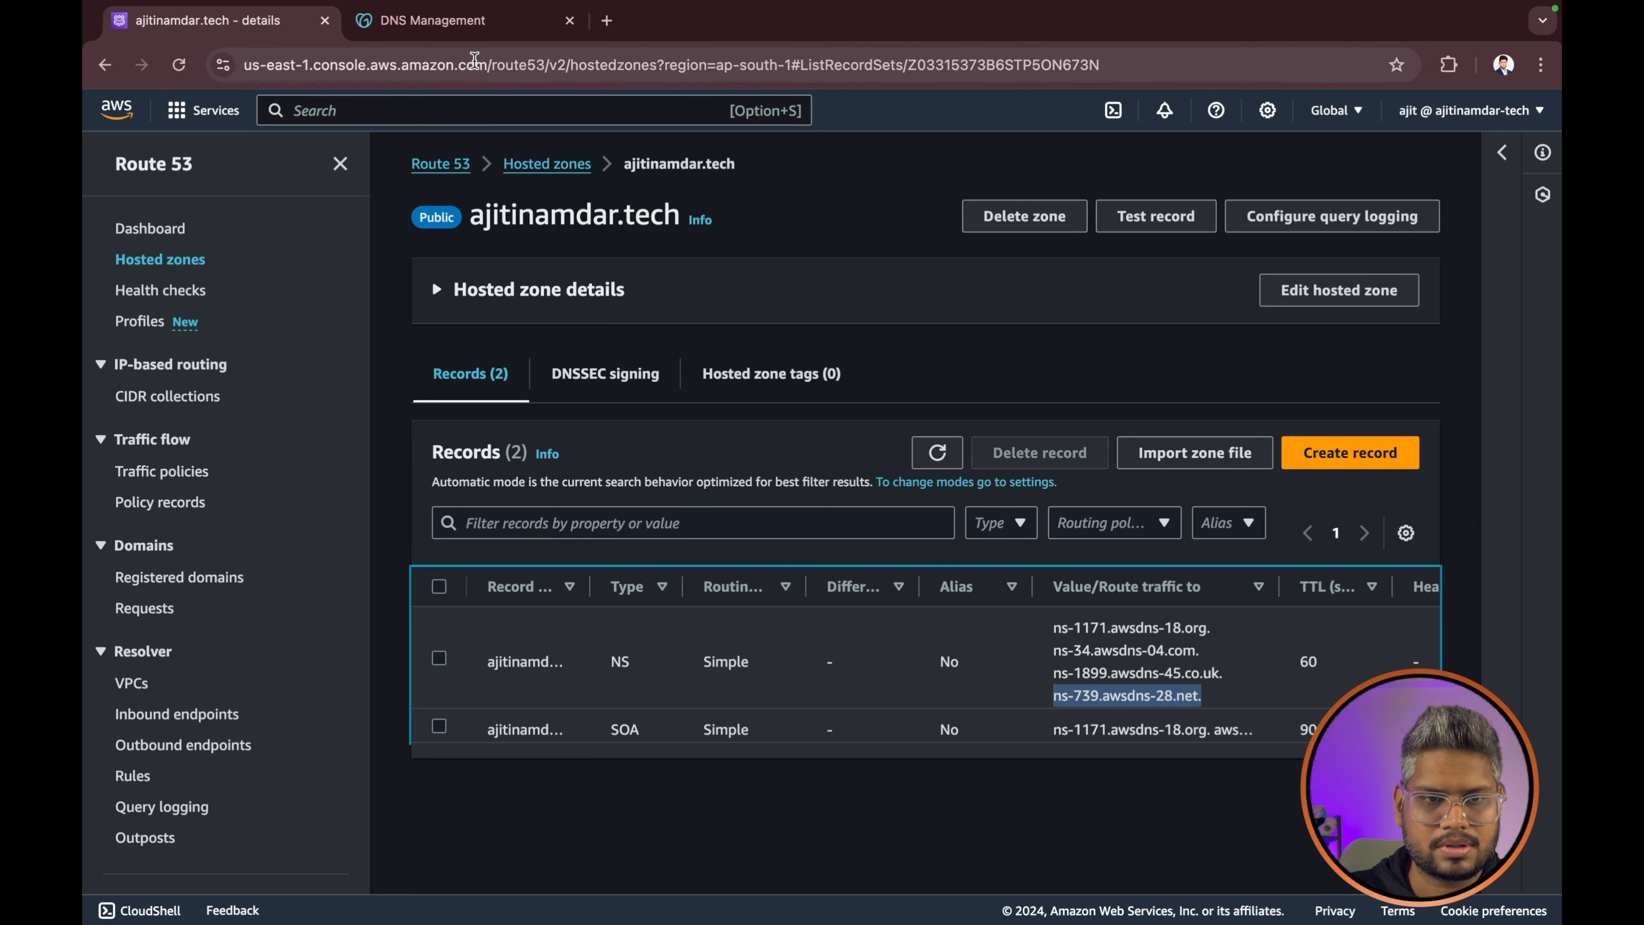
click(479, 21)
click(556, 611)
key(super+v)
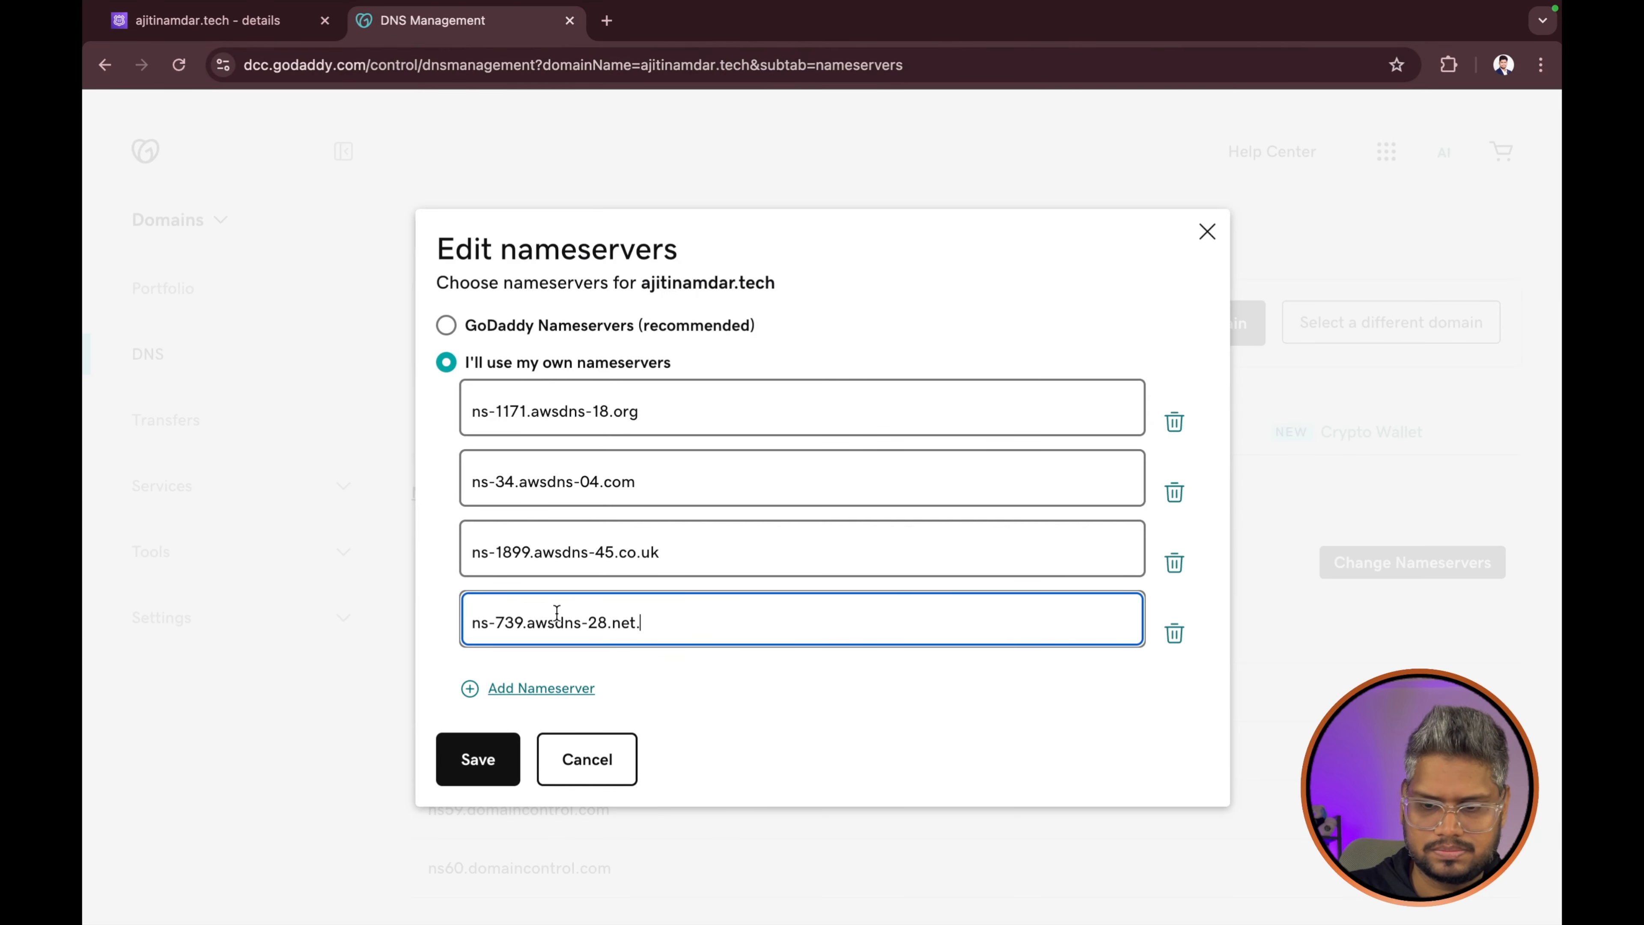
click(821, 753)
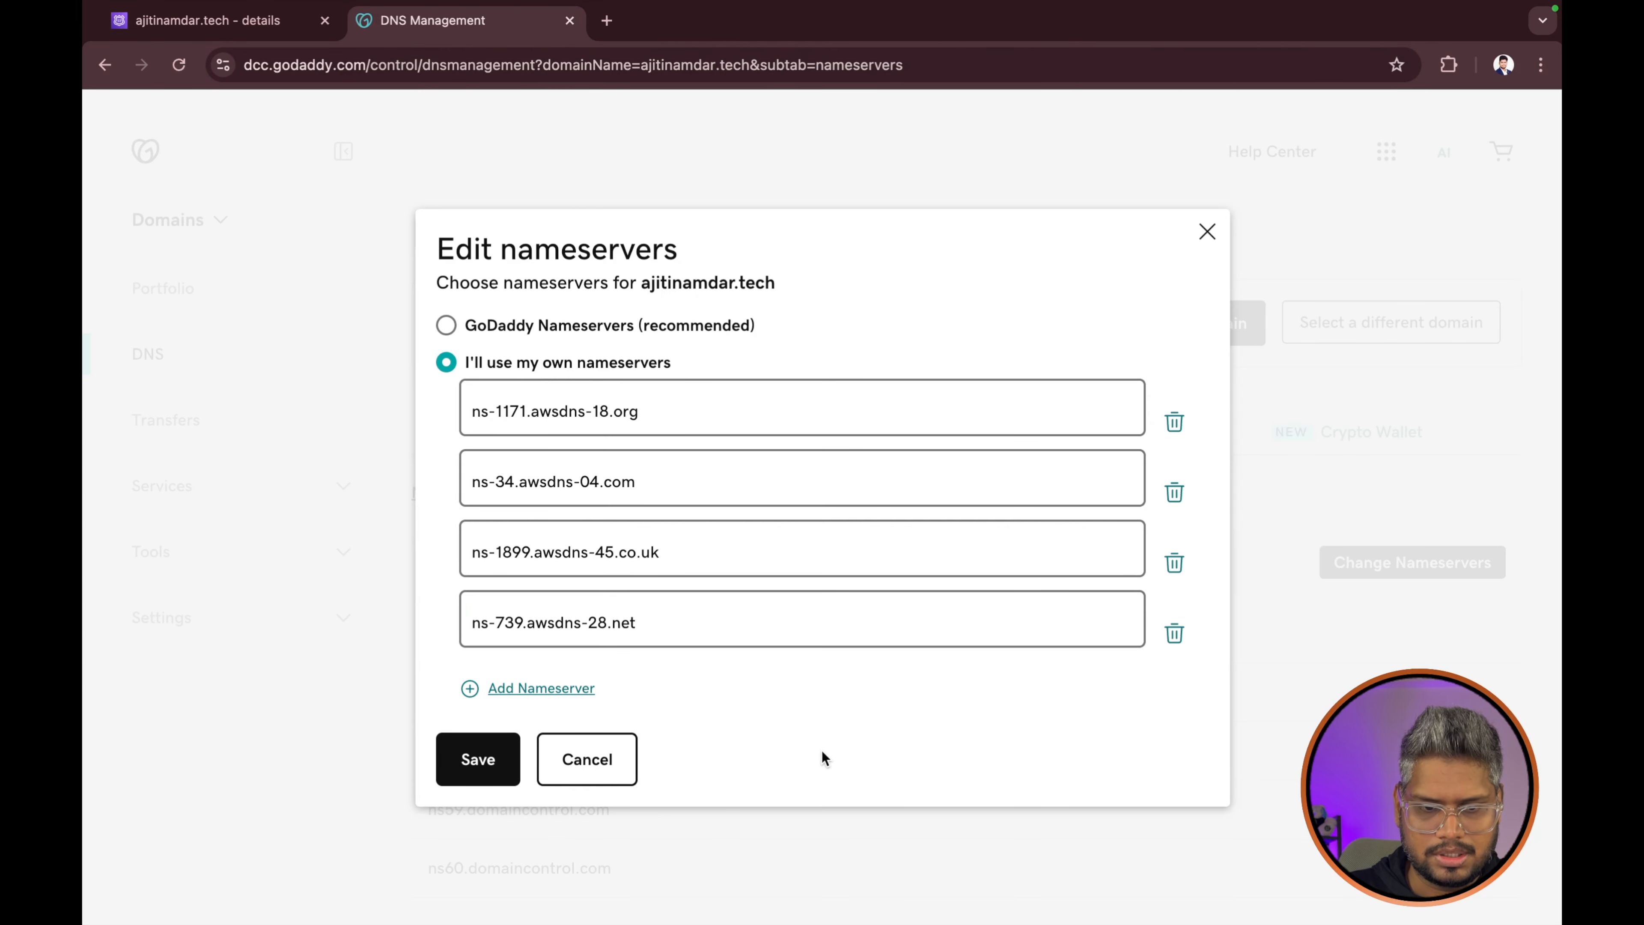
- Save the four custom nameservers, consent to the update, and dismiss the notification
click(469, 768)
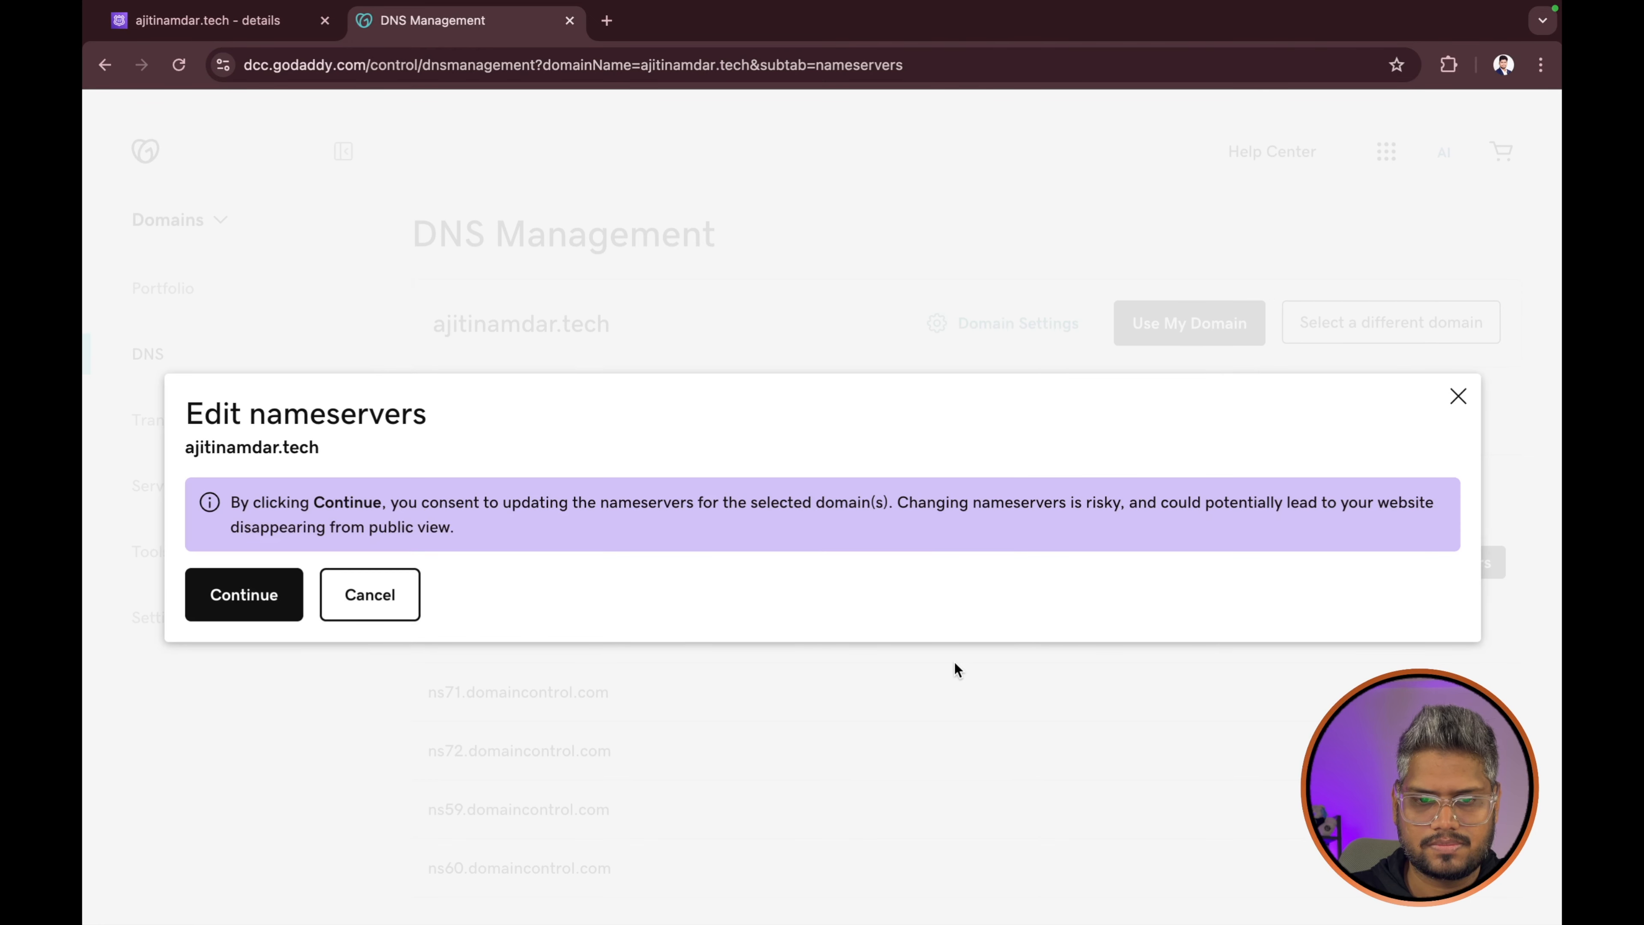
drag(231, 498, 584, 499)
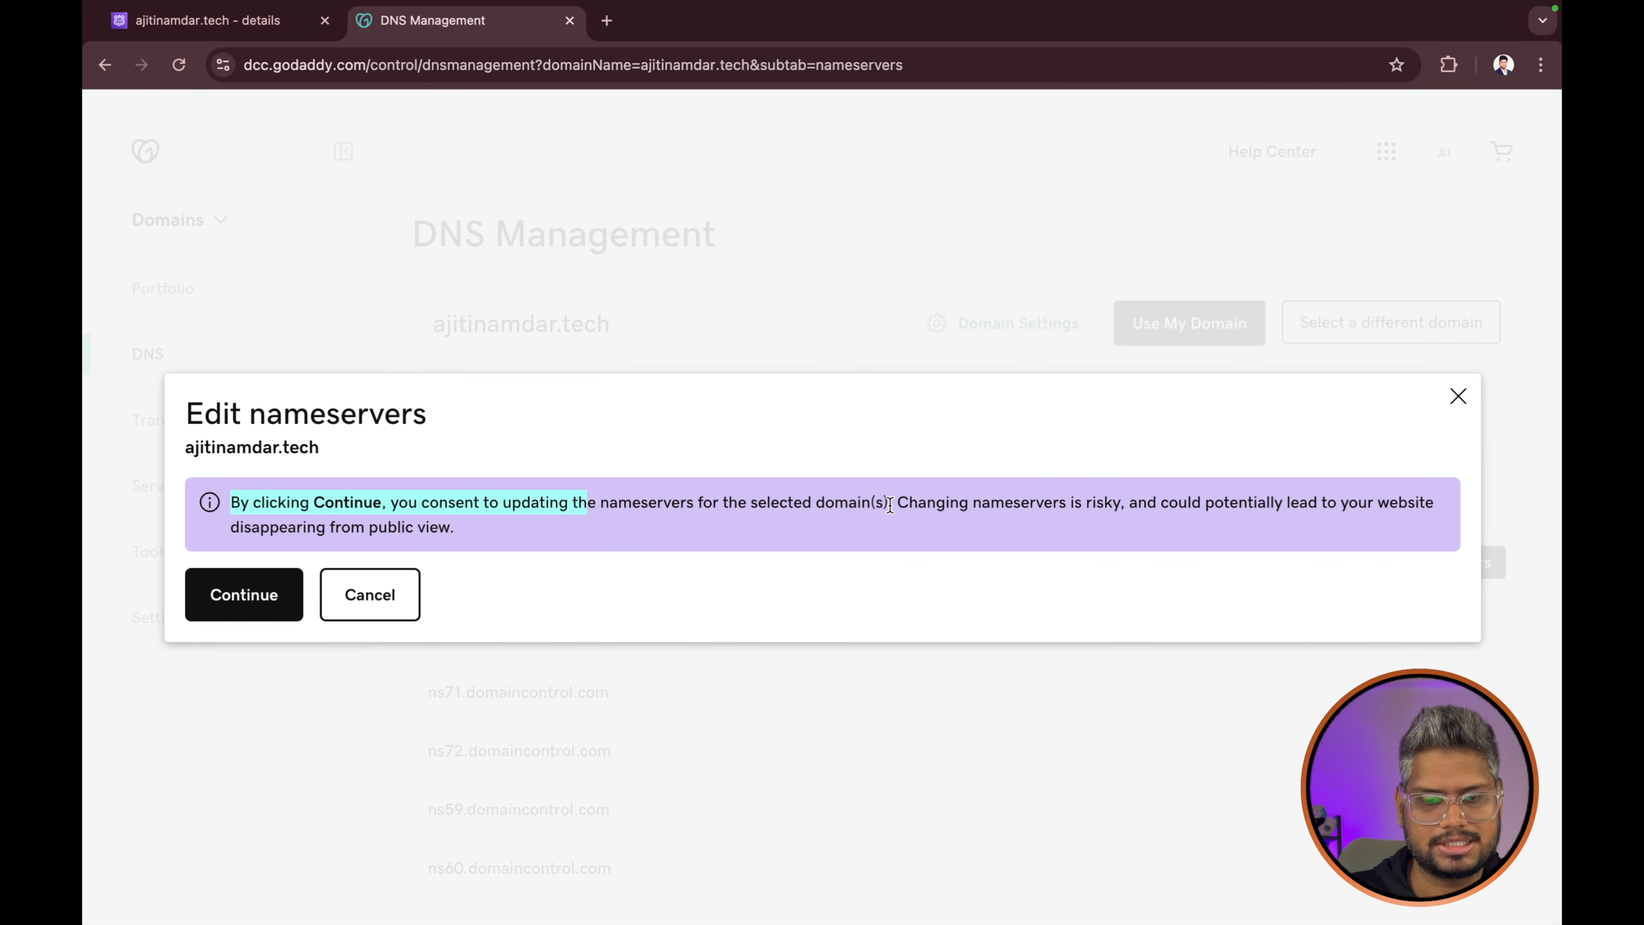
click(234, 603)
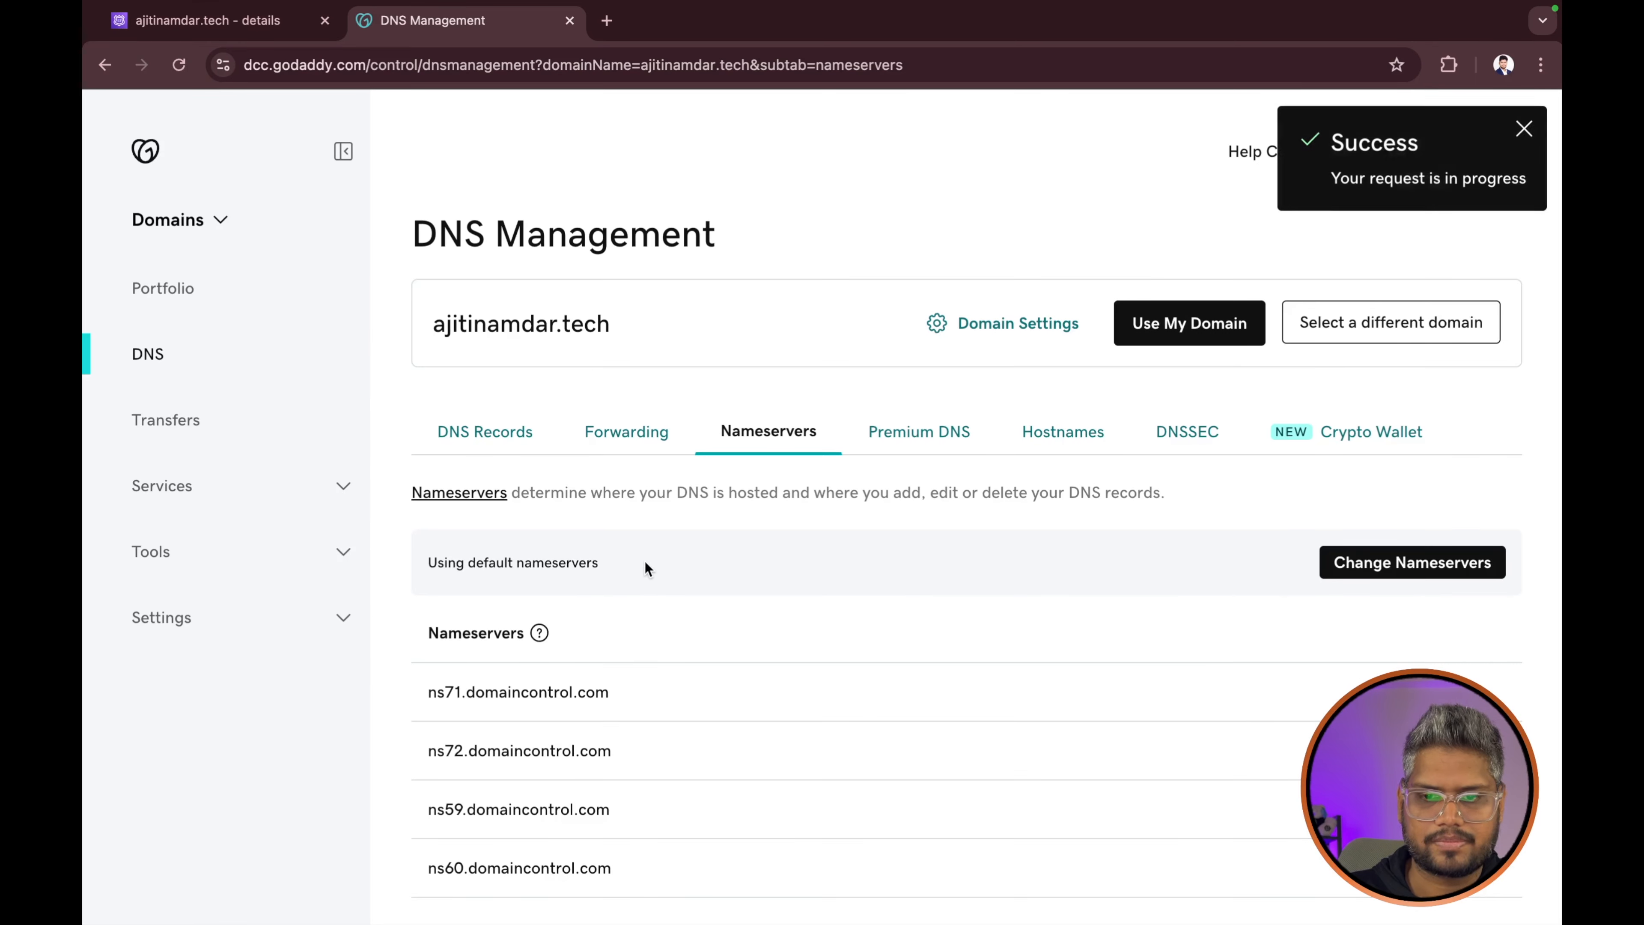
drag(1330, 178, 1527, 174)
click(1524, 128)
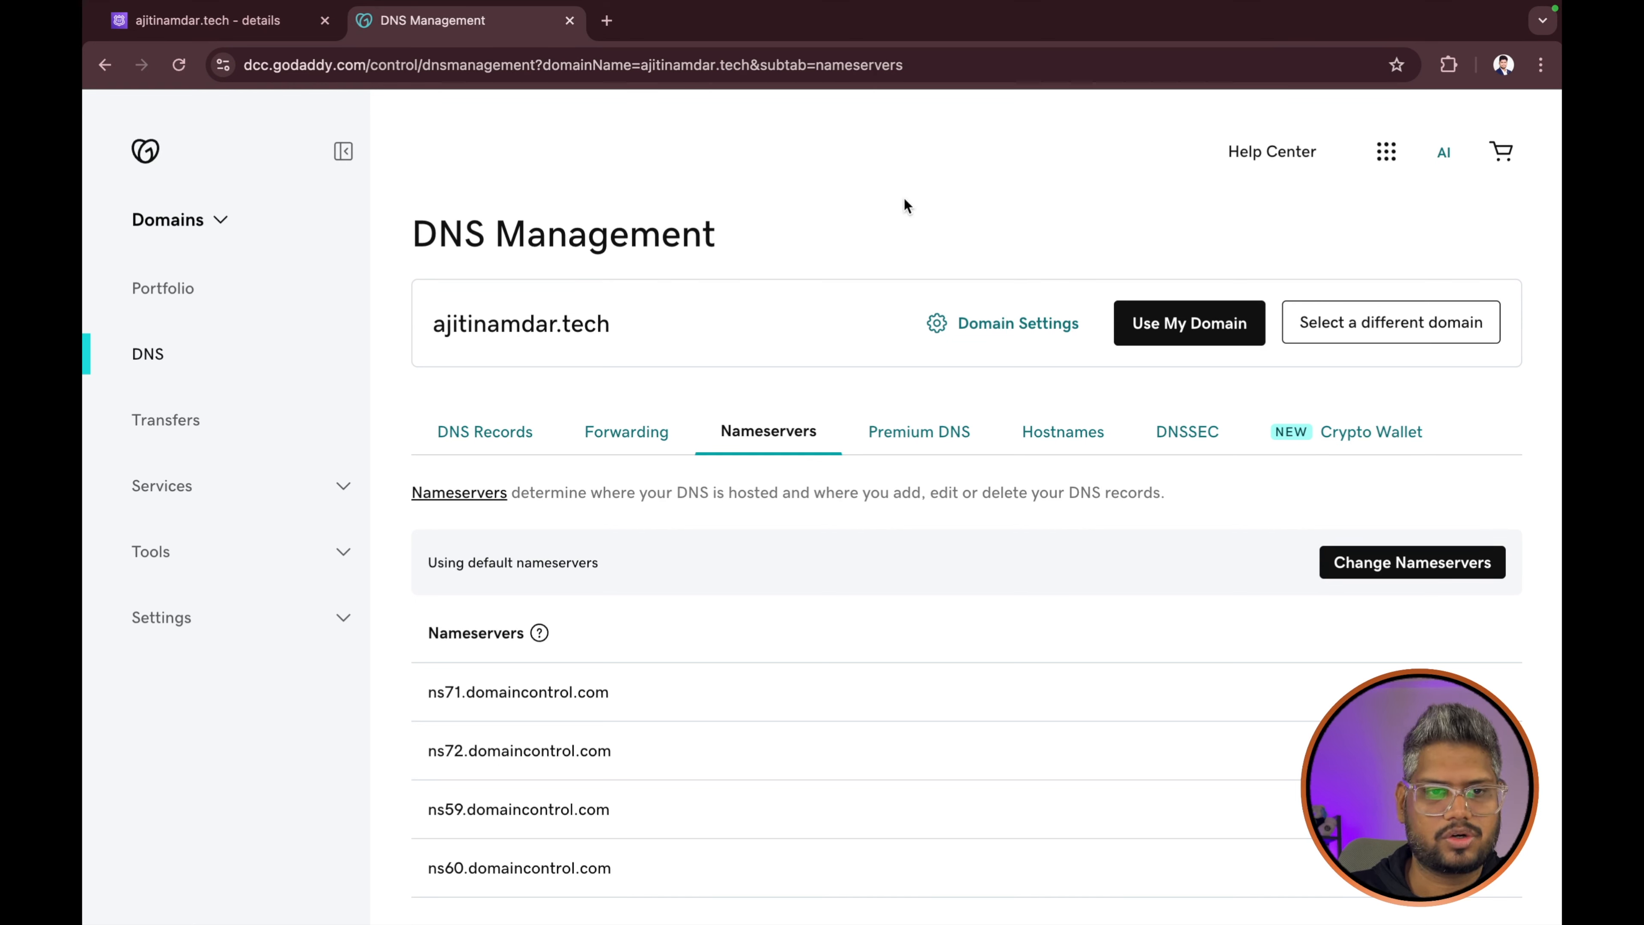
- Switch to the AWS console, find the EC2 service, and open its load balancers list
click(267, 27)
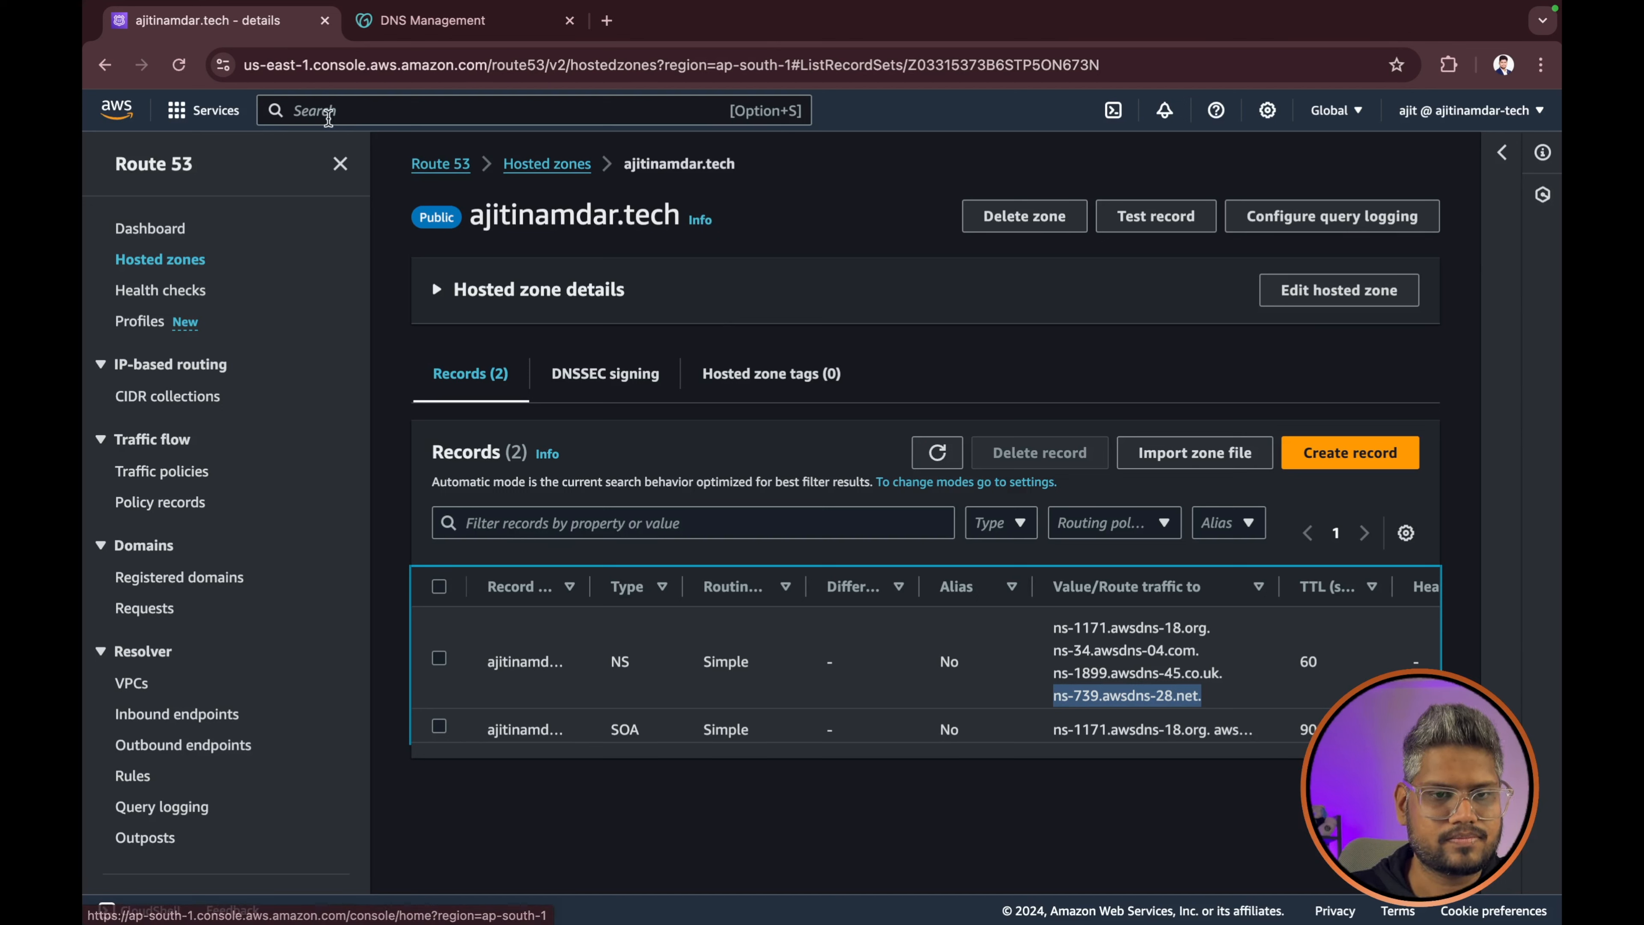
click(399, 108)
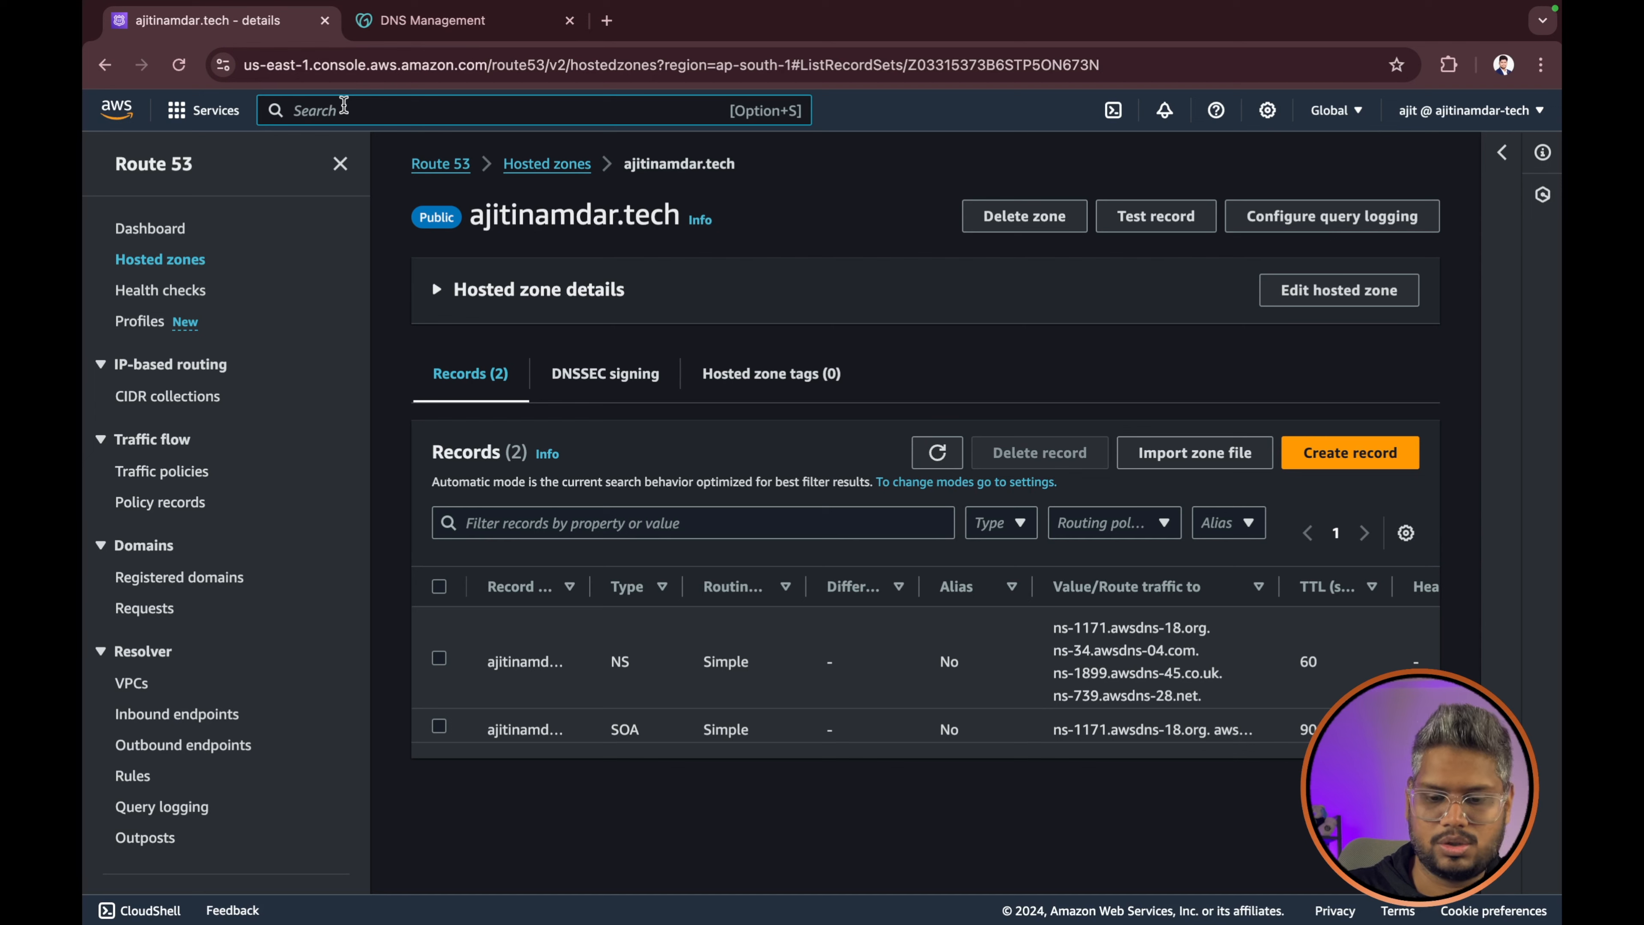
text(ec2)
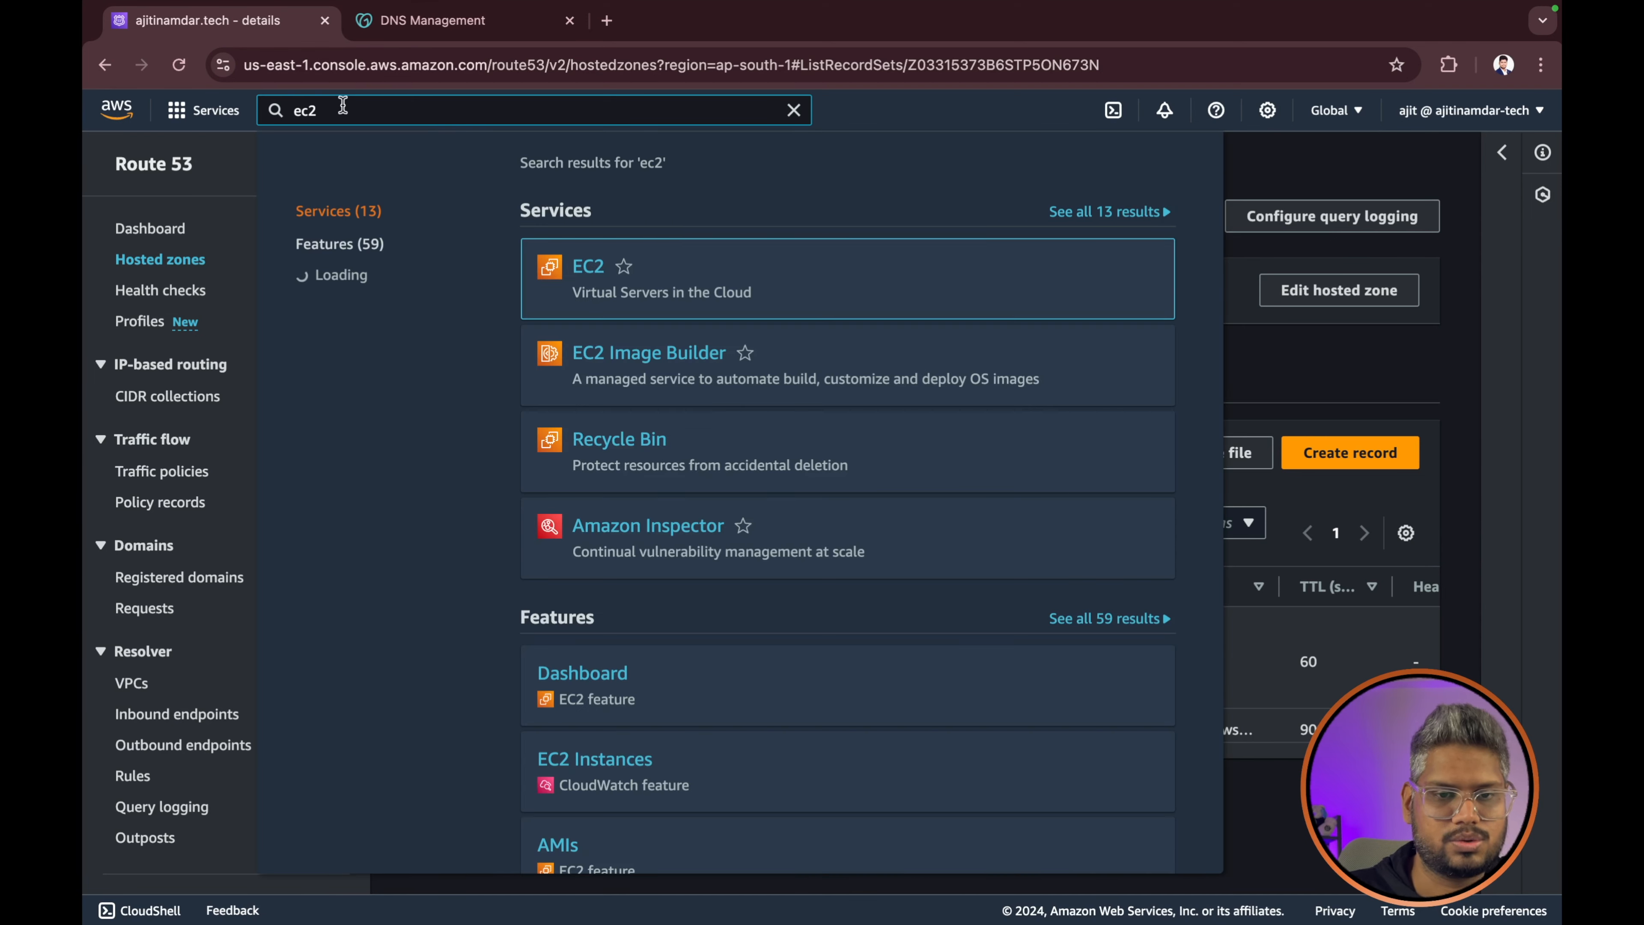
click(604, 280)
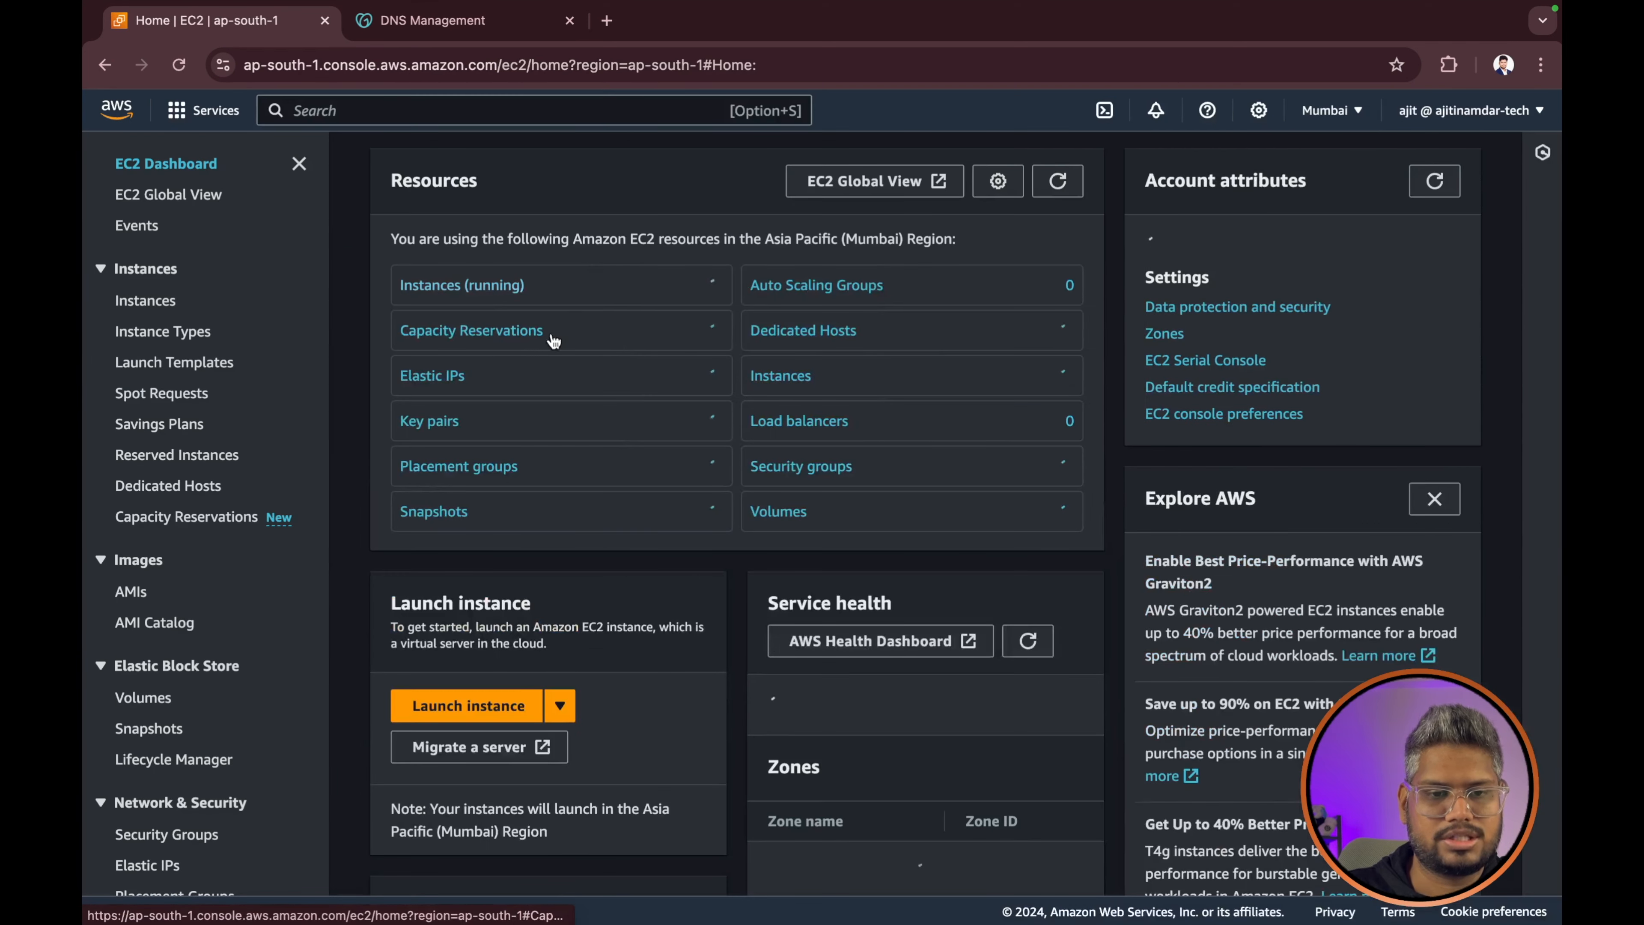
scroll(259, 551, down, 6)
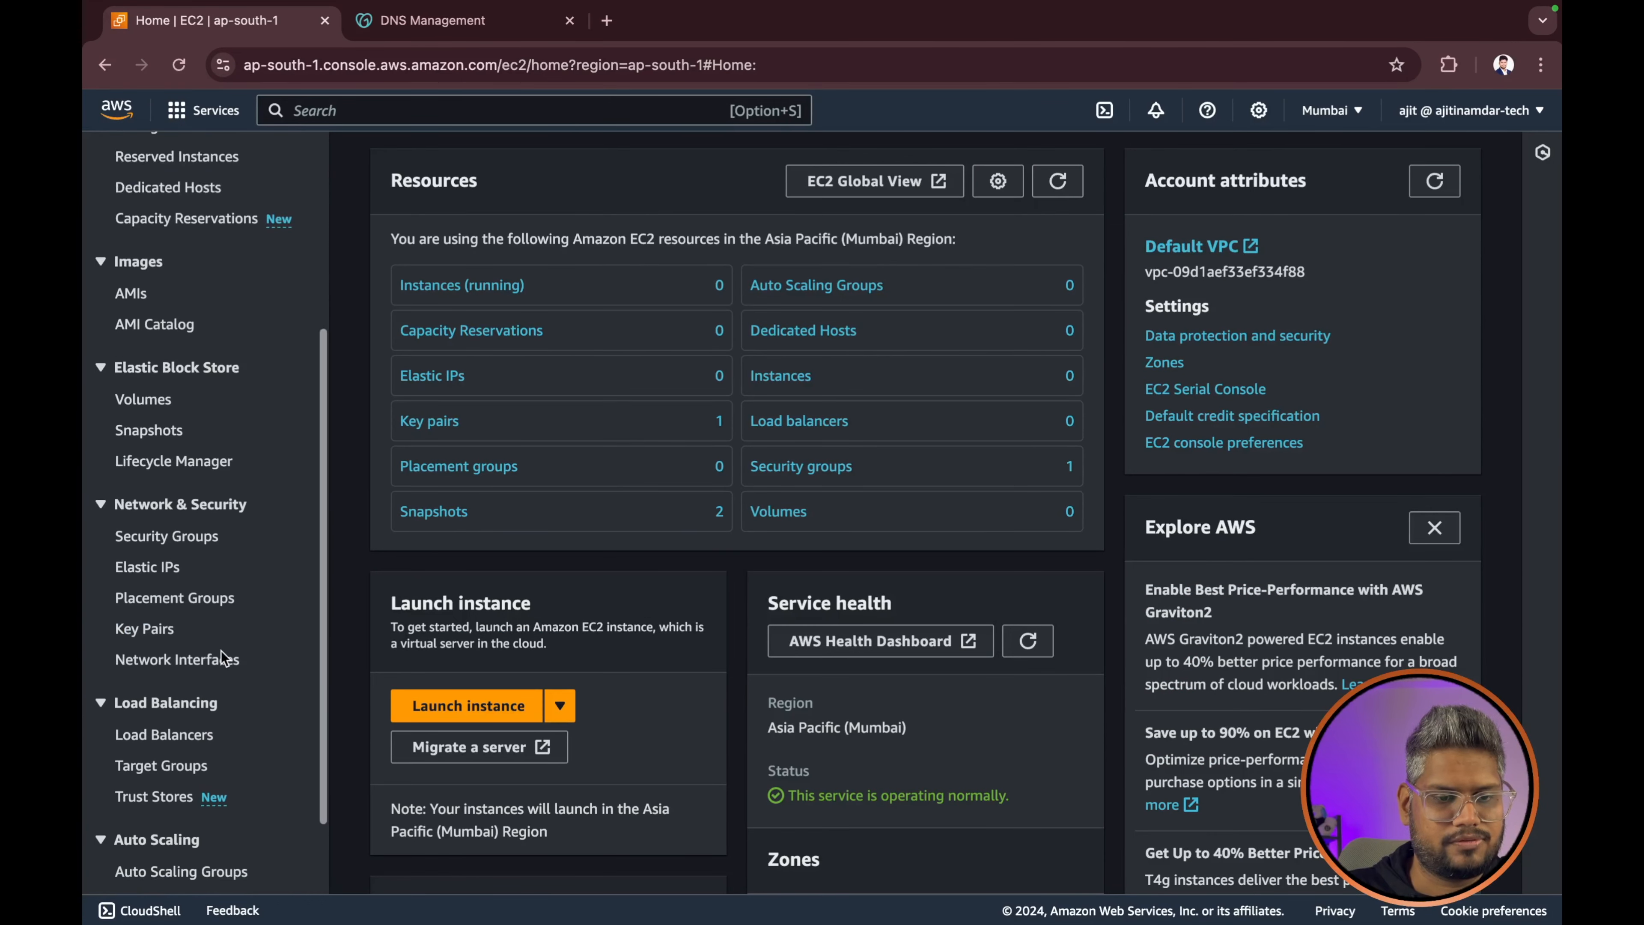
click(191, 668)
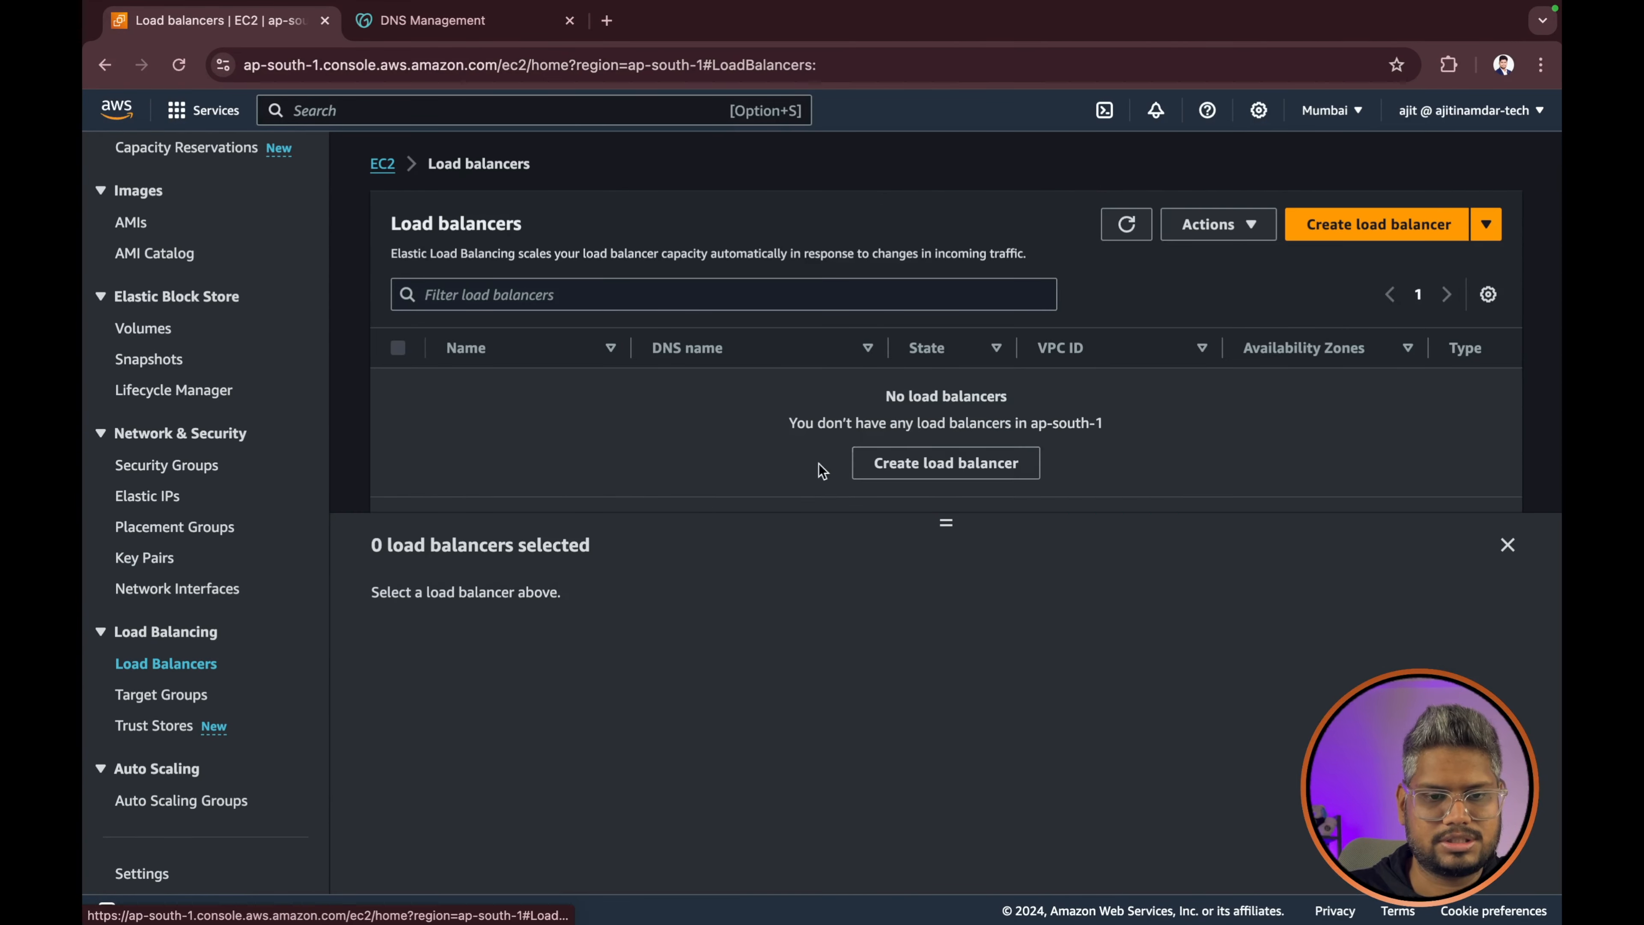
- Start creating an Application Load Balancer and name it demo-godaddy-route53
click(1392, 226)
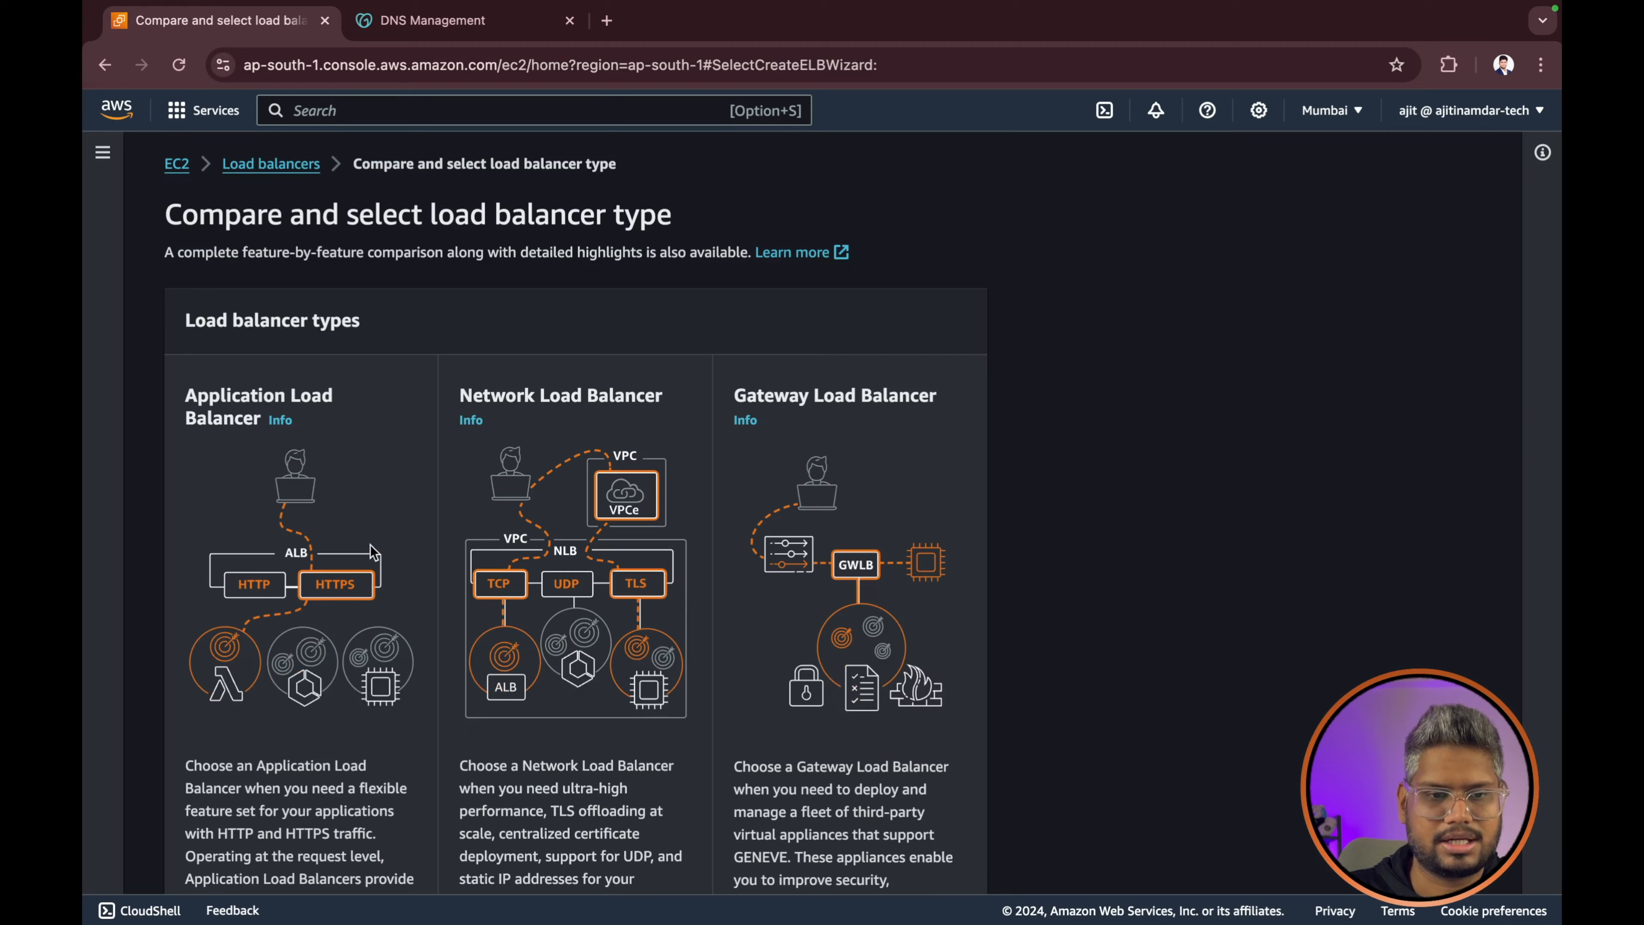
scroll(380, 554, down, 3)
click(228, 798)
click(357, 557)
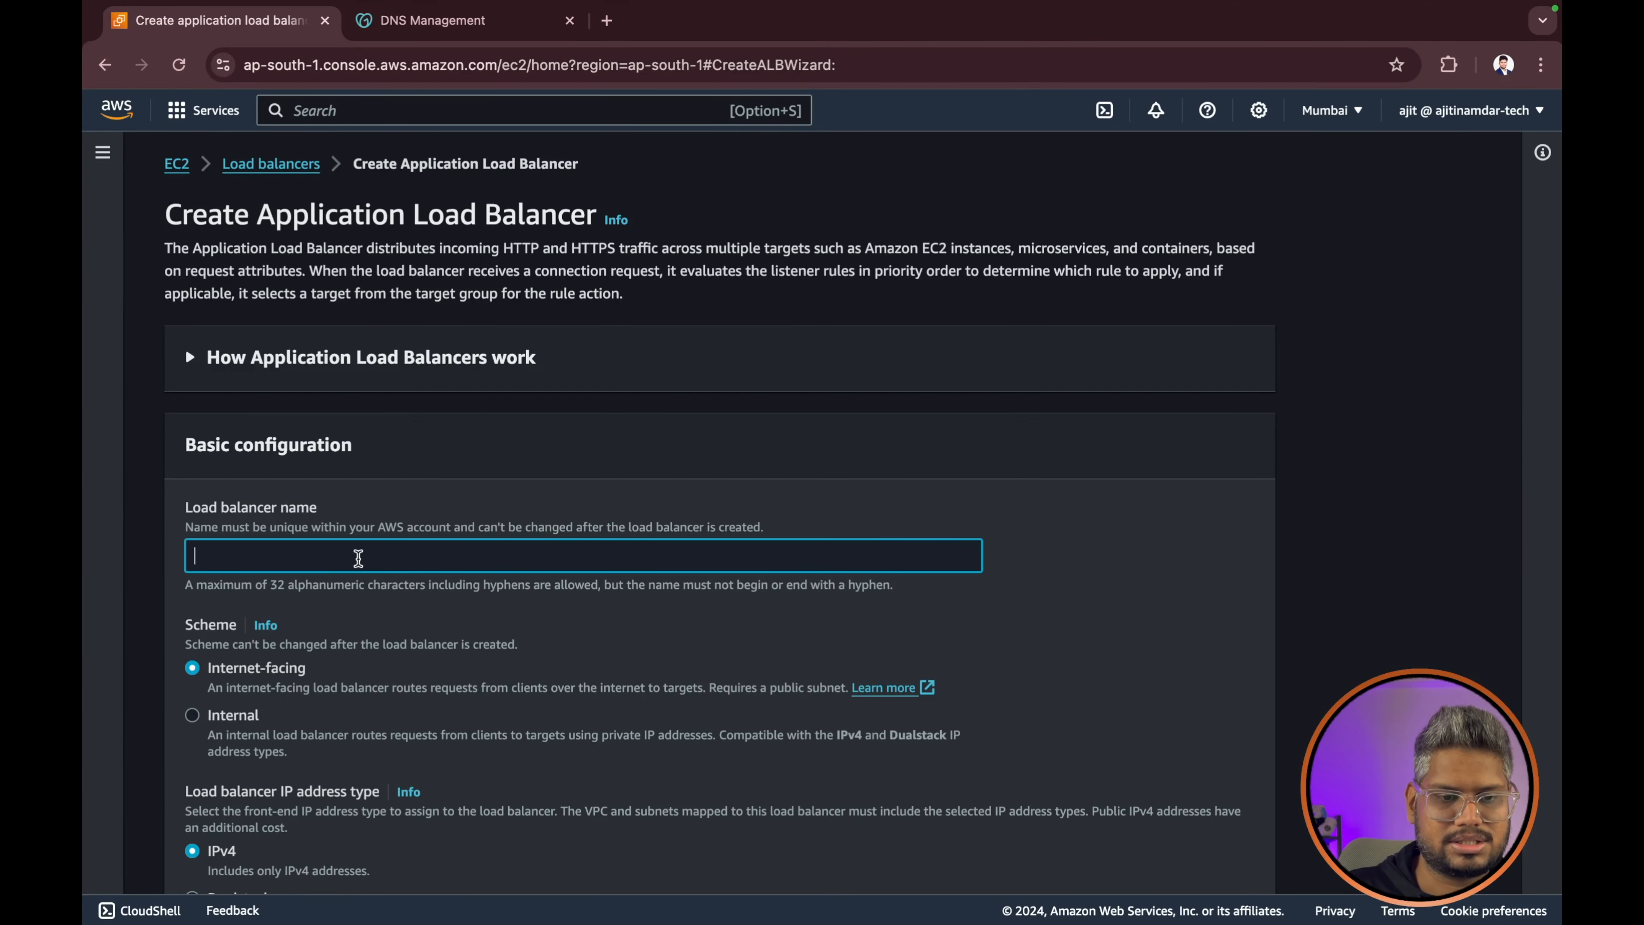
text(demo-god)
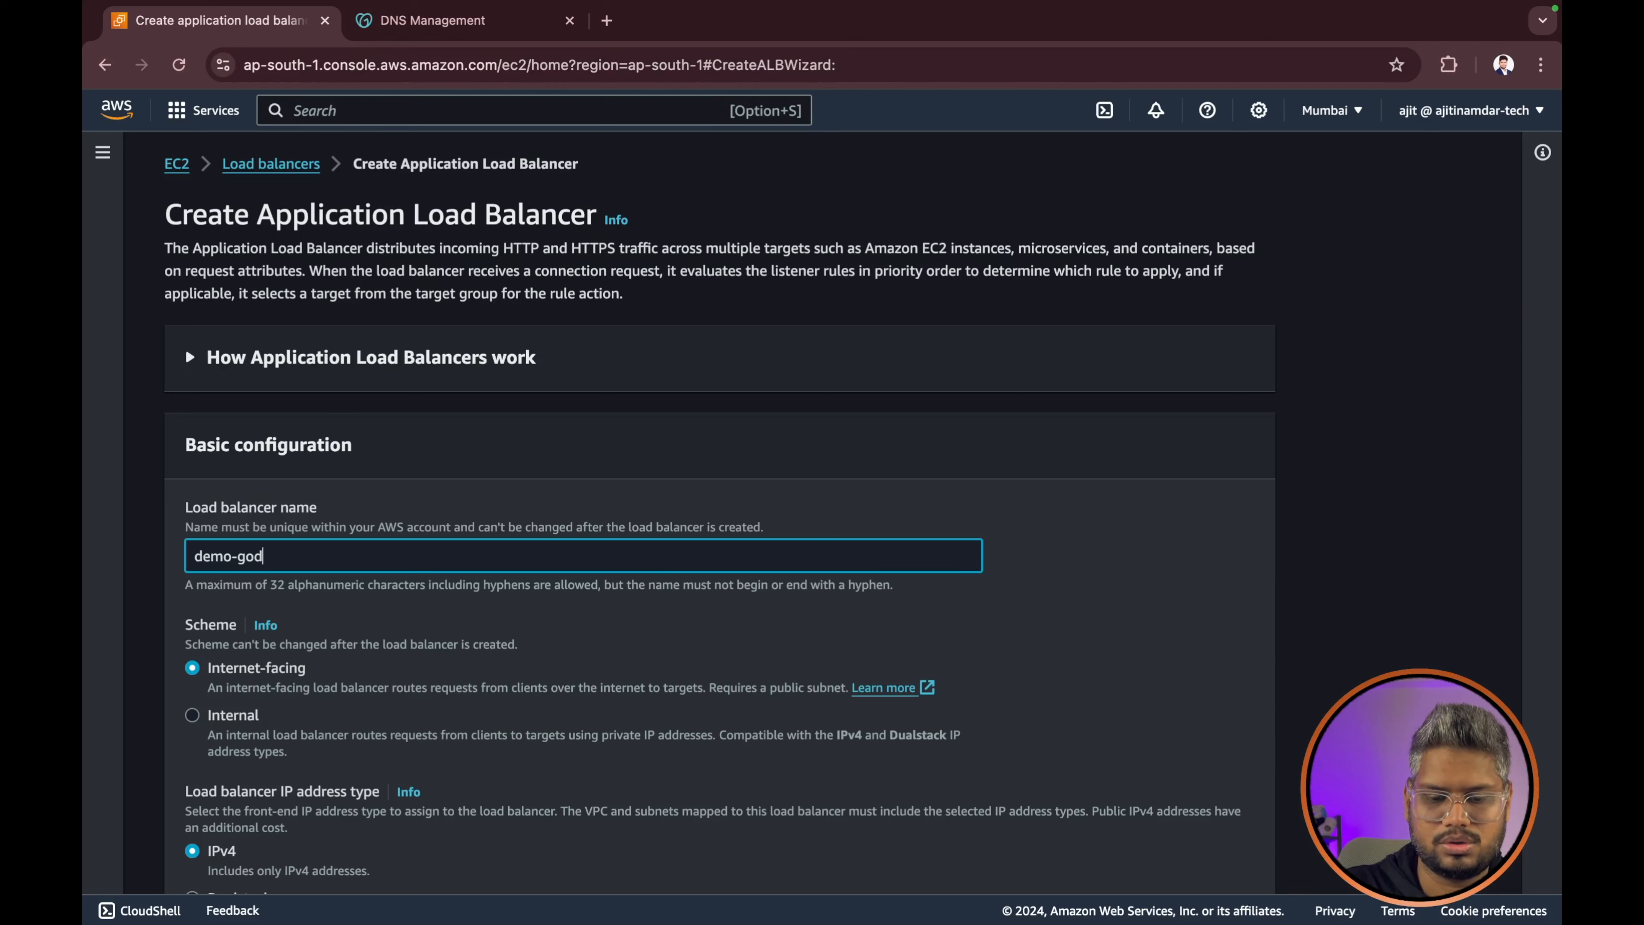
text(addy-)
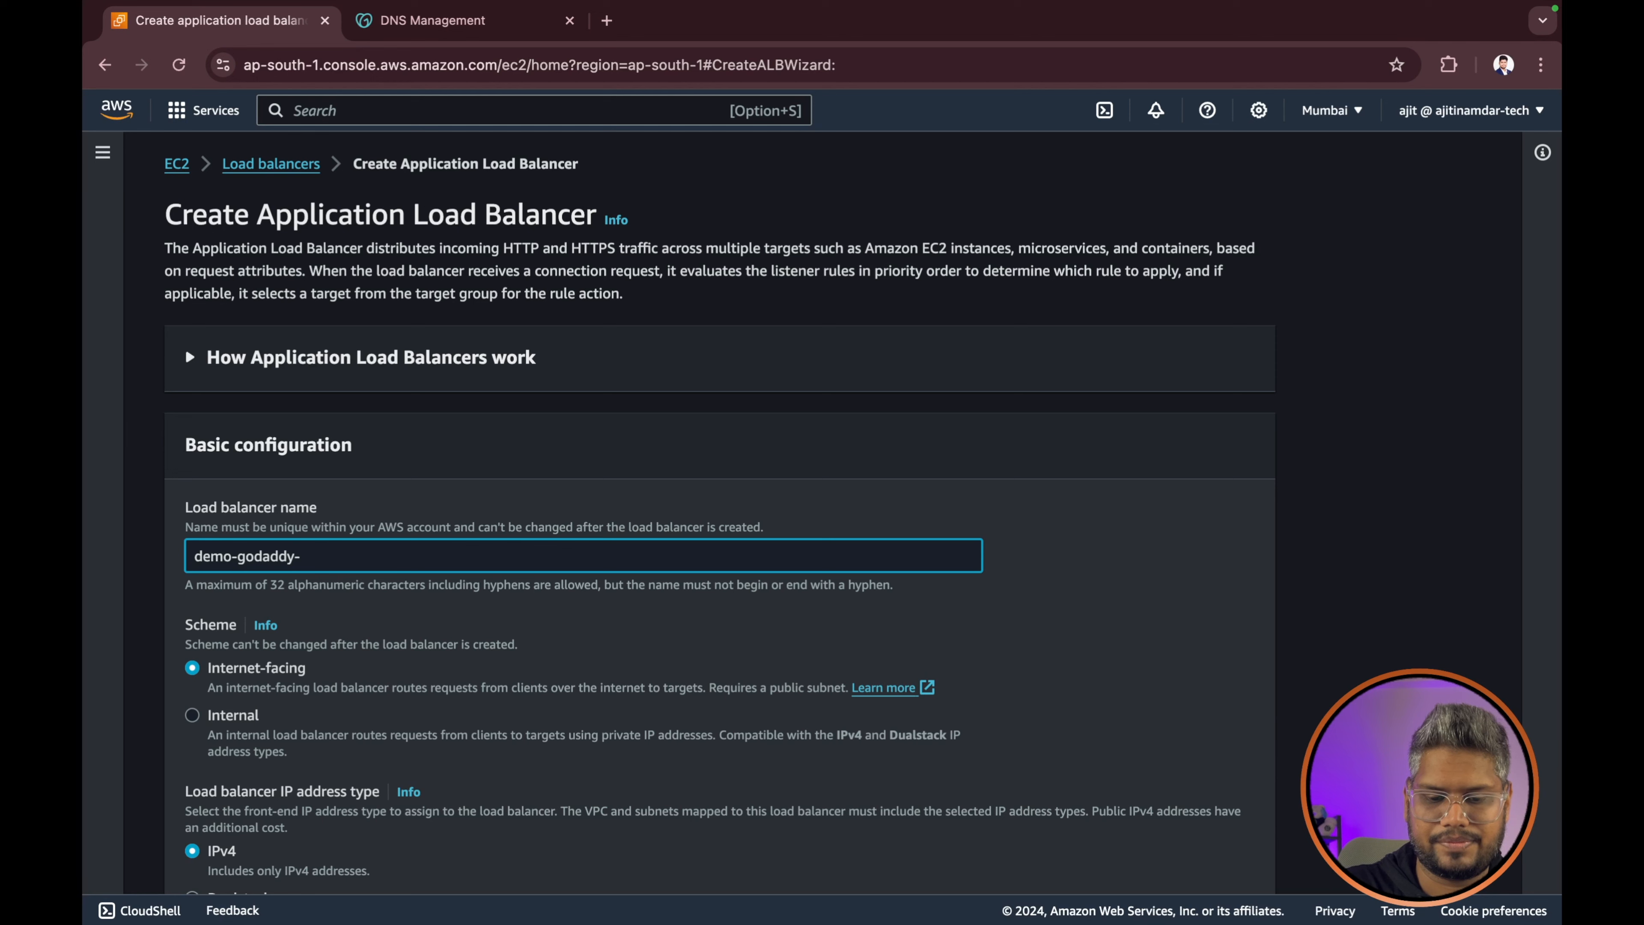
text(route53)
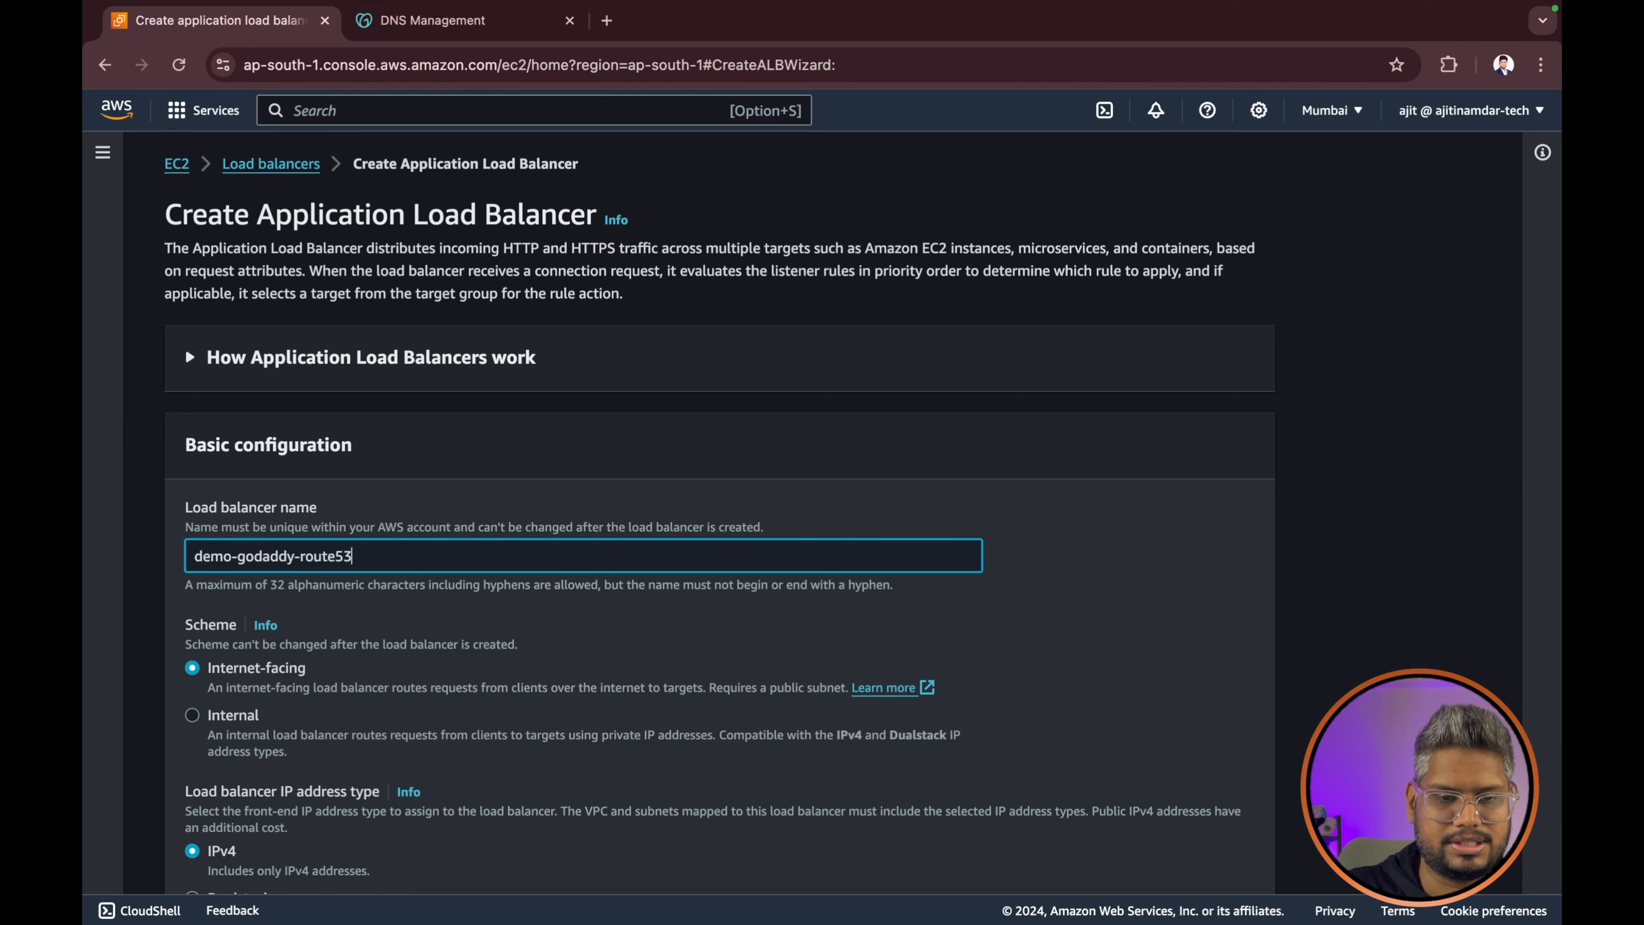
- Map the load balancer to the Availability Zones ap-south-1a, ap-south-1b and ap-south-1c
scroll(436, 557, down, 3)
drag(209, 509, 379, 513)
scroll(379, 513, down, 3)
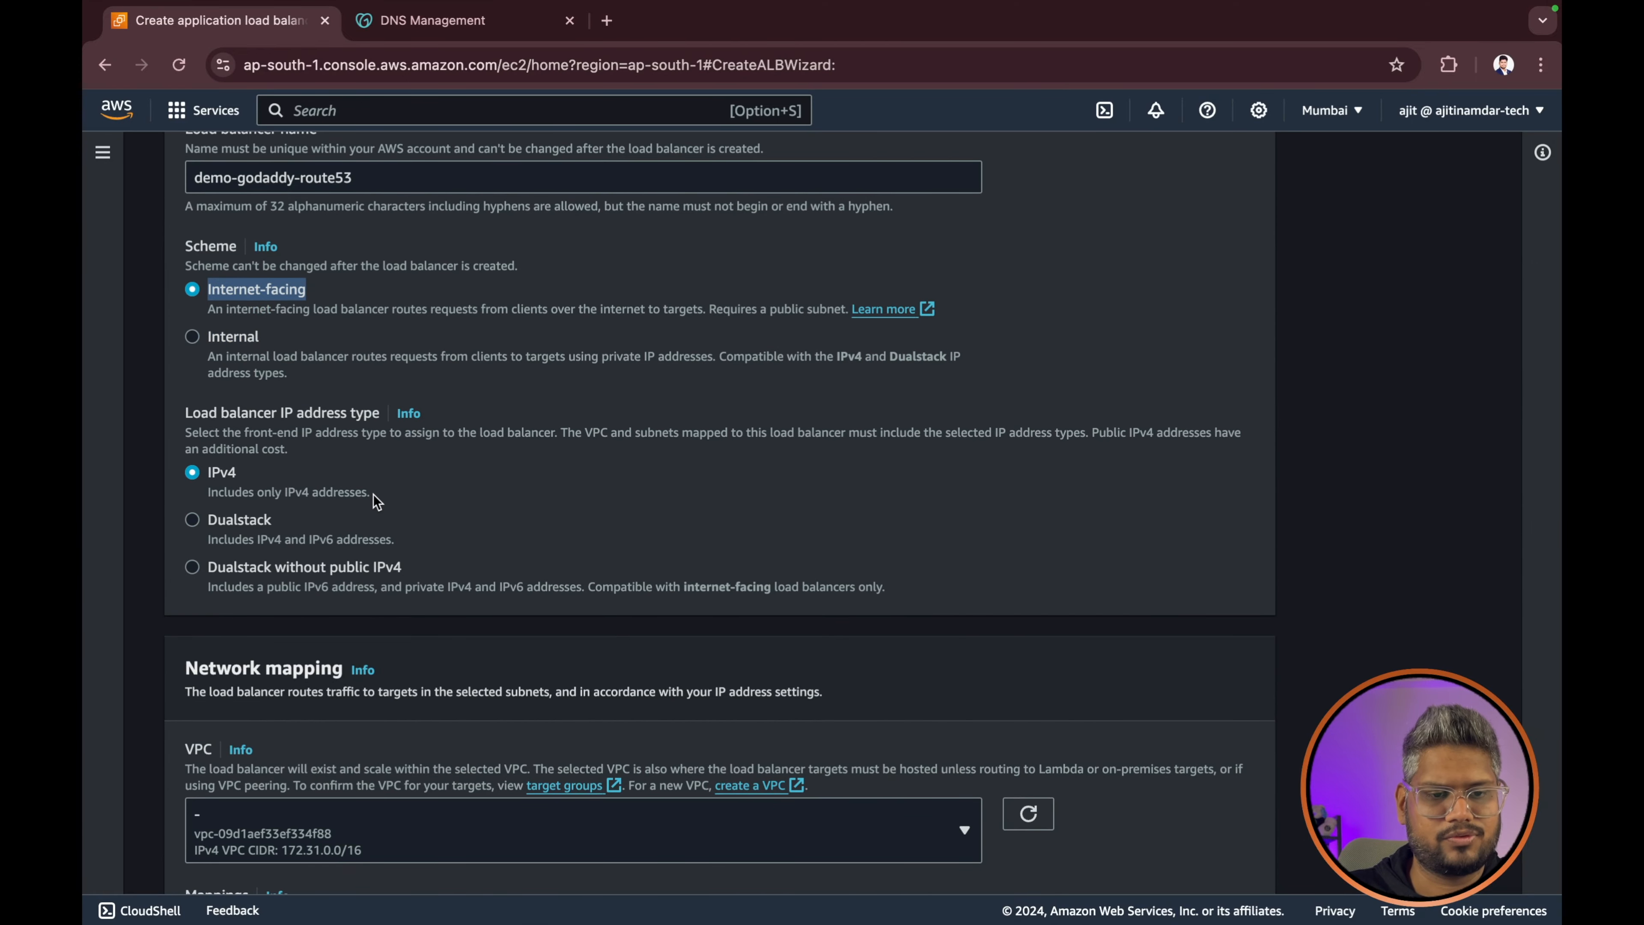
scroll(373, 496, down, 3)
scroll(374, 499, down, 2)
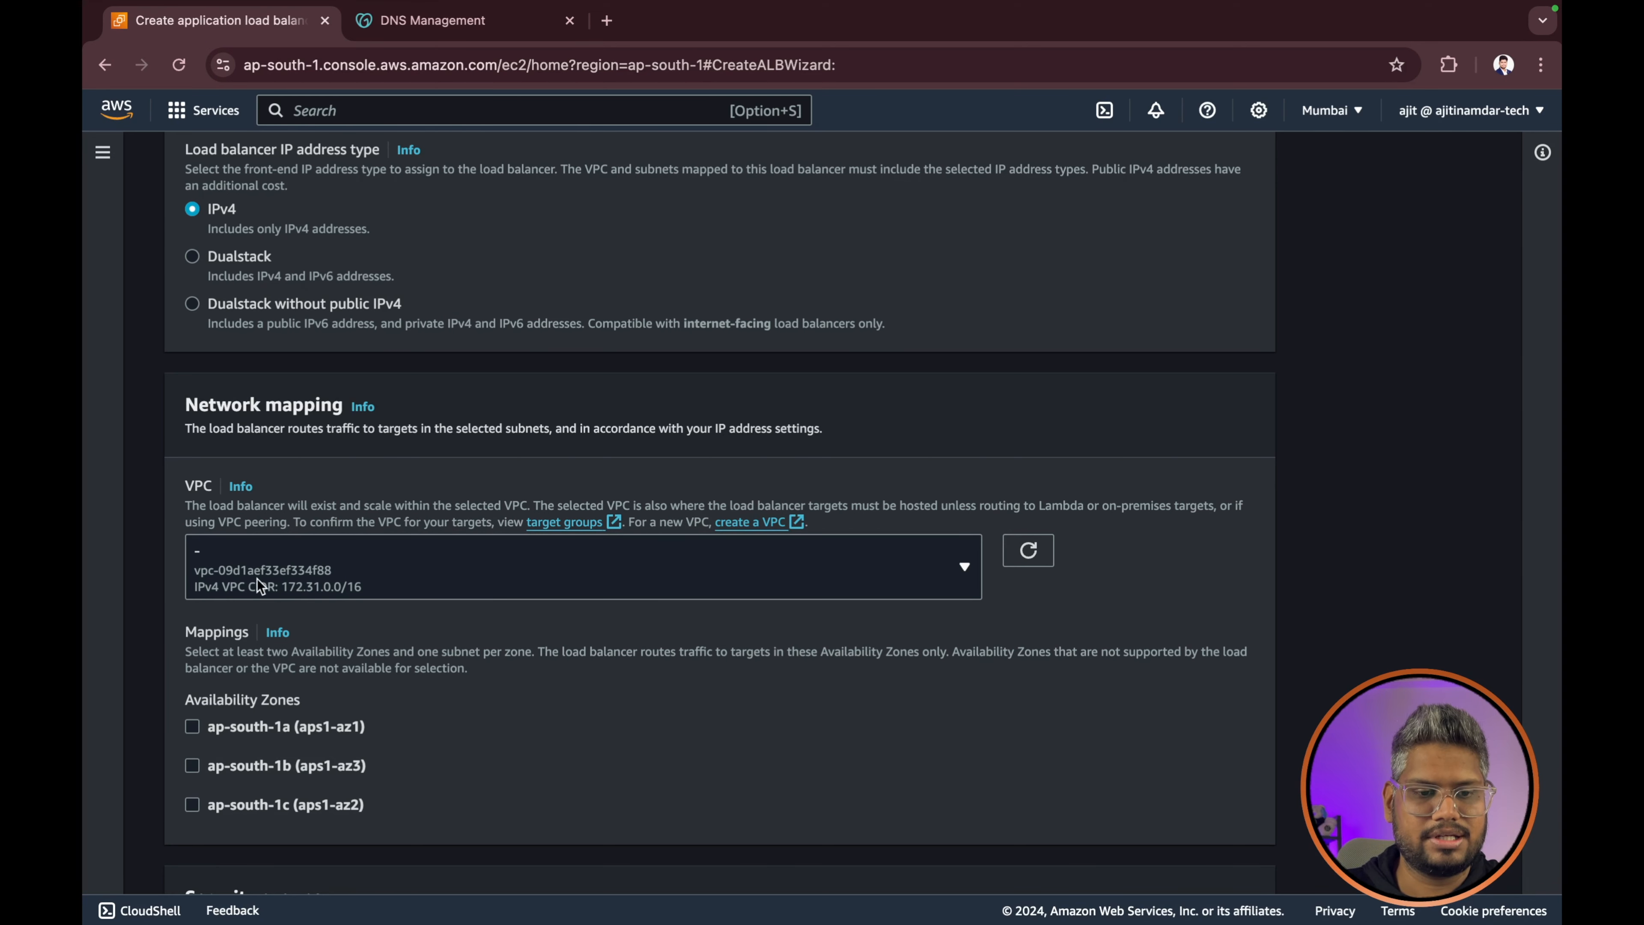
scroll(440, 559, down, 2)
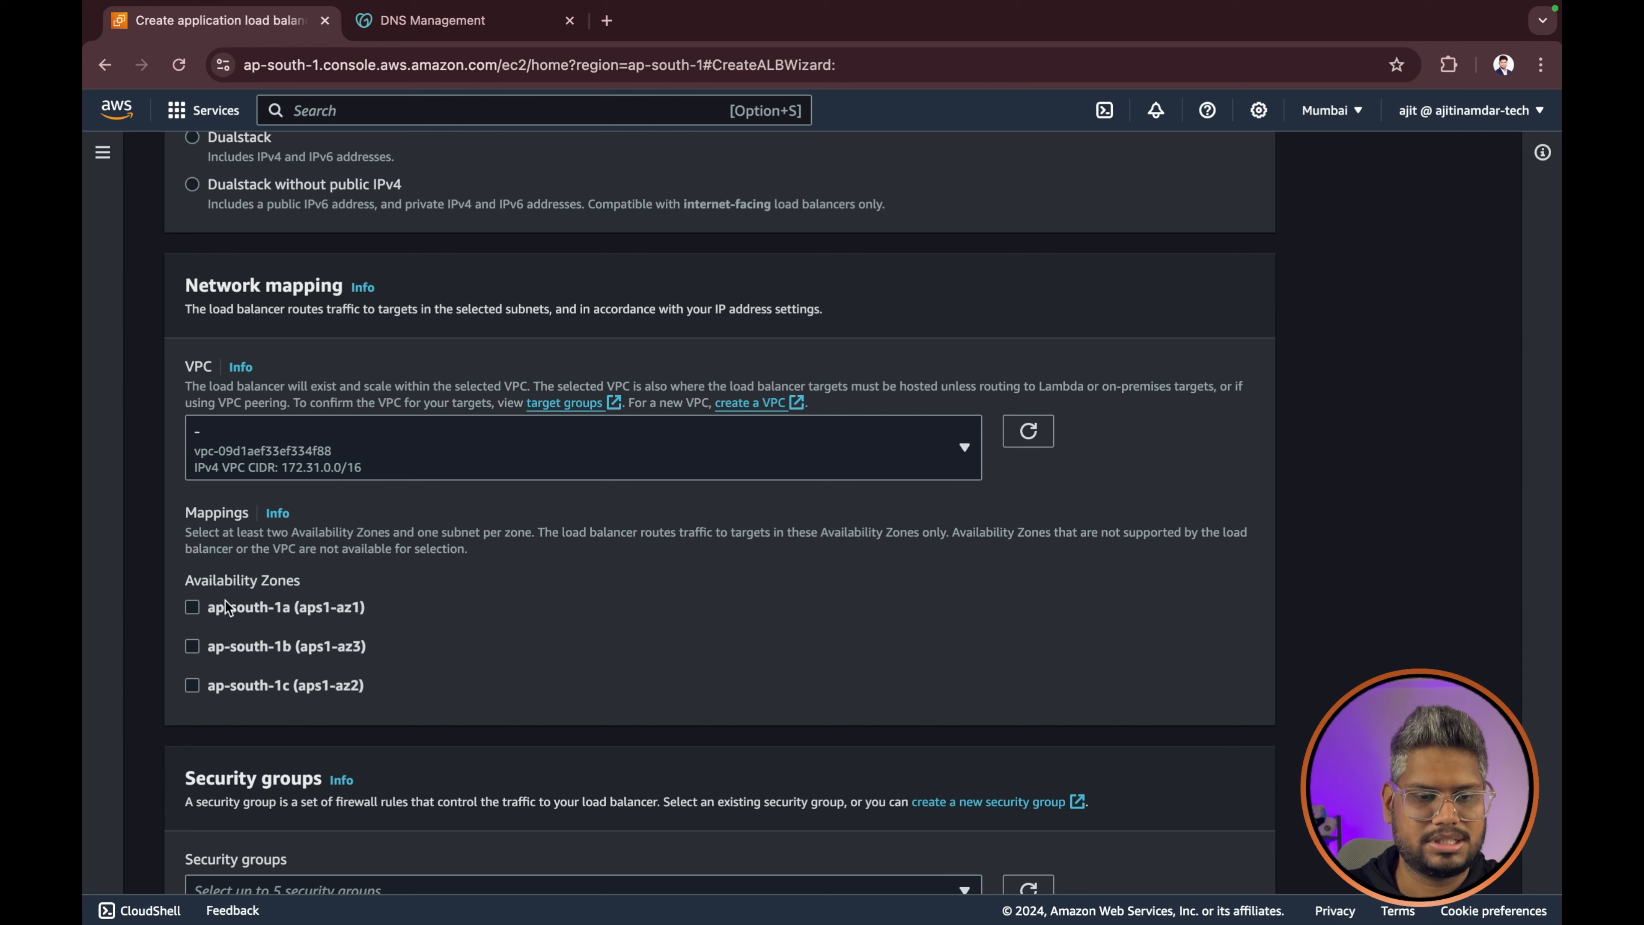
click(193, 608)
scroll(218, 685, down, 2)
click(218, 685)
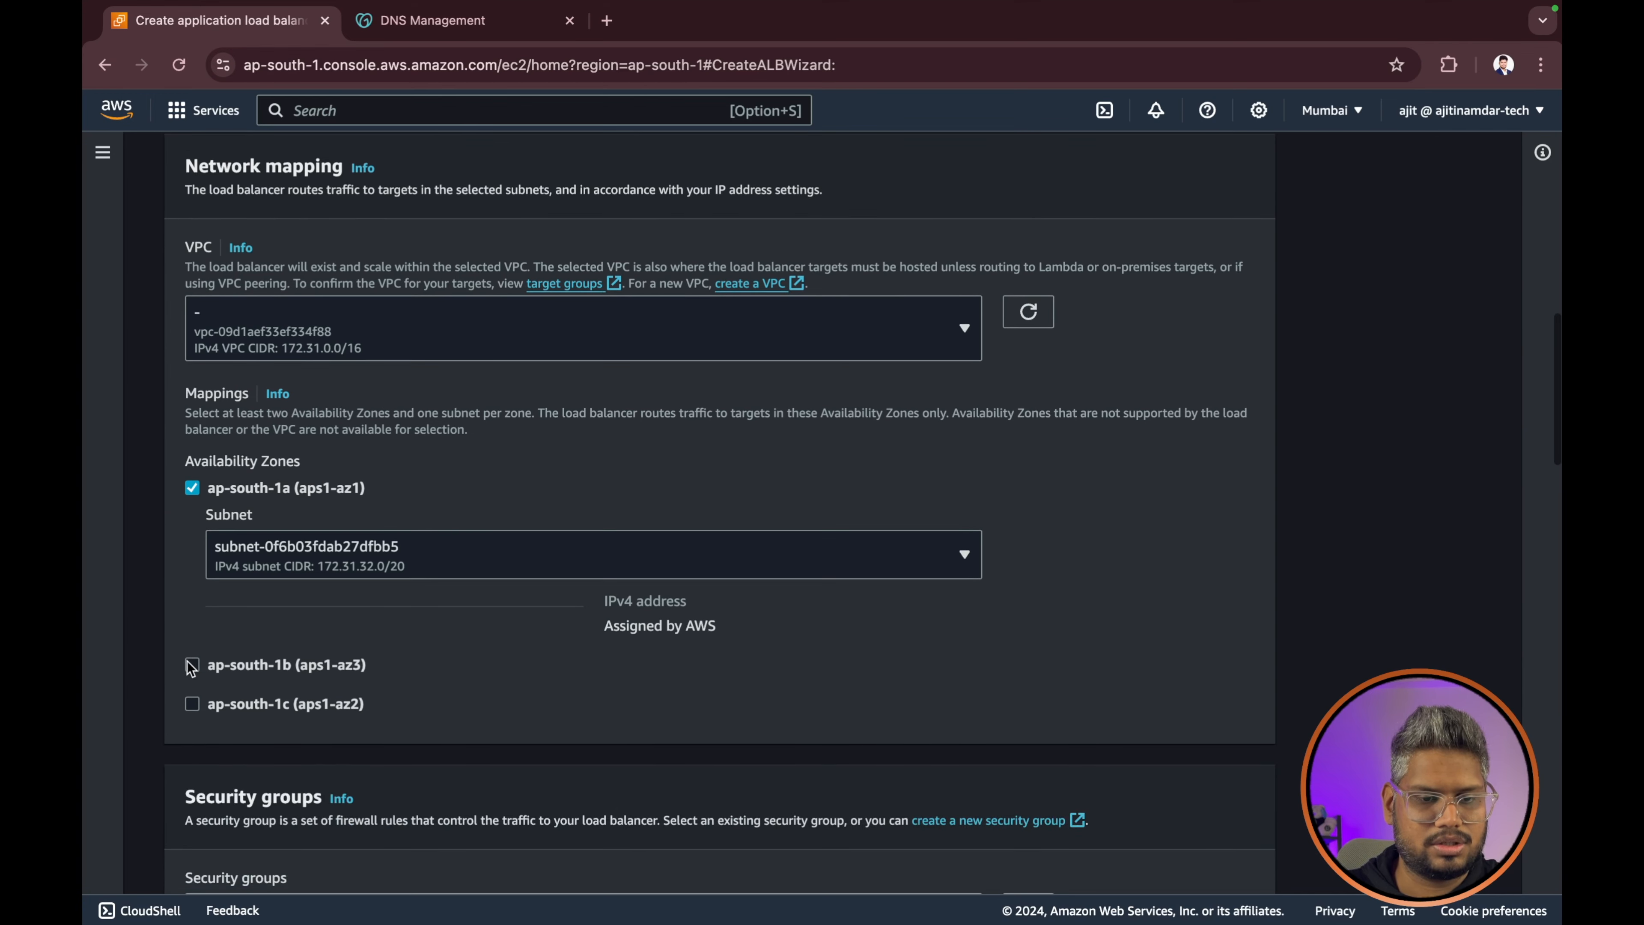
scroll(202, 716, down, 2)
click(194, 712)
- Start creating a new target group for the default action of the HTTP:80 listener
scroll(485, 467, down, 5)
scroll(487, 466, down, 3)
scroll(367, 570, down, 2)
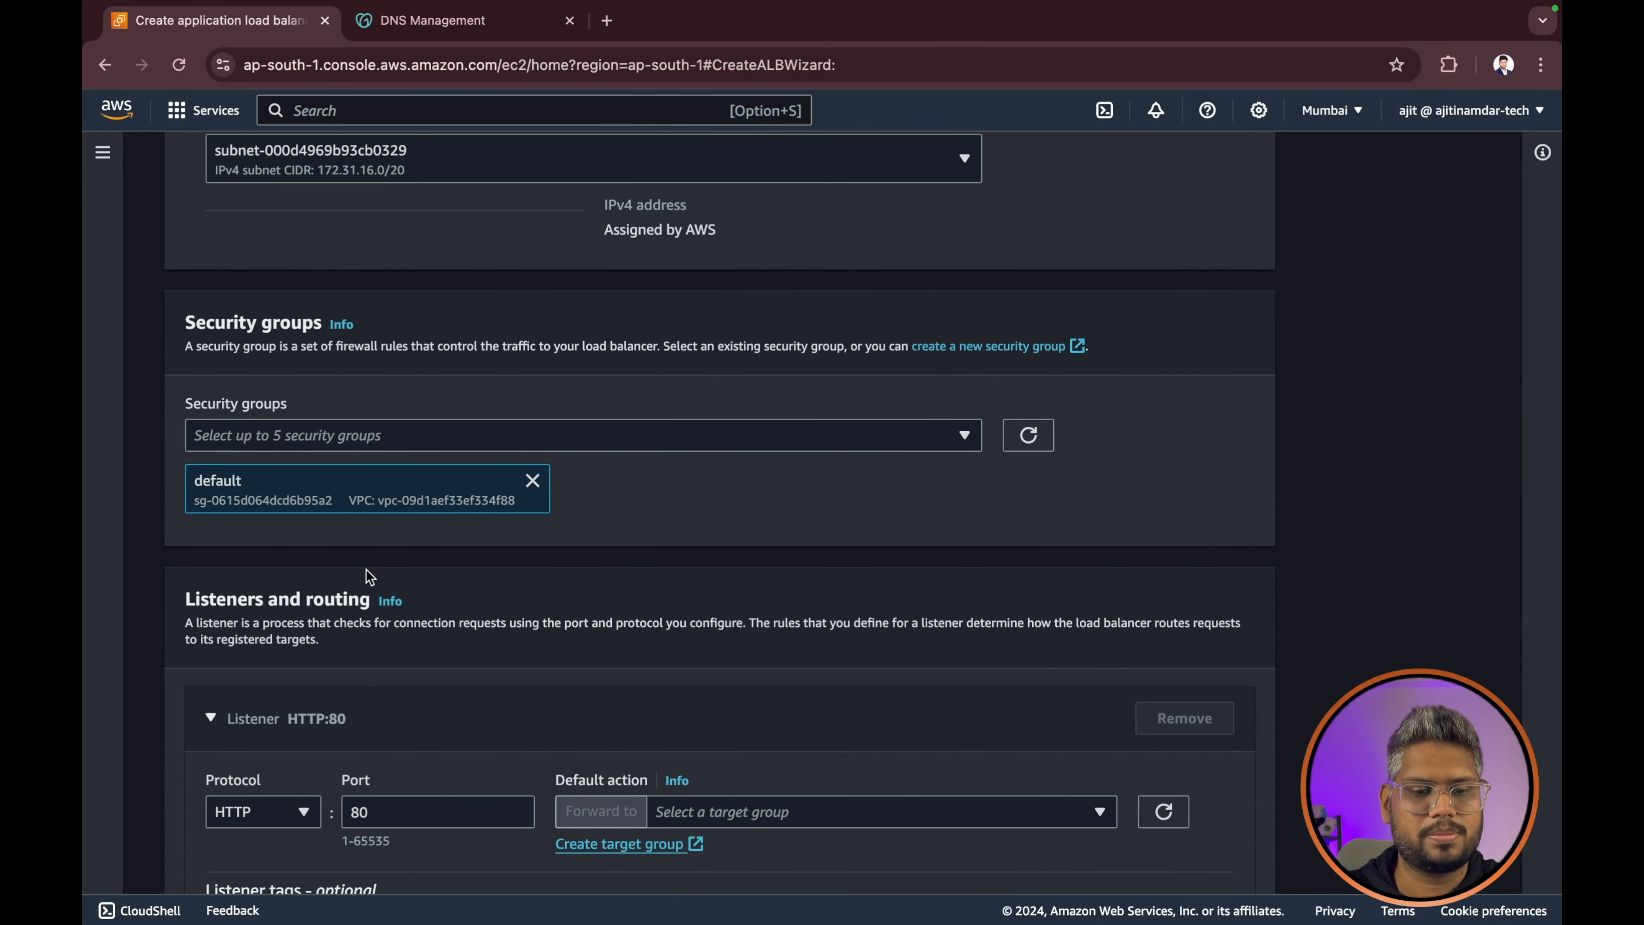
scroll(506, 559, down, 4)
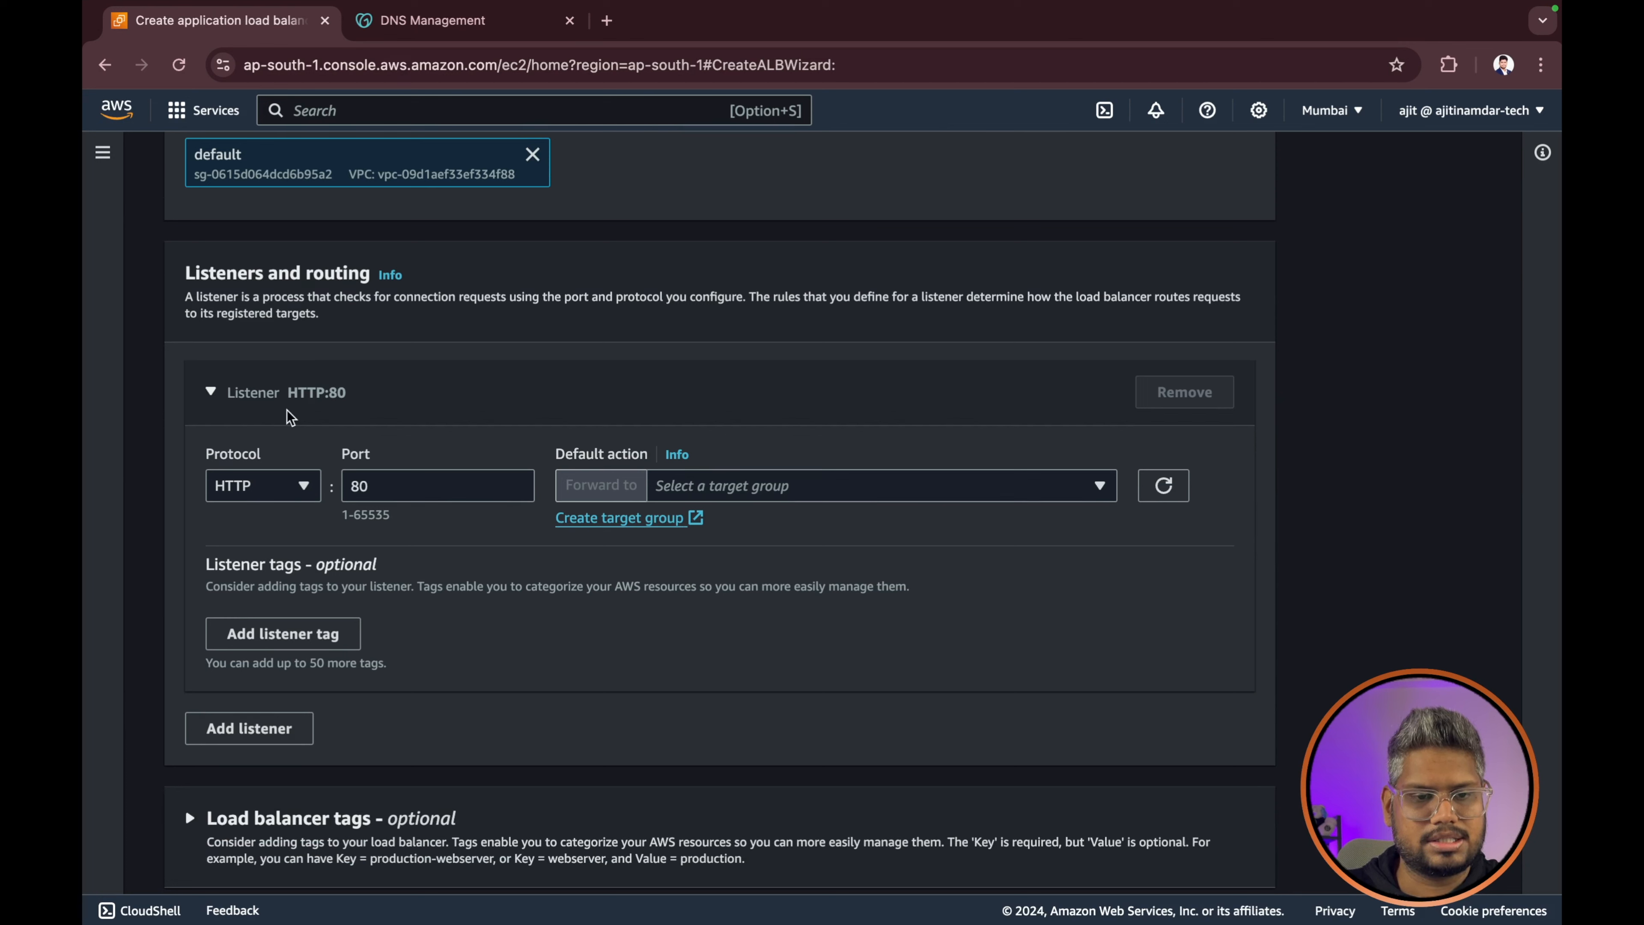
double_click(360, 486)
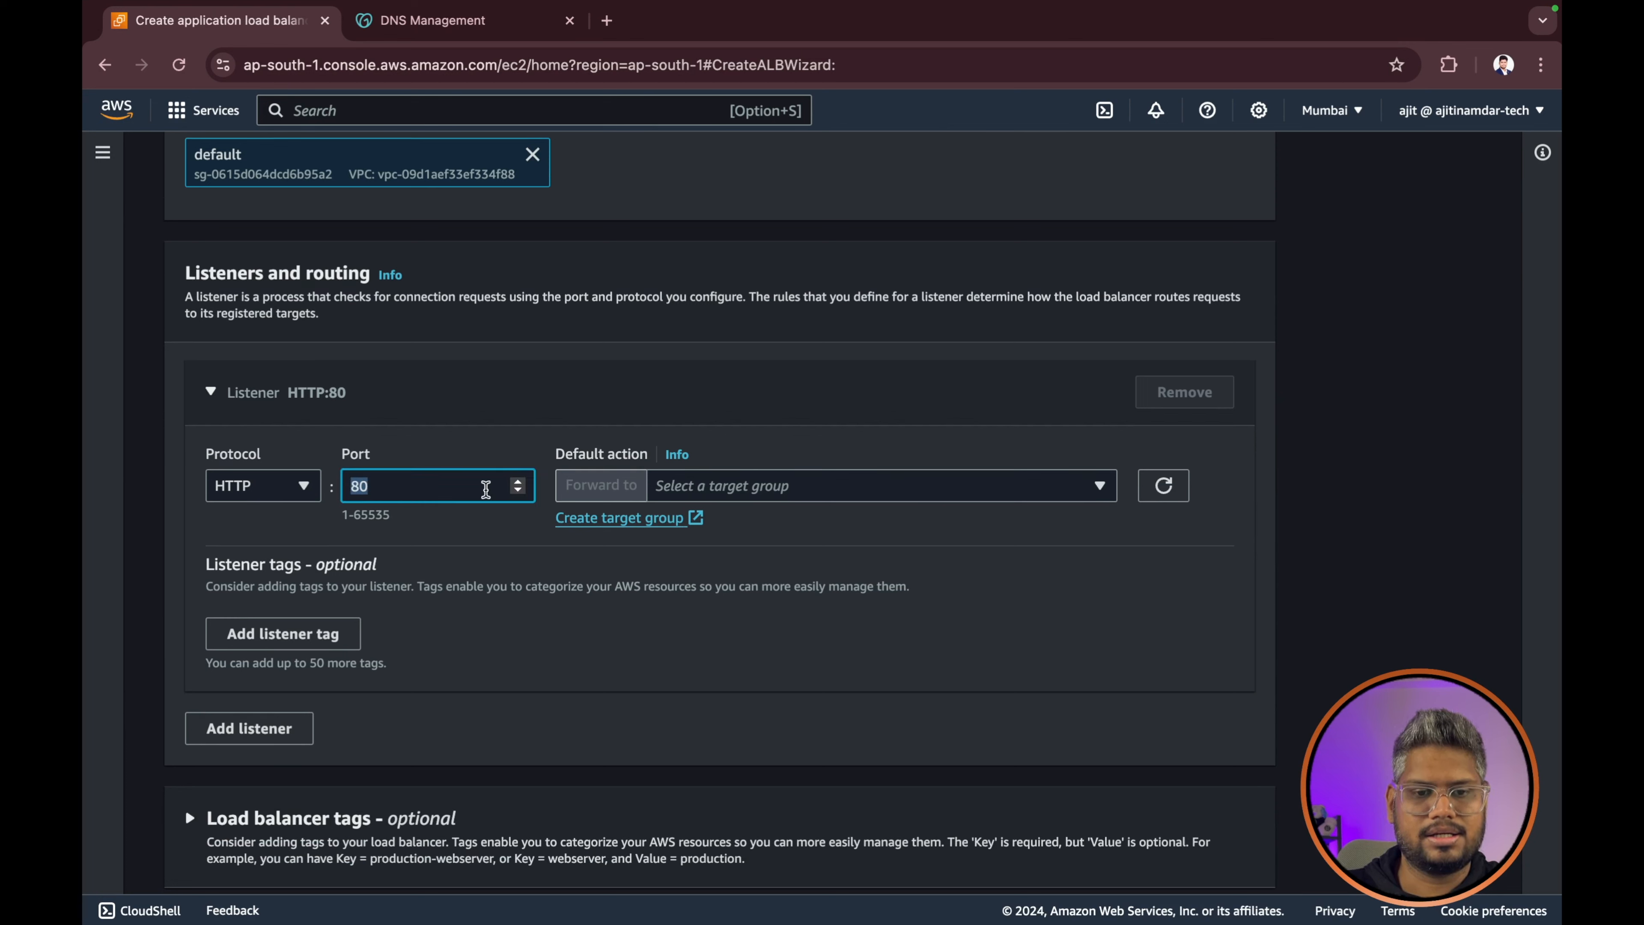
click(786, 548)
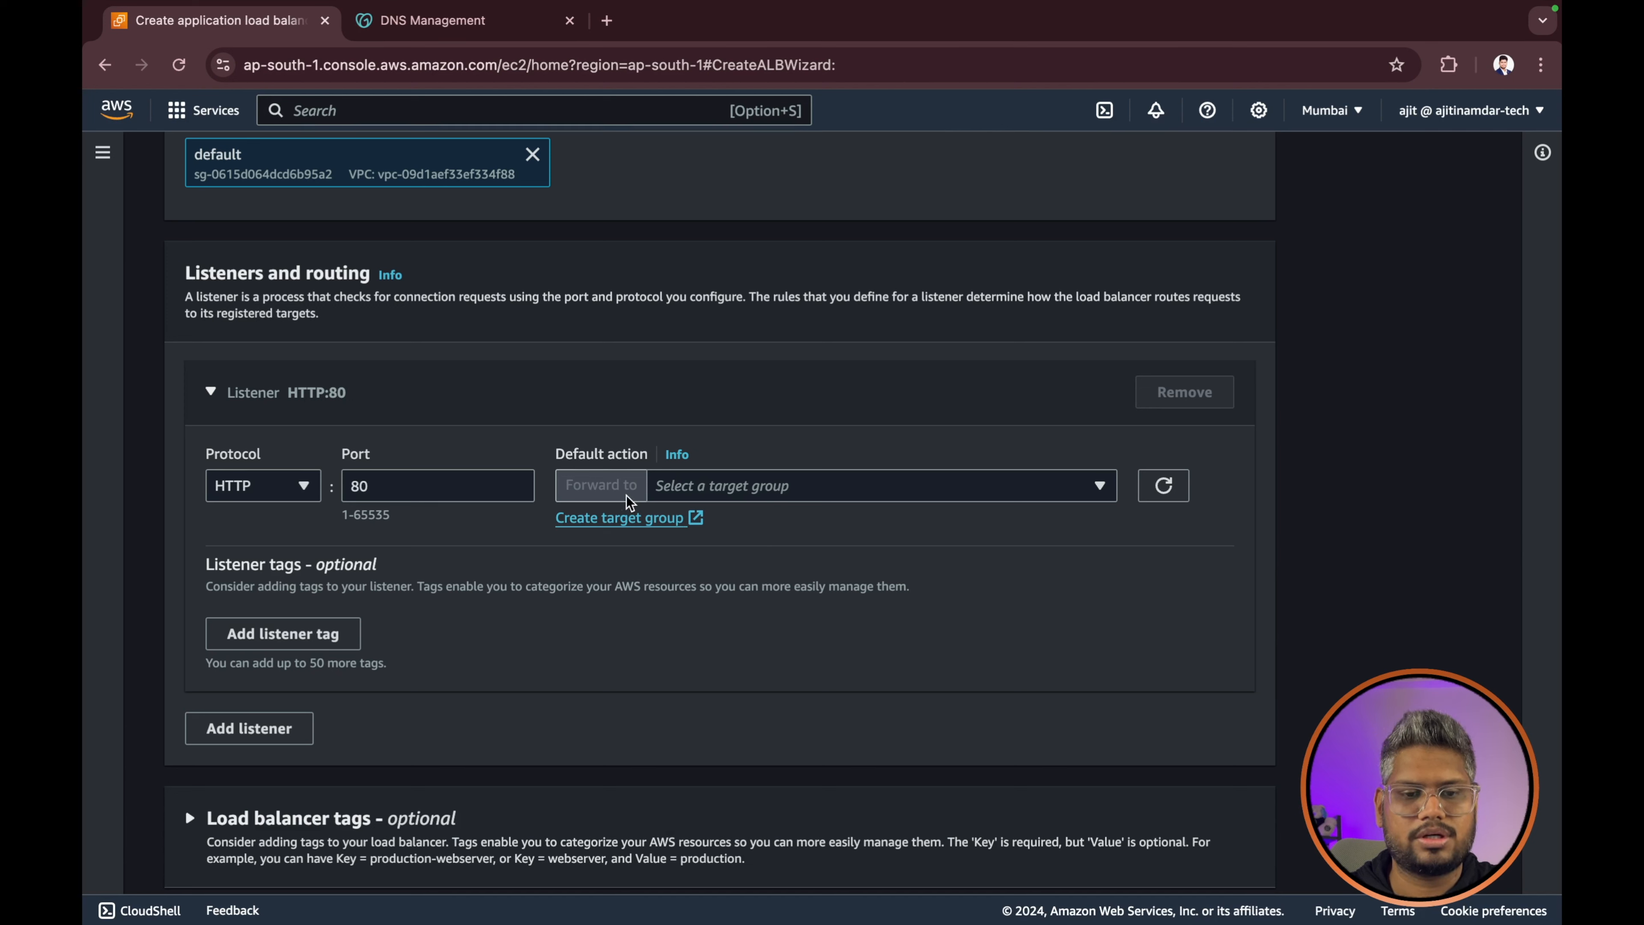
click(711, 489)
click(711, 490)
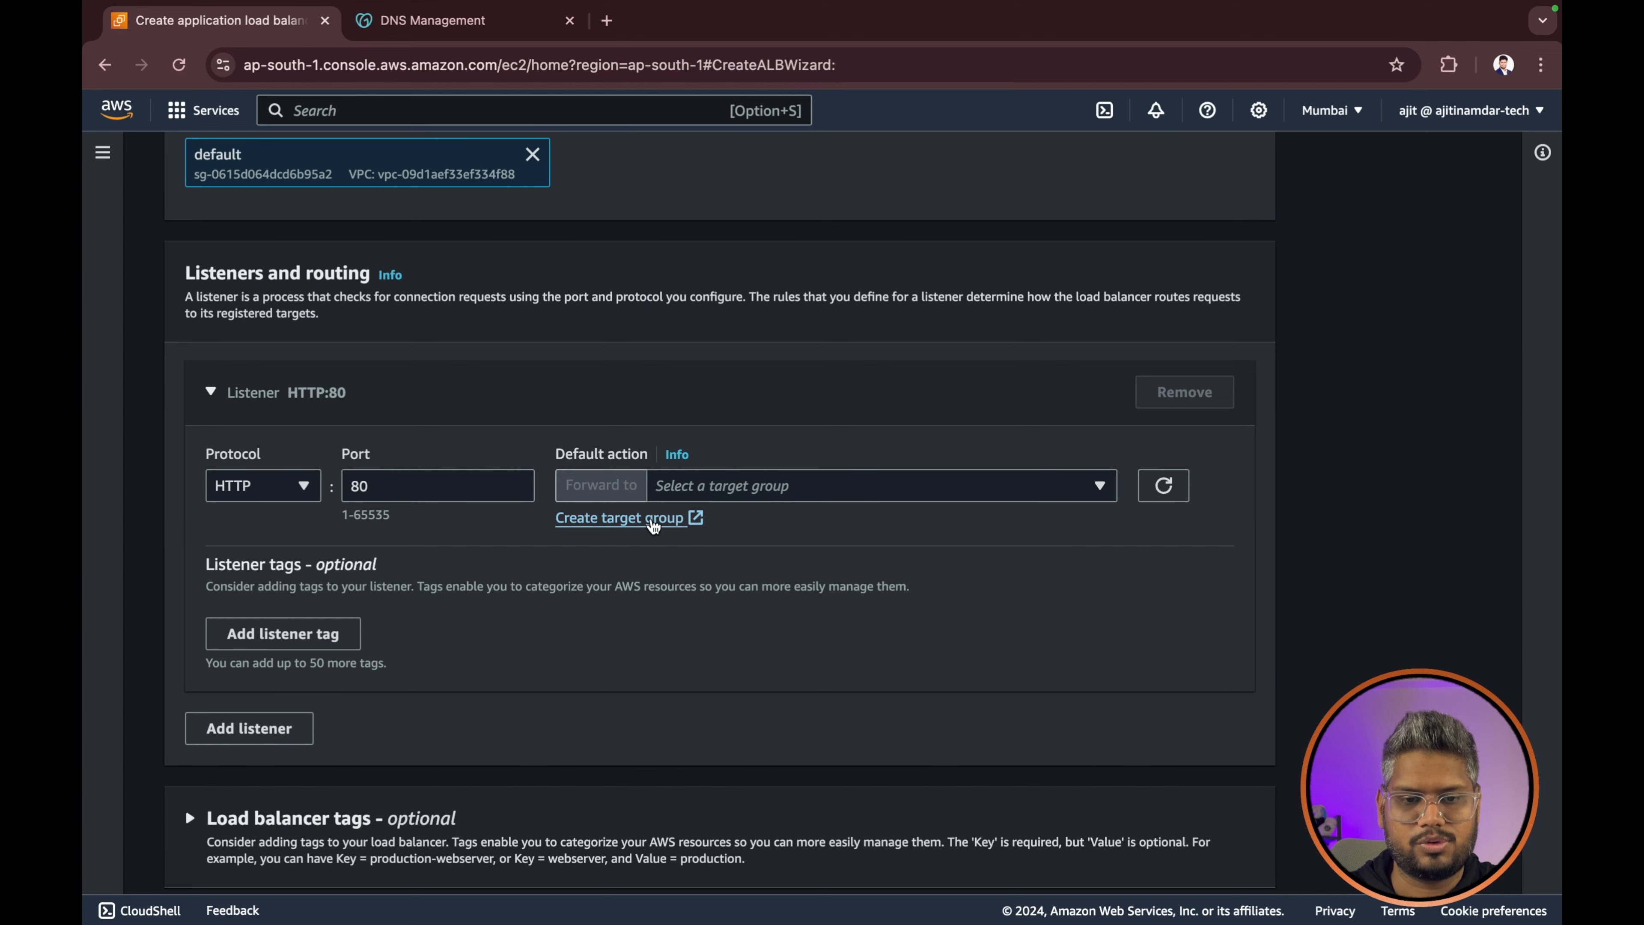
click(654, 519)
- Name the new target group demo-godaddy-route53-tg, keeping Instances as the target type
scroll(707, 454, down, 2)
scroll(707, 453, down, 3)
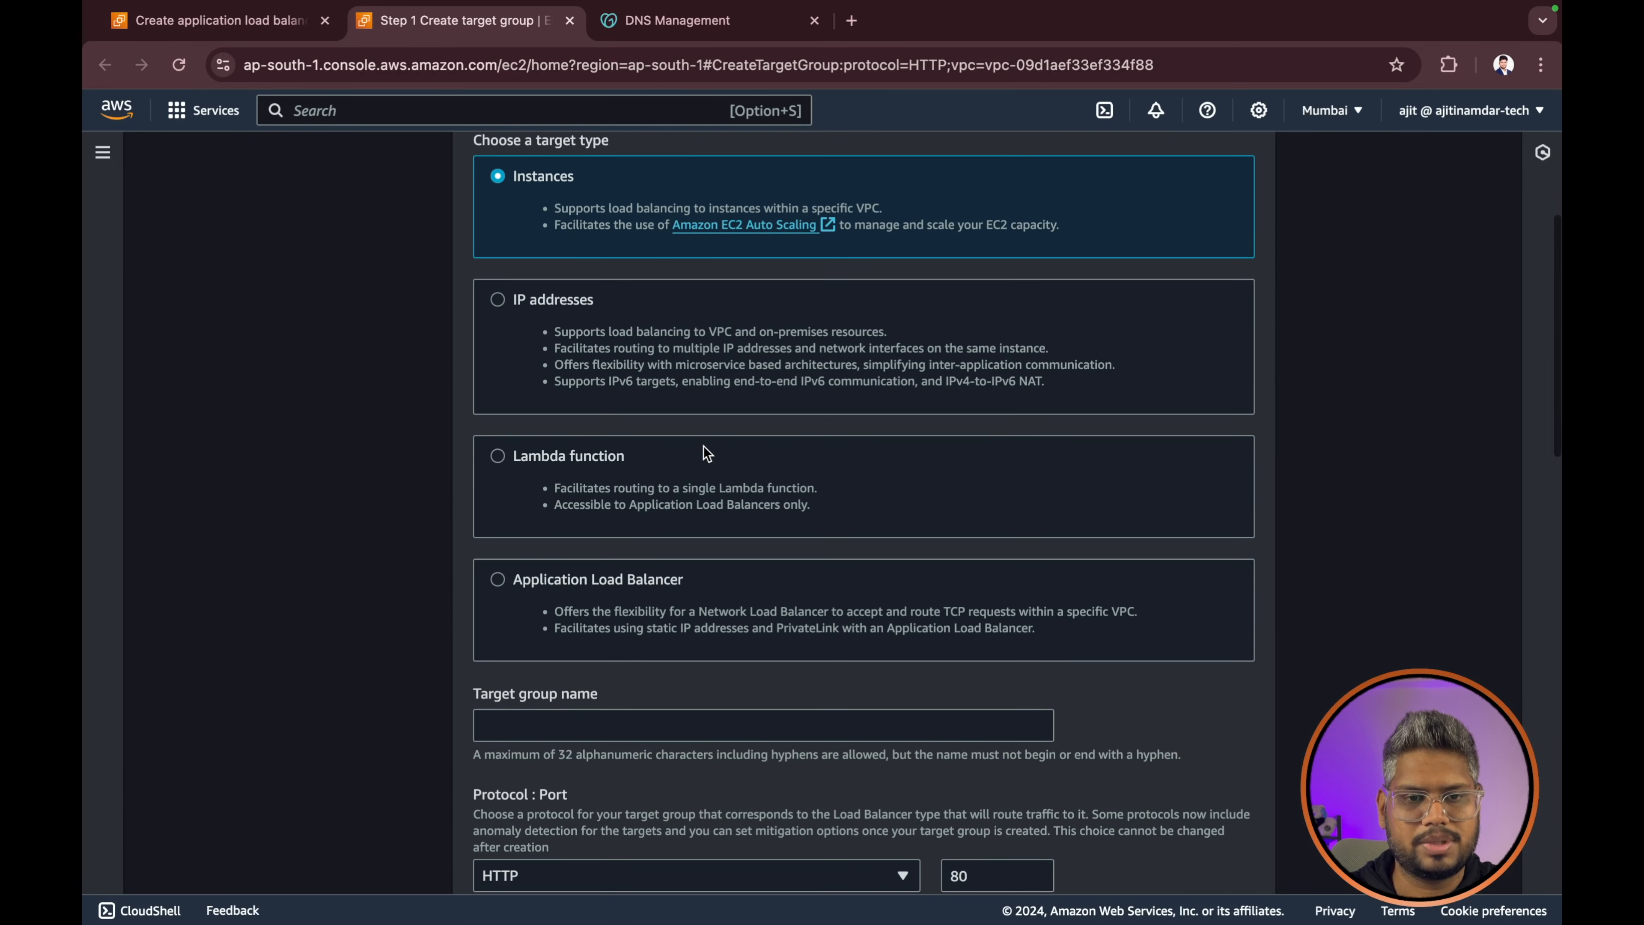
scroll(707, 453, up, 2)
scroll(707, 454, down, 5)
scroll(707, 453, down, 1)
click(572, 501)
text(demo-)
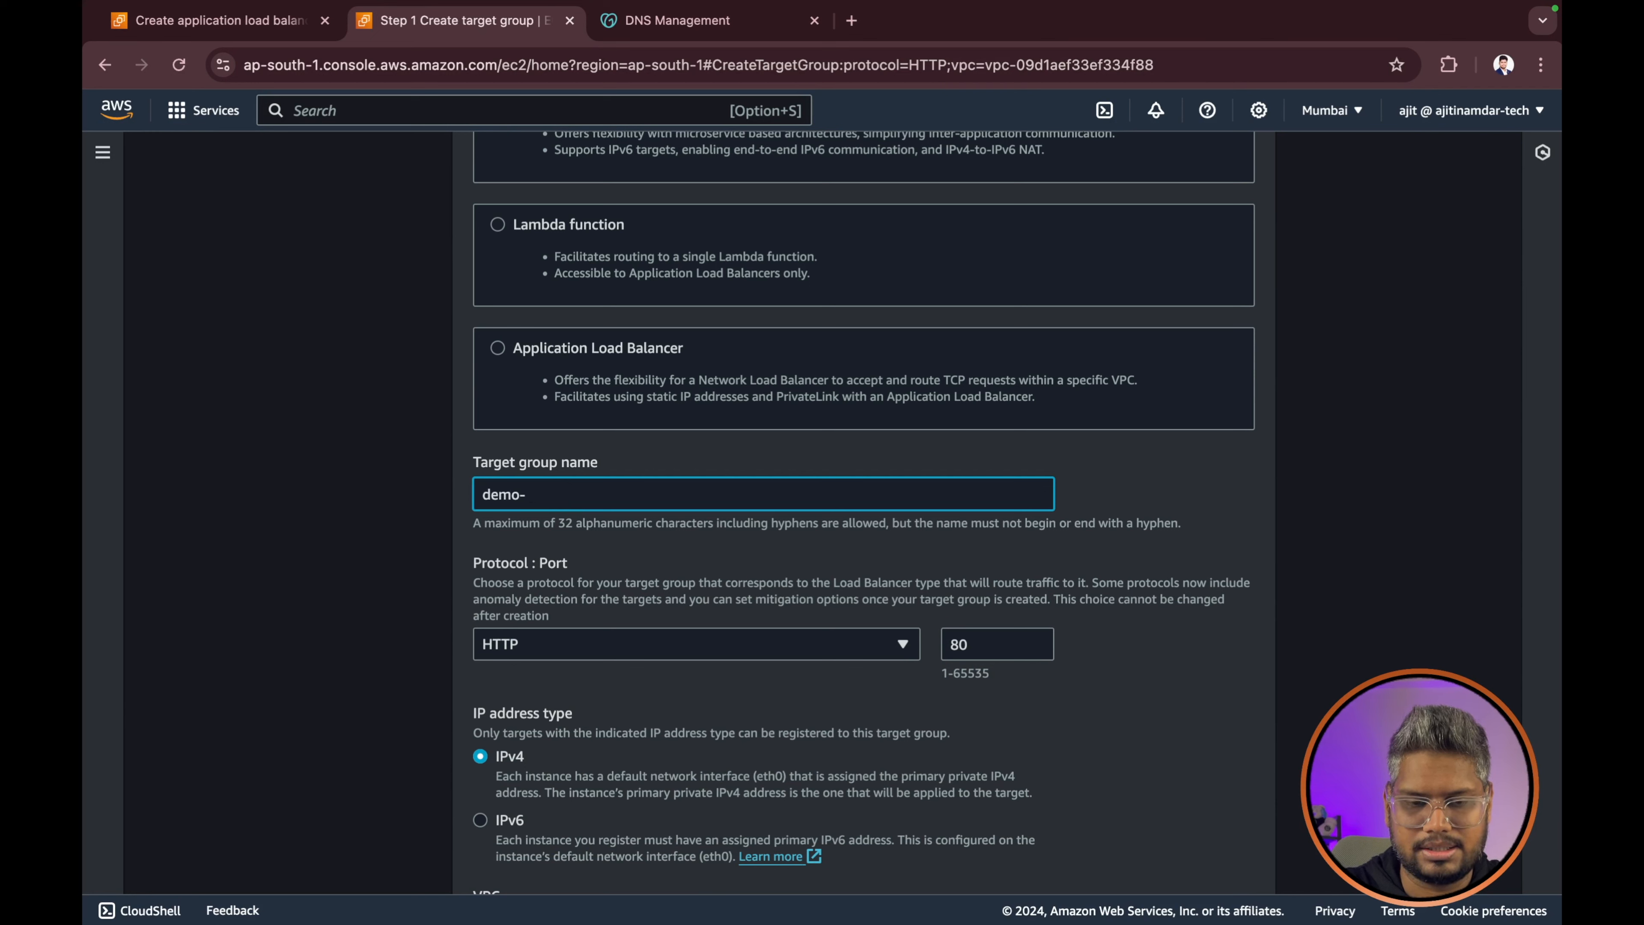
text(emo)
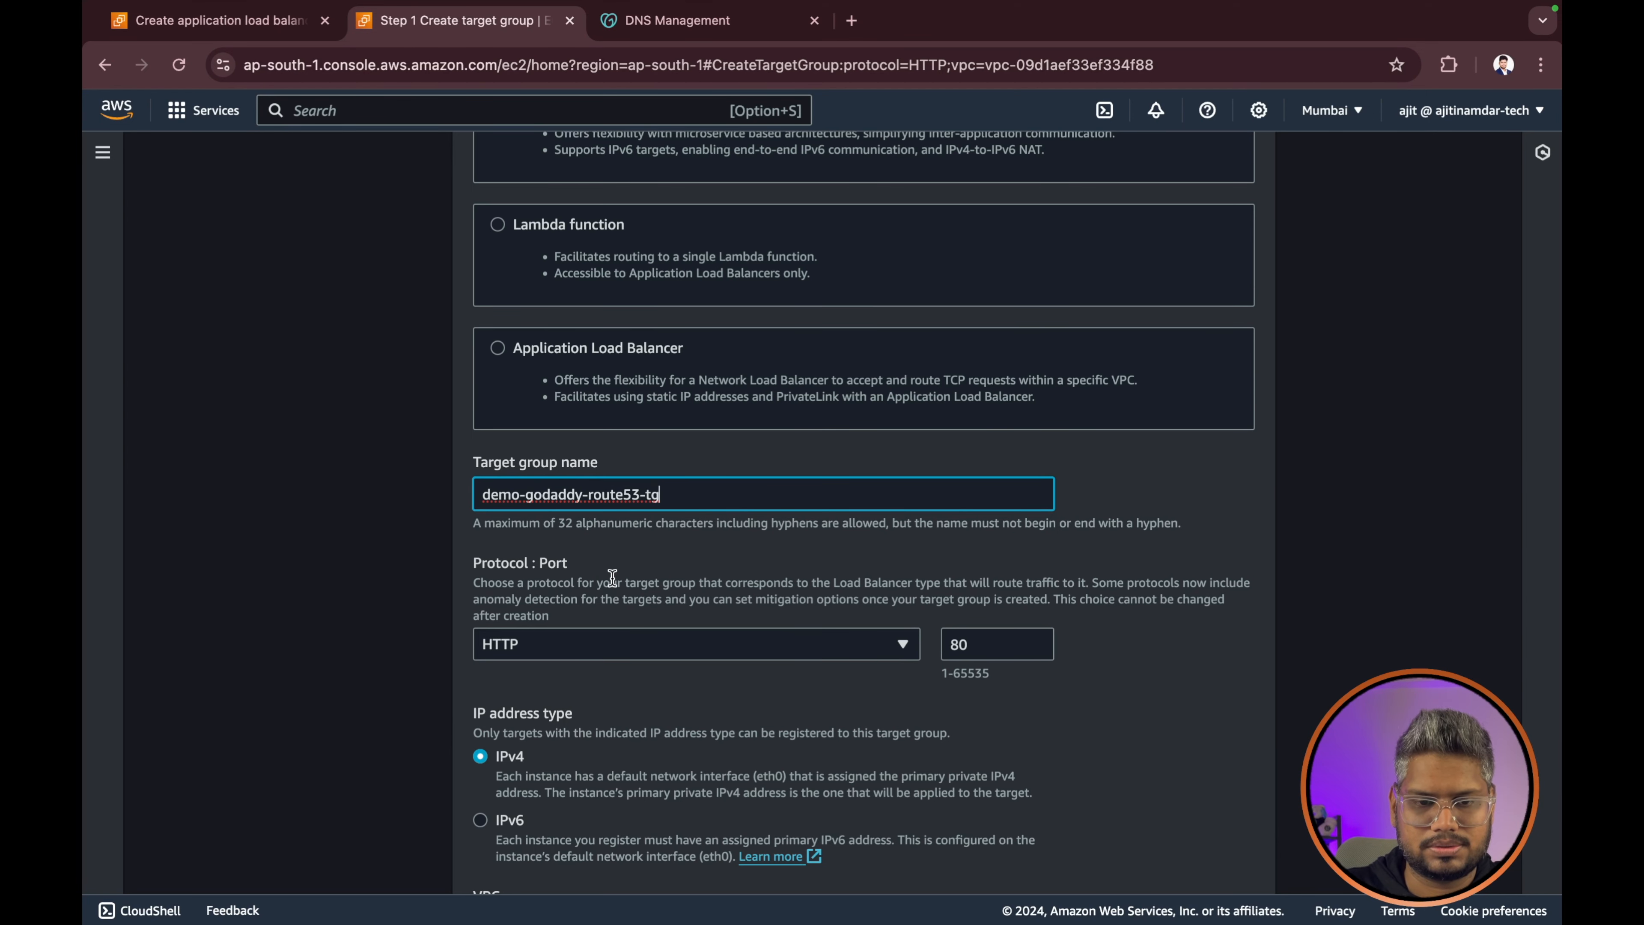
scroll(620, 577, down, 3)
scroll(1066, 530, down, 4)
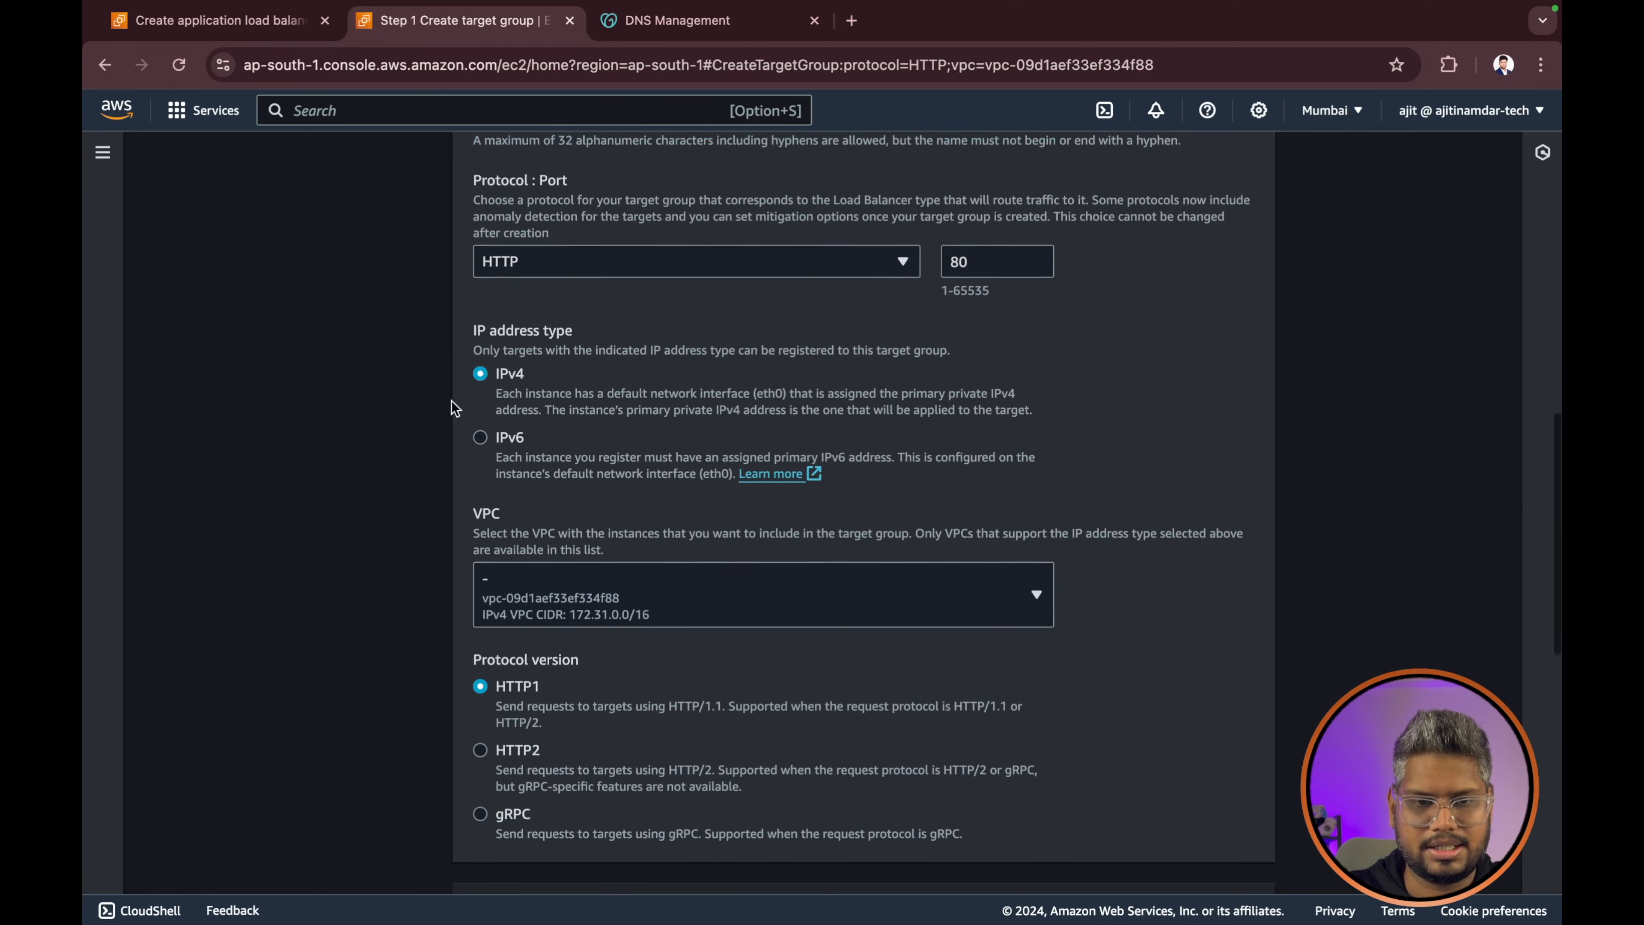
- Keep the default protocol, VPC and health check settings and create the target group without registering any instances
scroll(602, 390, down, 2)
scroll(602, 391, down, 6)
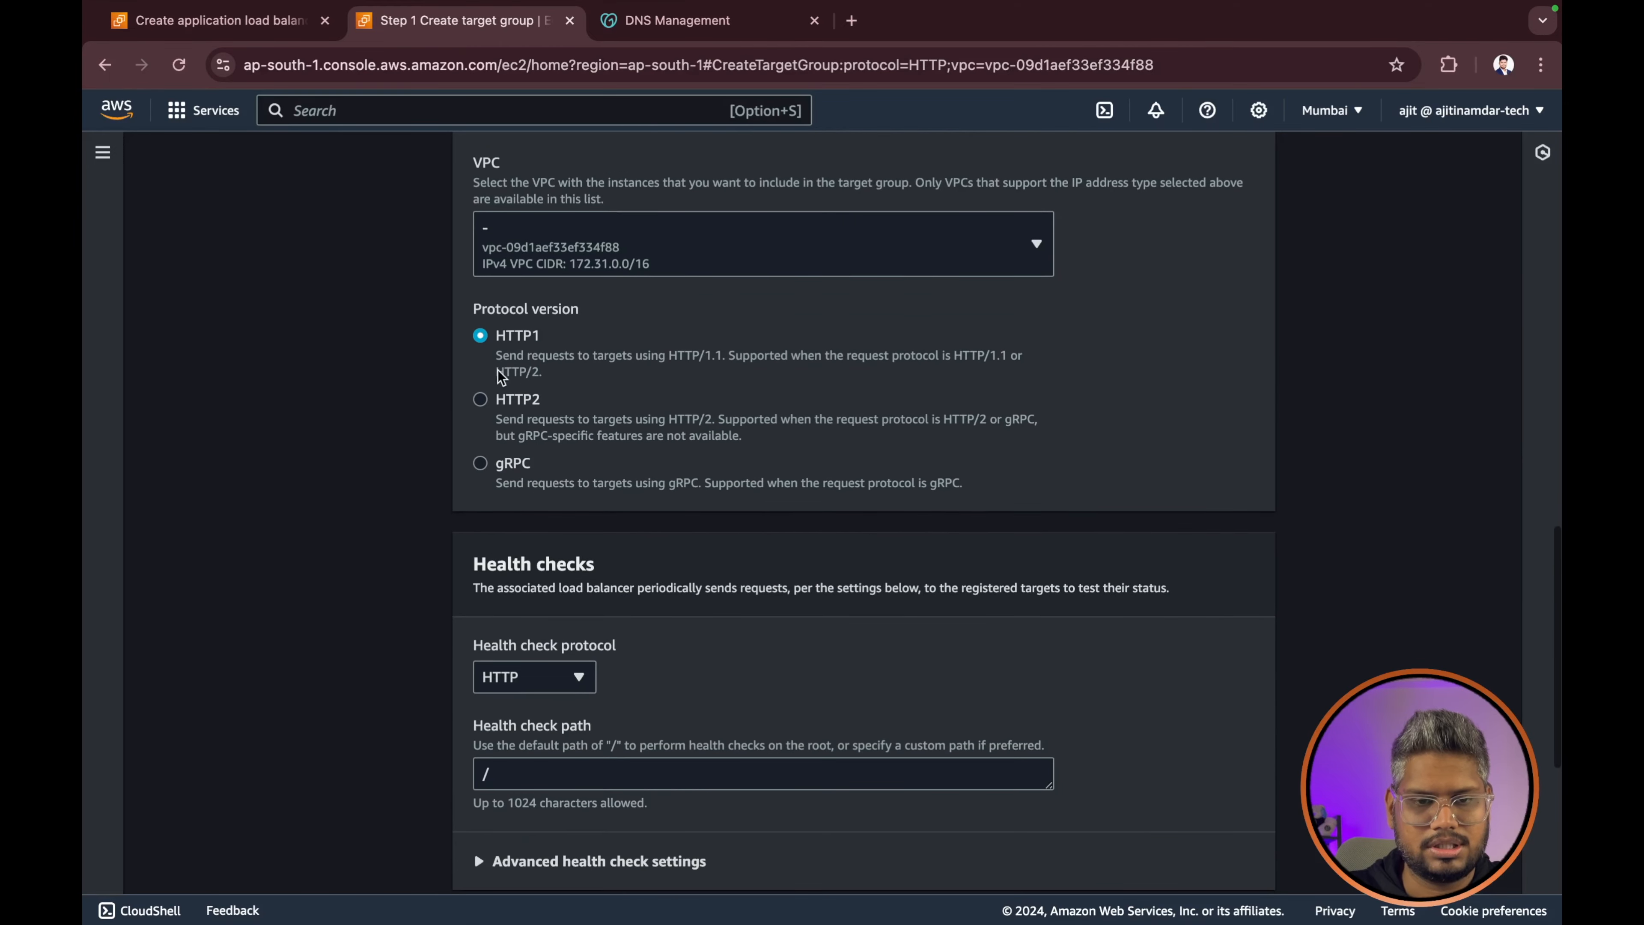
scroll(906, 467, down, 4)
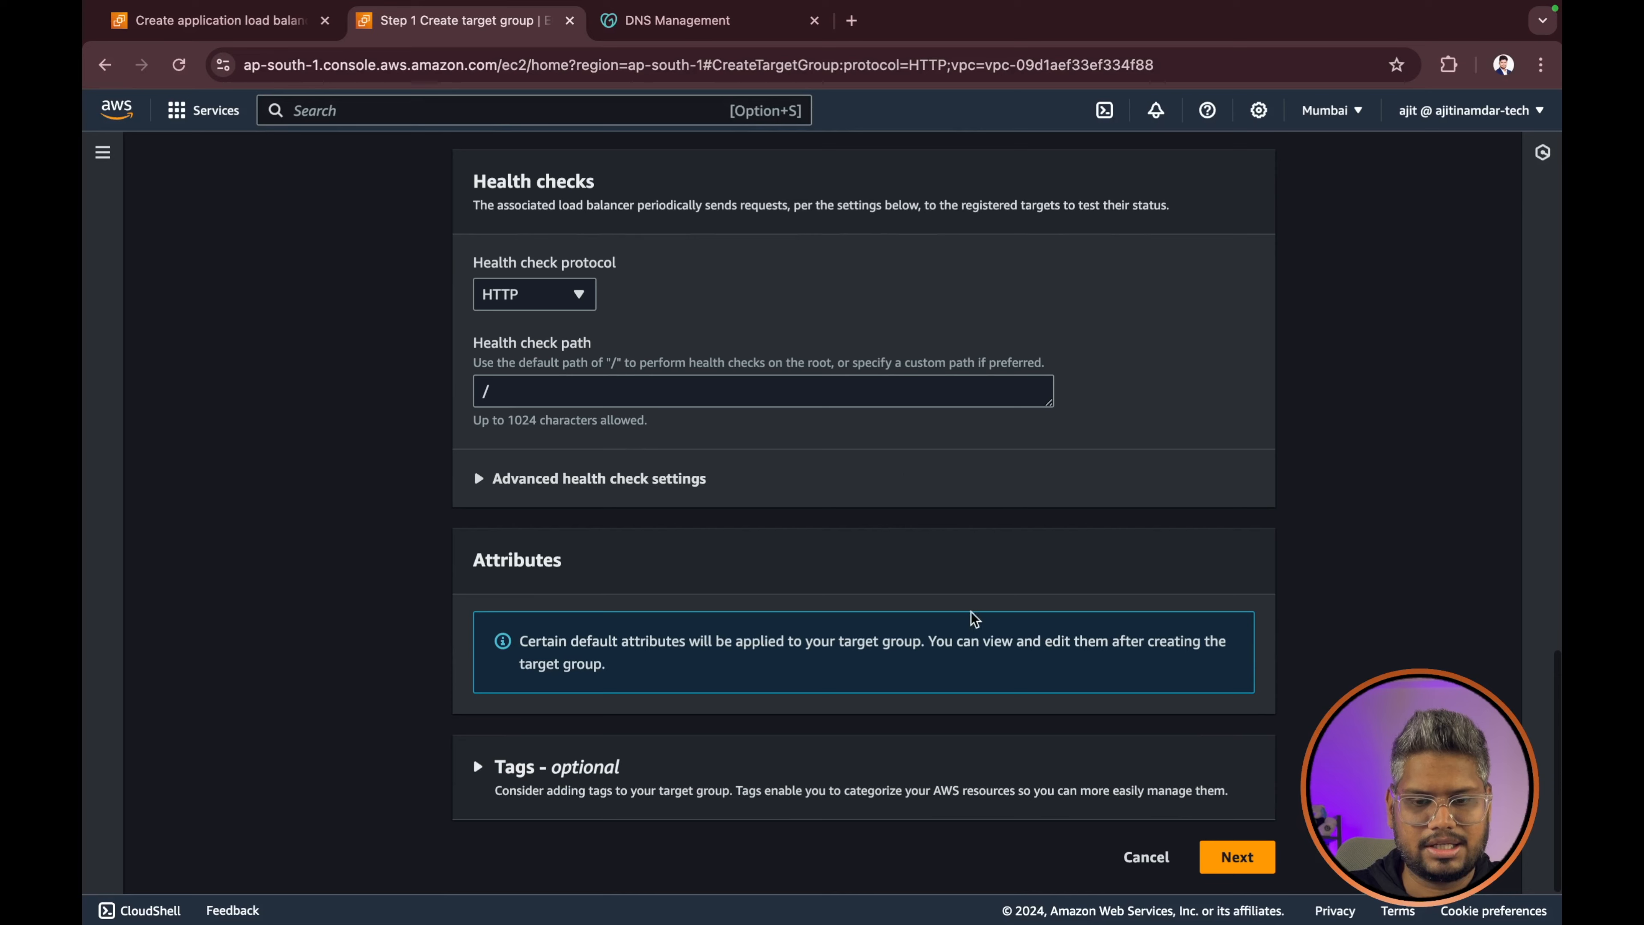
click(1253, 868)
scroll(1027, 502, down, 3)
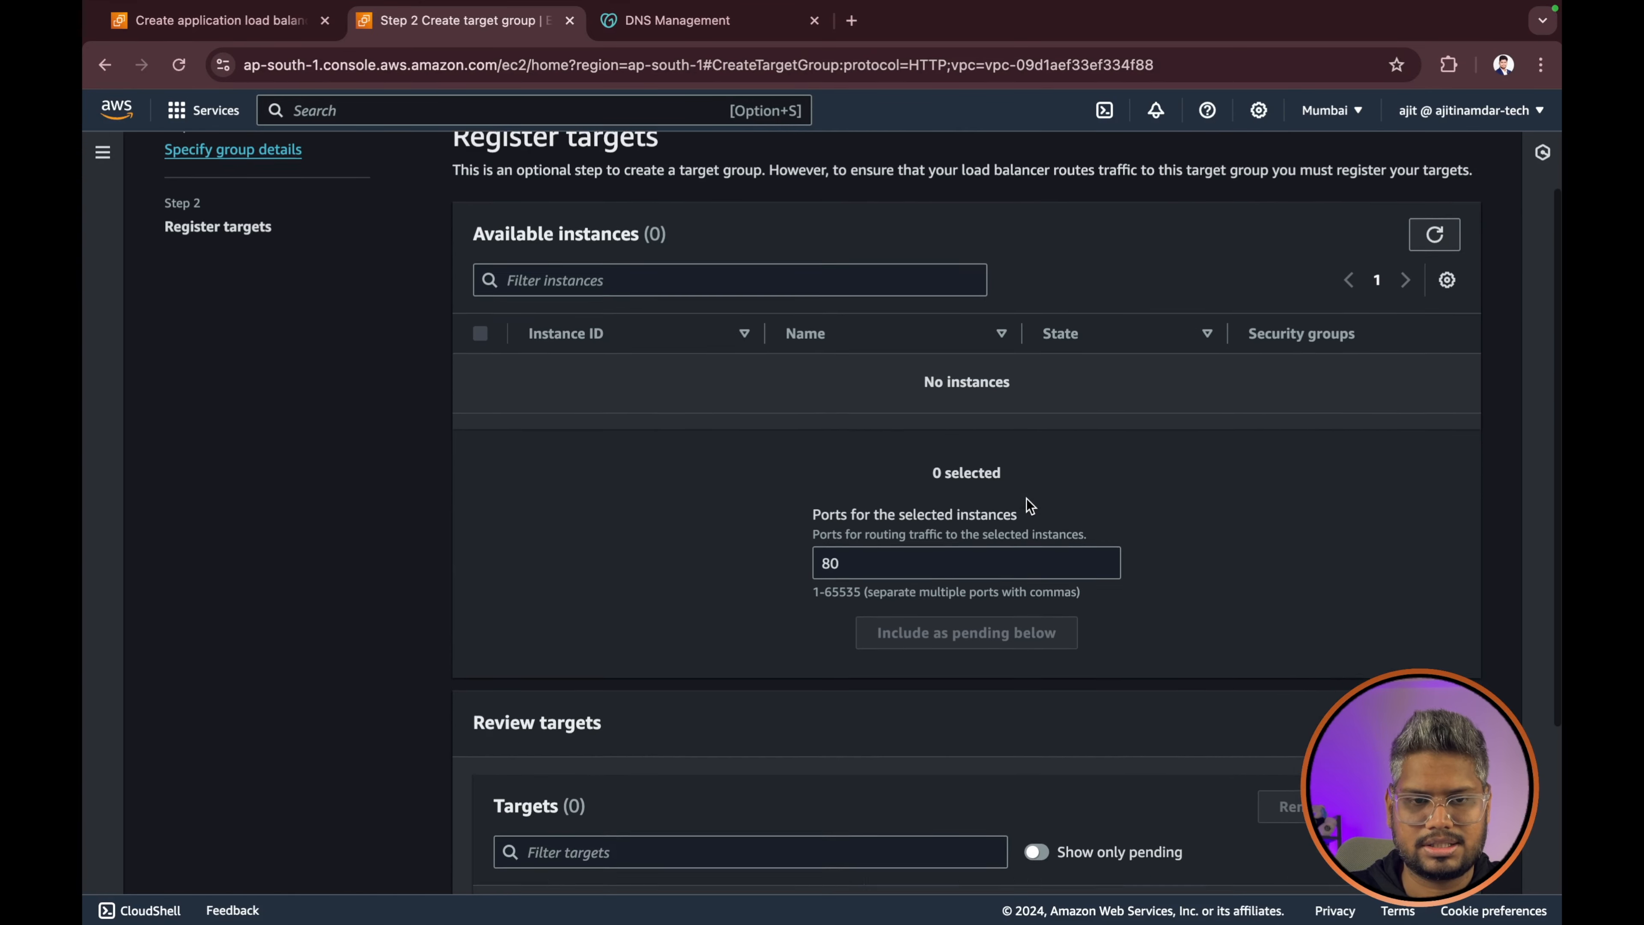
scroll(1026, 498, up, 3)
scroll(1026, 499, down, 5)
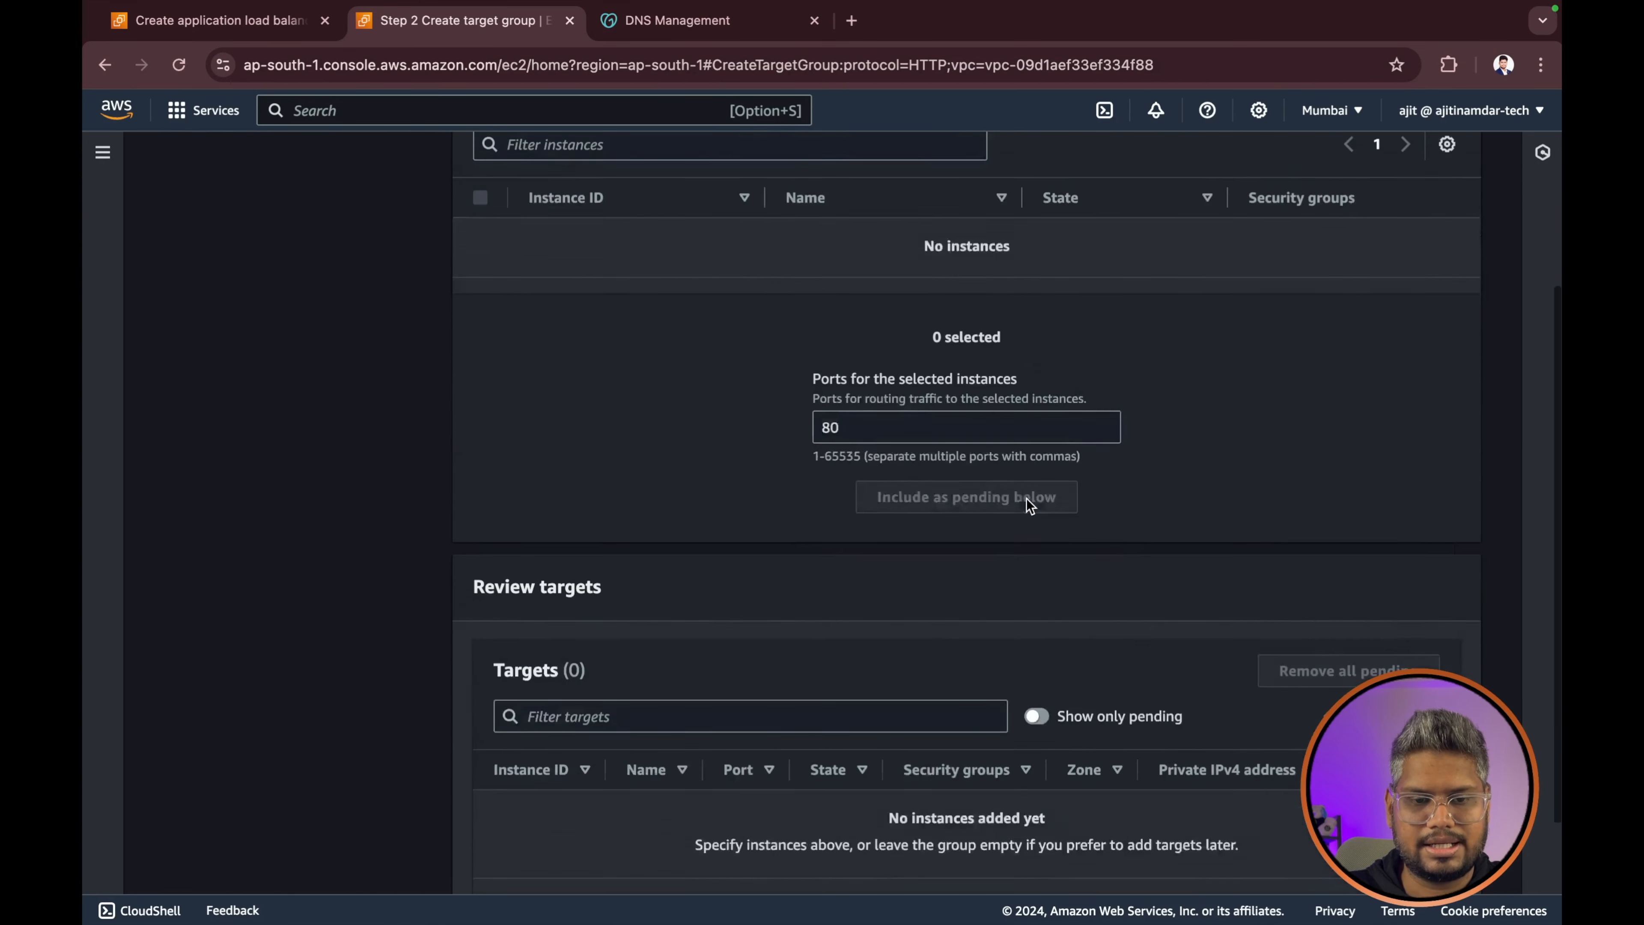
click(1312, 857)
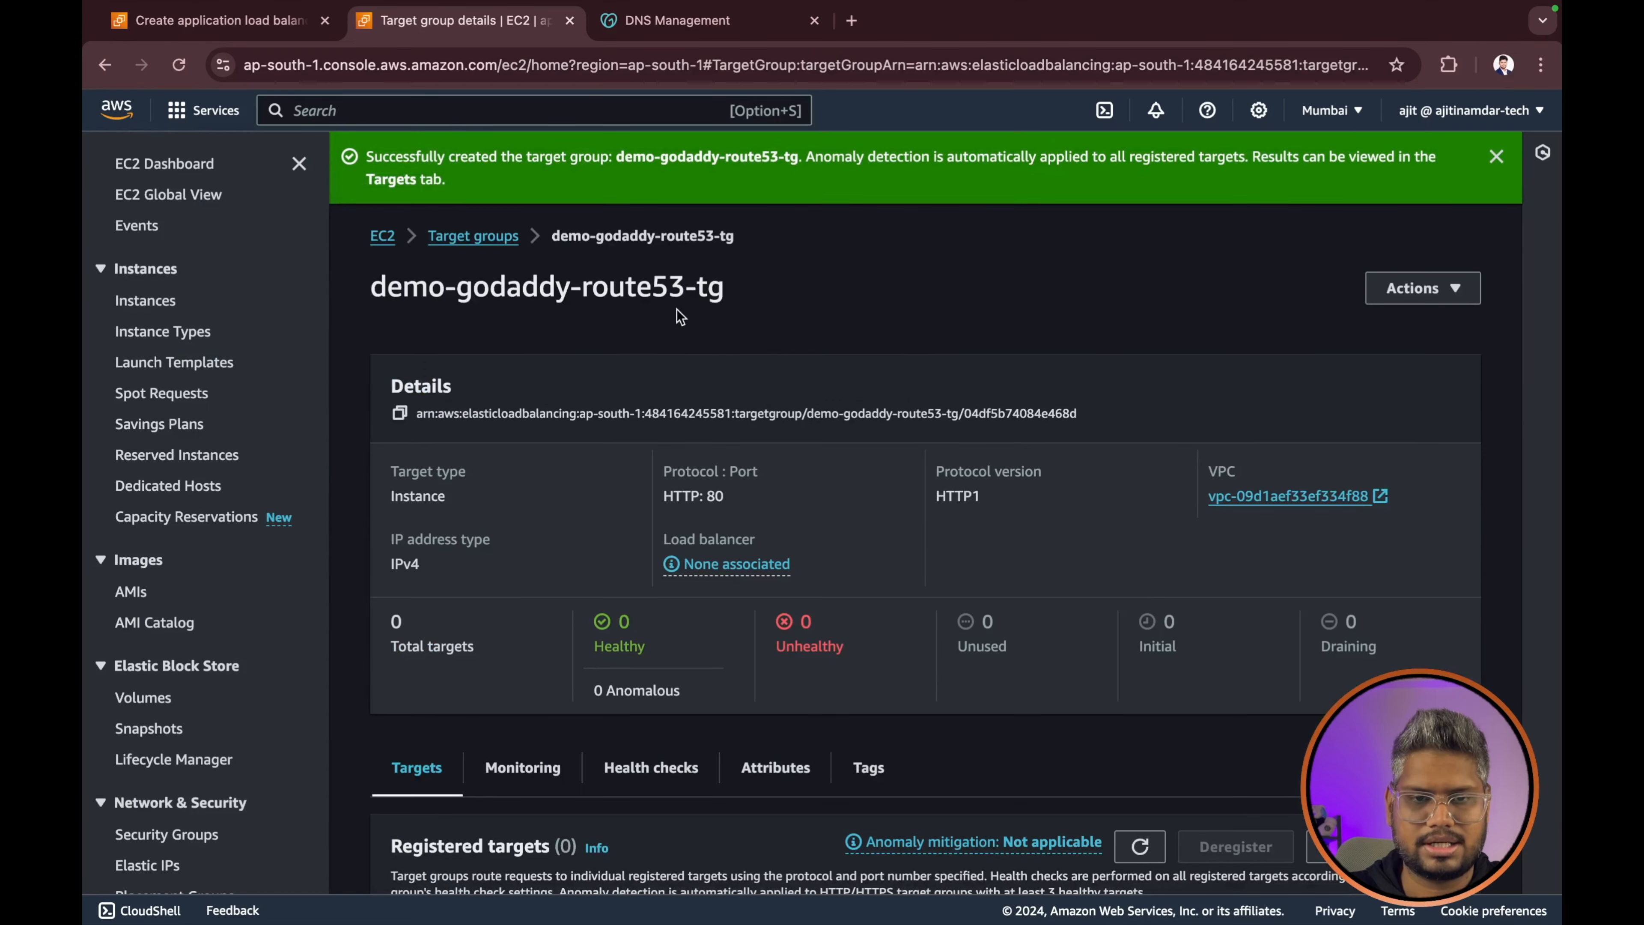
- Return to the load balancer form and set the HTTP:80 listener to forward to demo-godaddy-route53-tg
click(570, 20)
scroll(1059, 534, down, 2)
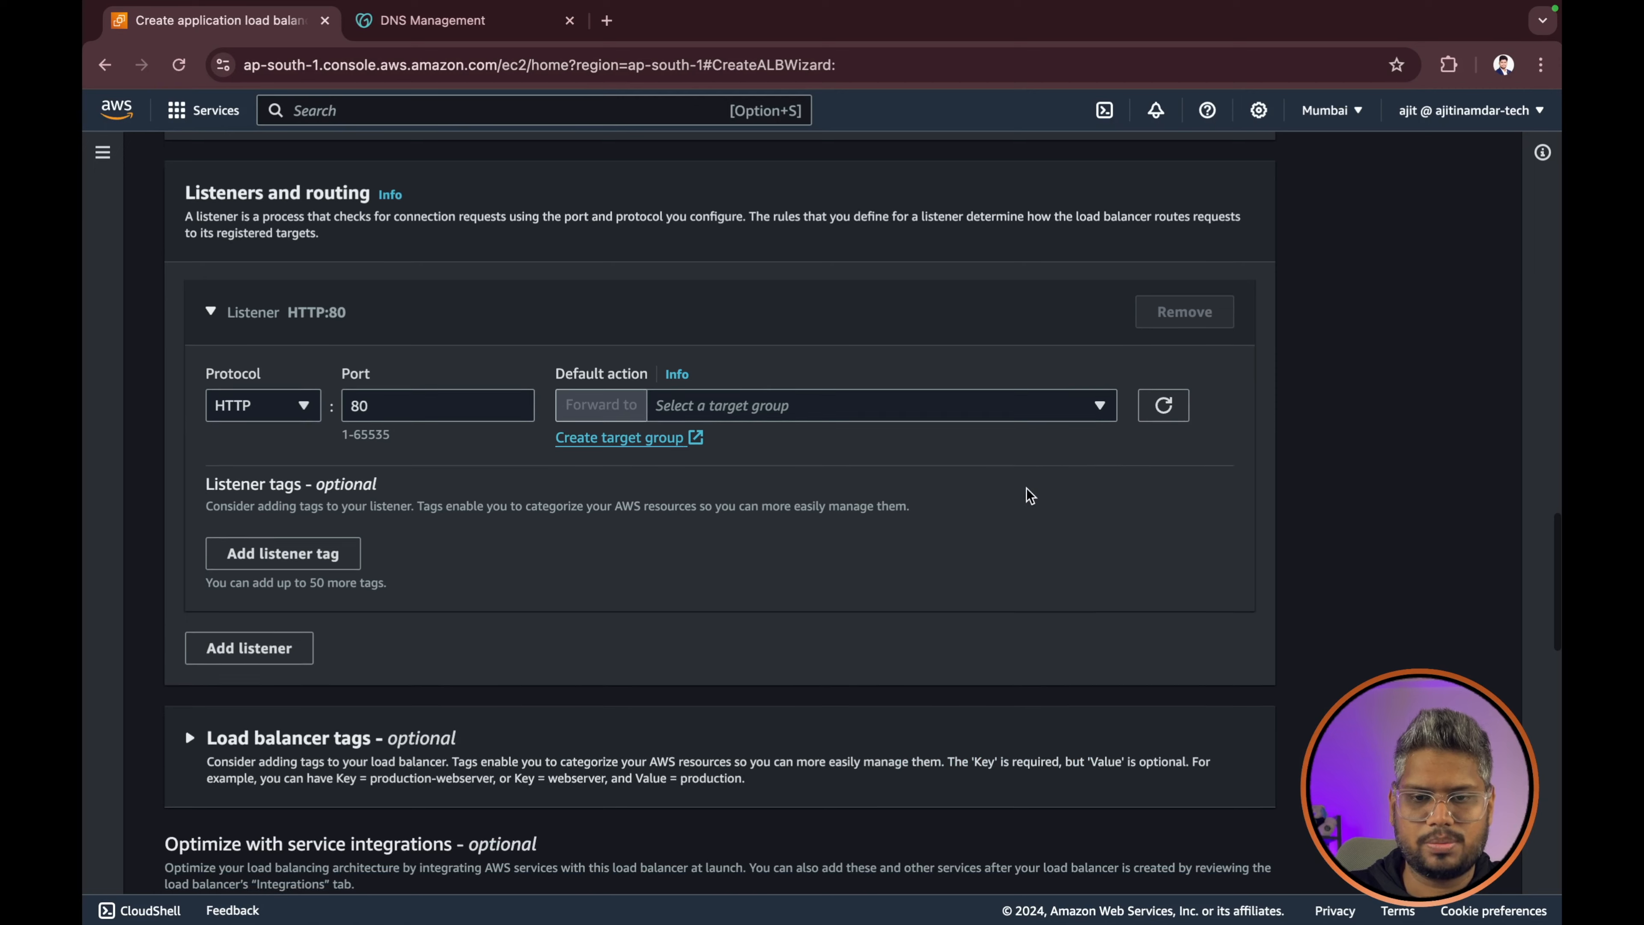
click(1155, 418)
click(917, 415)
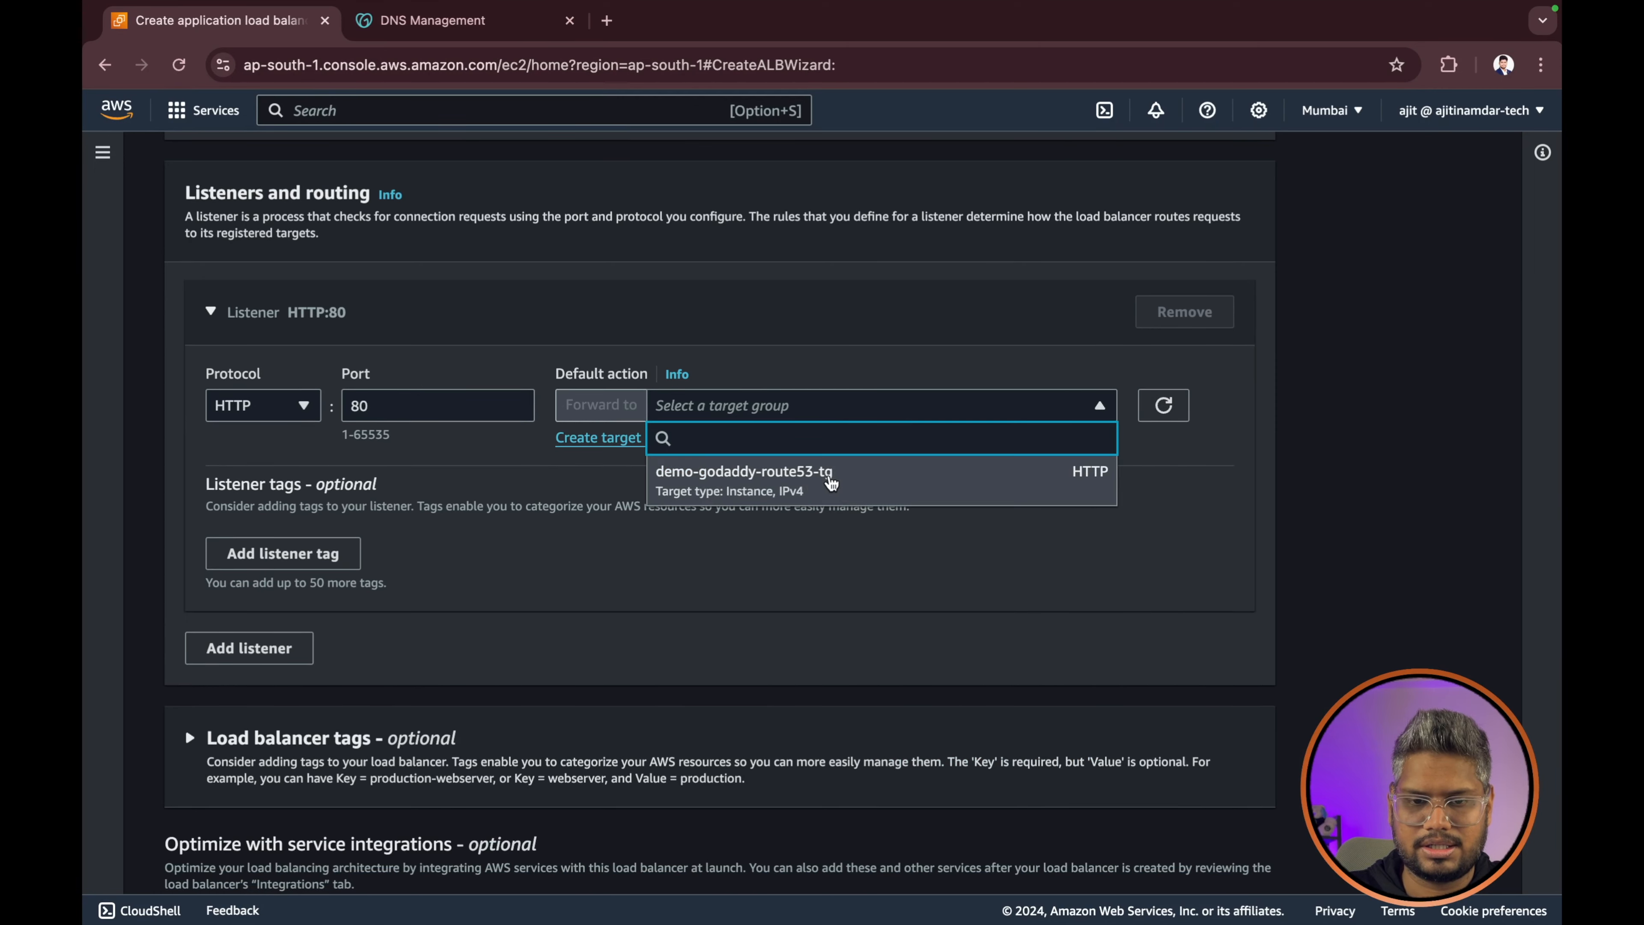
click(829, 479)
- Review the summary of the demo-godaddy-route53 configuration and create the load balancer
scroll(833, 484, down, 2)
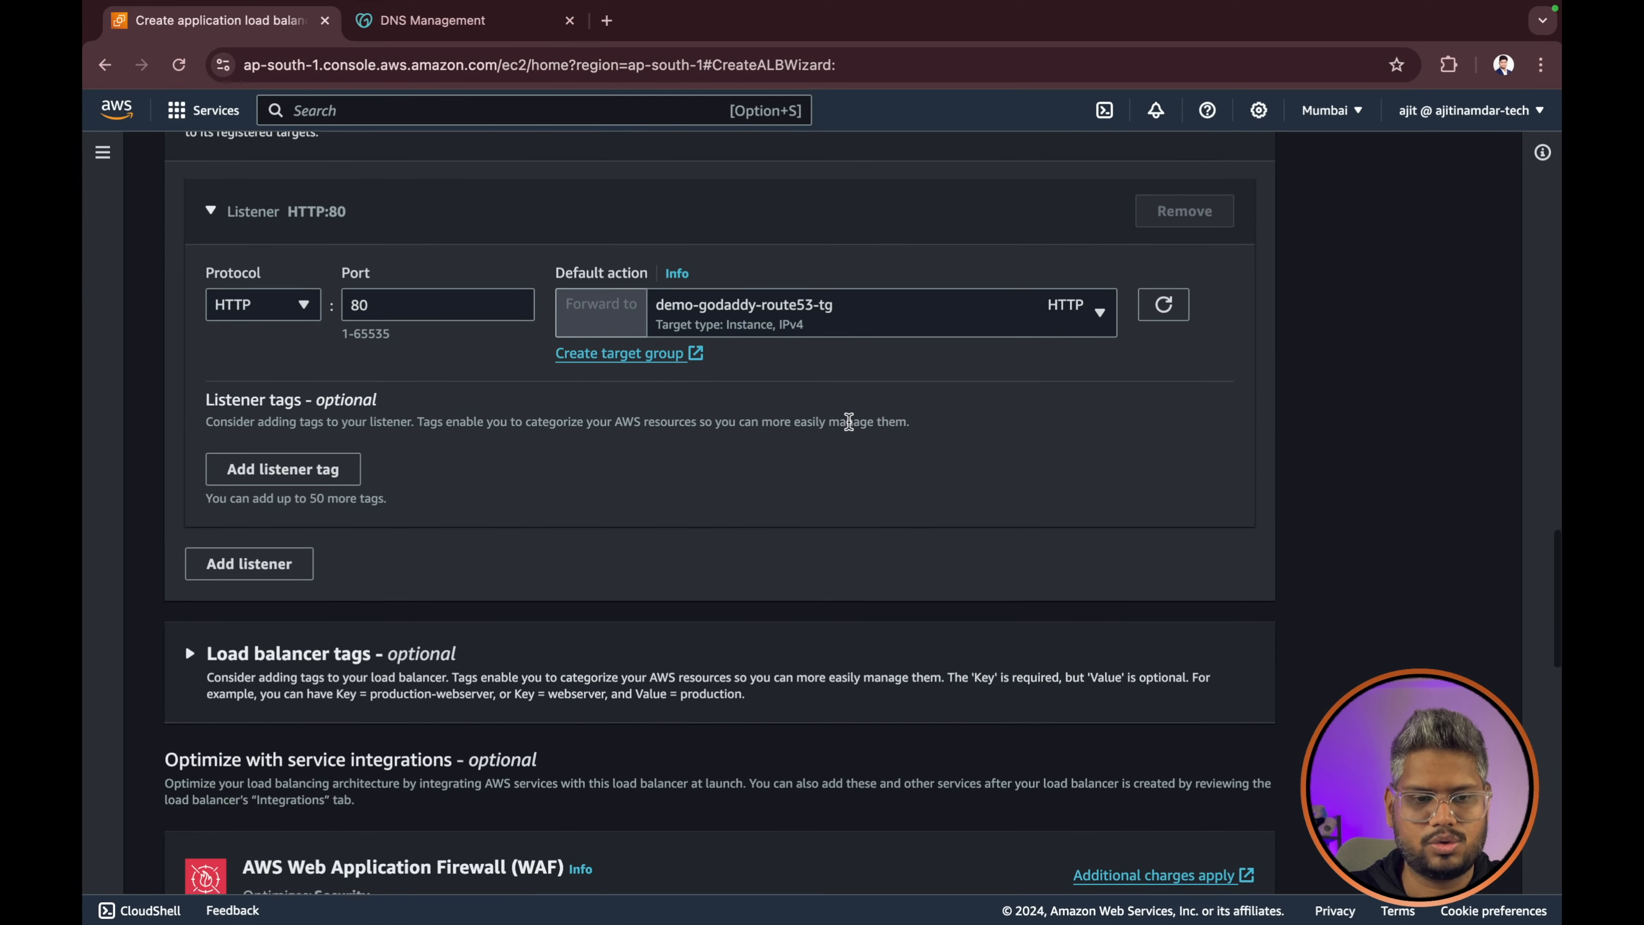
scroll(851, 422, down, 15)
scroll(848, 421, down, 10)
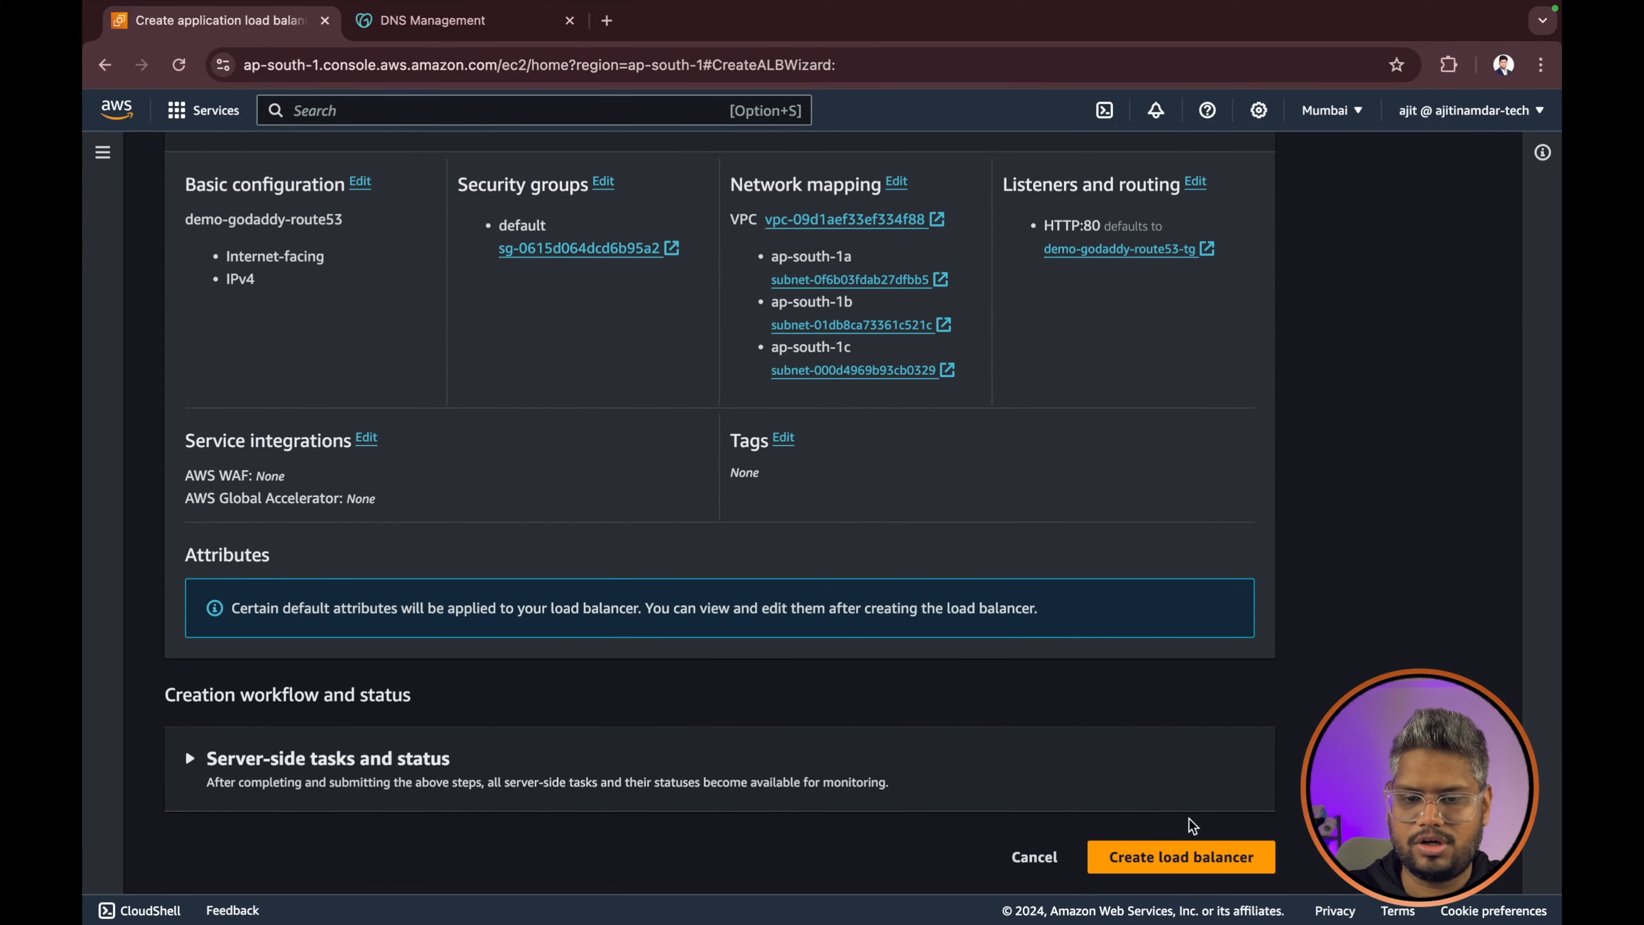
click(1194, 866)
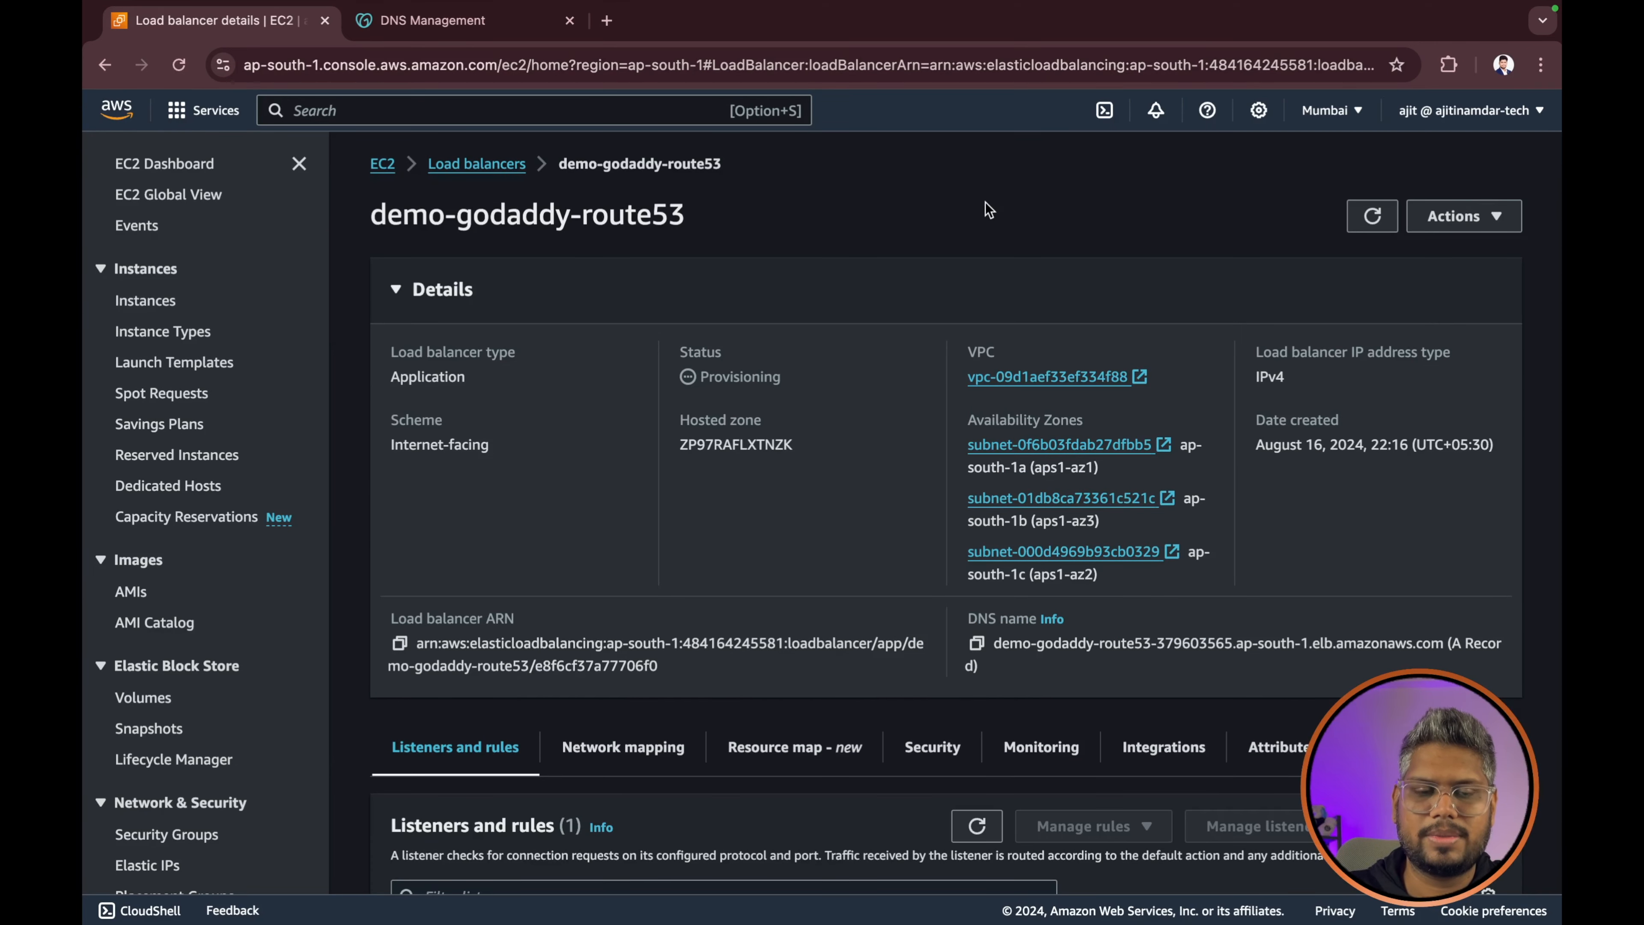
- Refresh the load balancer's details and check its status
click(1377, 224)
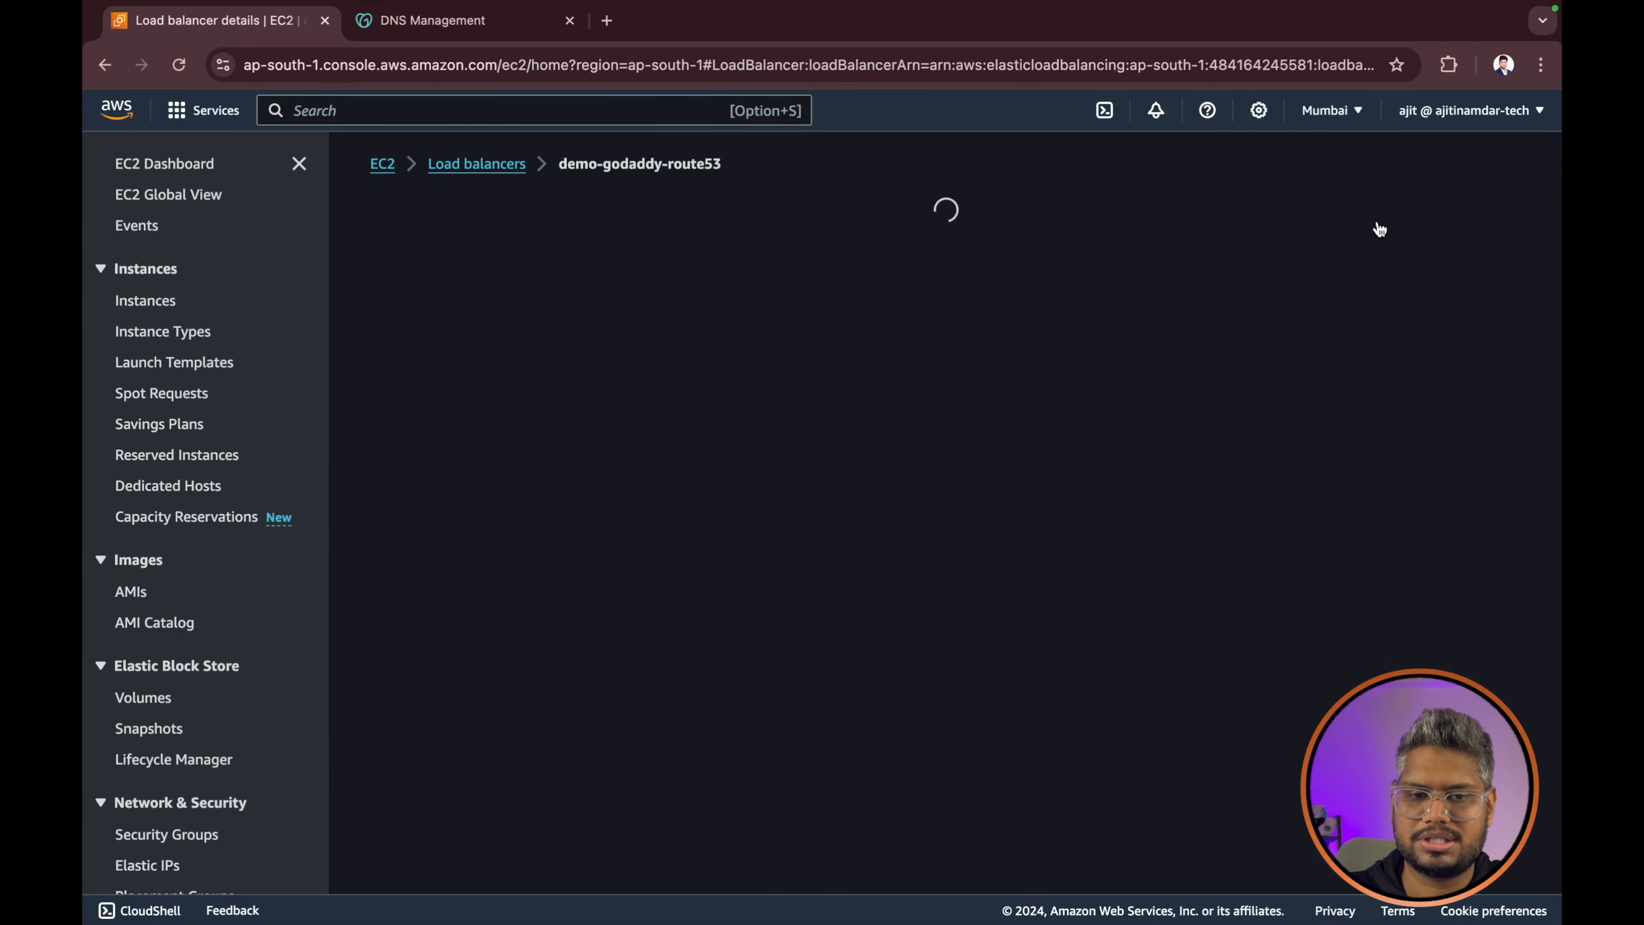
click(1364, 215)
scroll(1050, 317, down, 2)
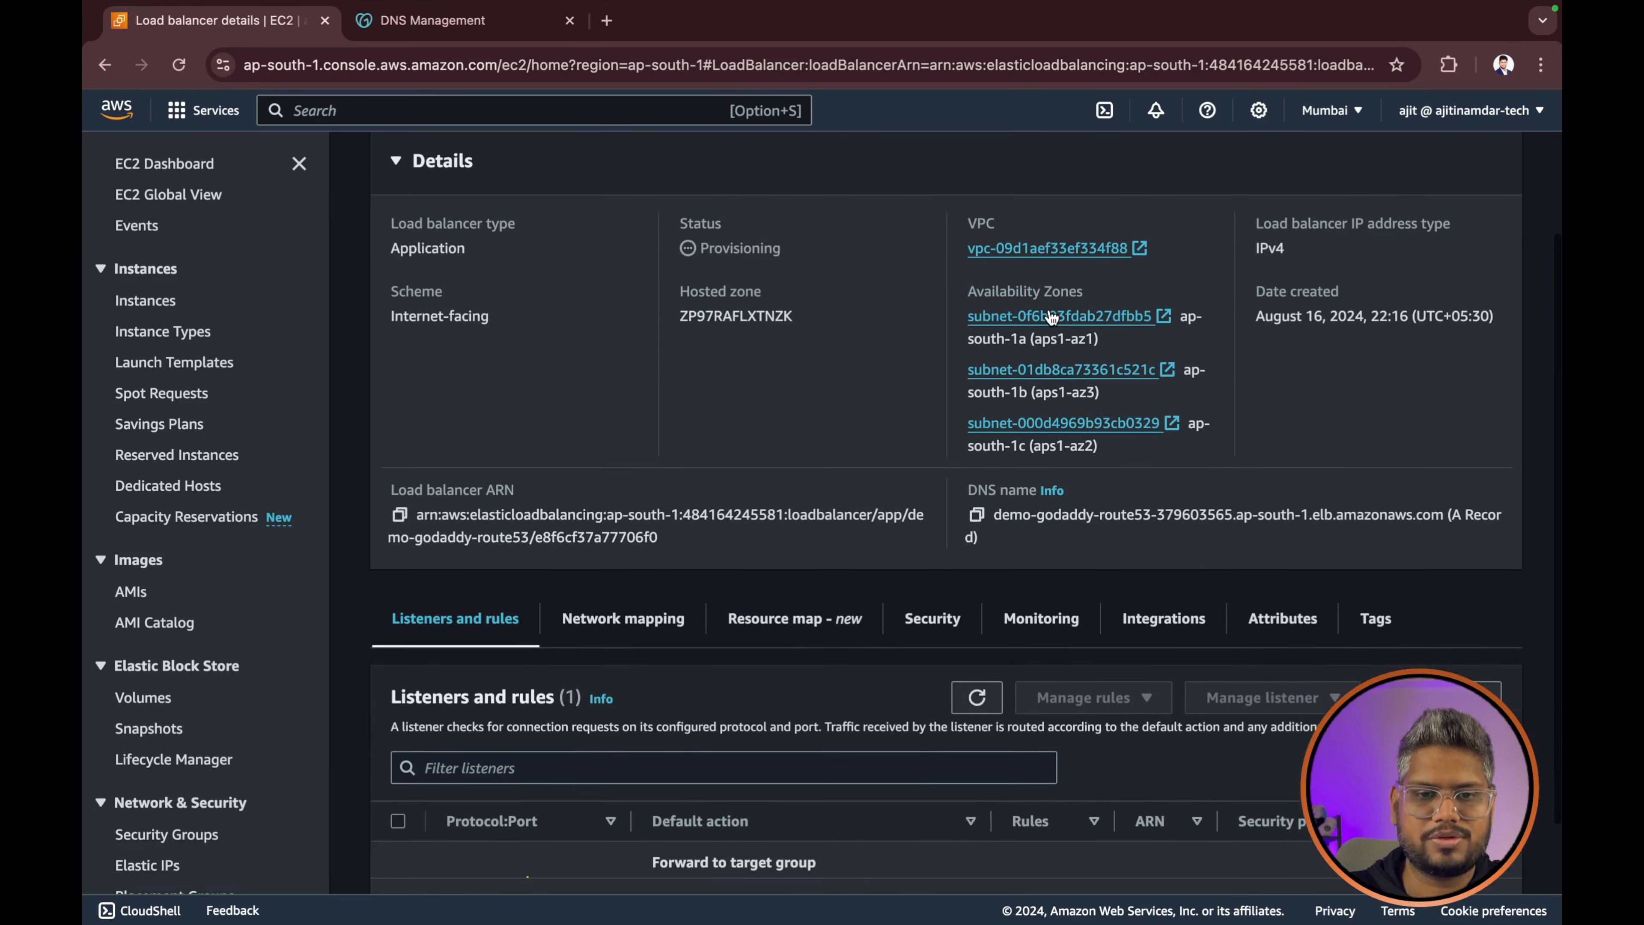
scroll(1050, 317, up, 2)
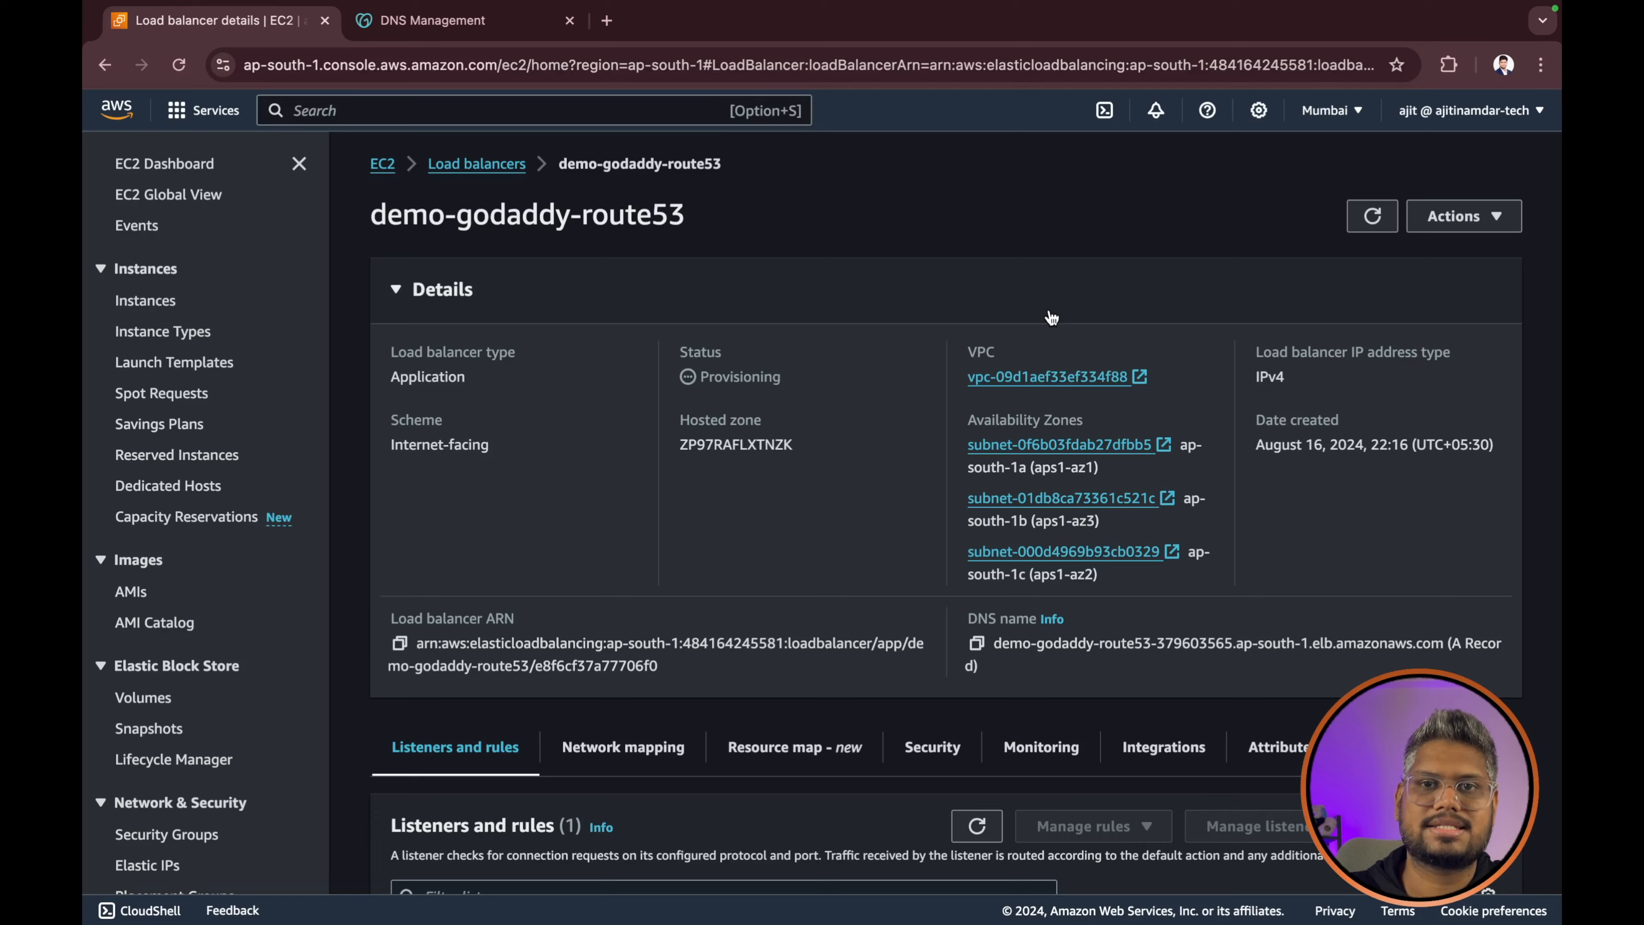
- Open the default security group attached to the demo-godaddy-route53 load balancer
scroll(980, 338, down, 2)
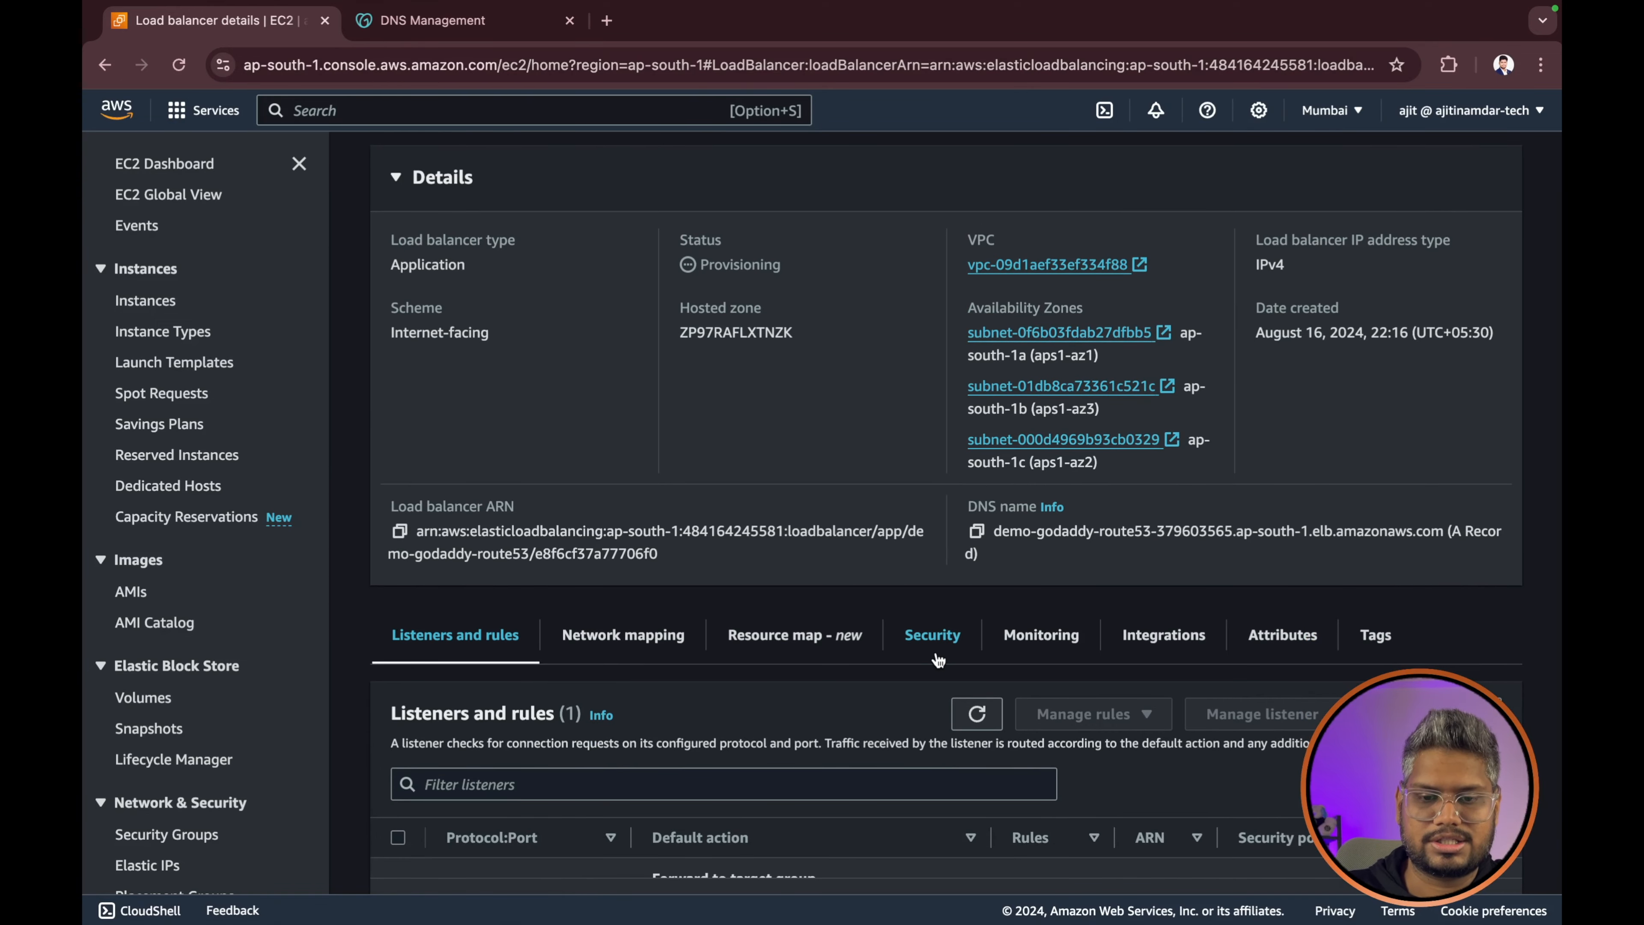
click(937, 655)
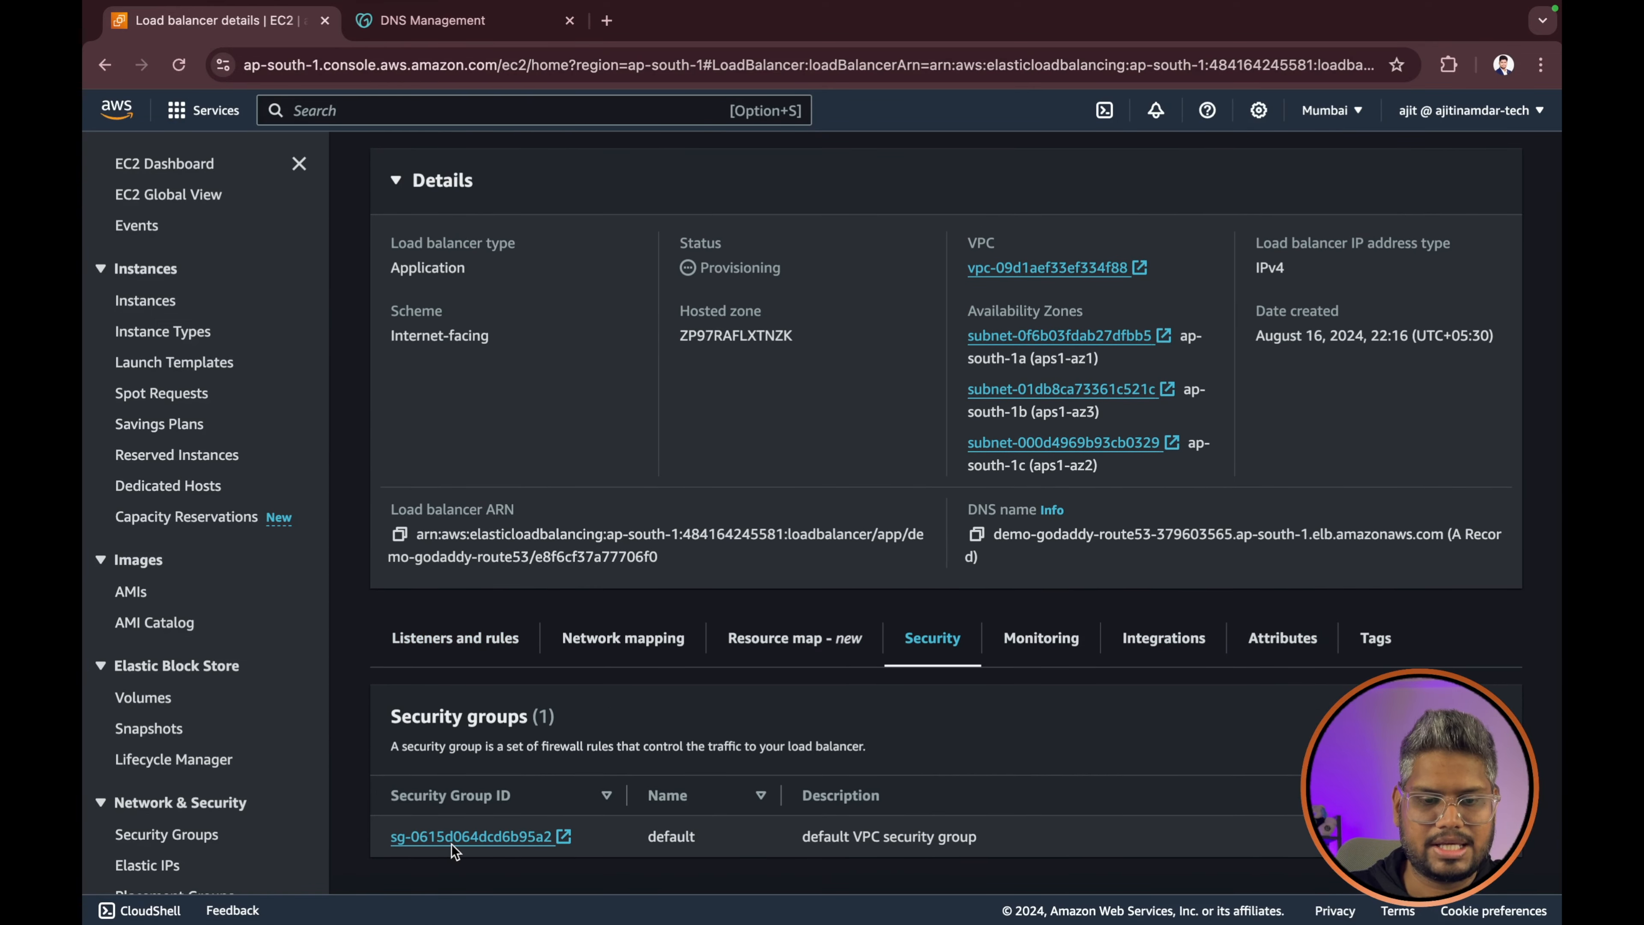
click(497, 836)
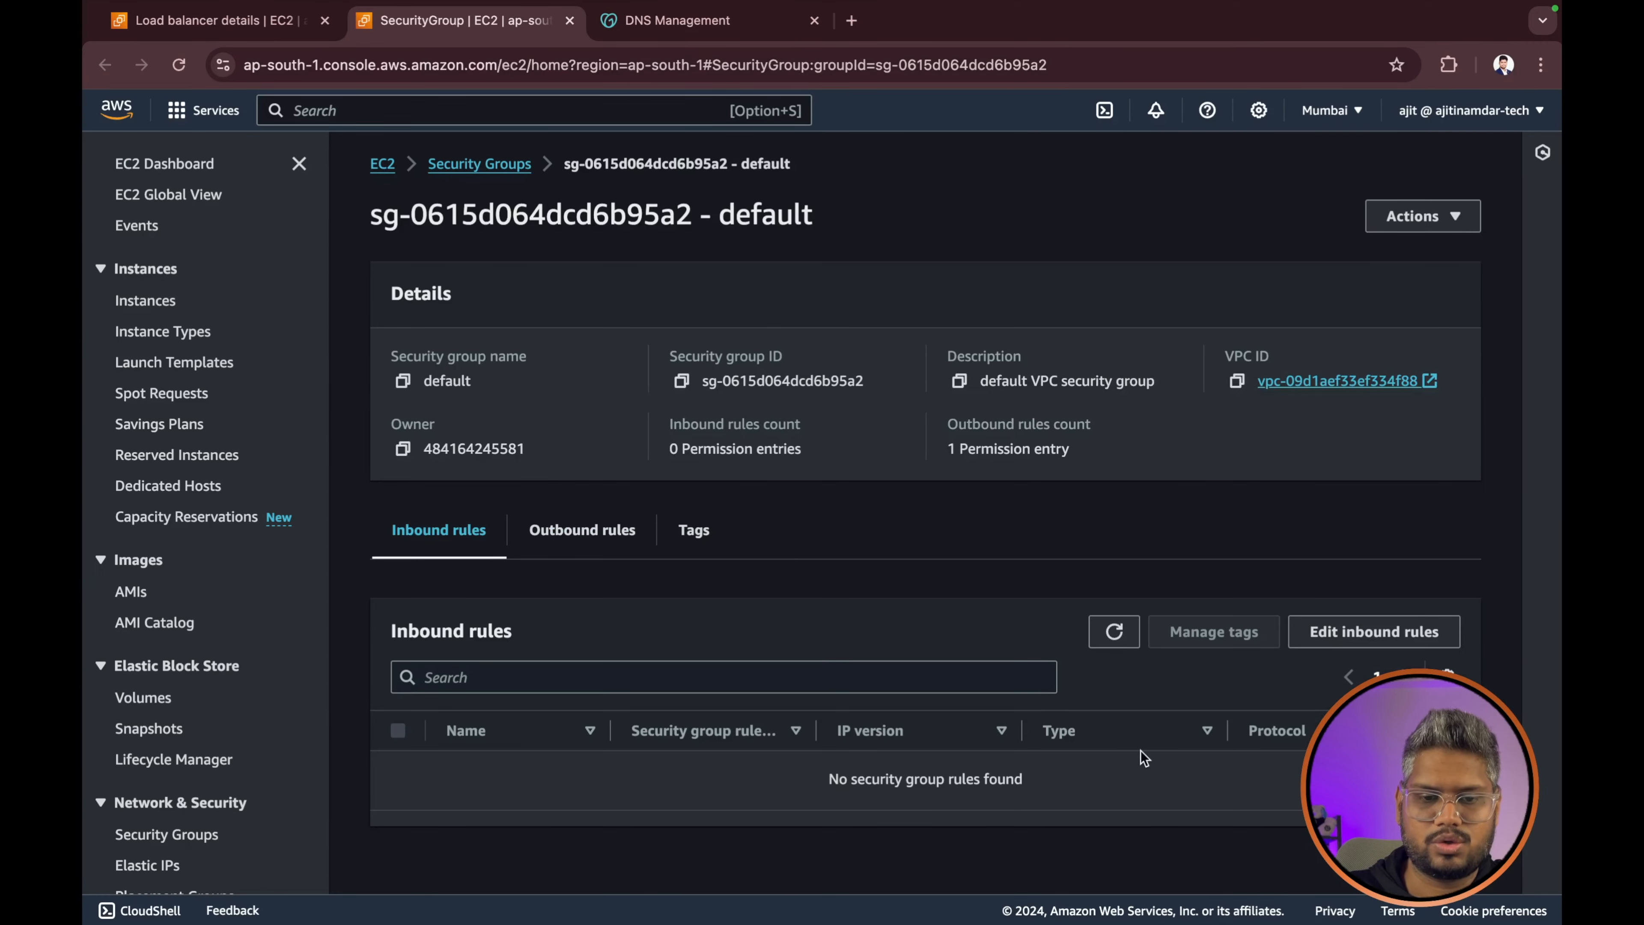
- Add an inbound HTTP rule with source 0.0.0.0/0 to the default security group and save it
click(1374, 633)
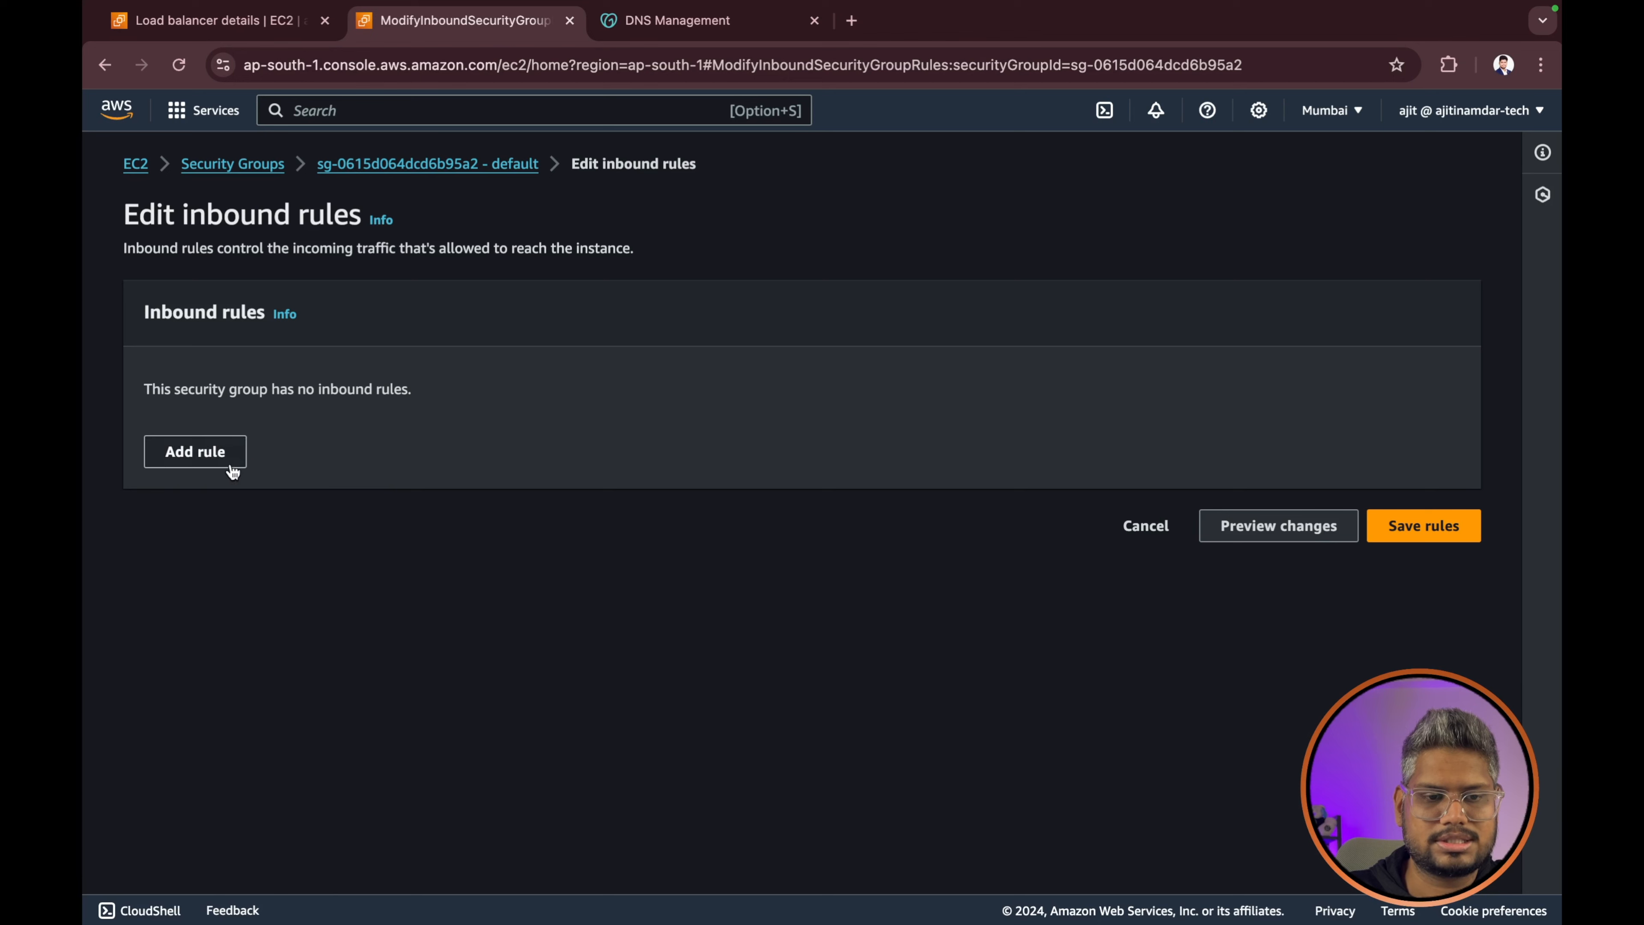
click(217, 461)
click(556, 449)
scroll(440, 569, down, 6)
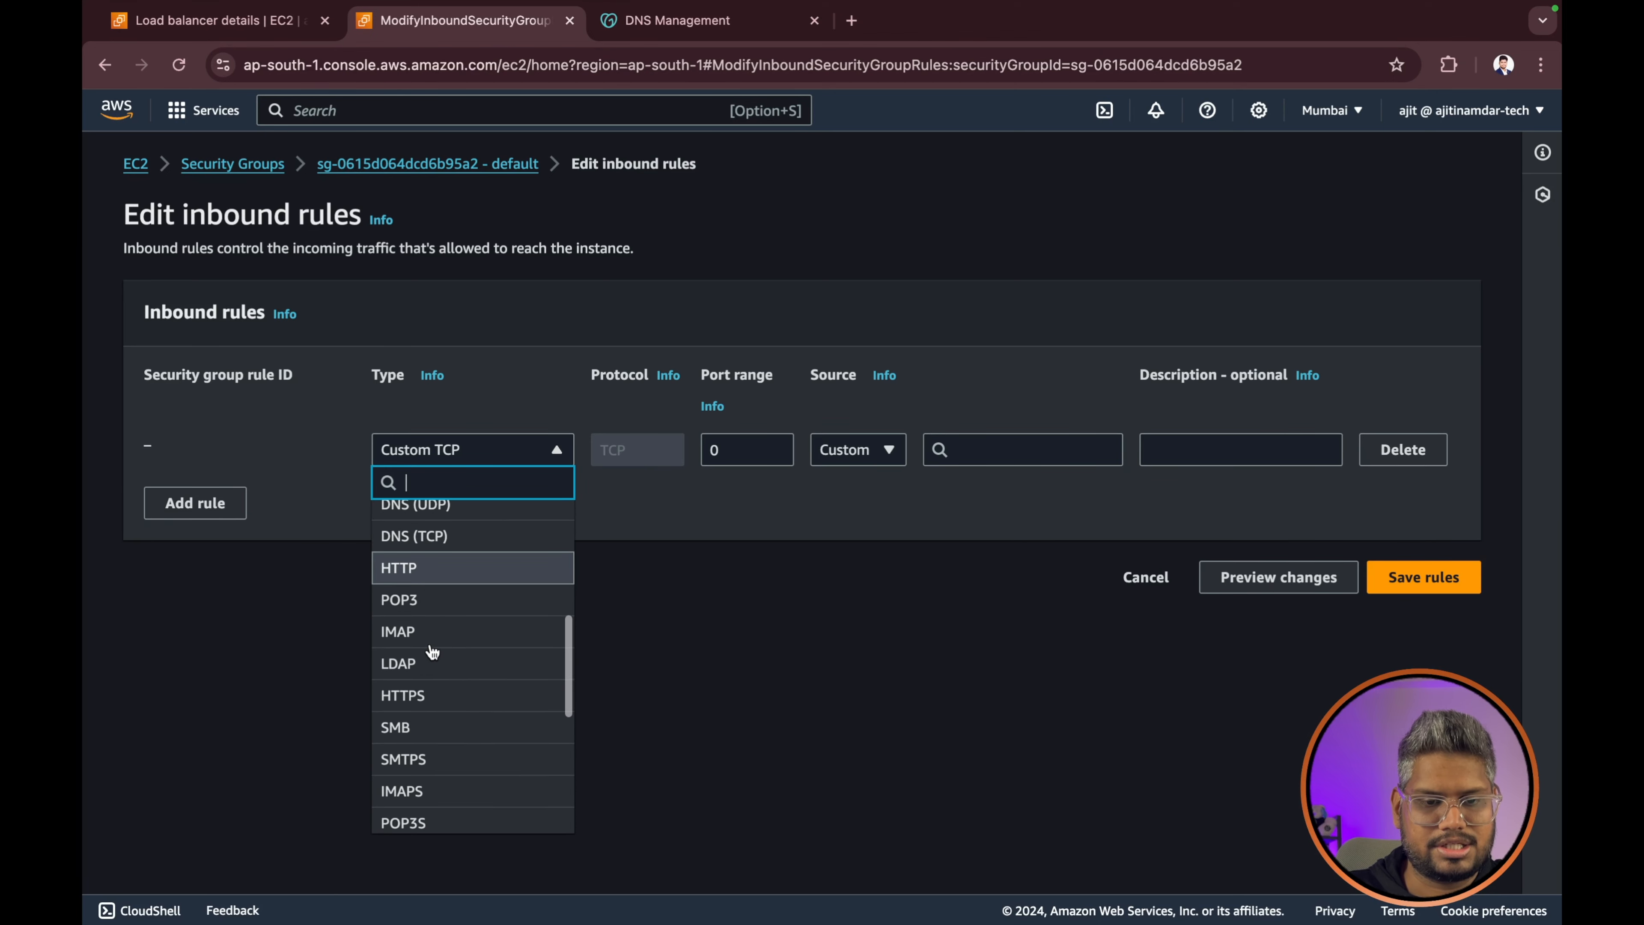
click(429, 530)
click(1013, 447)
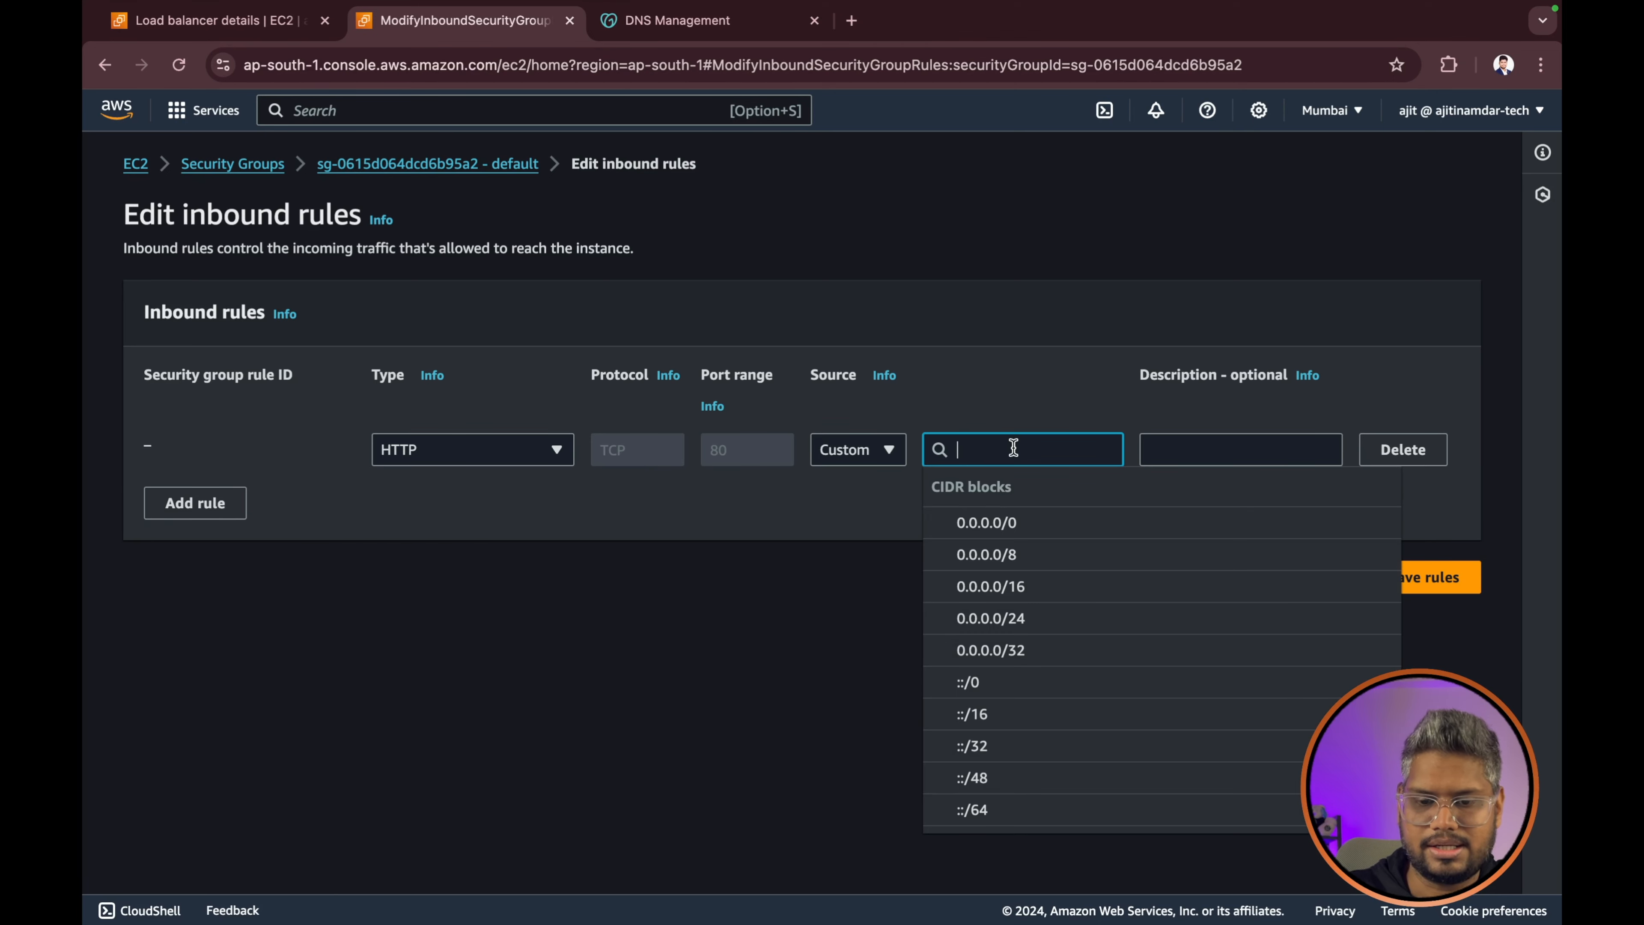
click(1007, 522)
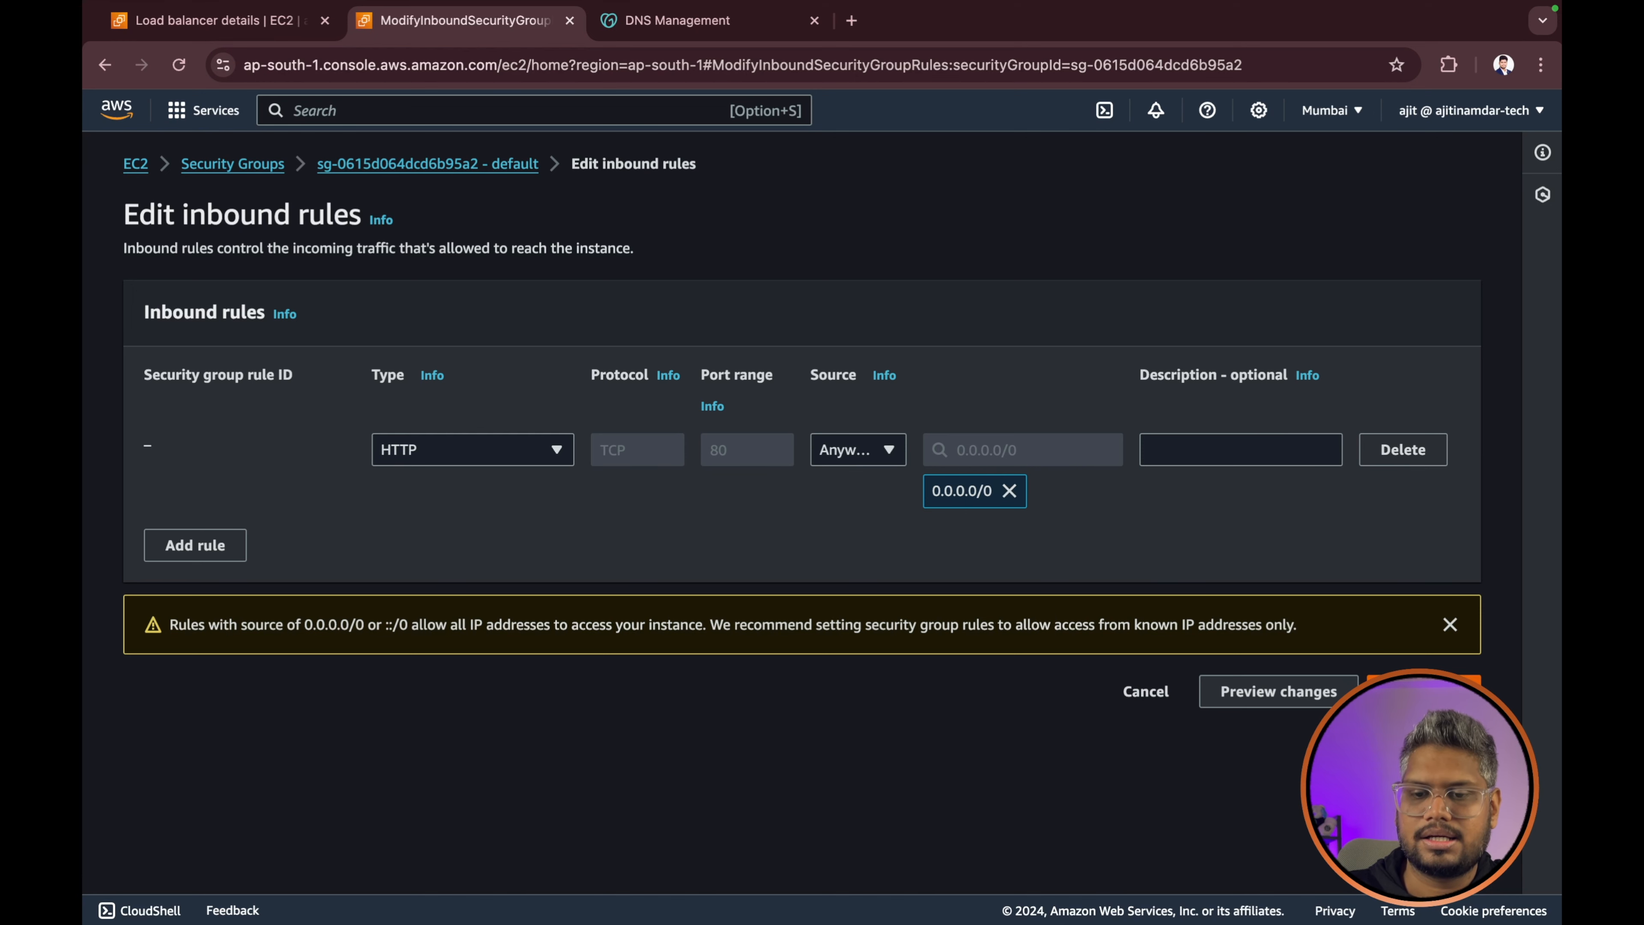
click(1423, 691)
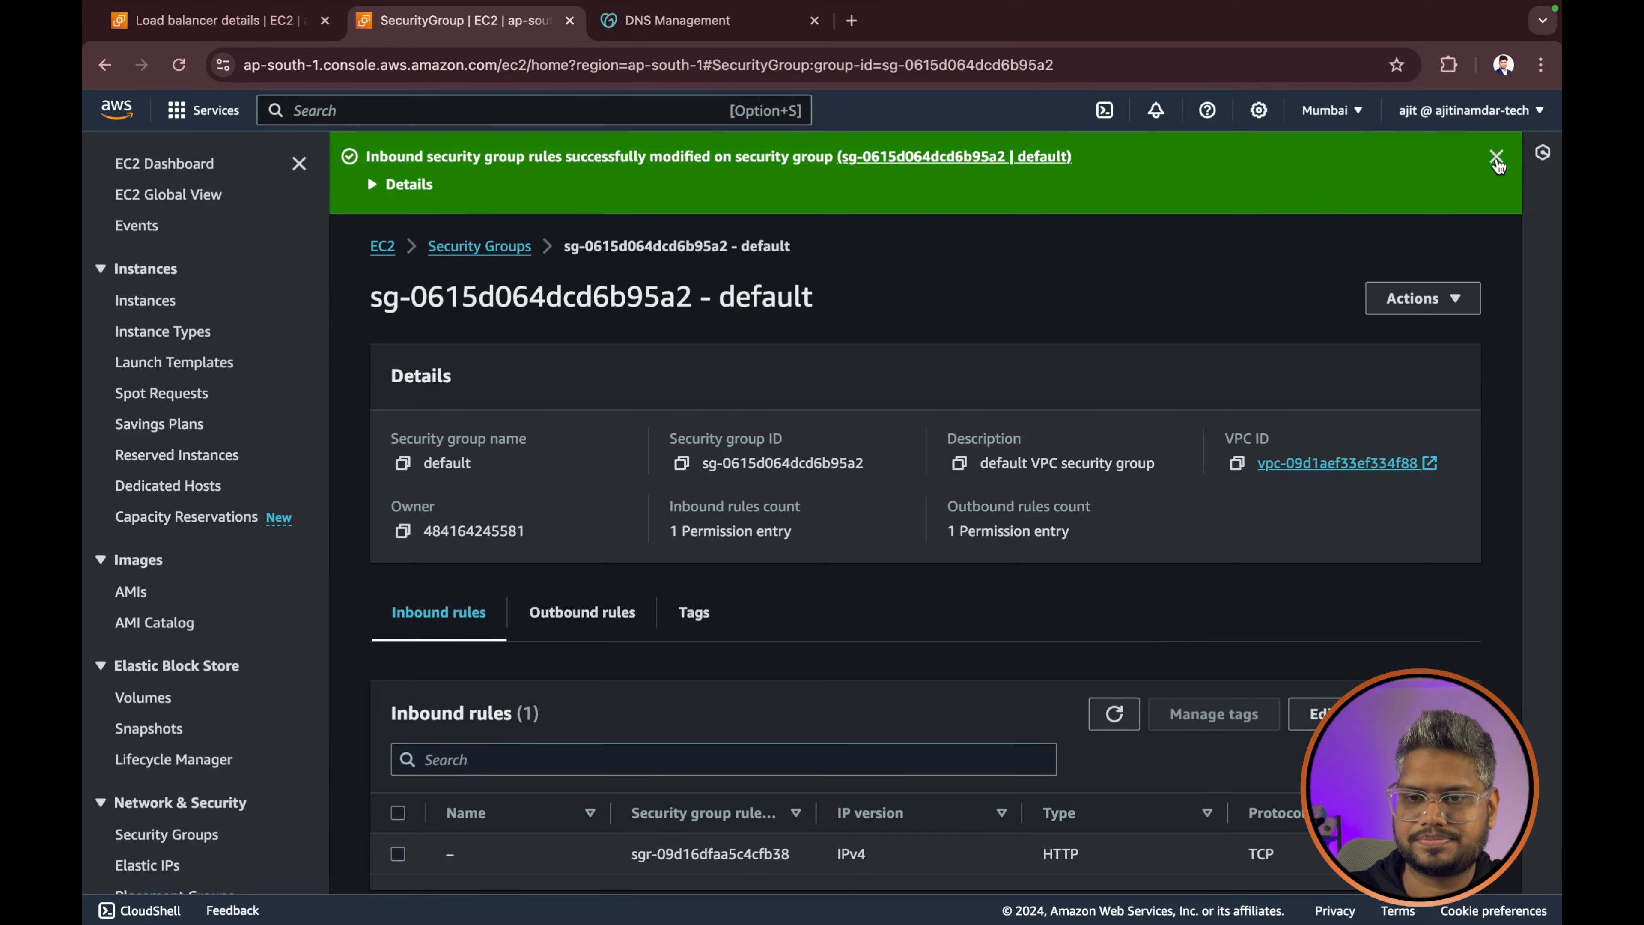
click(1496, 159)
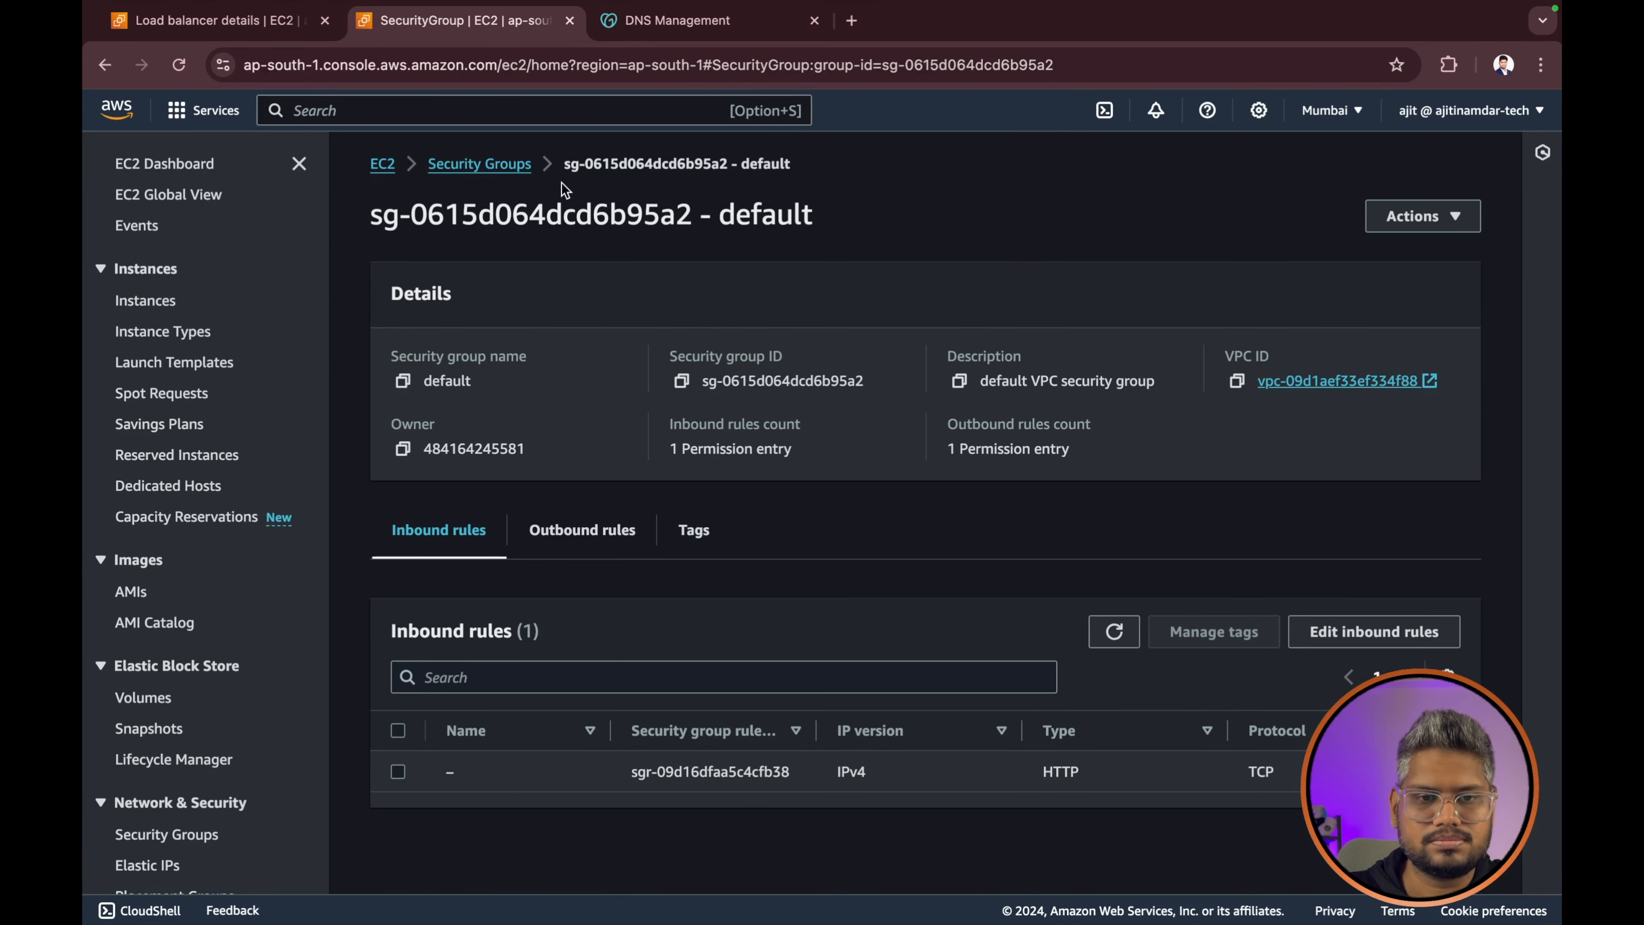
- Go to the list of load balancers and refresh it repeatedly to check the state of demo-godaddy-route53
click(385, 166)
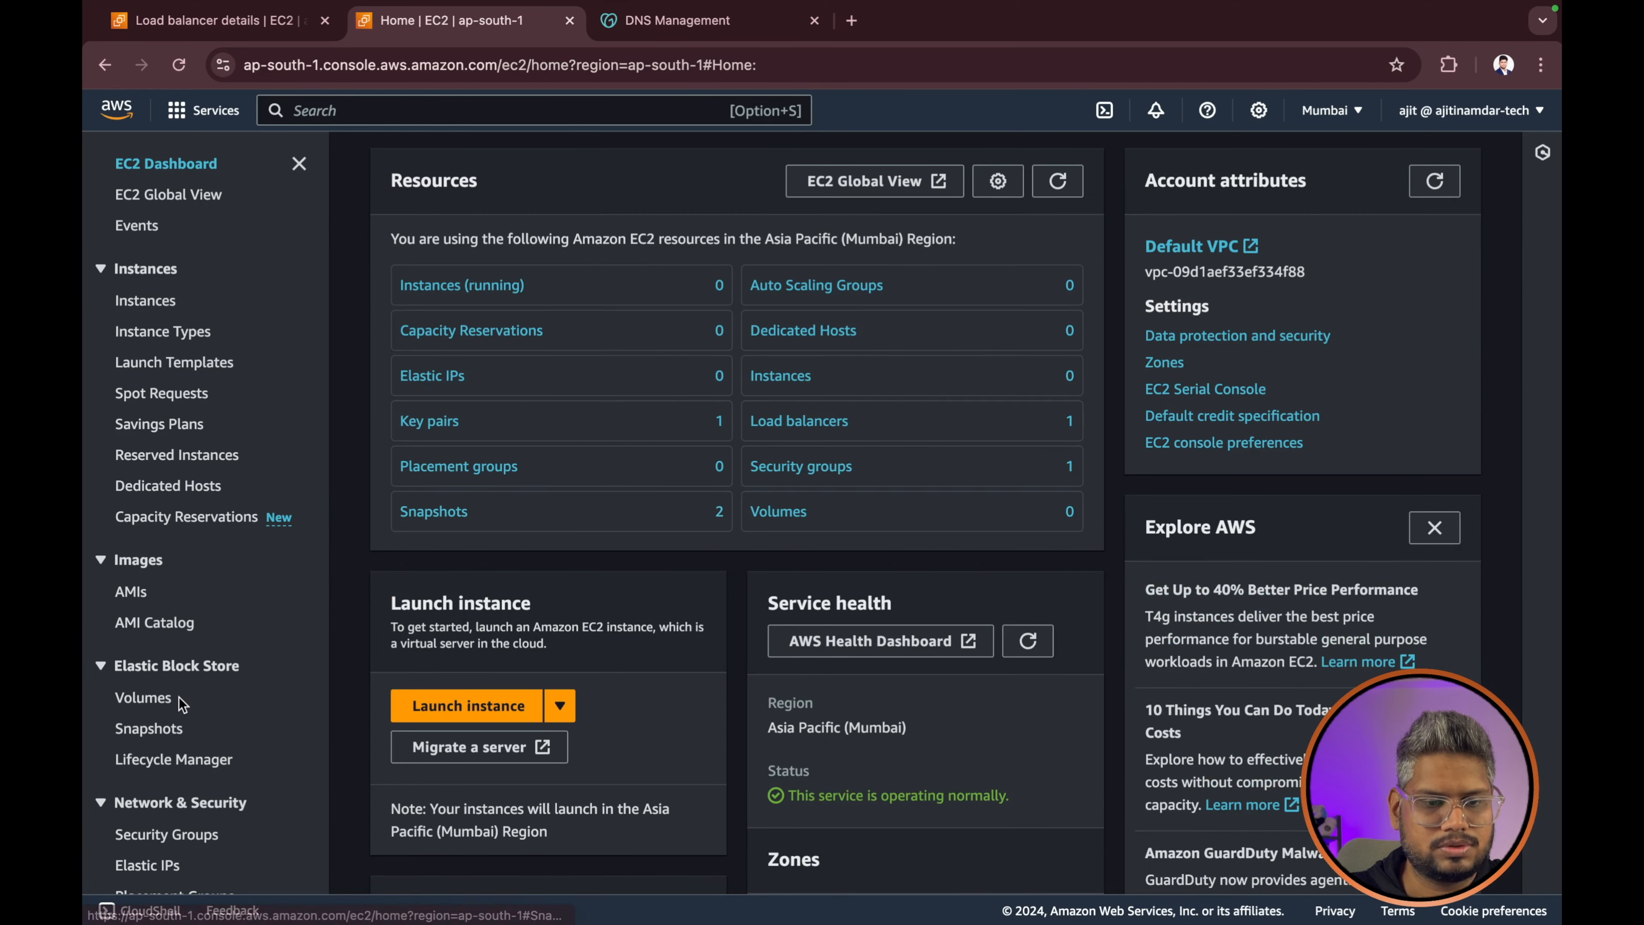
scroll(186, 696, down, 5)
click(155, 758)
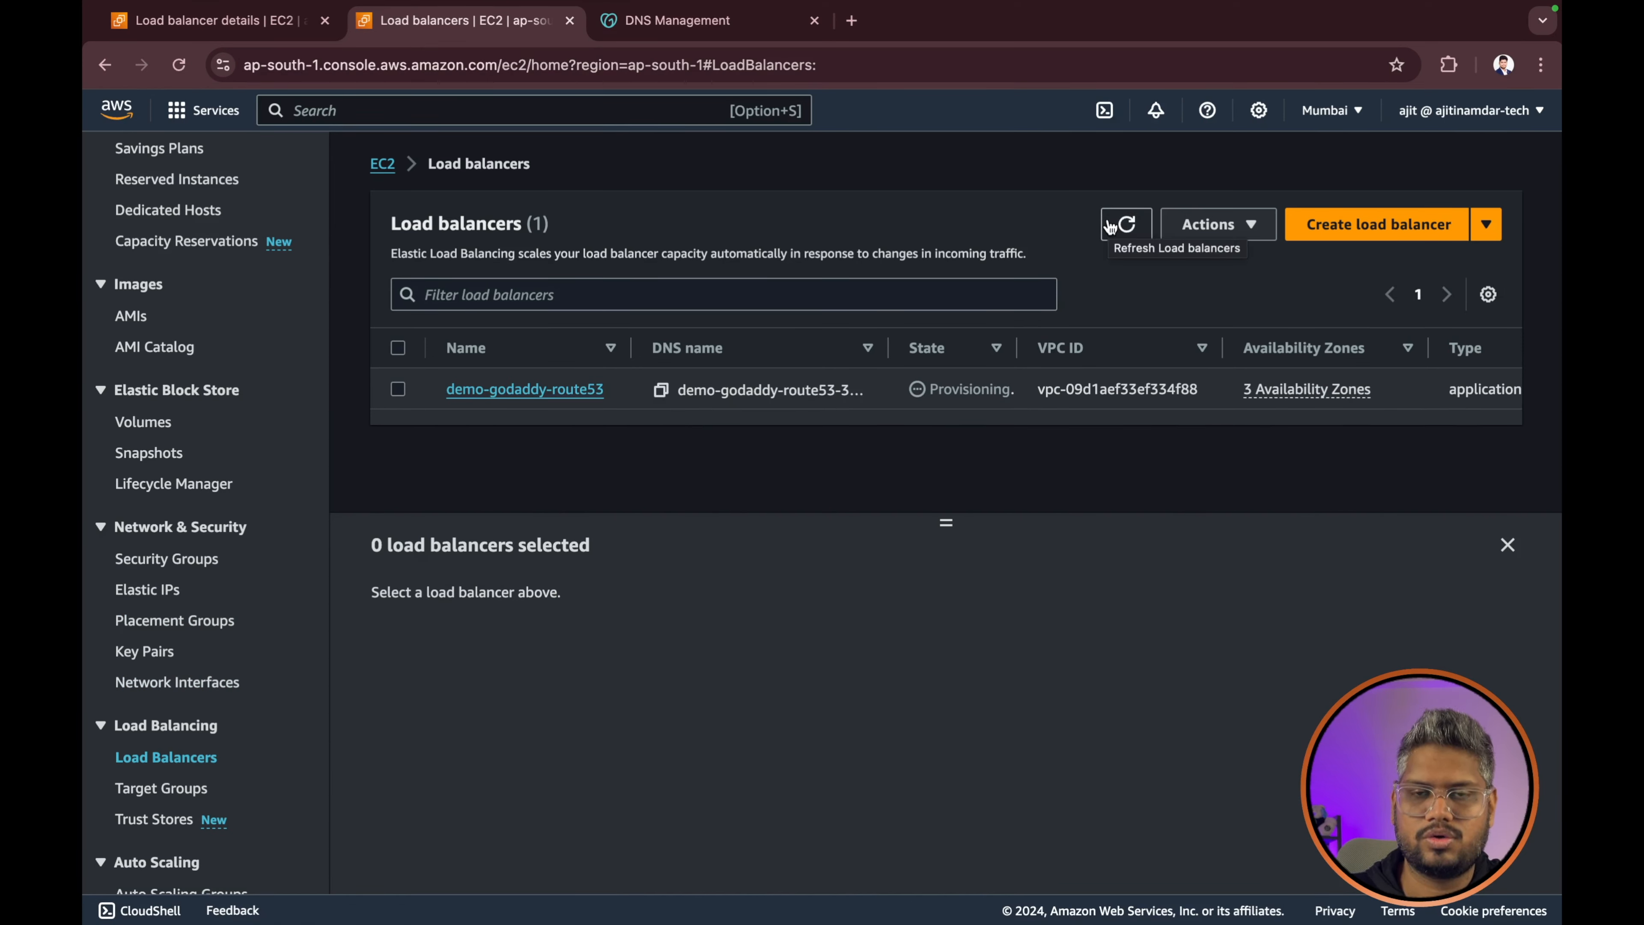
click(1124, 221)
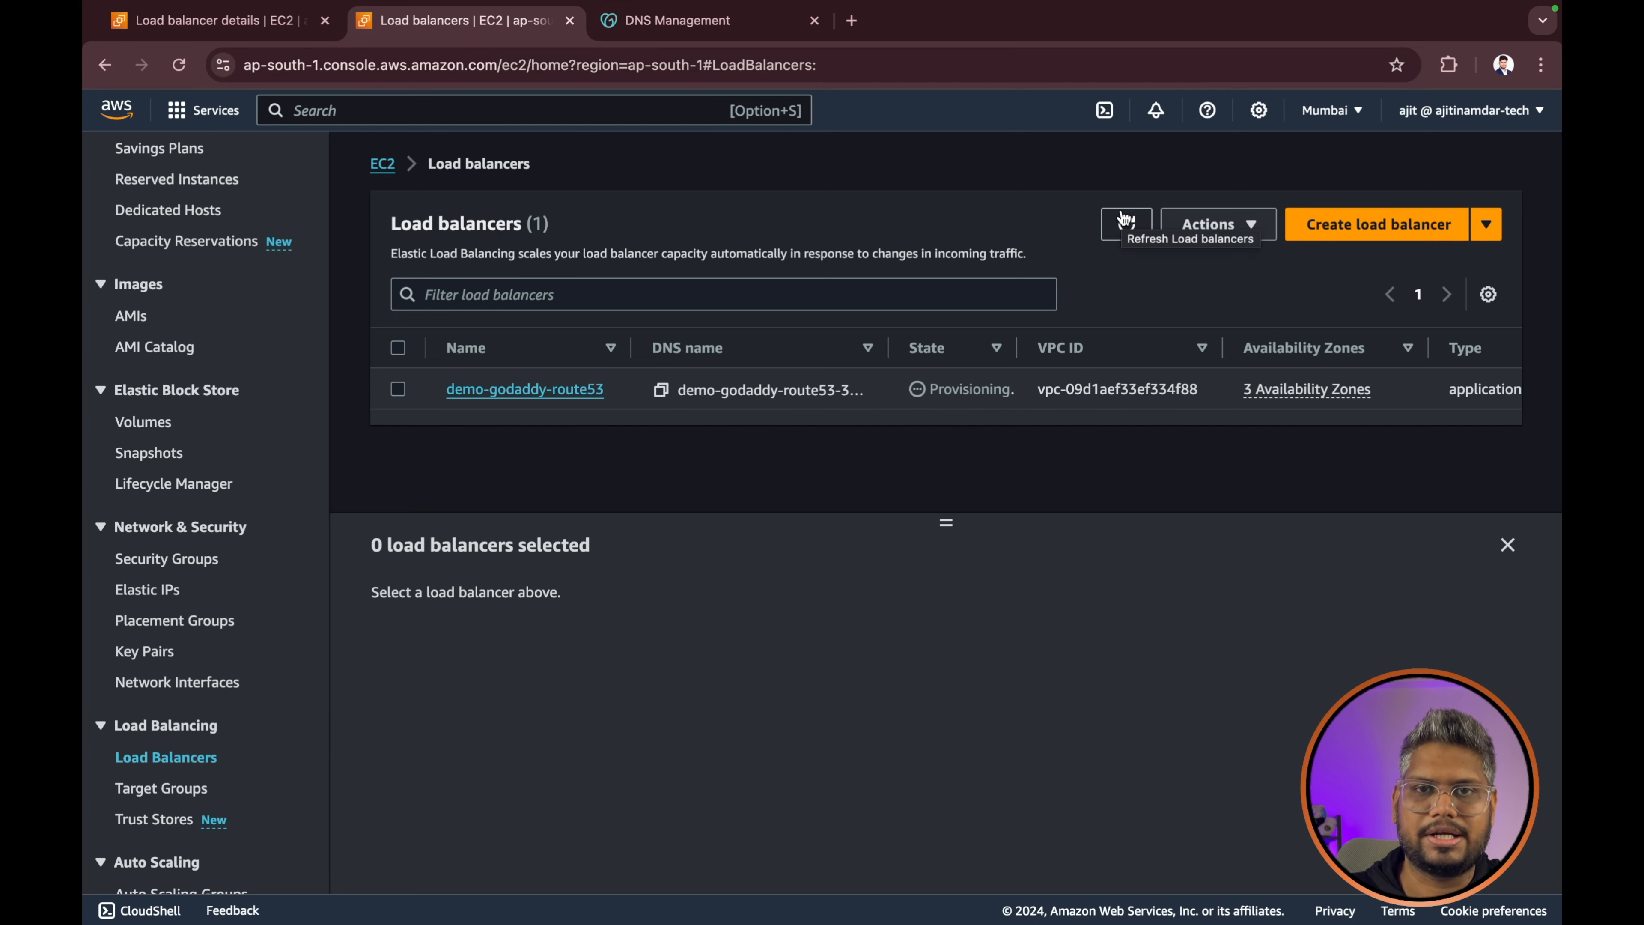
click(1125, 226)
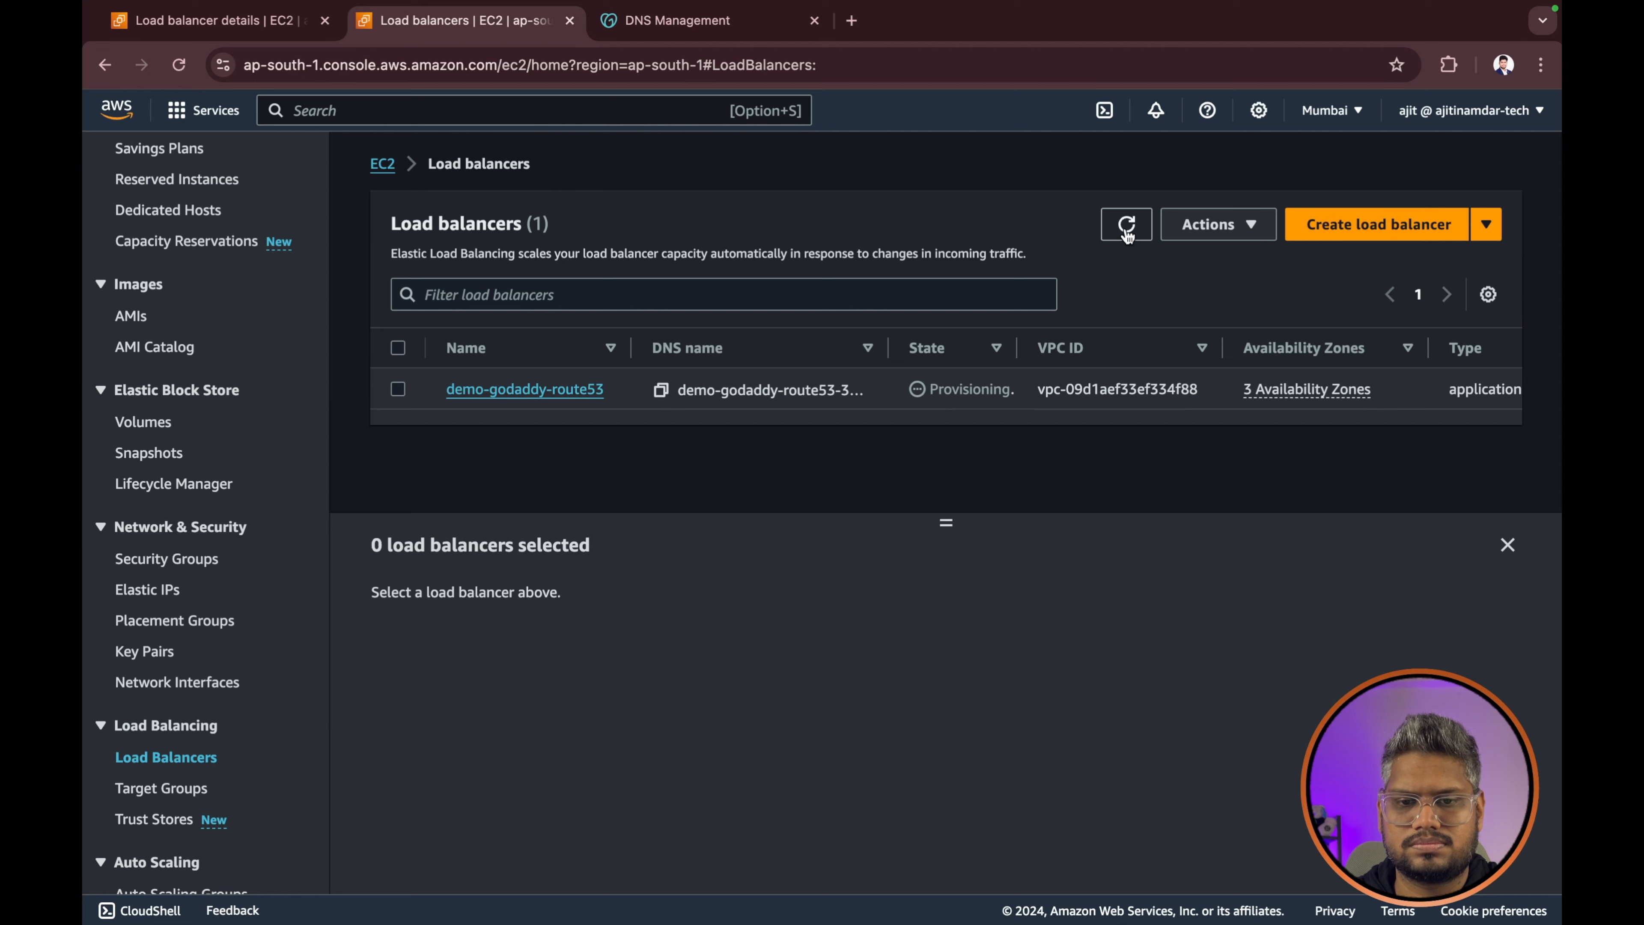
click(1126, 226)
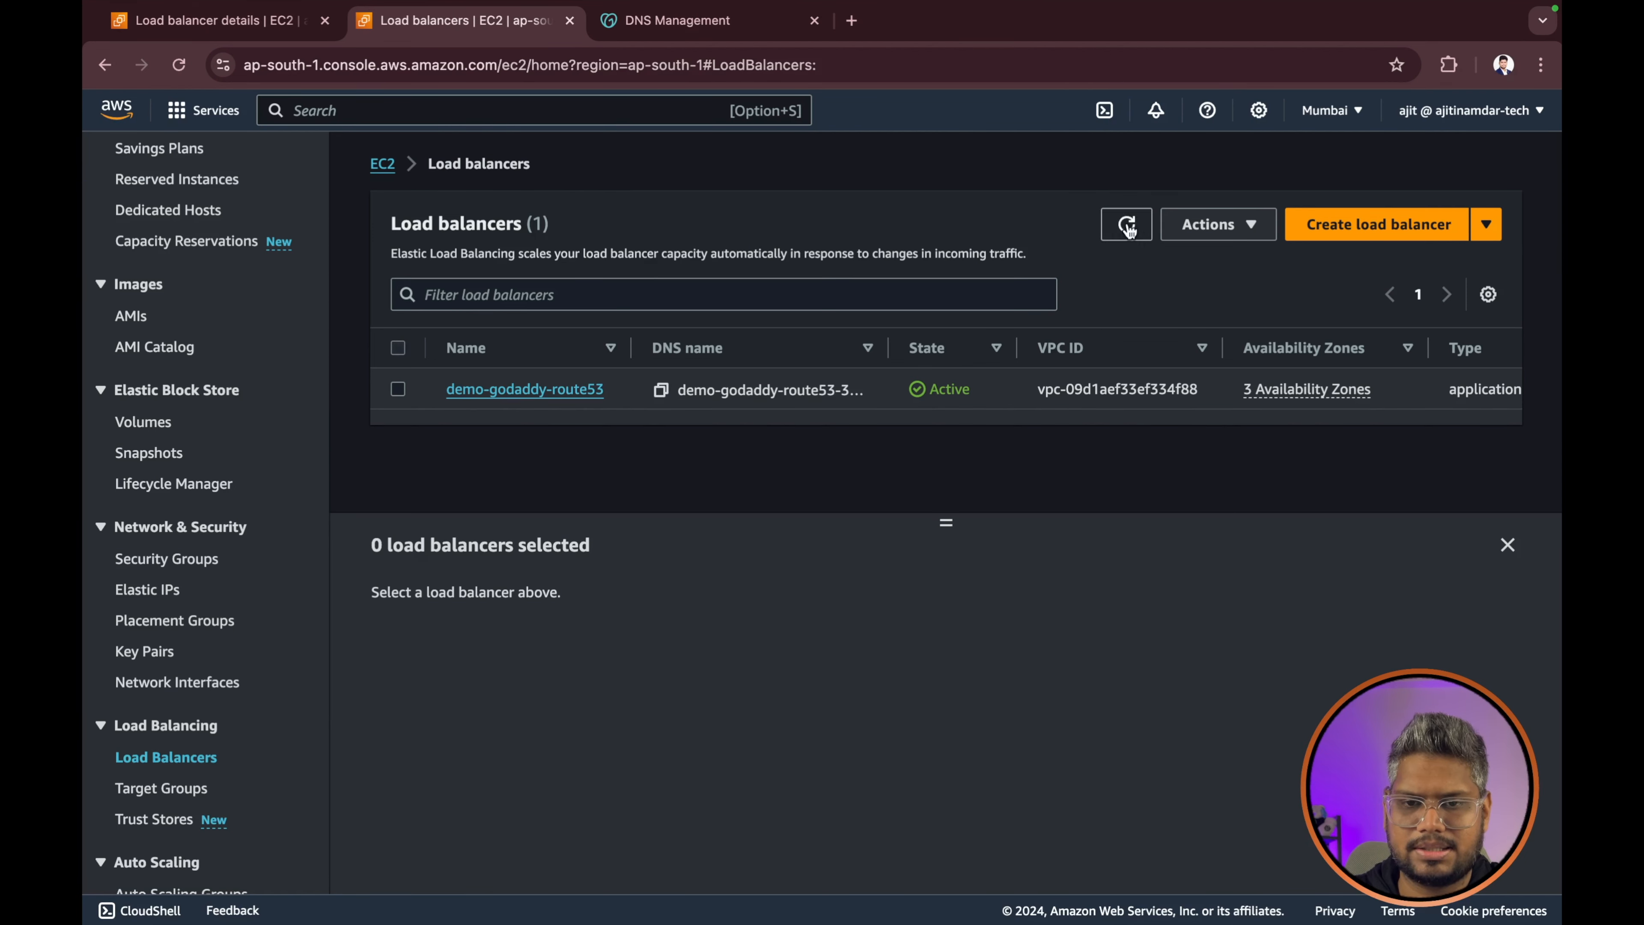
- Open the details of demo-godaddy-route53 and copy its DNS name
click(531, 390)
scroll(934, 386, down, 3)
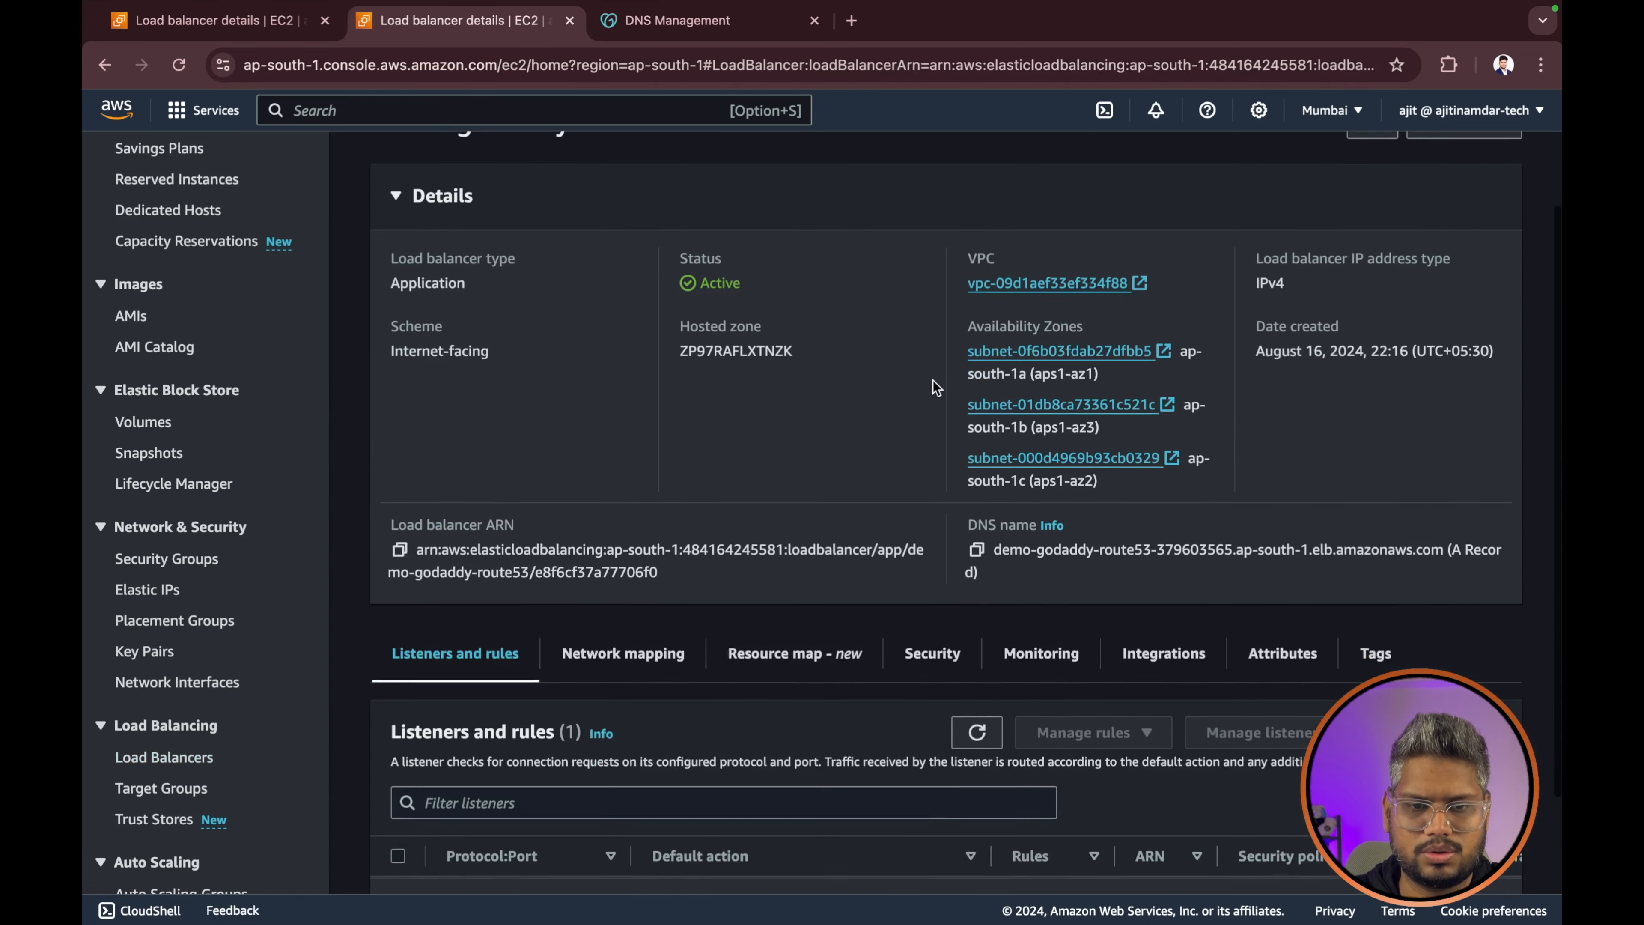
scroll(935, 386, down, 1)
click(977, 480)
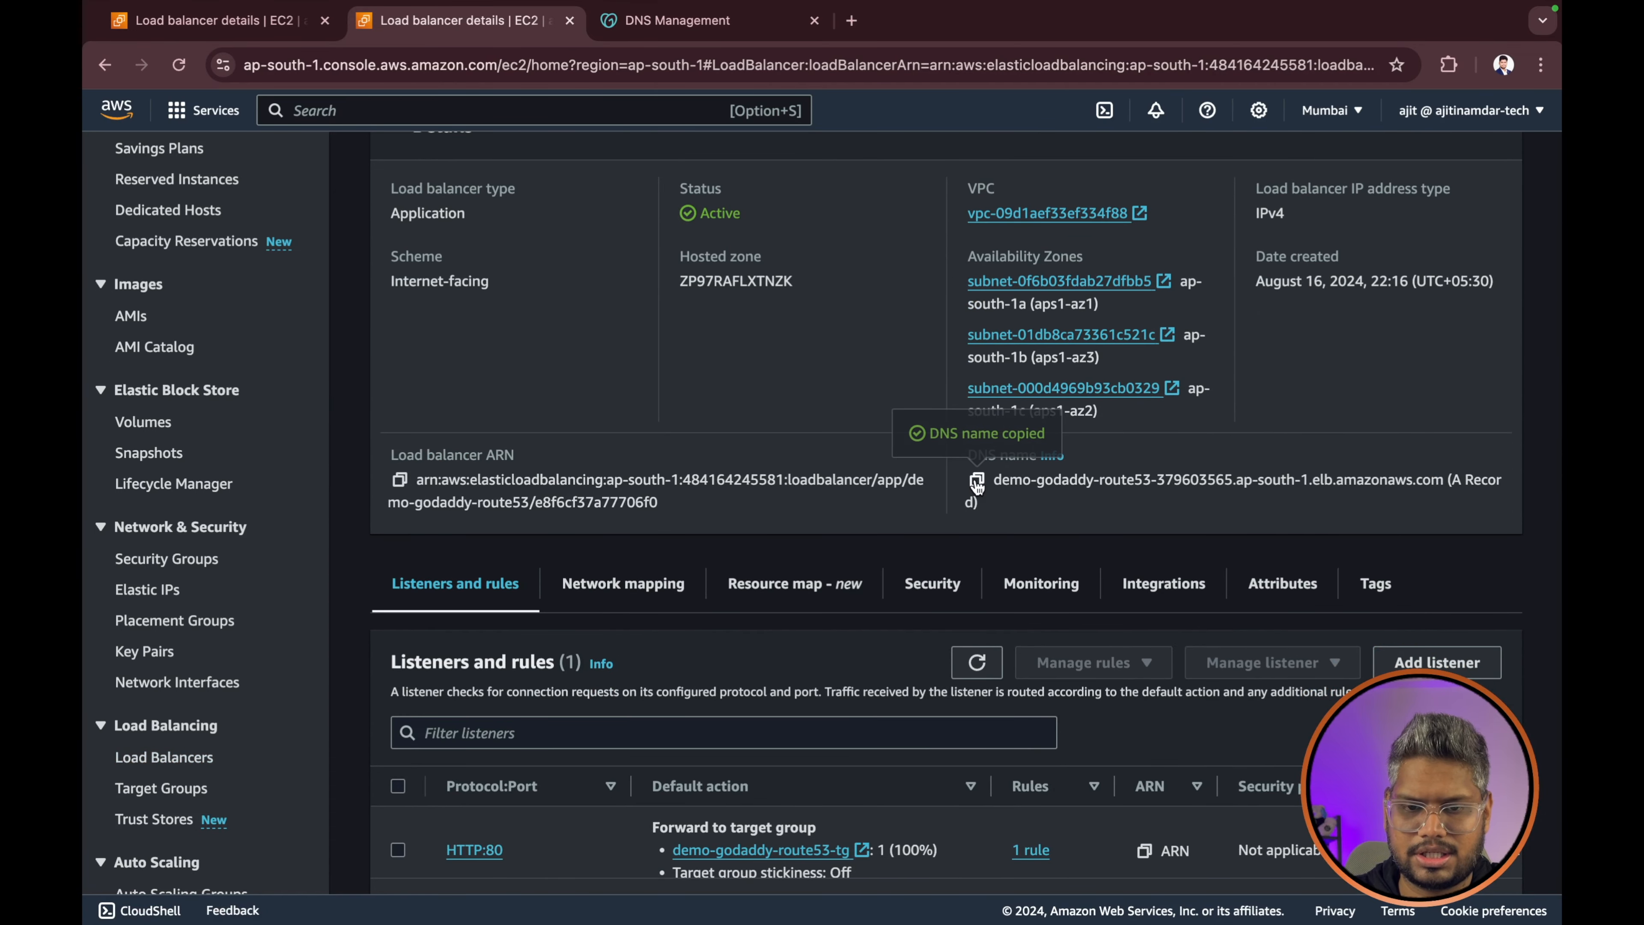
- Try to load the copied DNS name in a new browser tab, and close that tab
click(851, 20)
key(super+v)
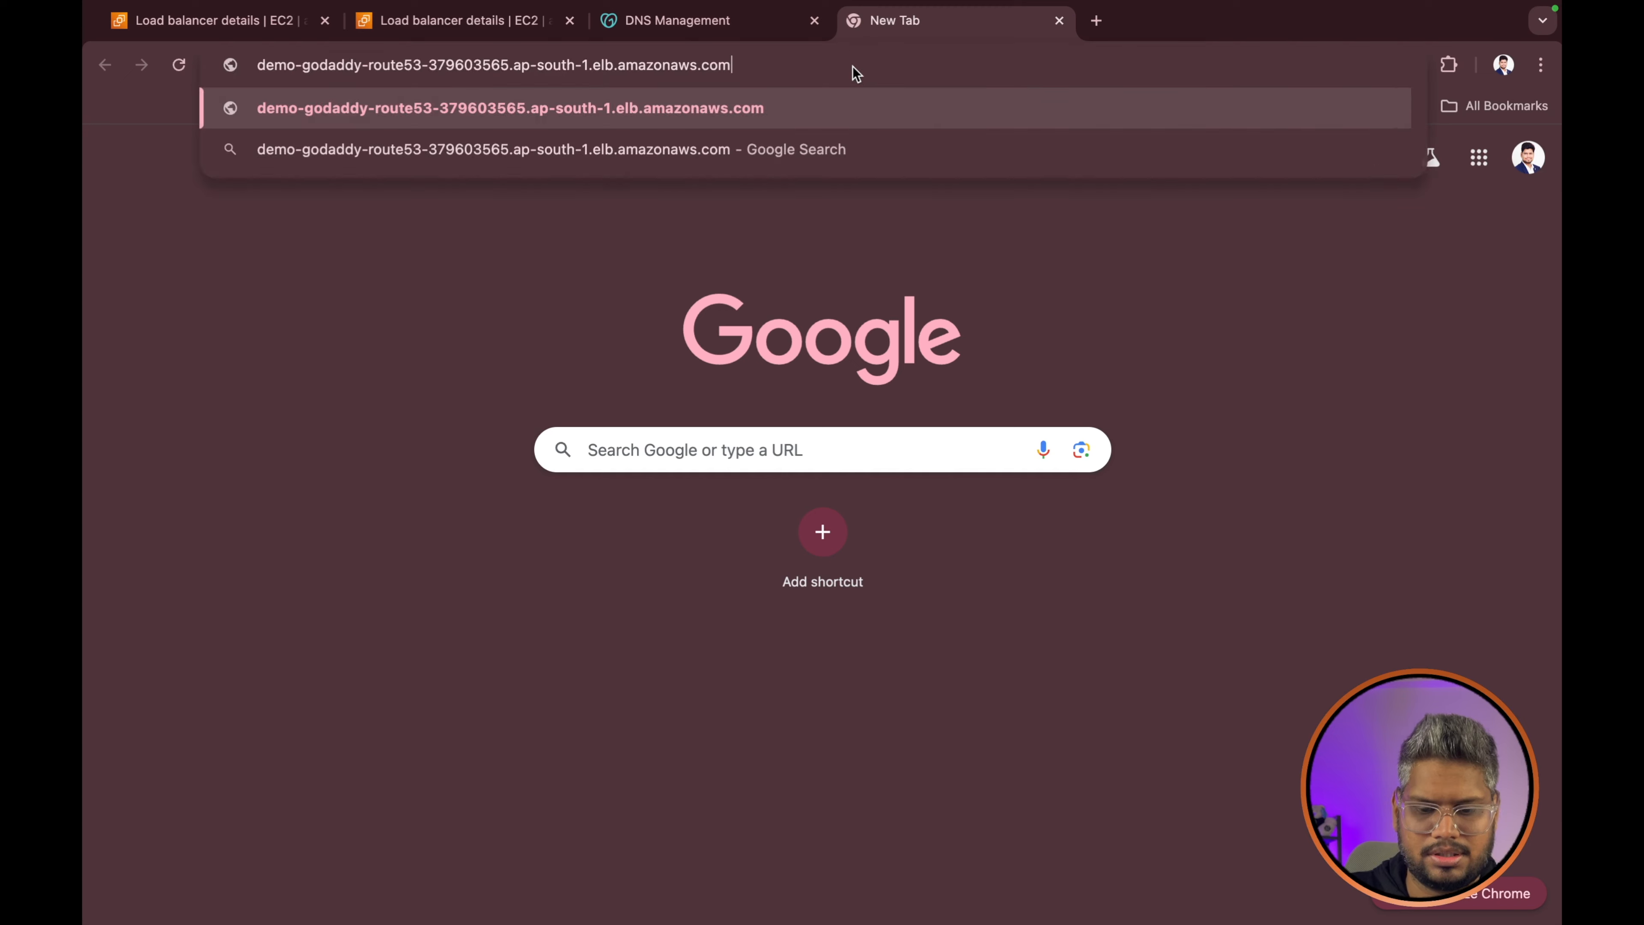
key(Return)
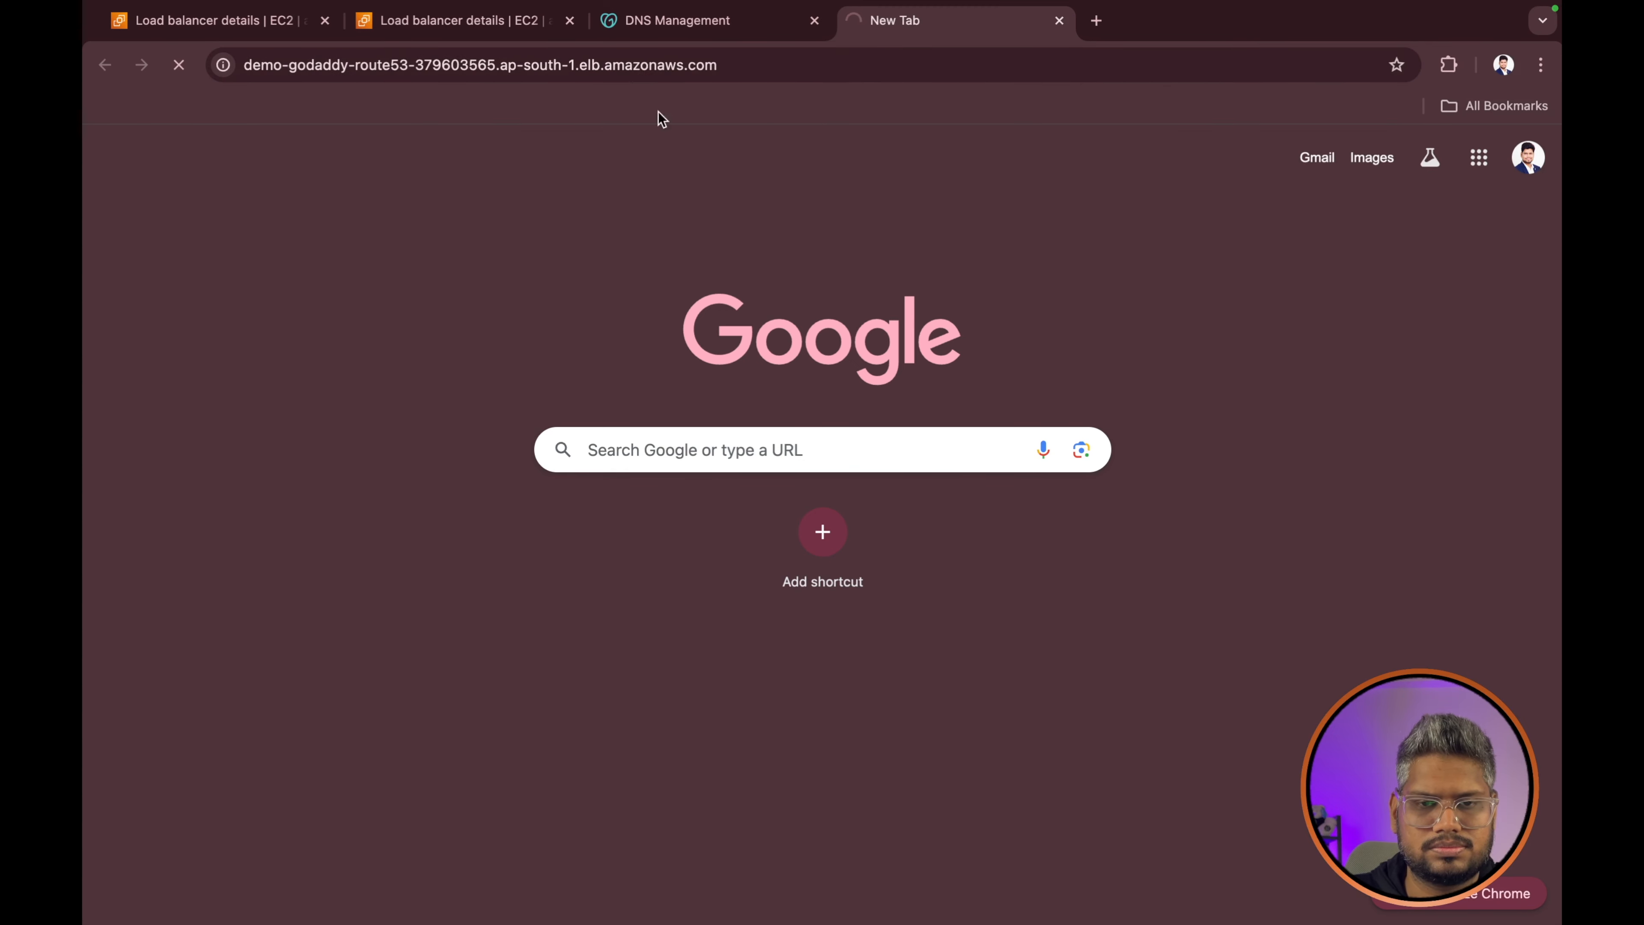
click(1059, 20)
- Open the default rule of the load balancer's HTTP:80 listener for editing
scroll(731, 707, down, 1)
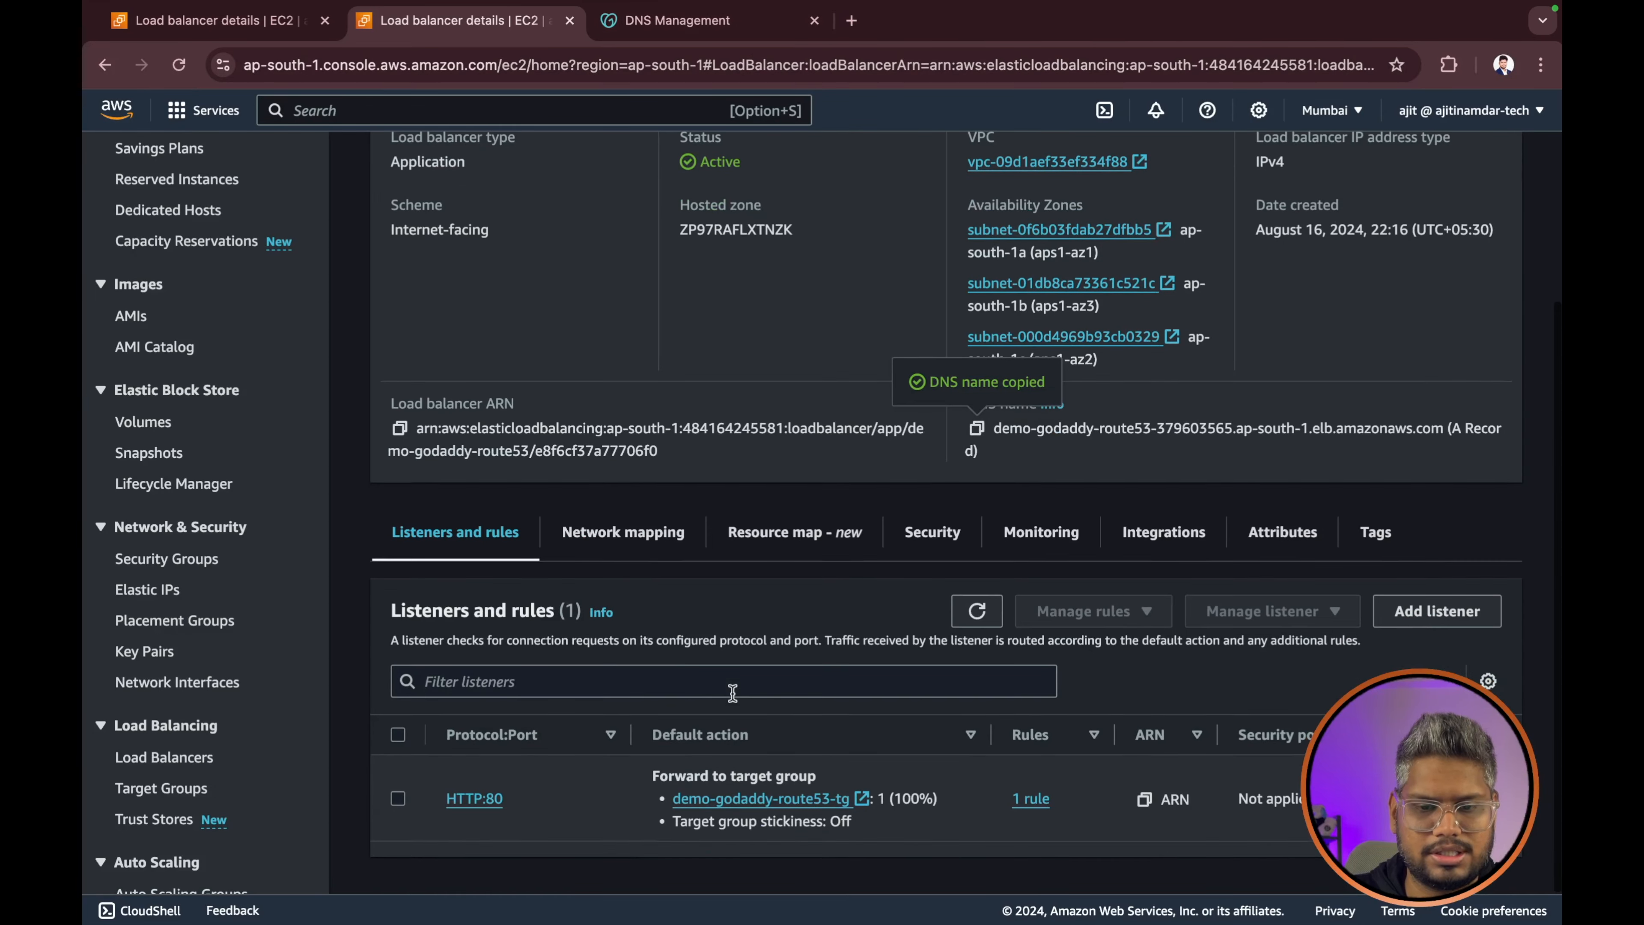
click(492, 800)
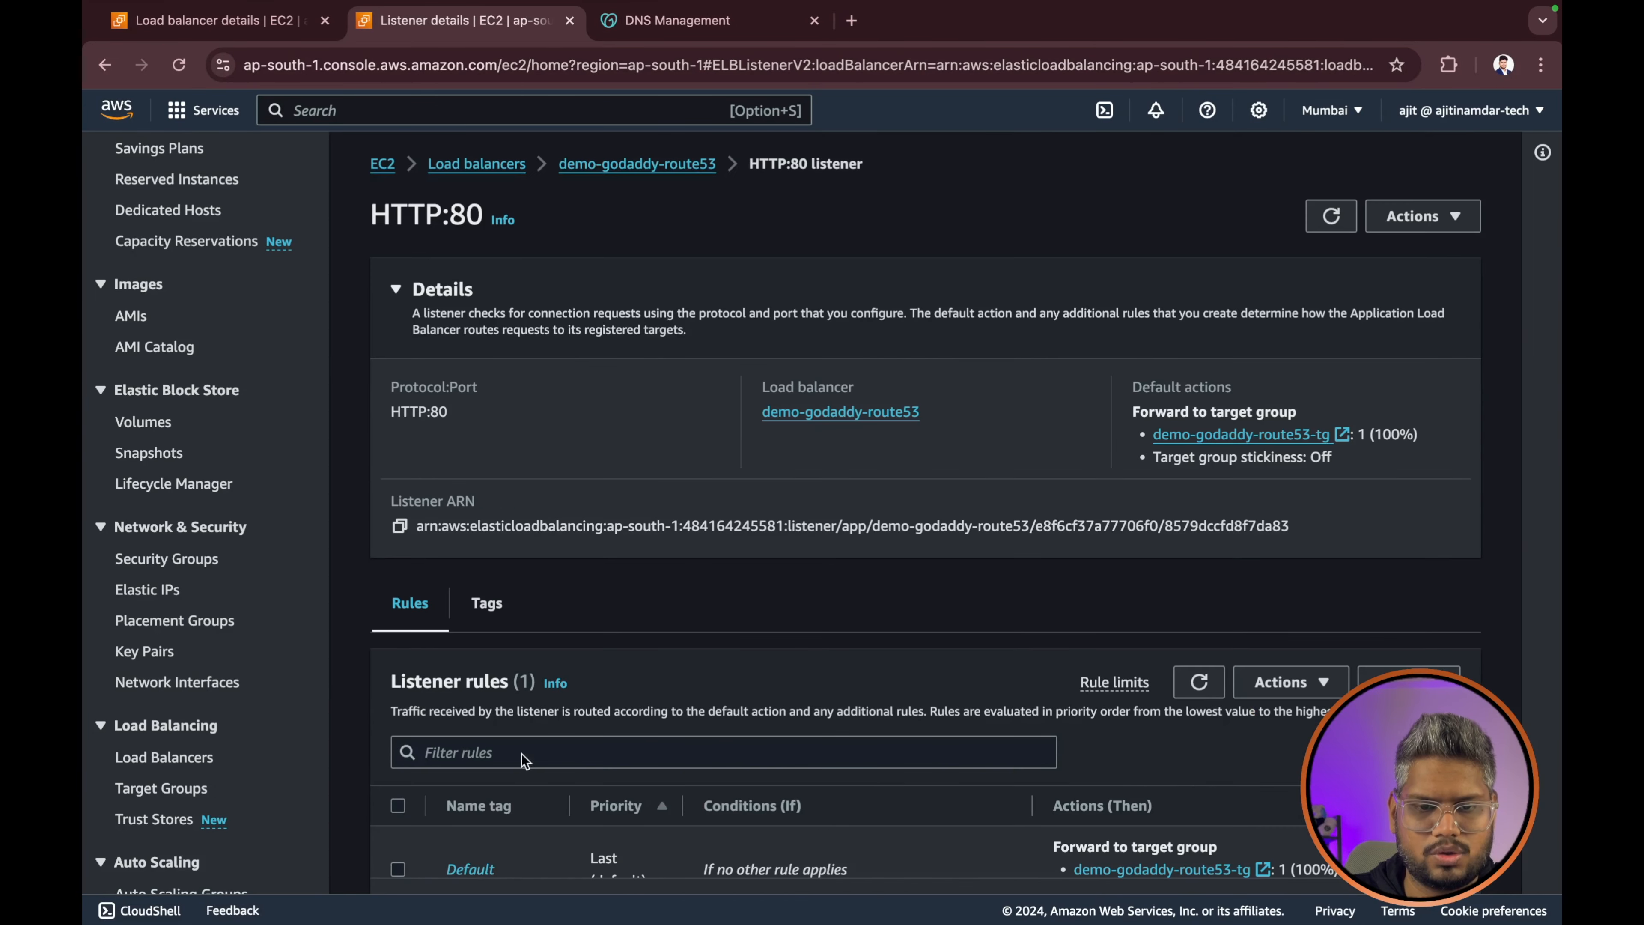
click(398, 798)
click(1285, 611)
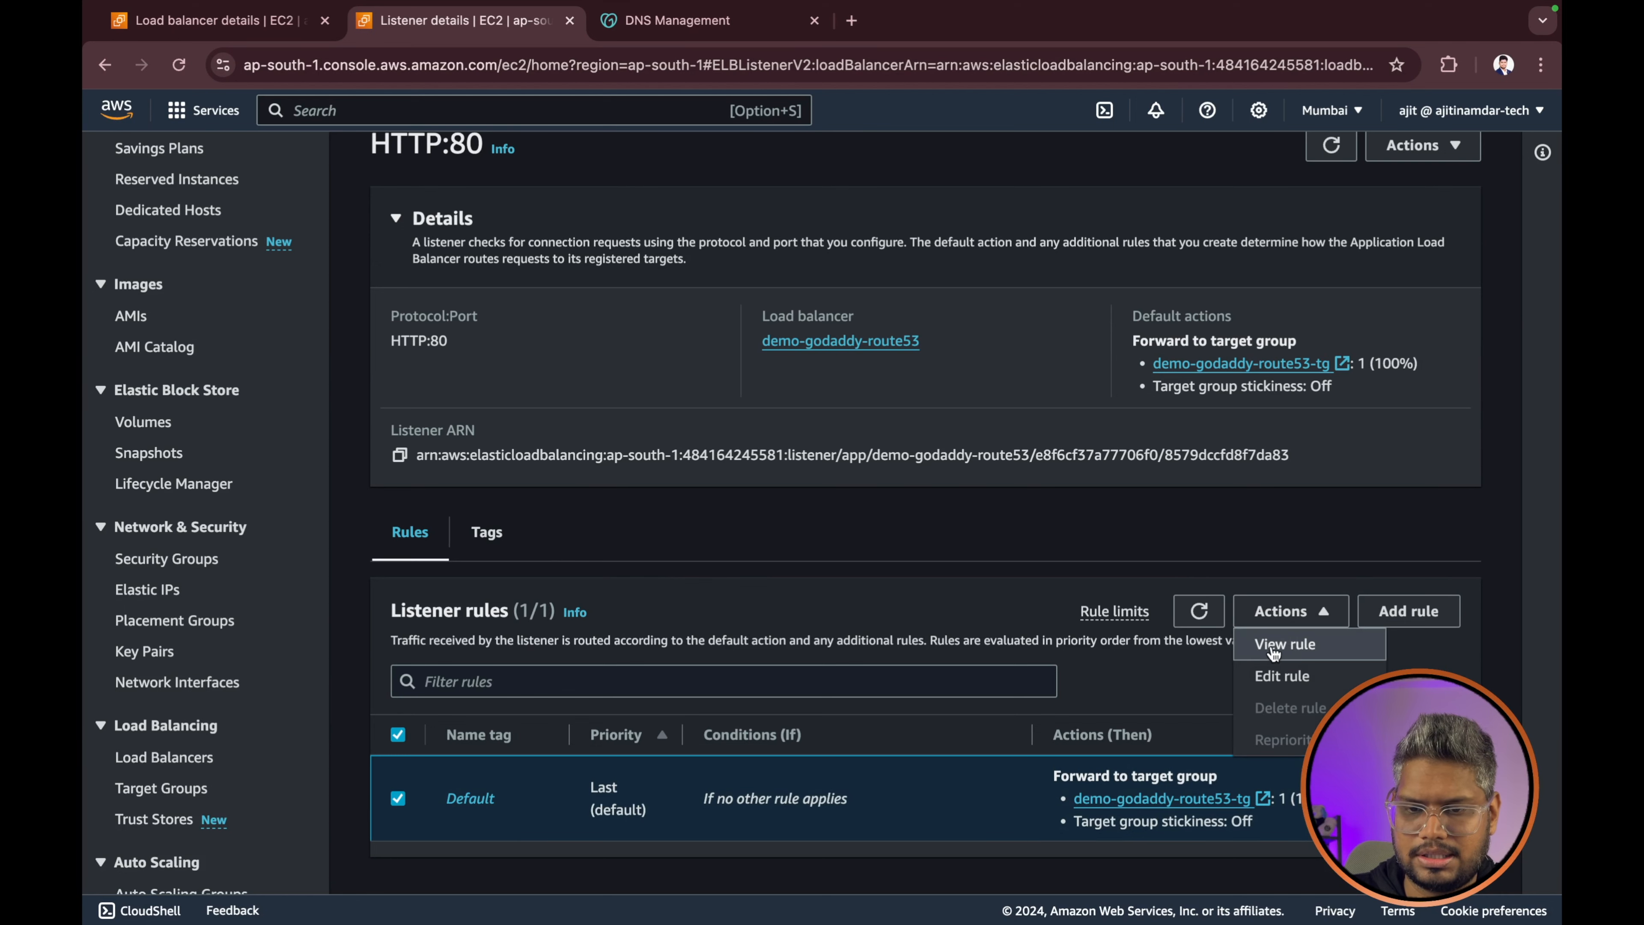
click(1282, 677)
scroll(360, 574, down, 5)
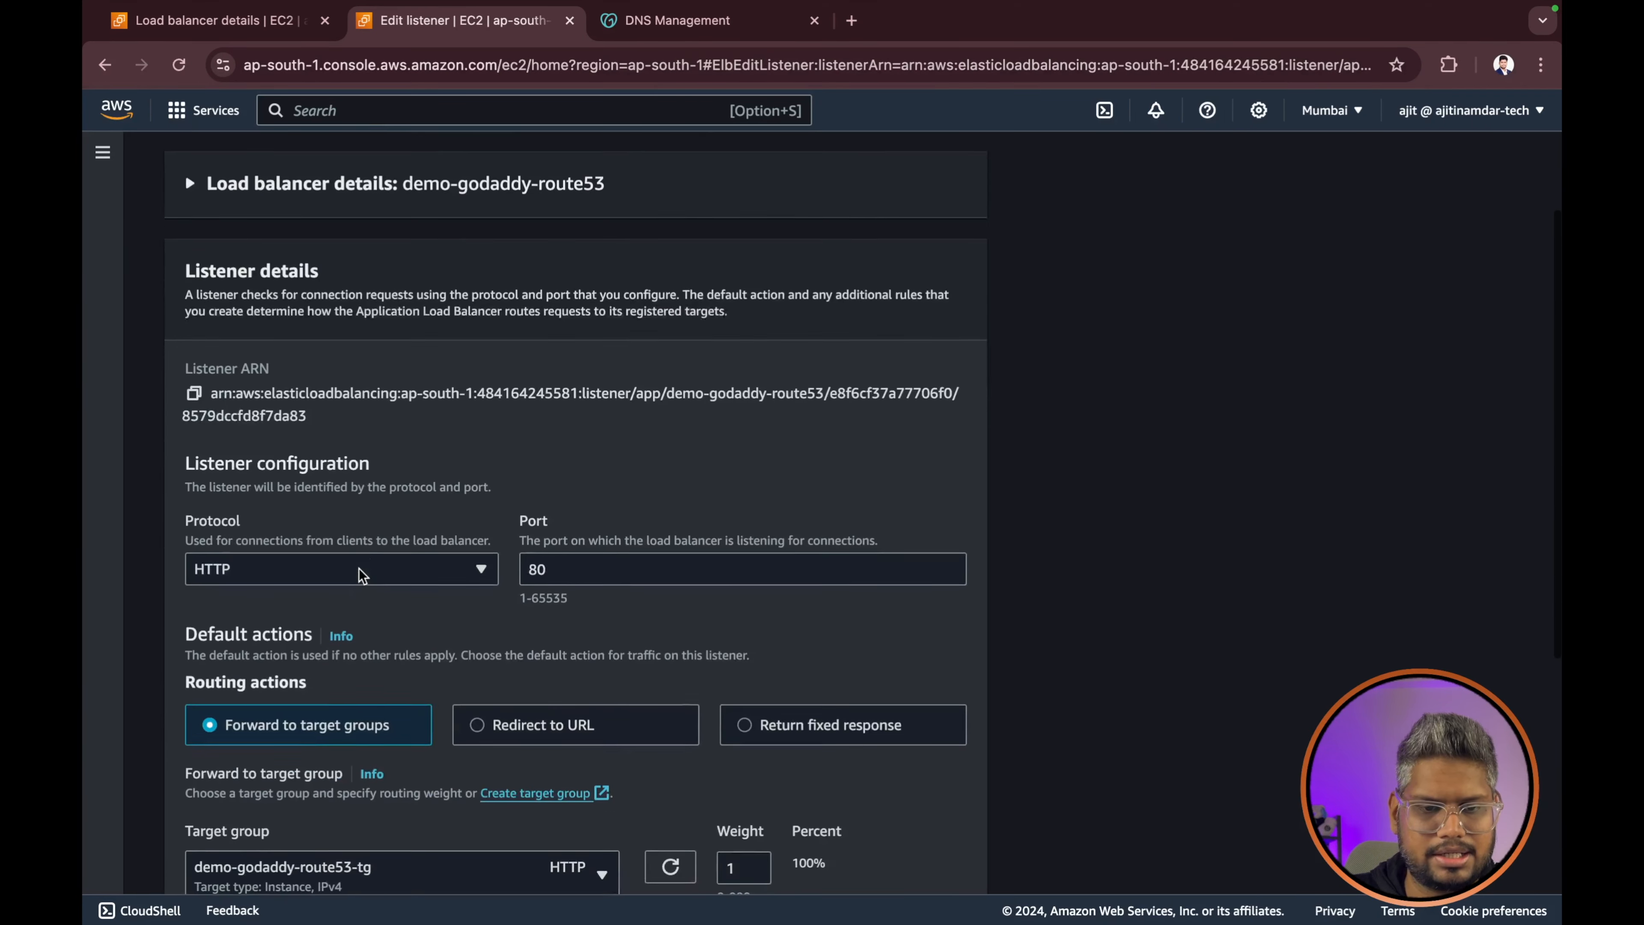
- Change the HTTP:80 listener's default routing action to return a fixed response with response code 200
scroll(360, 575, down, 1)
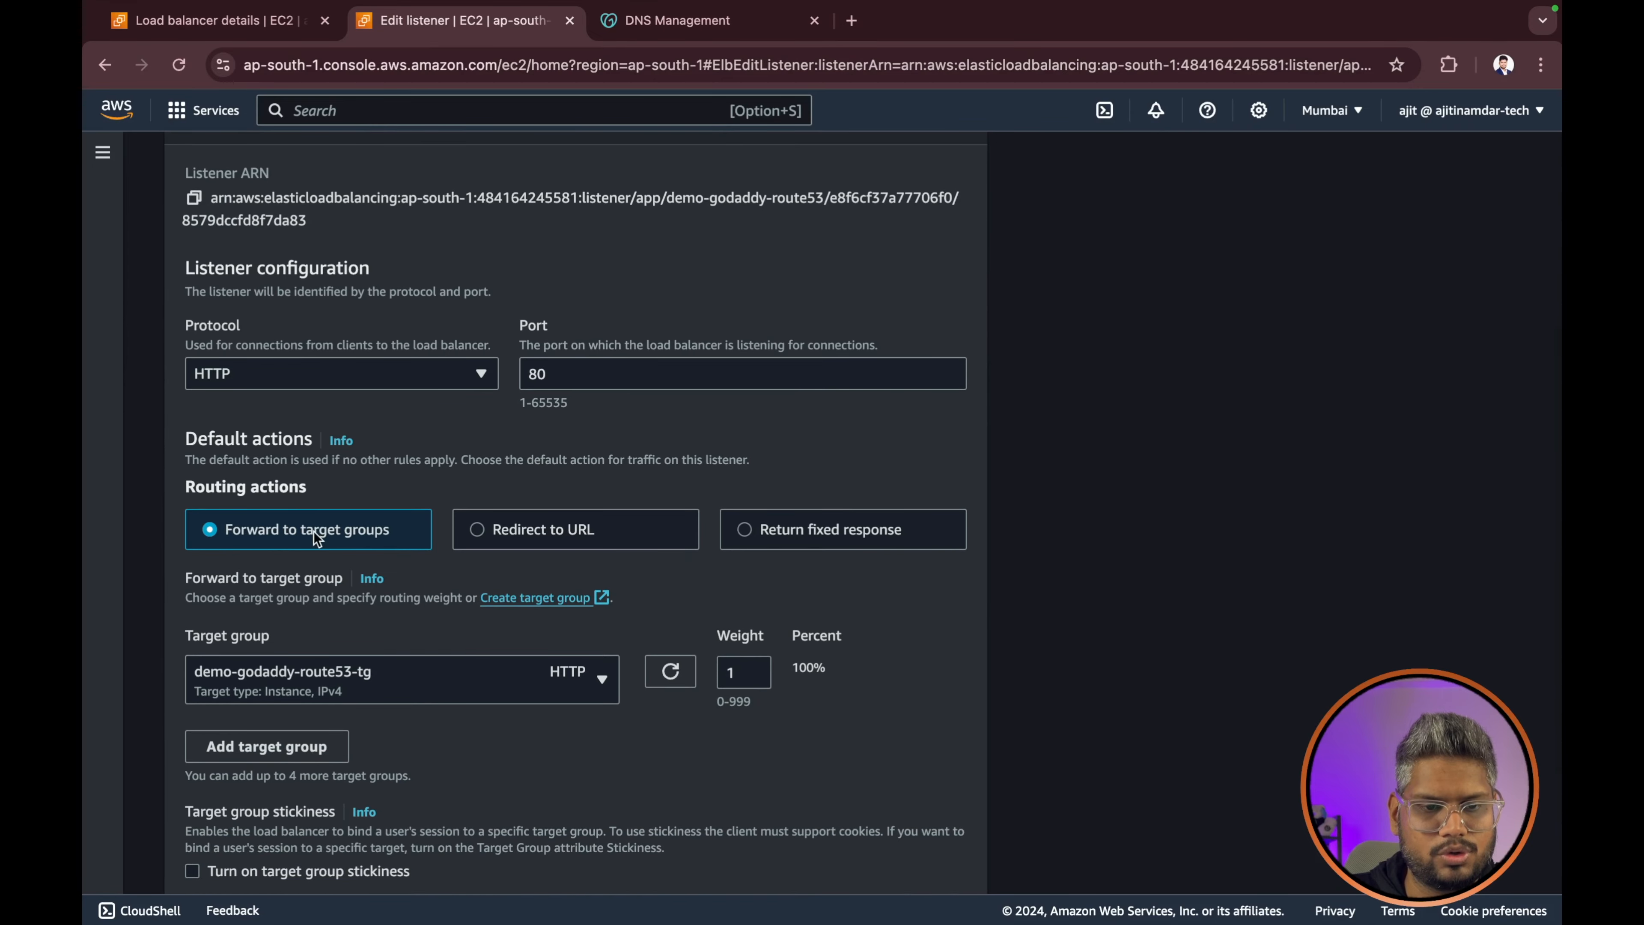
click(746, 531)
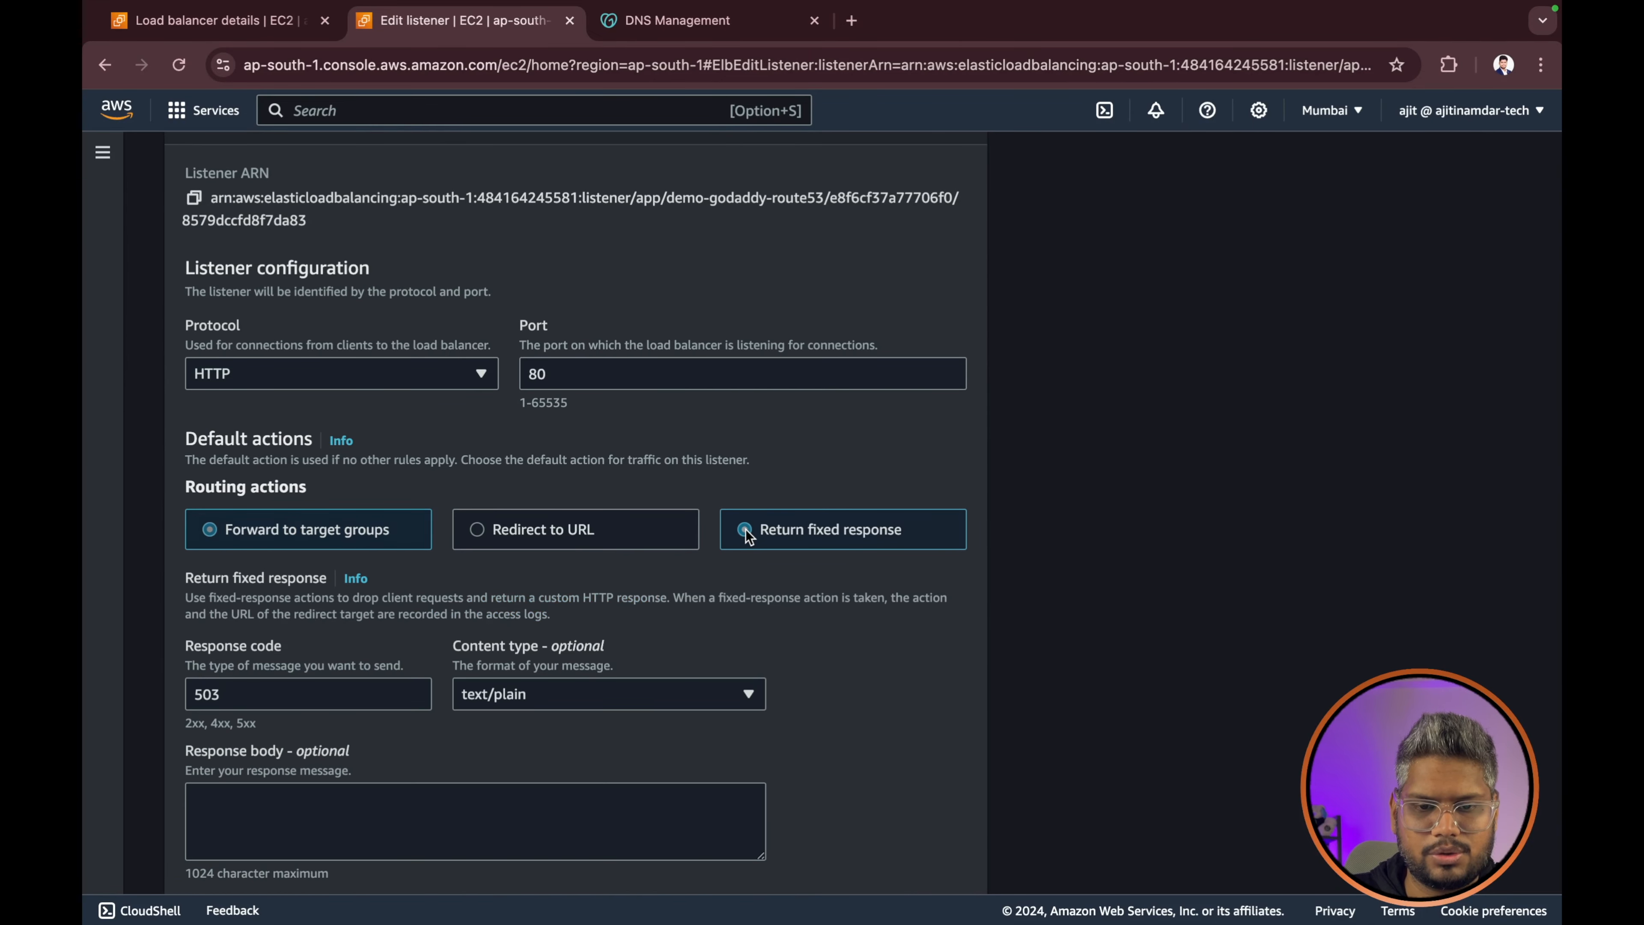
scroll(747, 537, down, 2)
double_click(245, 576)
text(200)
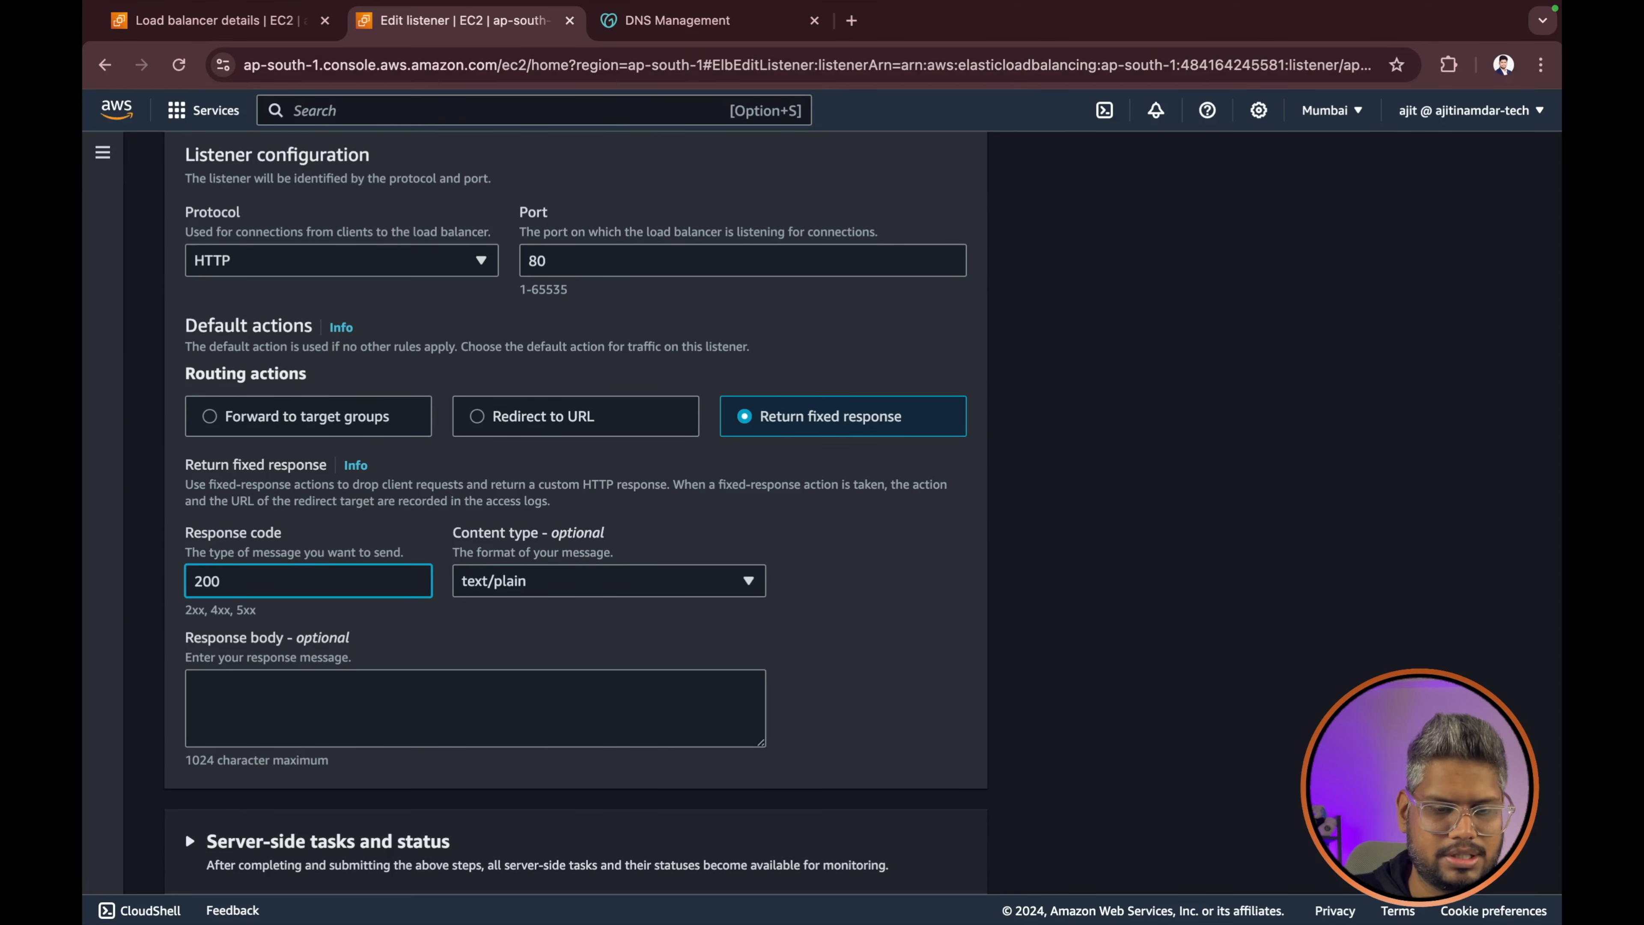
- Set the fixed response body to "Success!", save the listener changes, and dismiss the notification
click(236, 737)
text(Success)
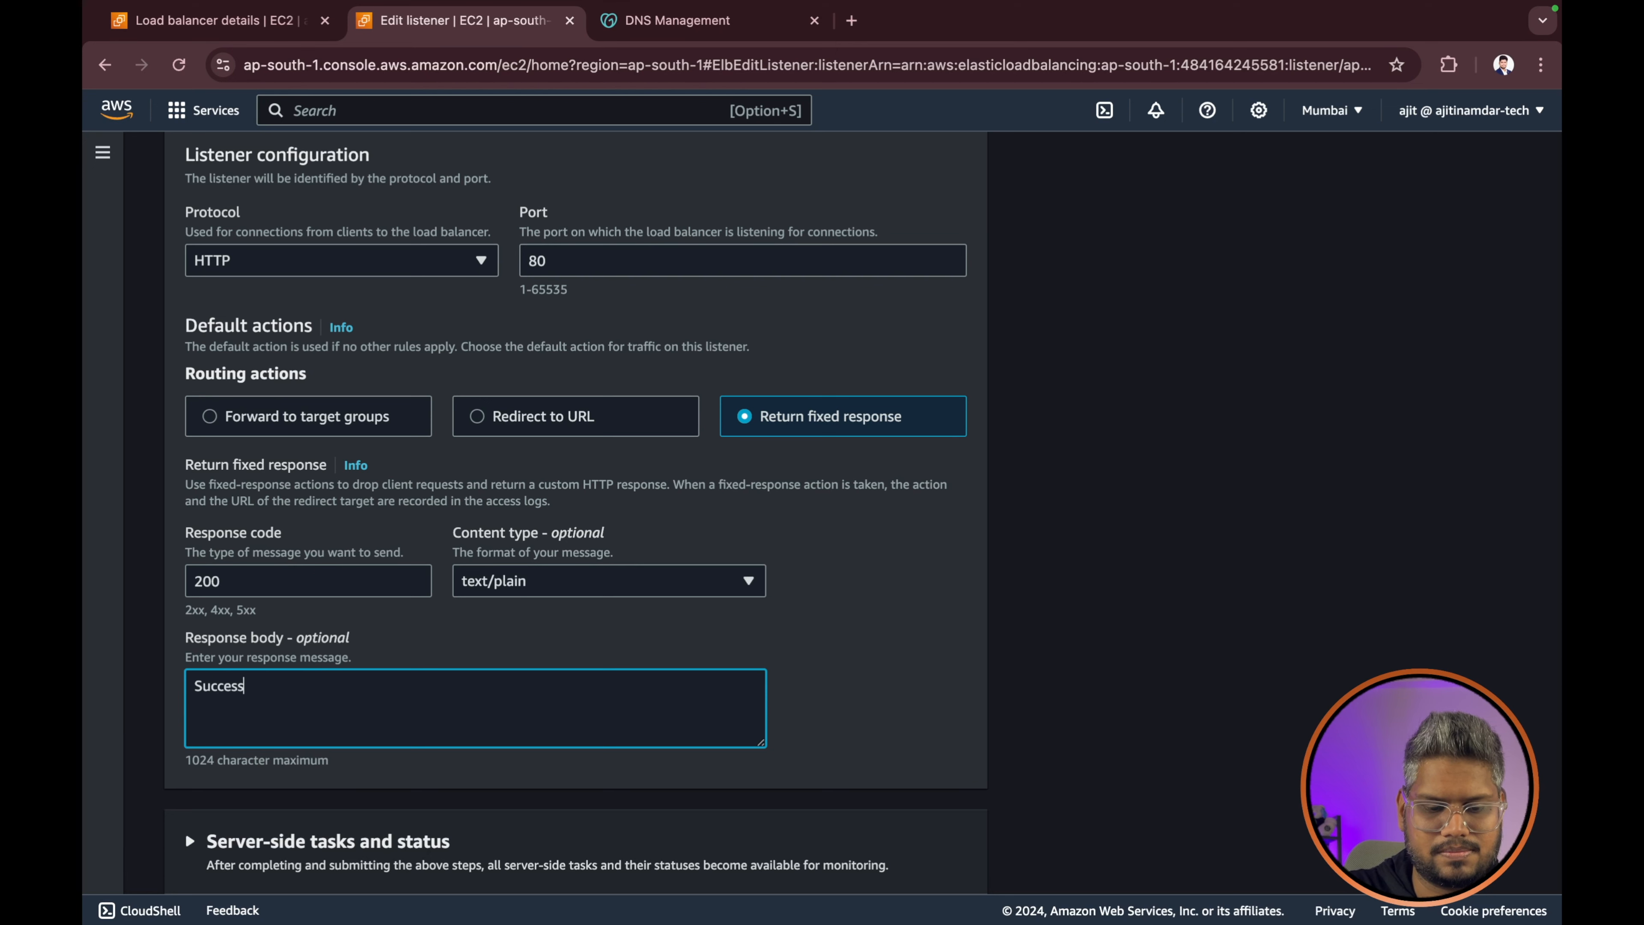
text(!)
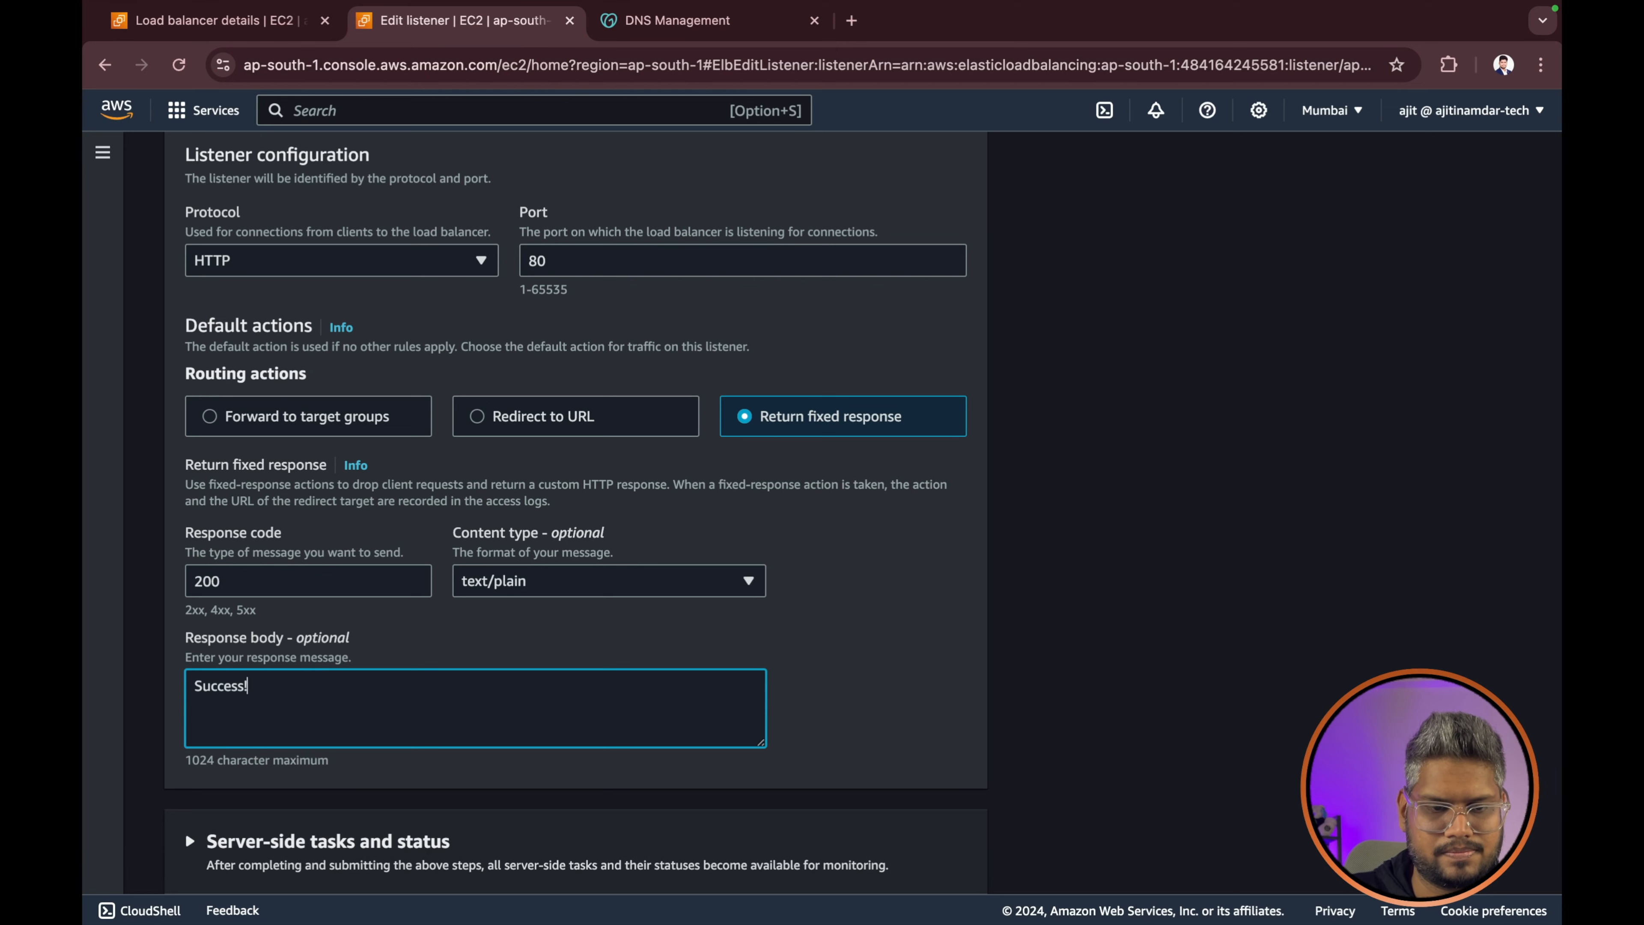
scroll(473, 728, down, 2)
click(942, 859)
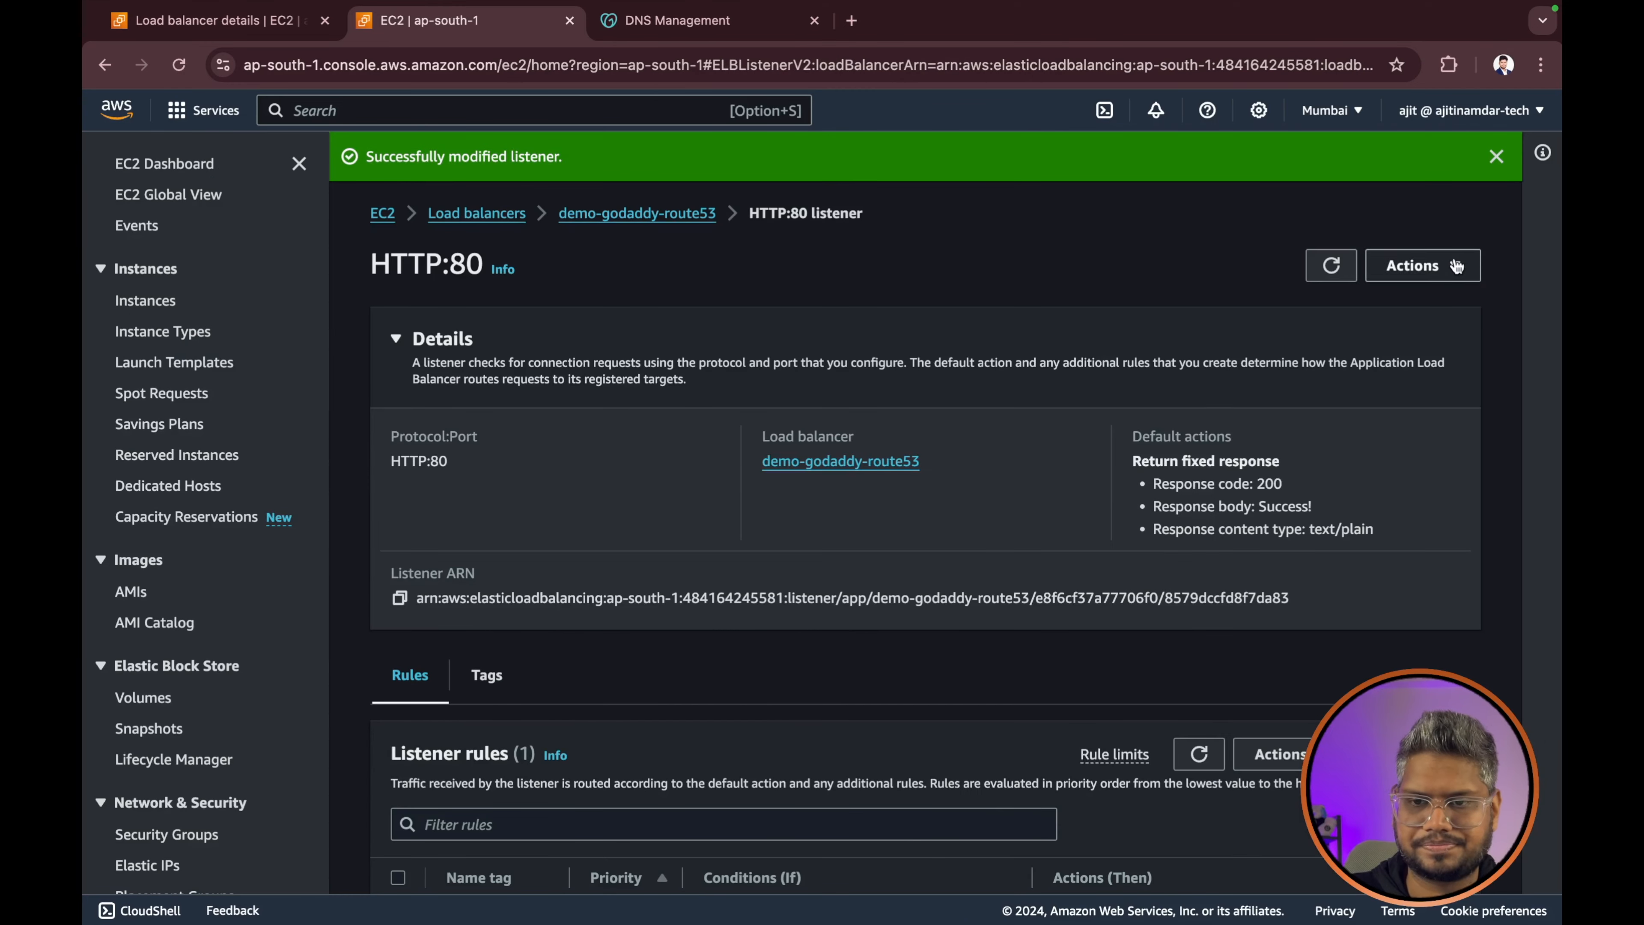
click(1496, 156)
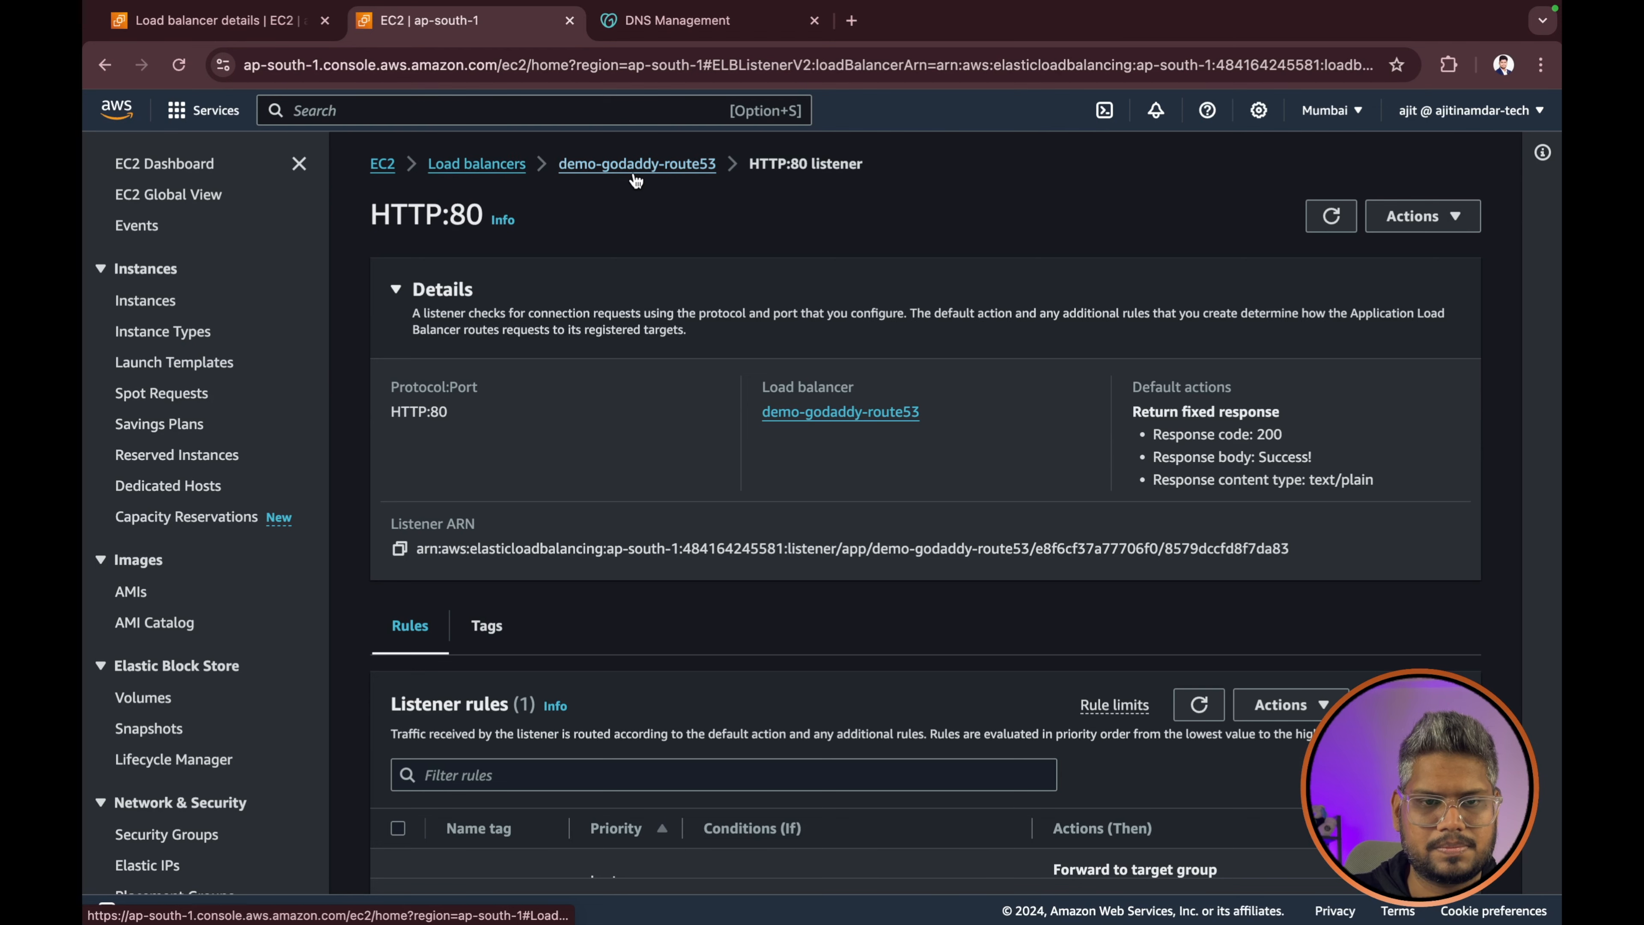
- Return to the details of the demo-godaddy-route53 load balancer and copy its DNS name
click(477, 164)
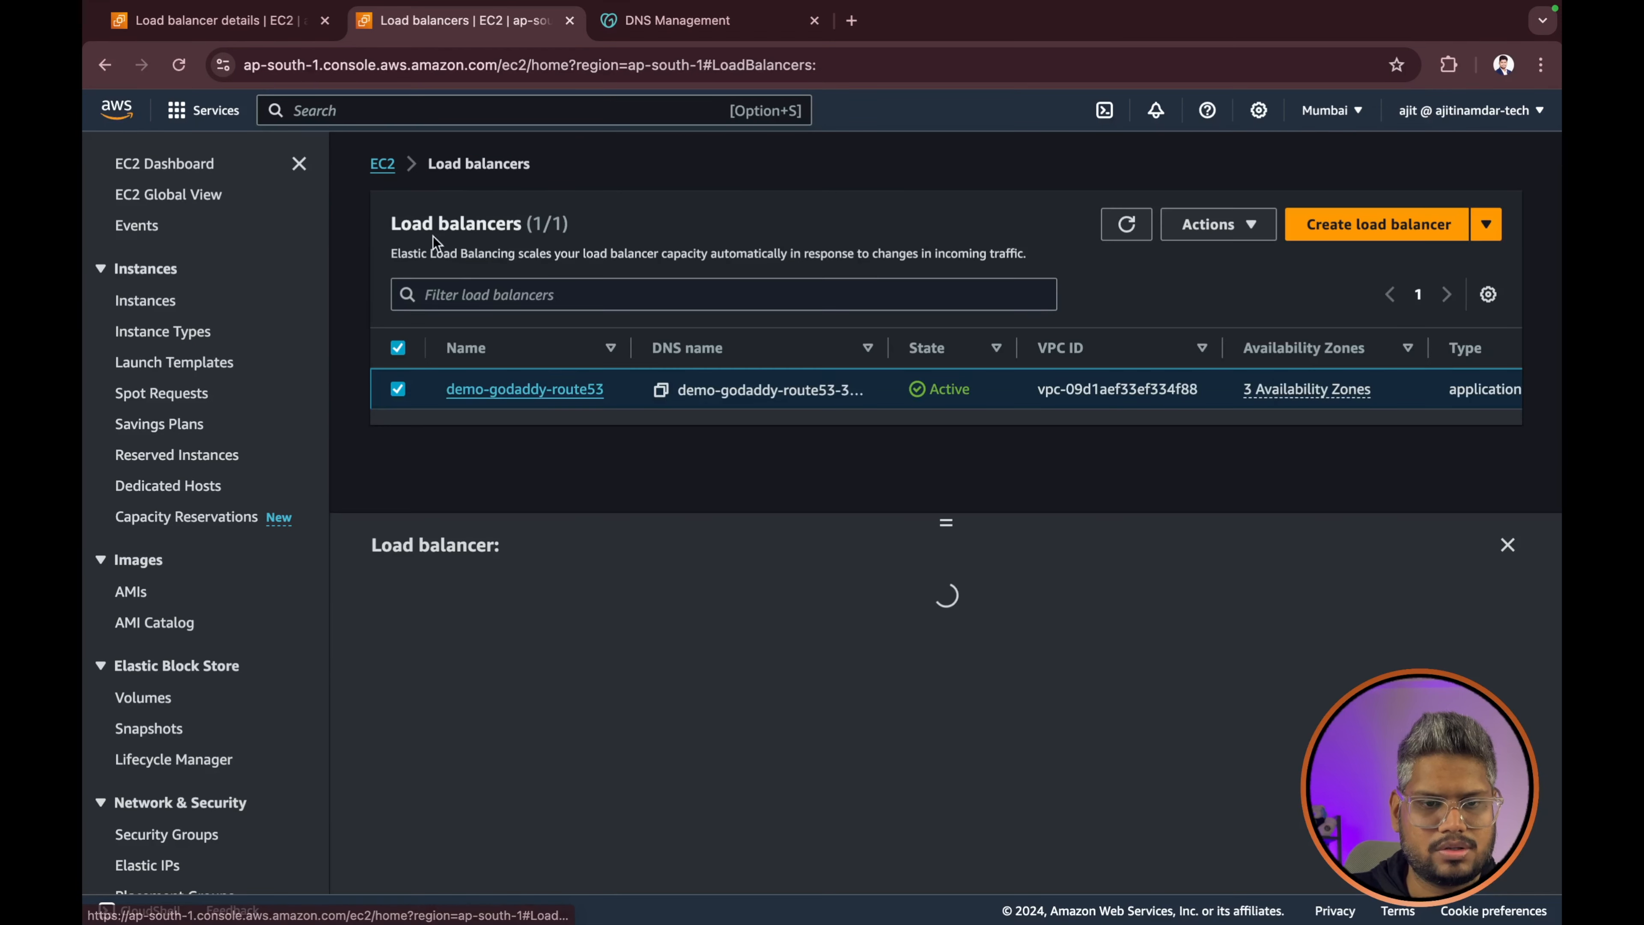
click(542, 396)
scroll(648, 599, down, 4)
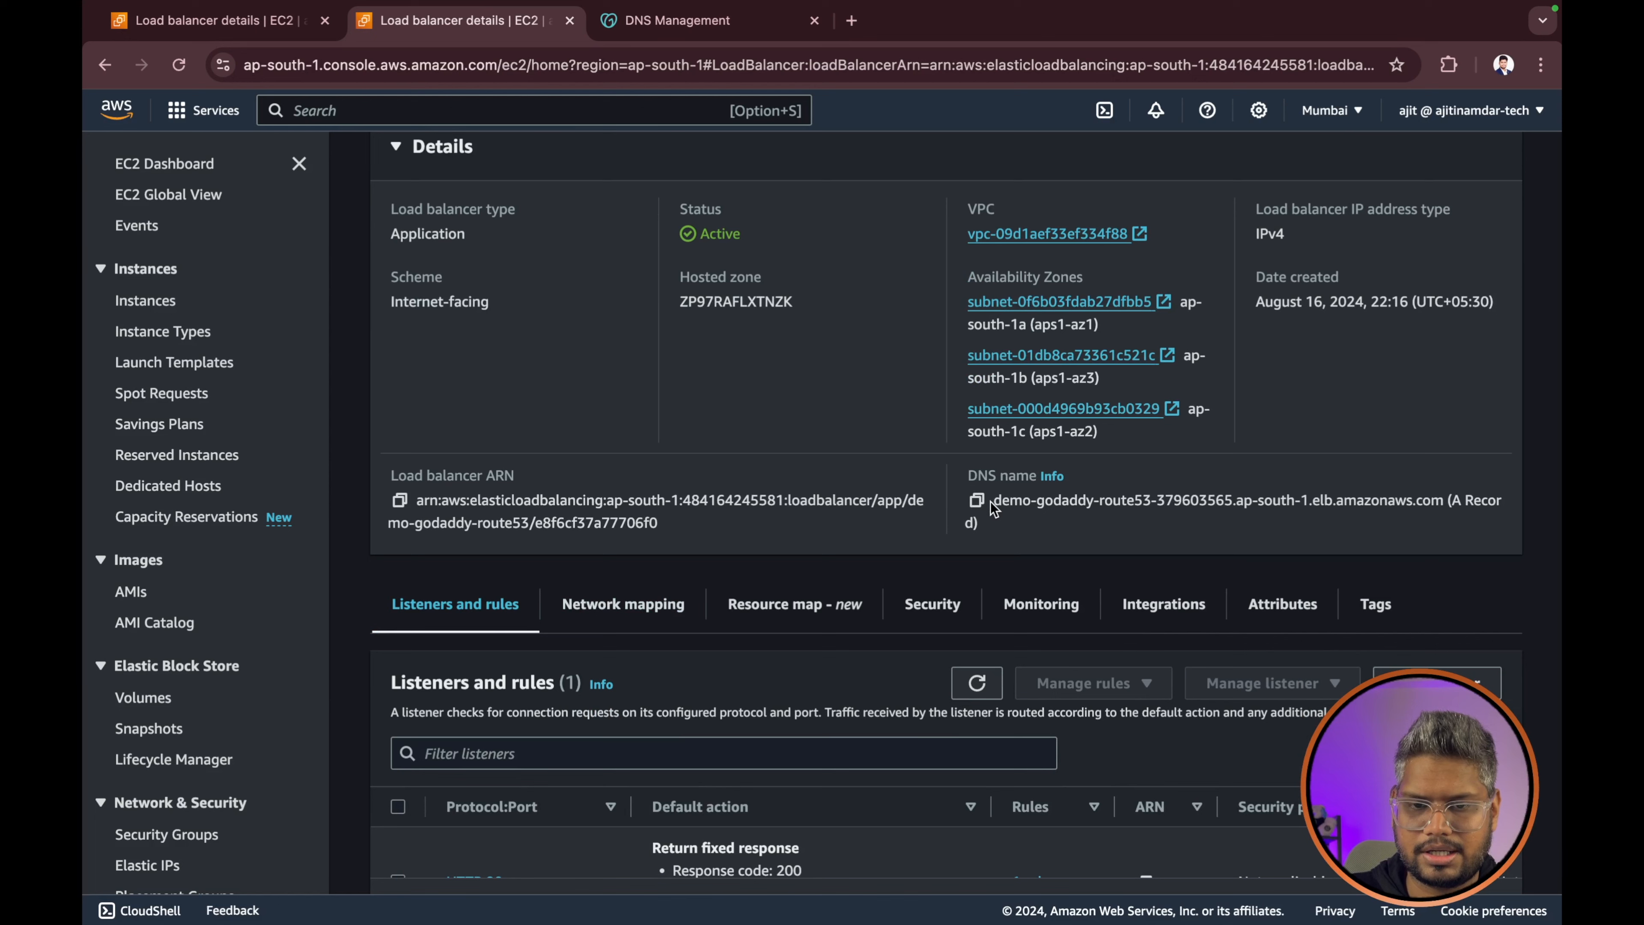
click(976, 500)
- Load the copied load balancer DNS name in a new browser tab, check the response text, and close that tab
click(851, 20)
key(super+v)
key(Return)
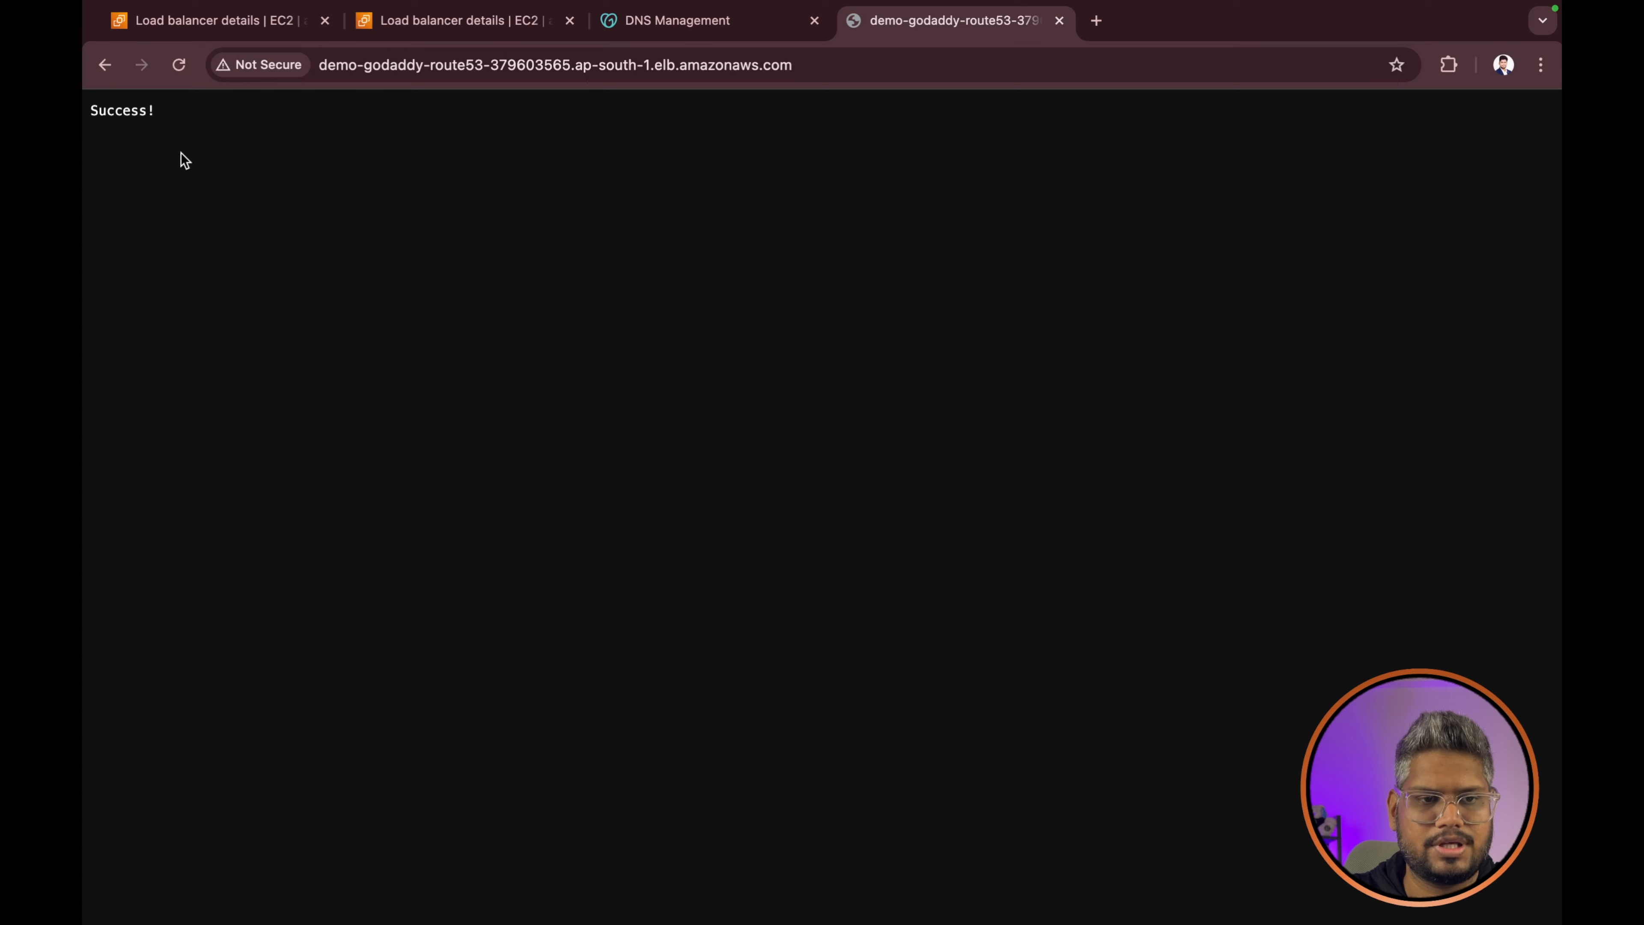
triple_click(113, 107)
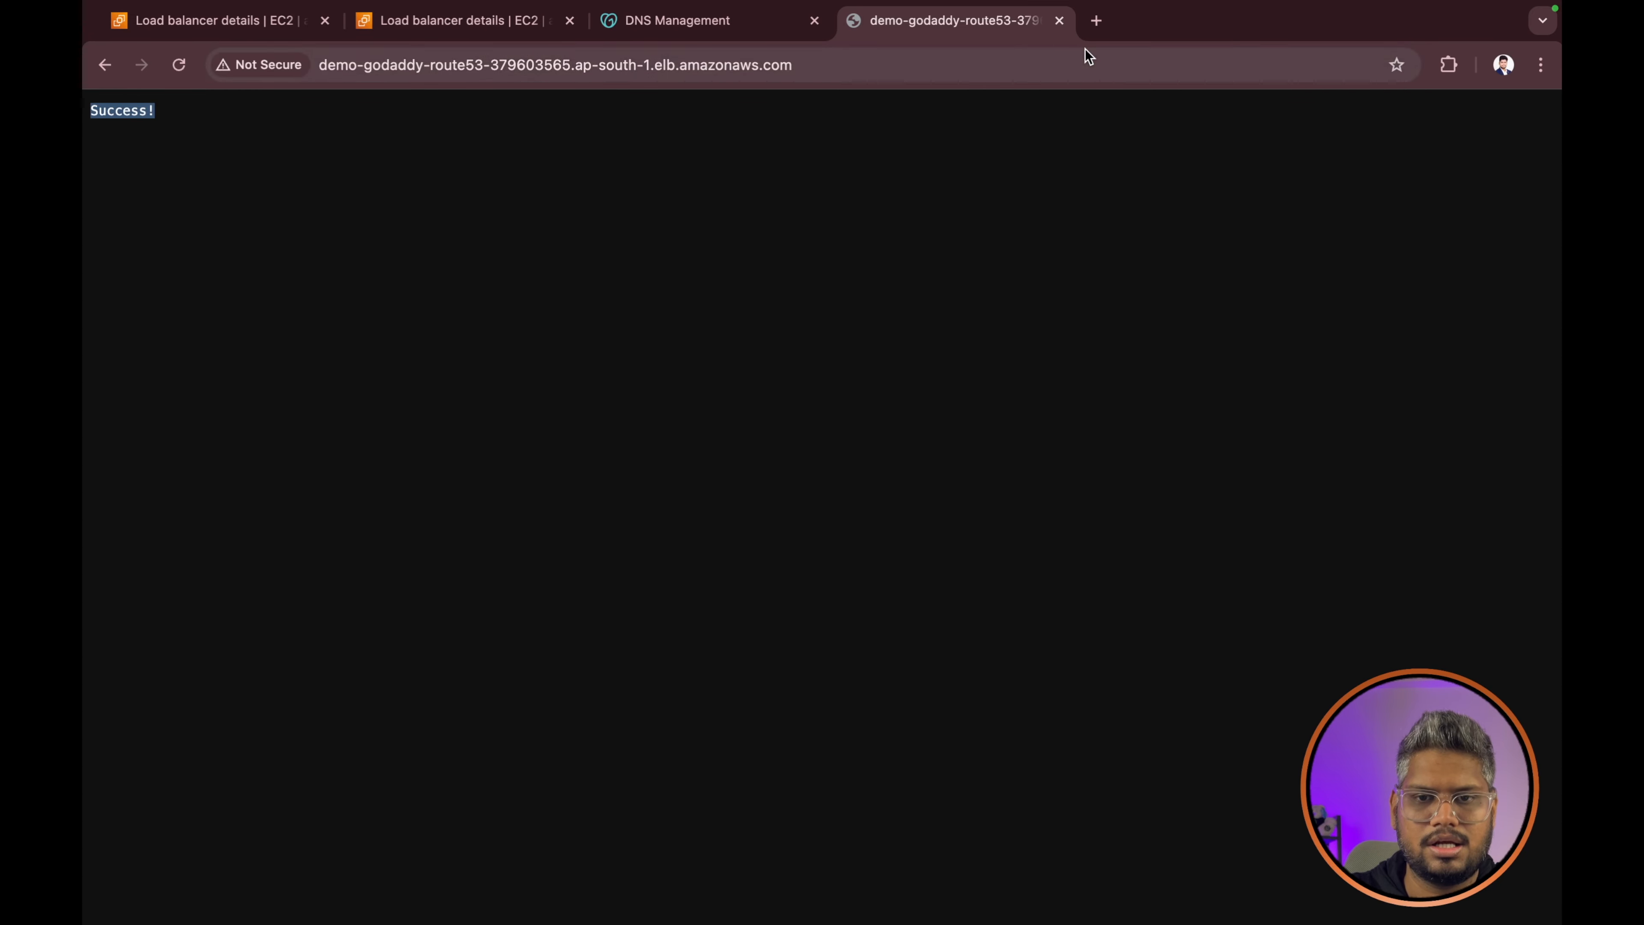
click(1059, 22)
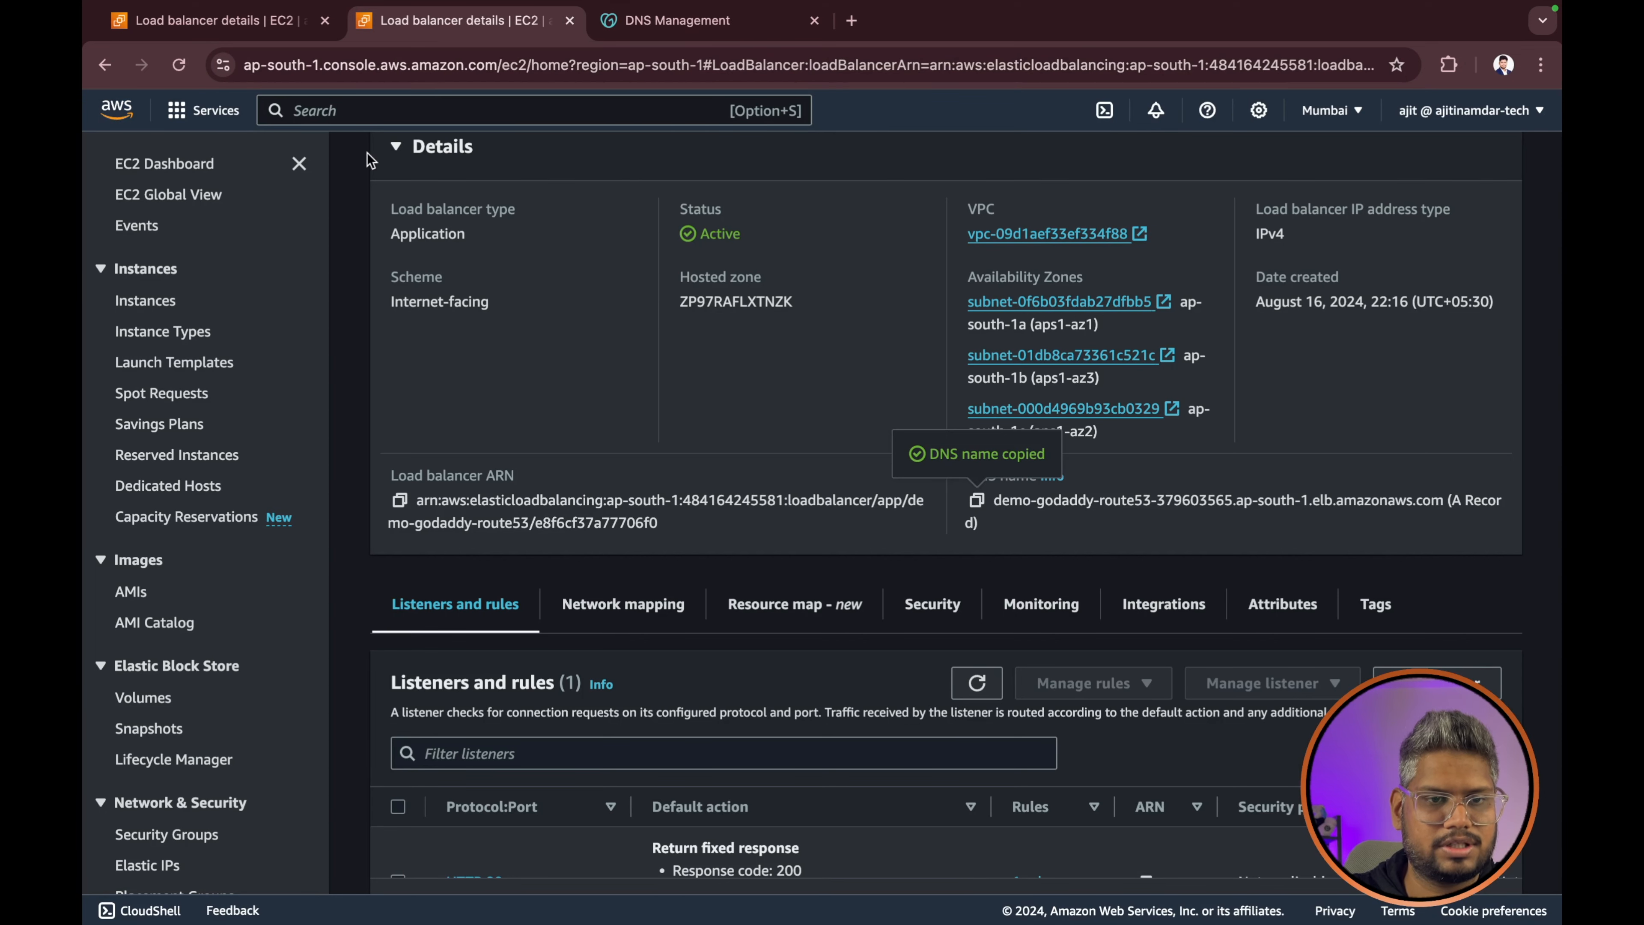
- Find the Route 53 service and open the records of the domain's public hosted zone
text(route 53)
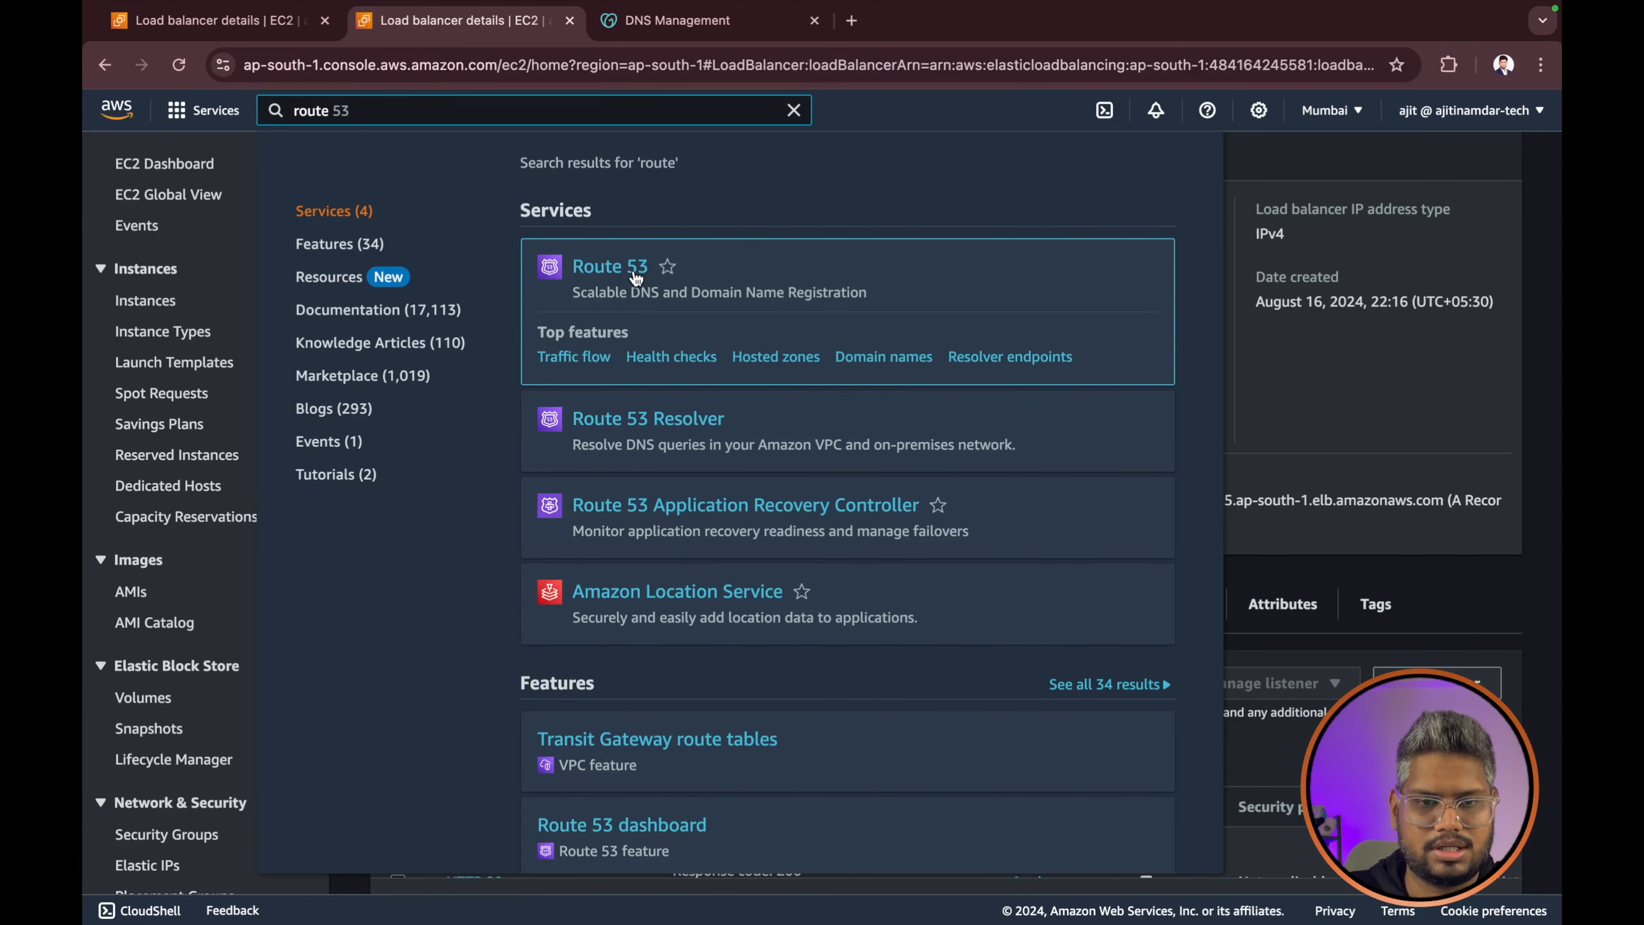
click(576, 291)
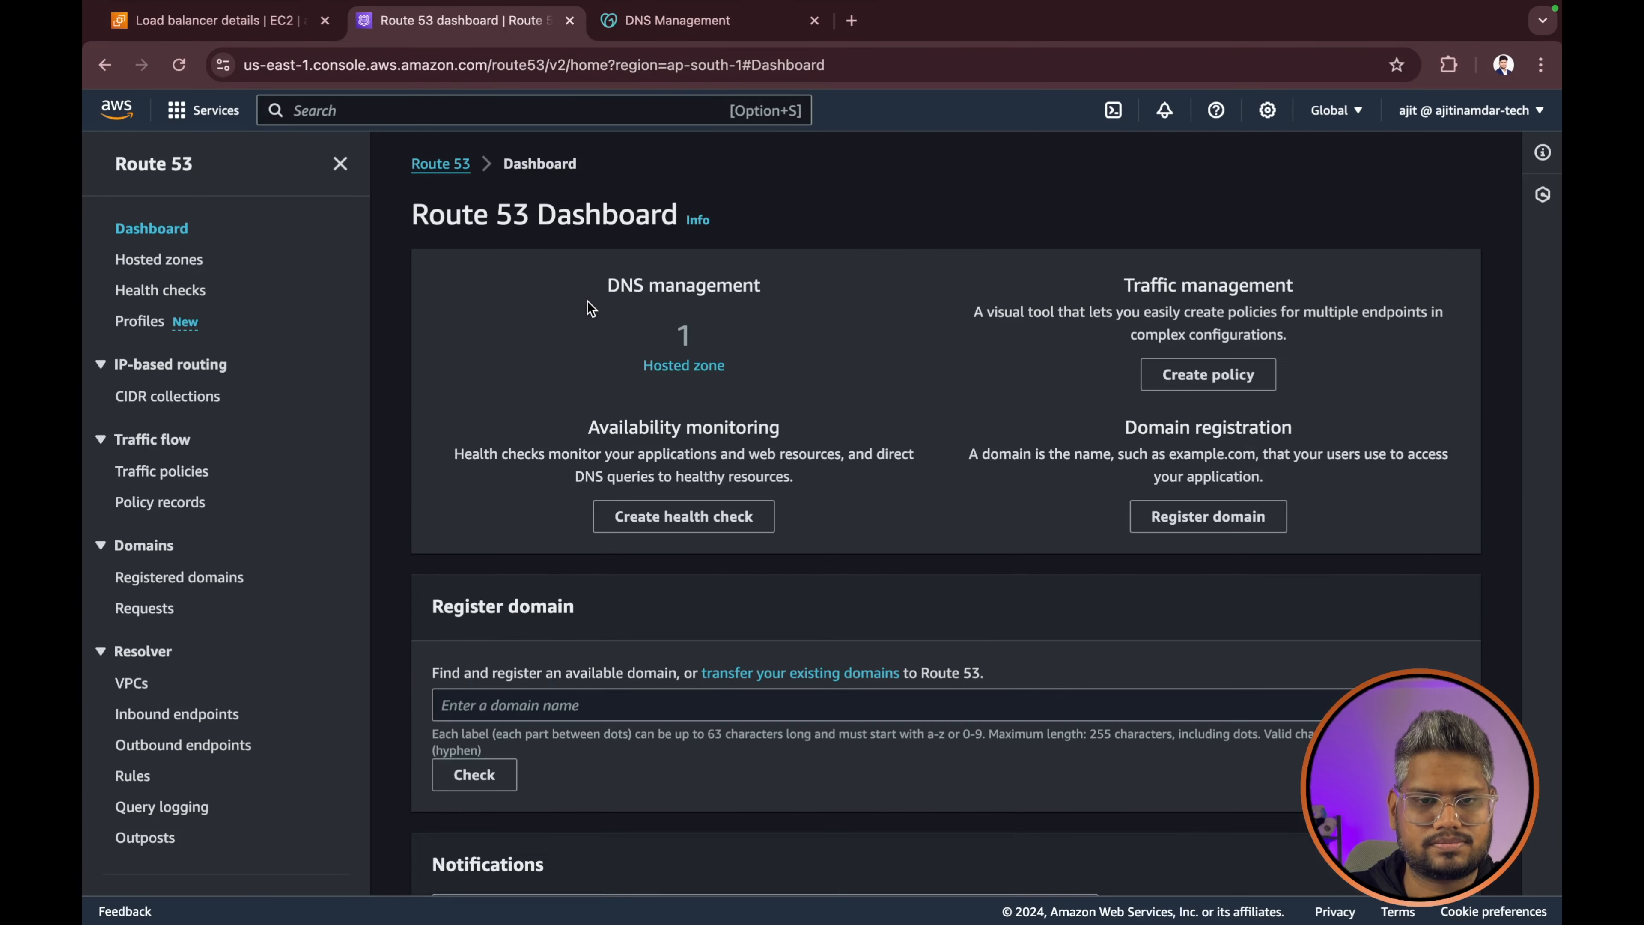
click(689, 366)
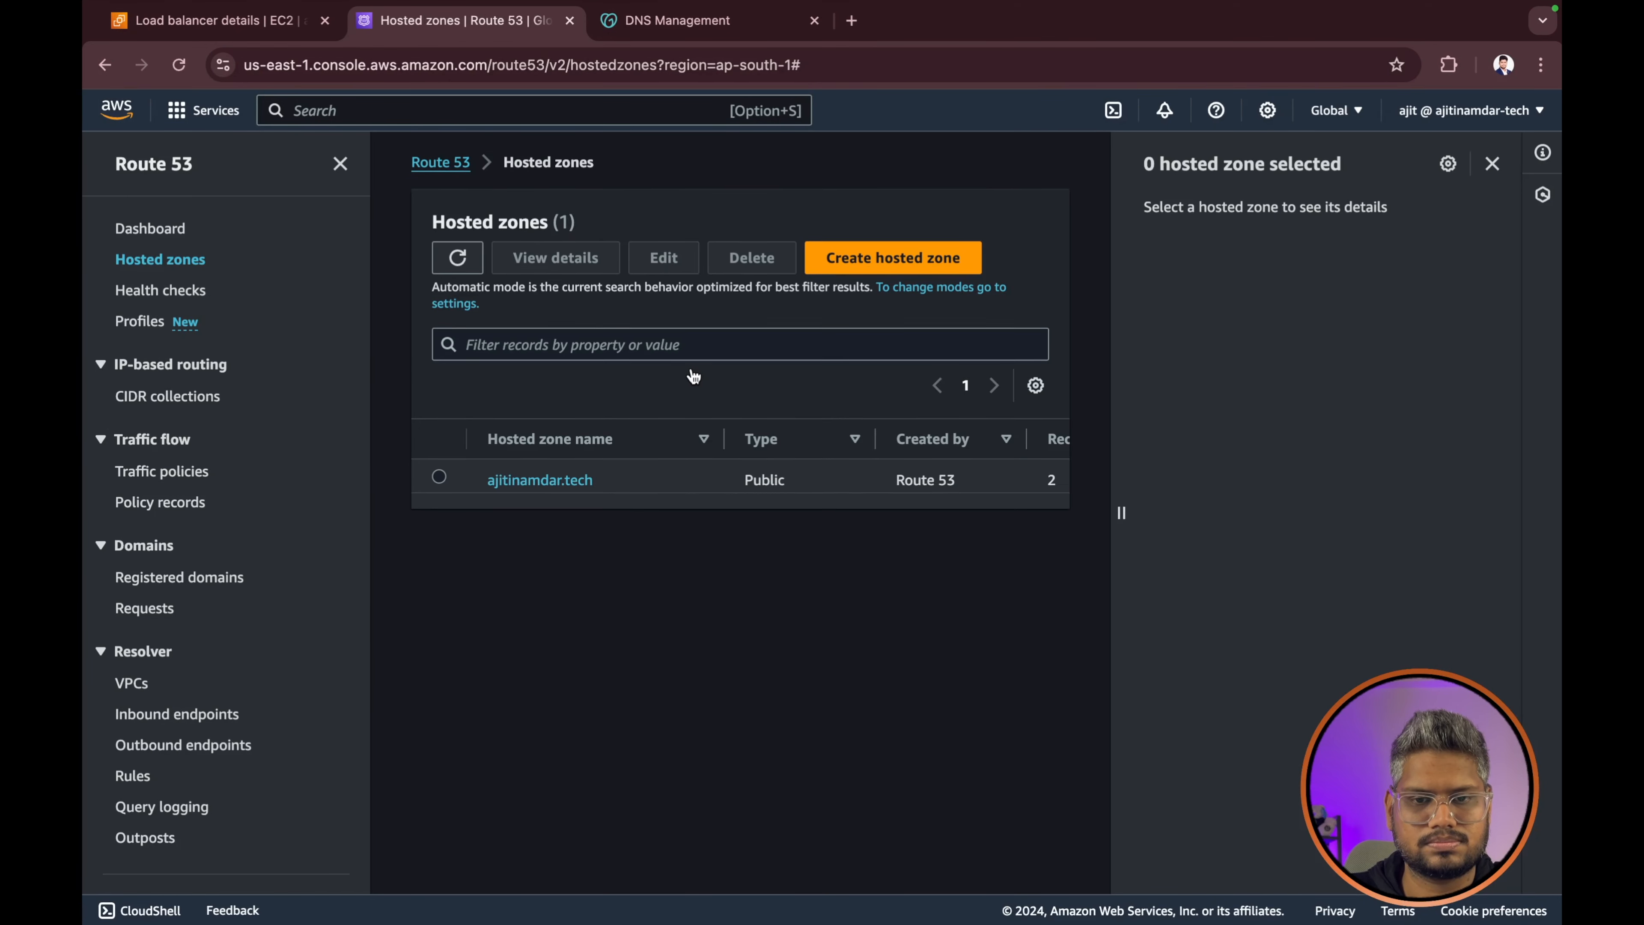
click(572, 490)
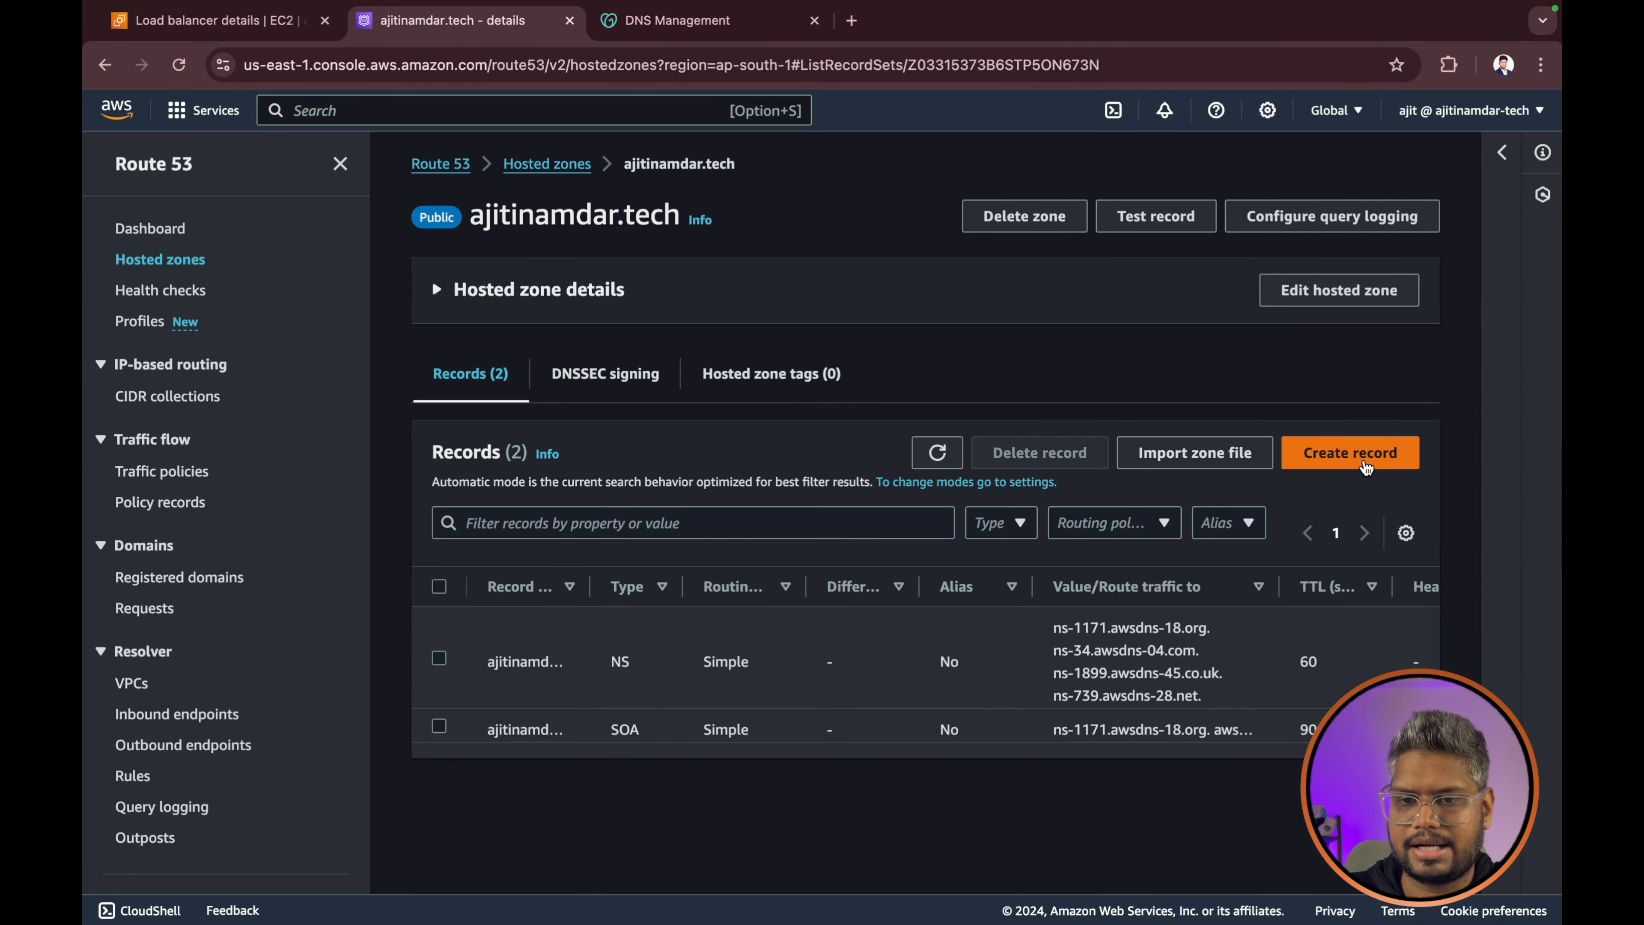
- Start a new record for the root domain, keep record type A, and enable Alias
click(1346, 462)
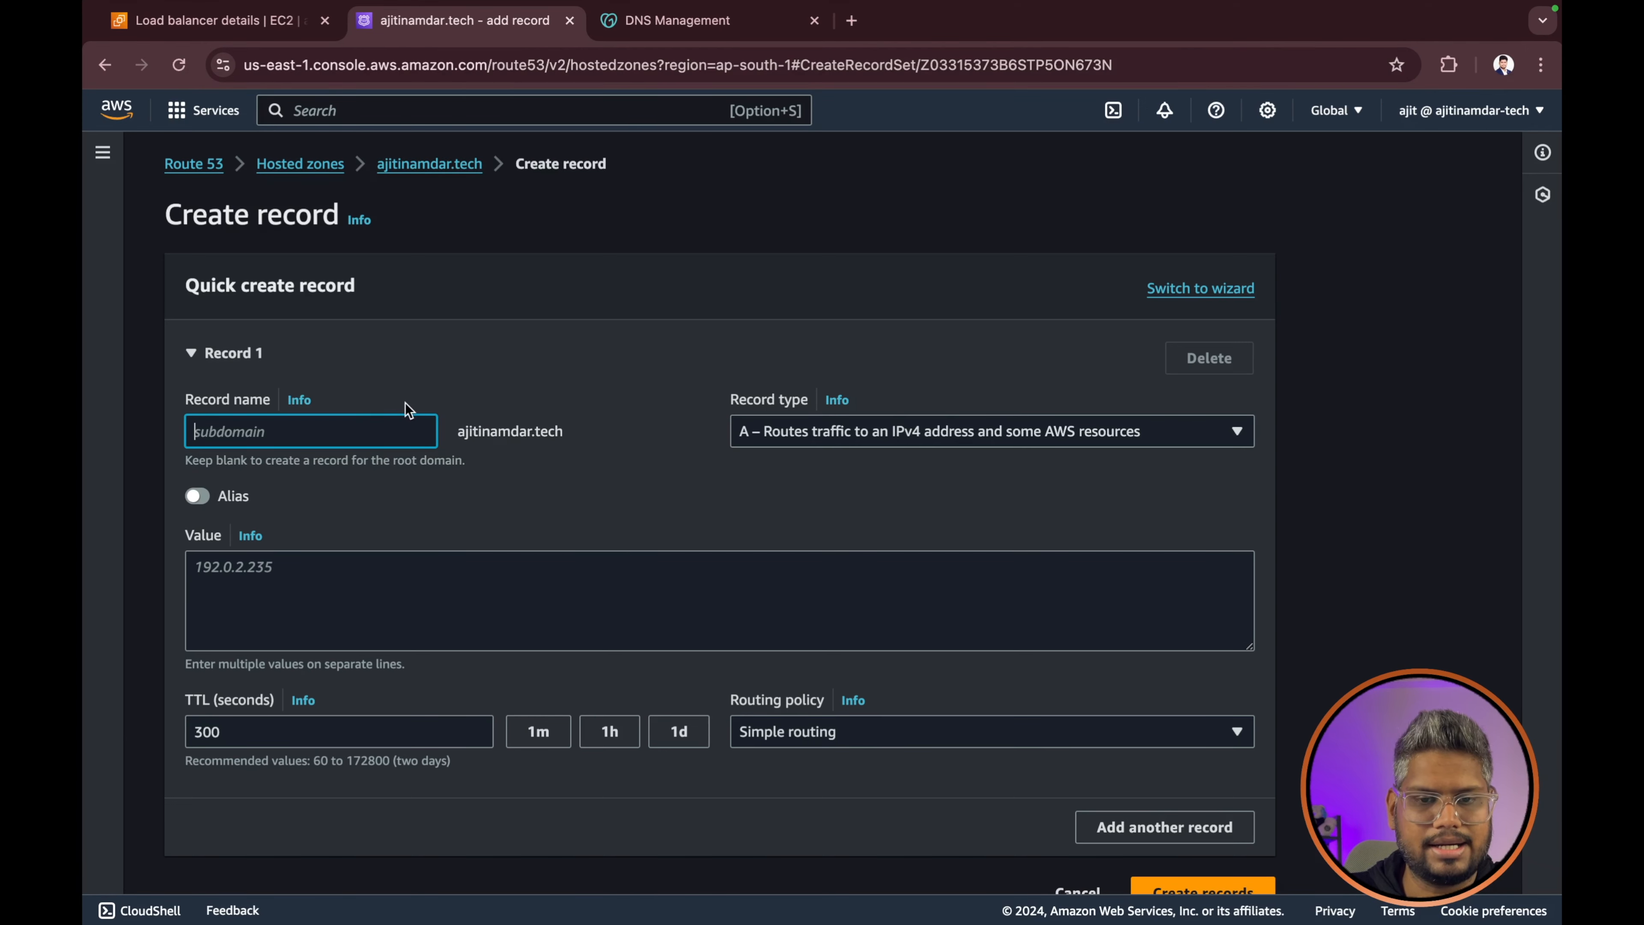
scroll(453, 412, down, 2)
click(787, 338)
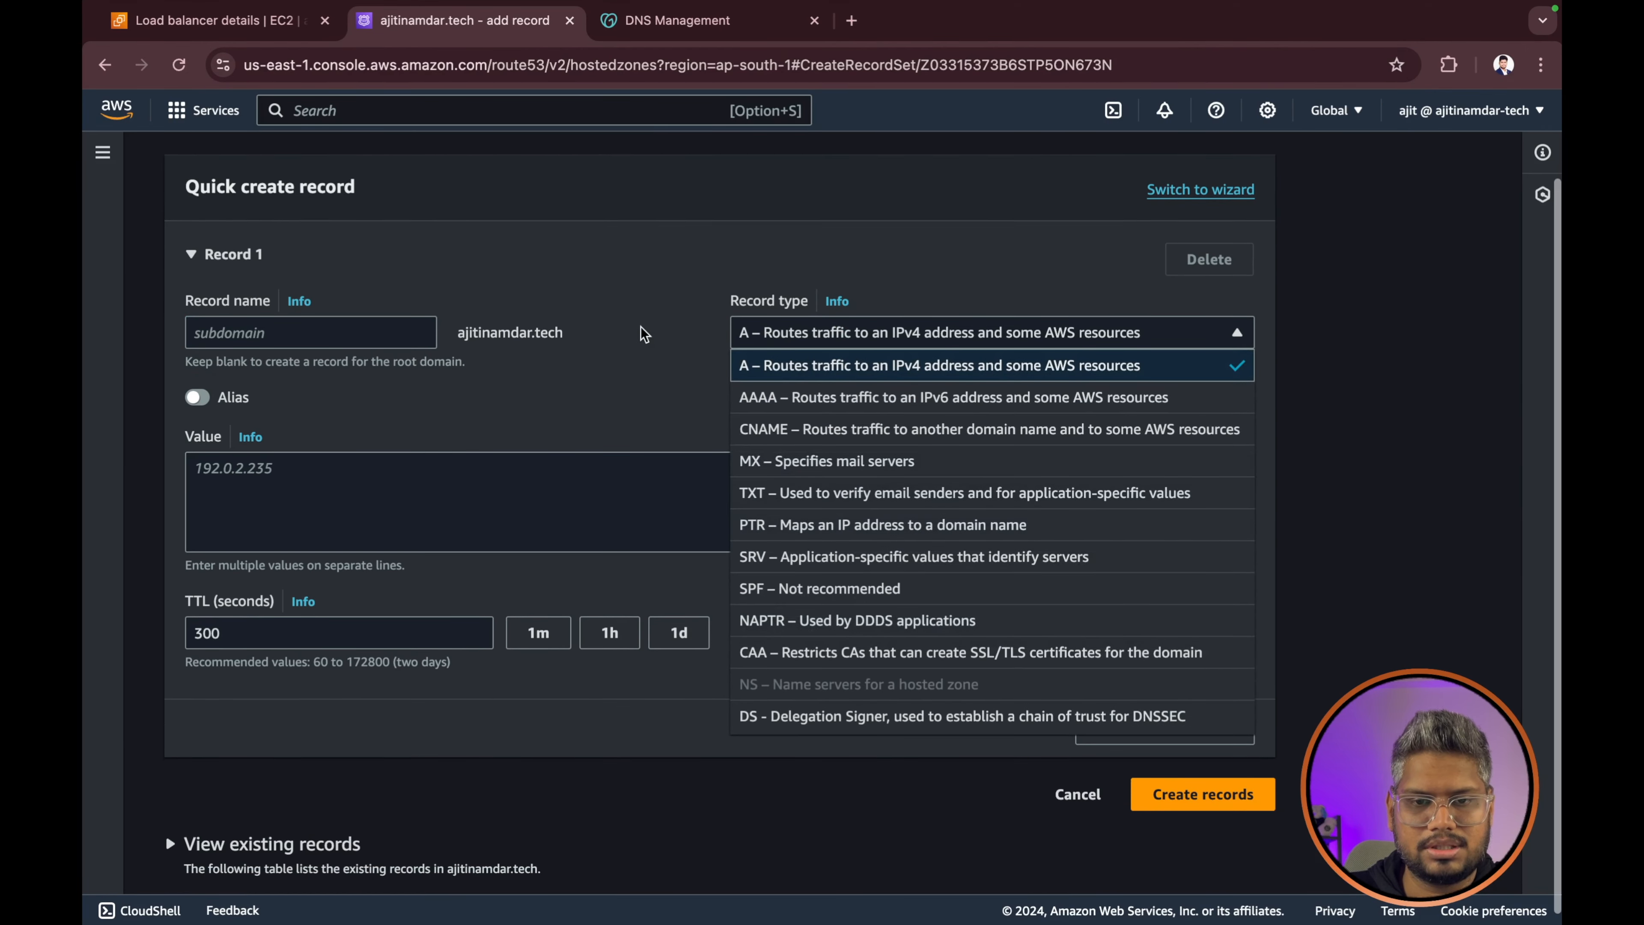
click(815, 336)
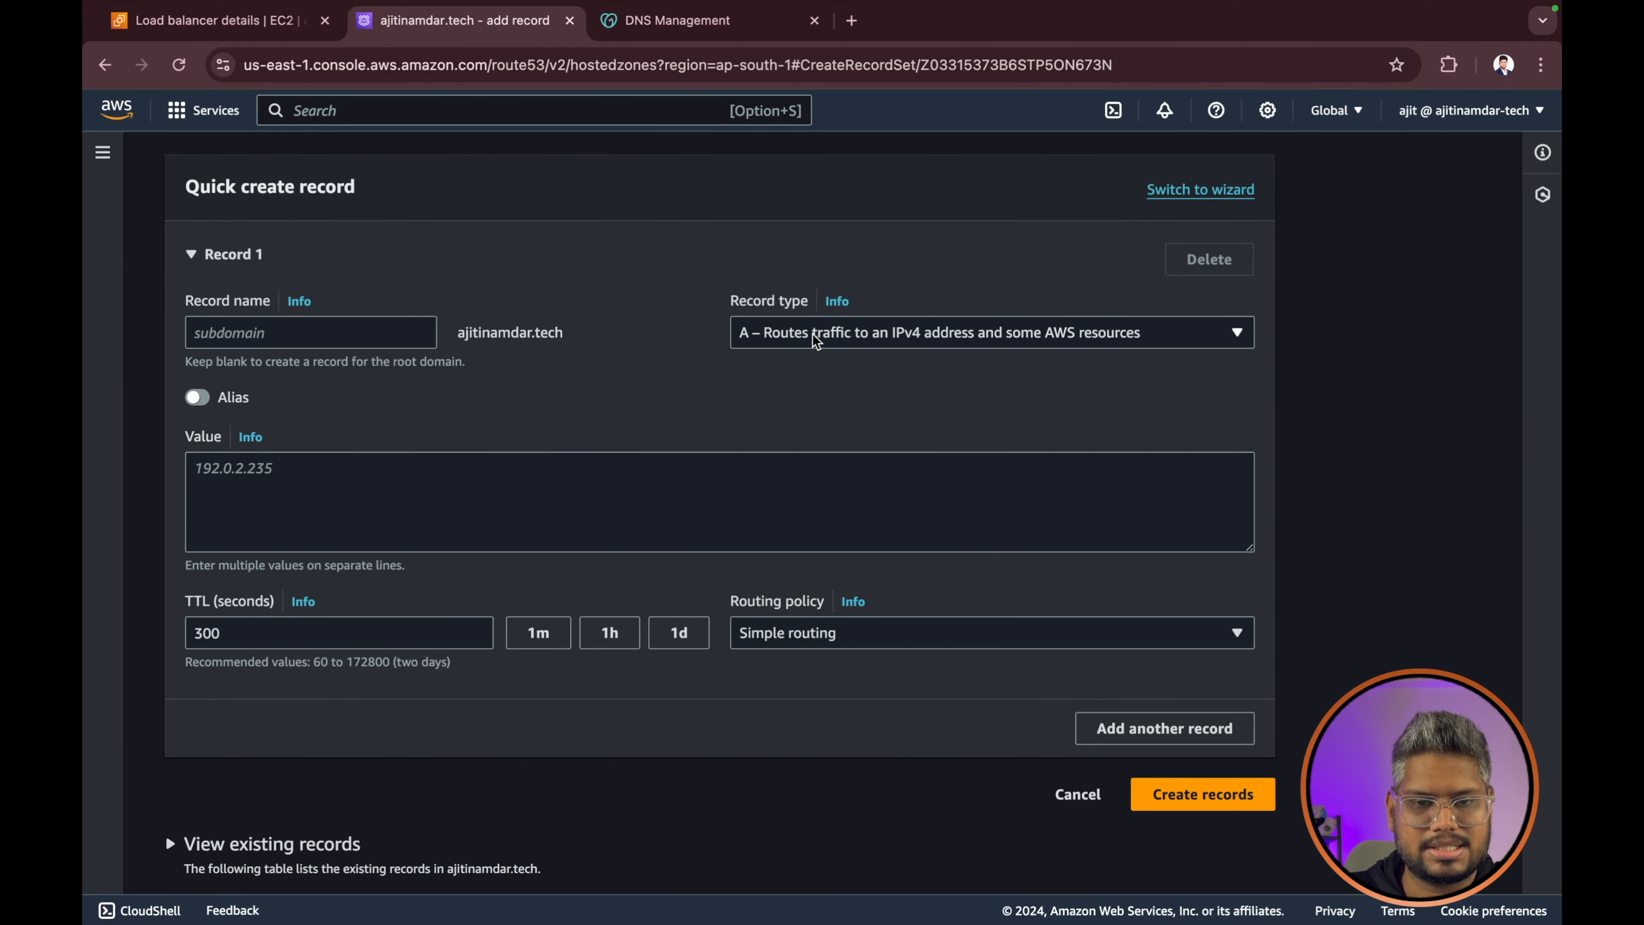
click(196, 398)
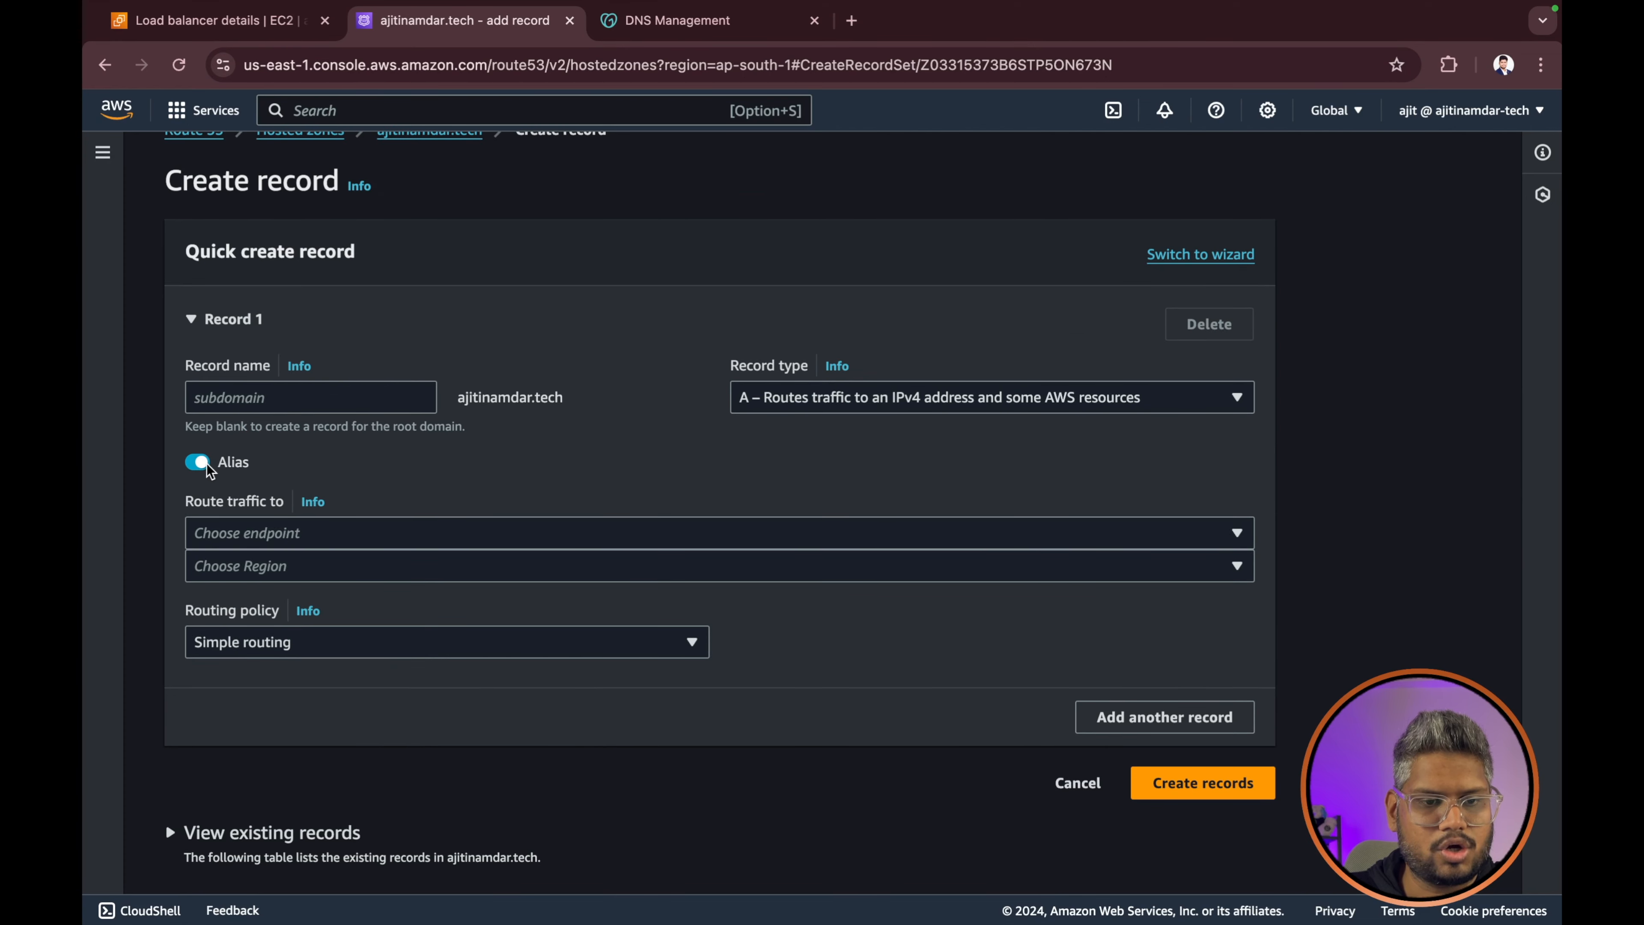
- Create the record as an alias to Application and Classic Load Balancer in Asia Pacific (Mumbai), targeting the demo-godaddy-route53 load balancer
click(337, 529)
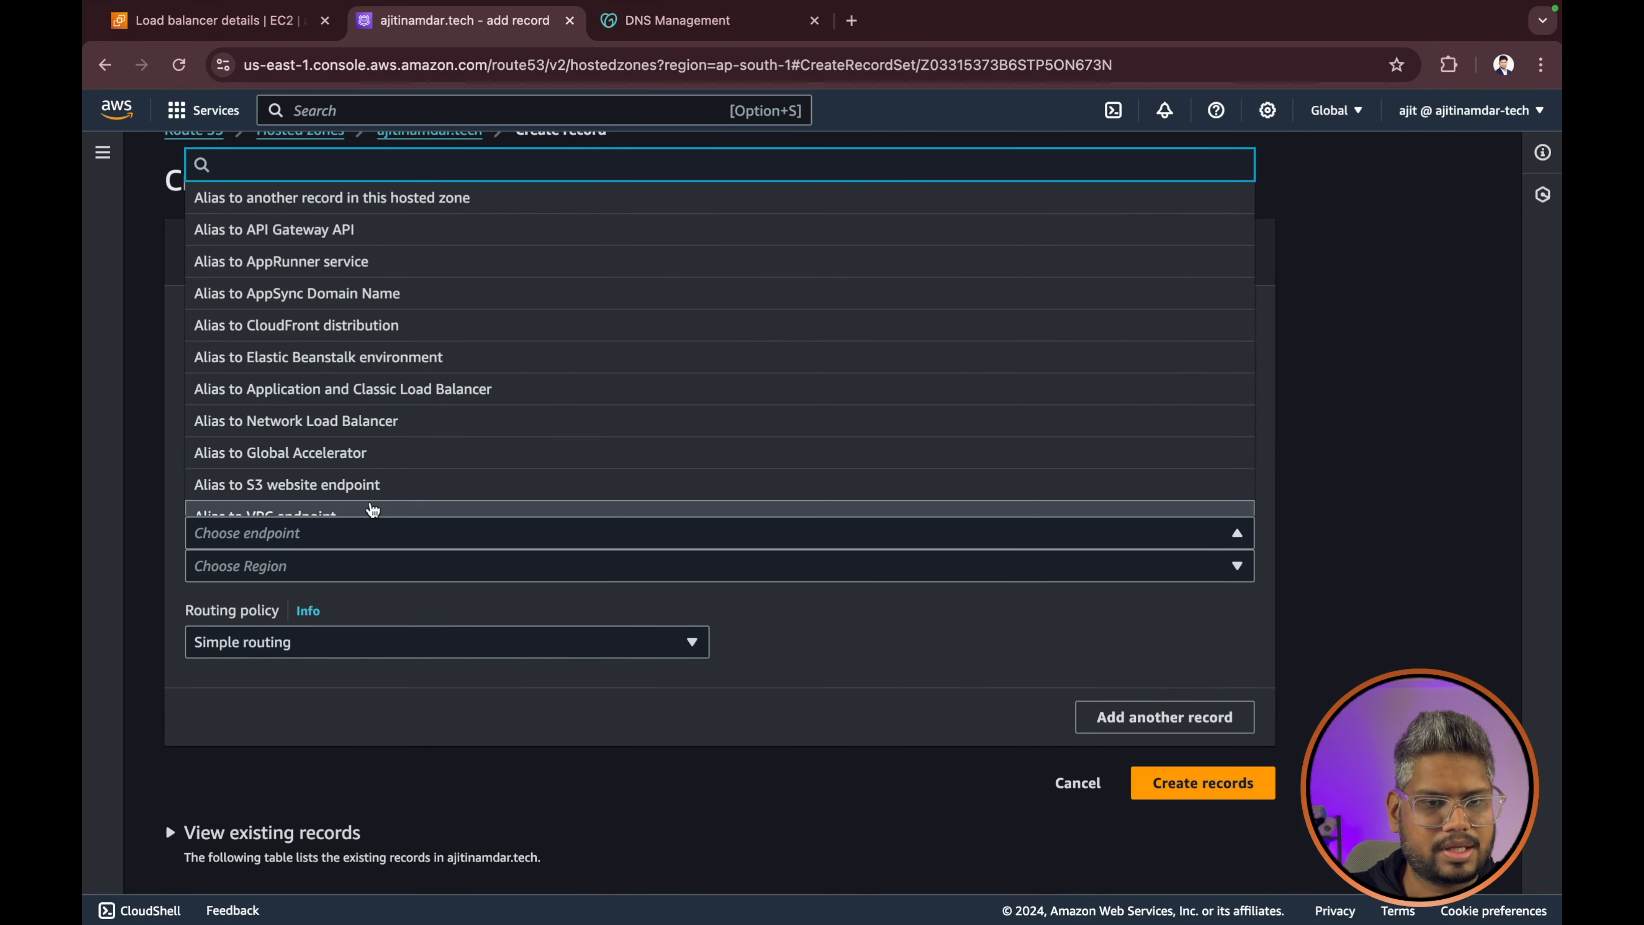
click(324, 388)
click(396, 572)
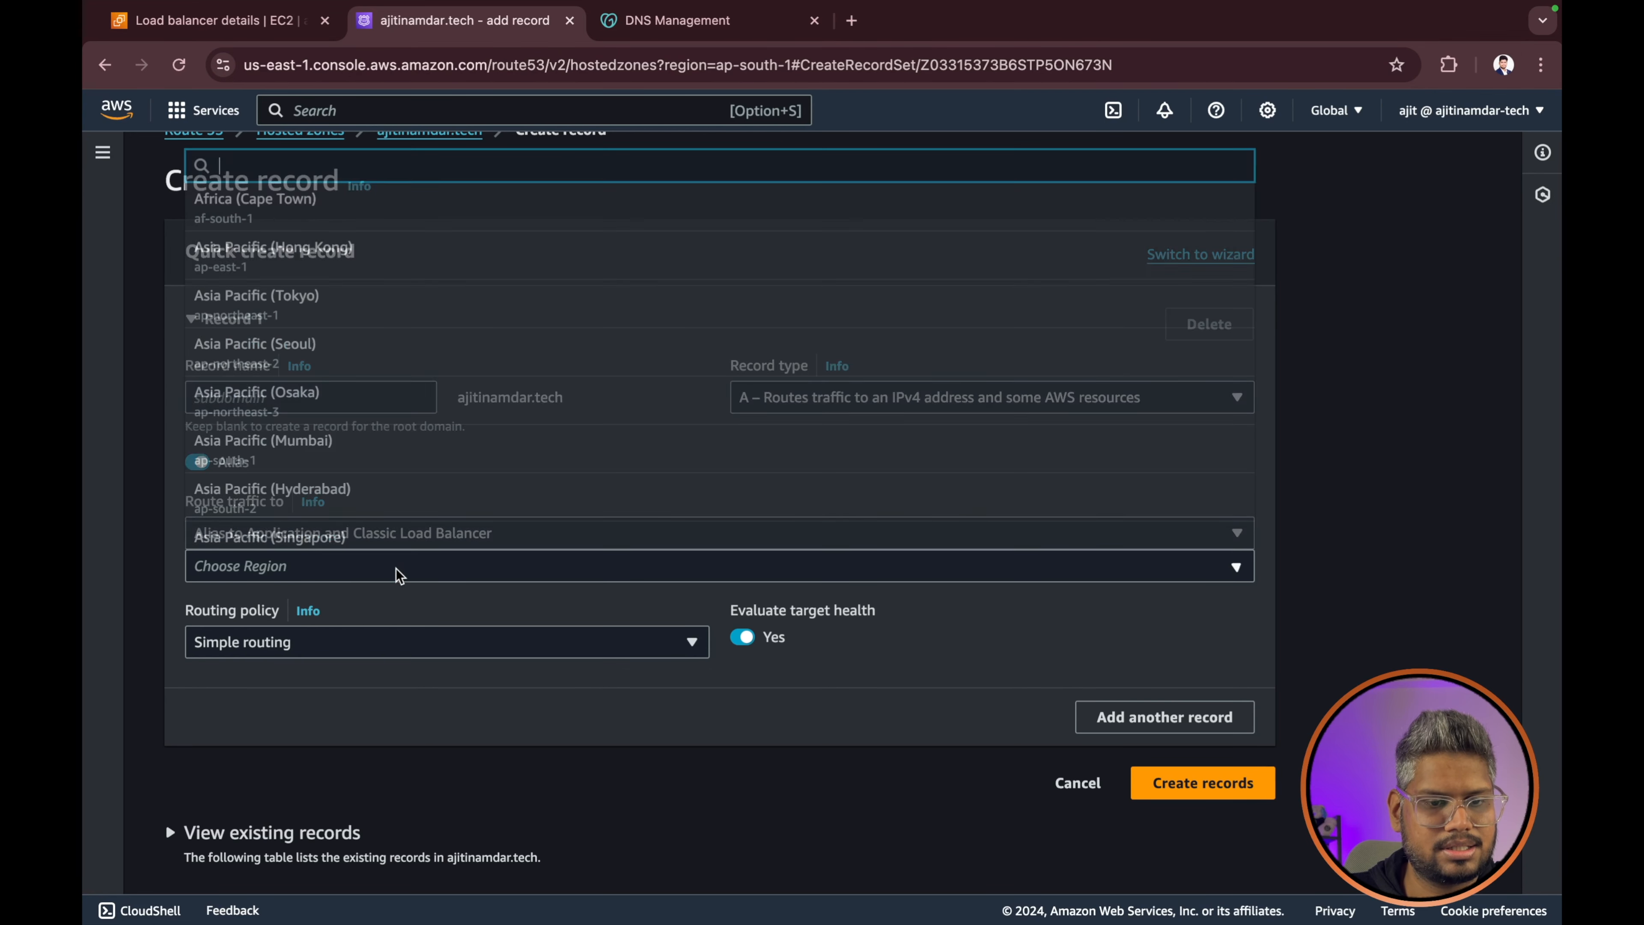
click(363, 447)
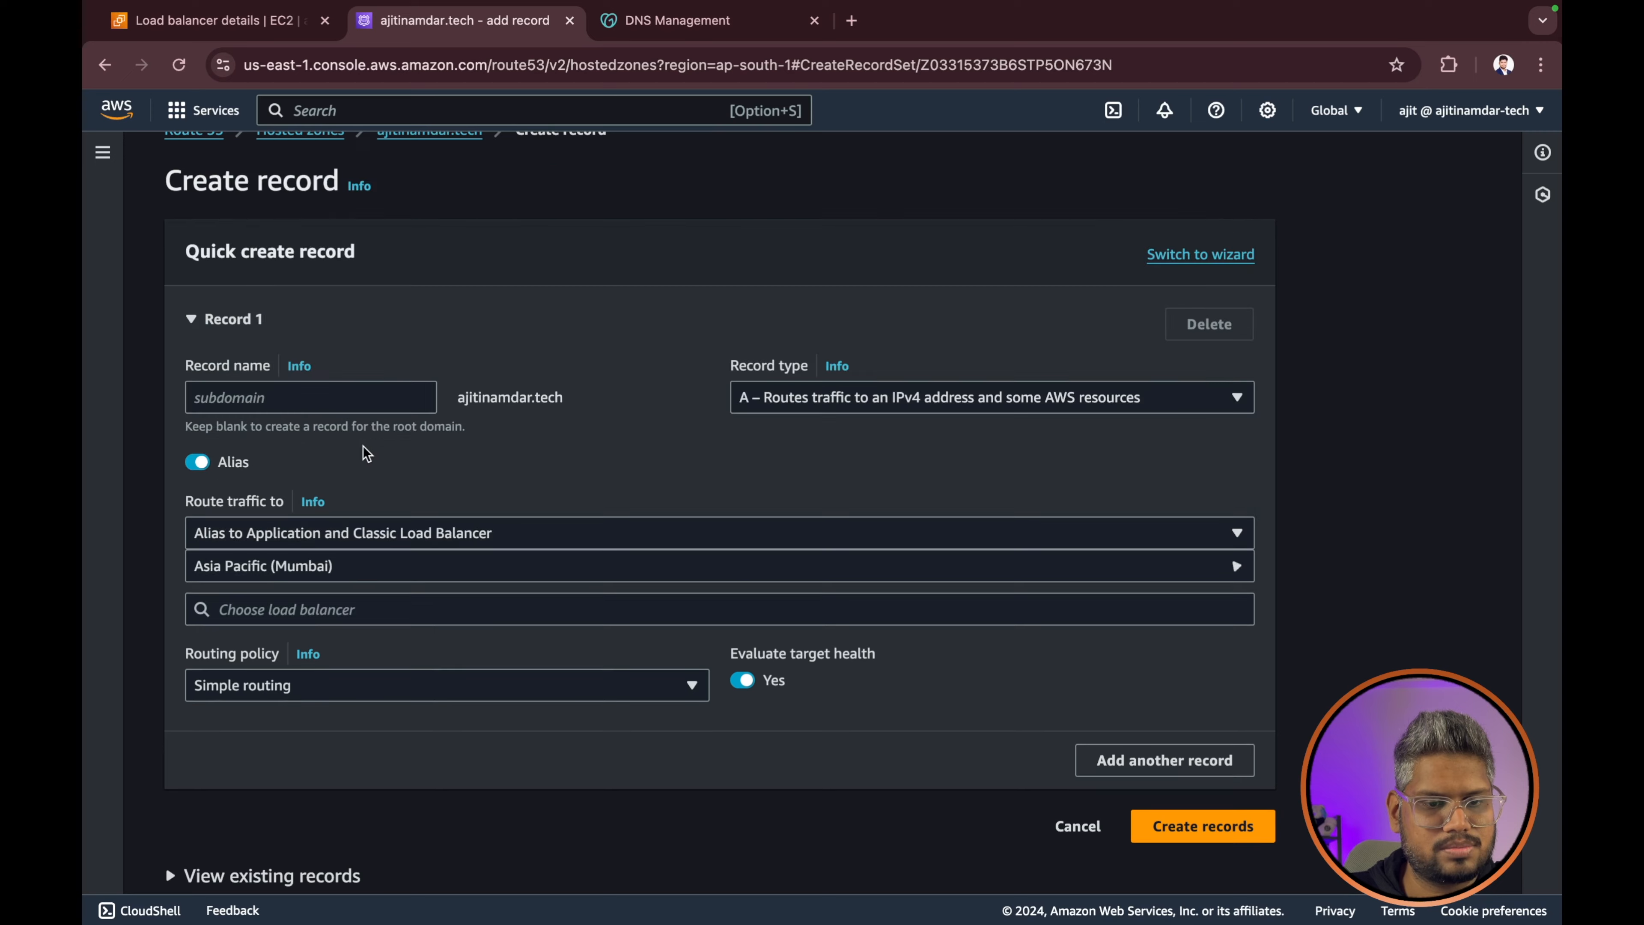
scroll(372, 431, down, 1)
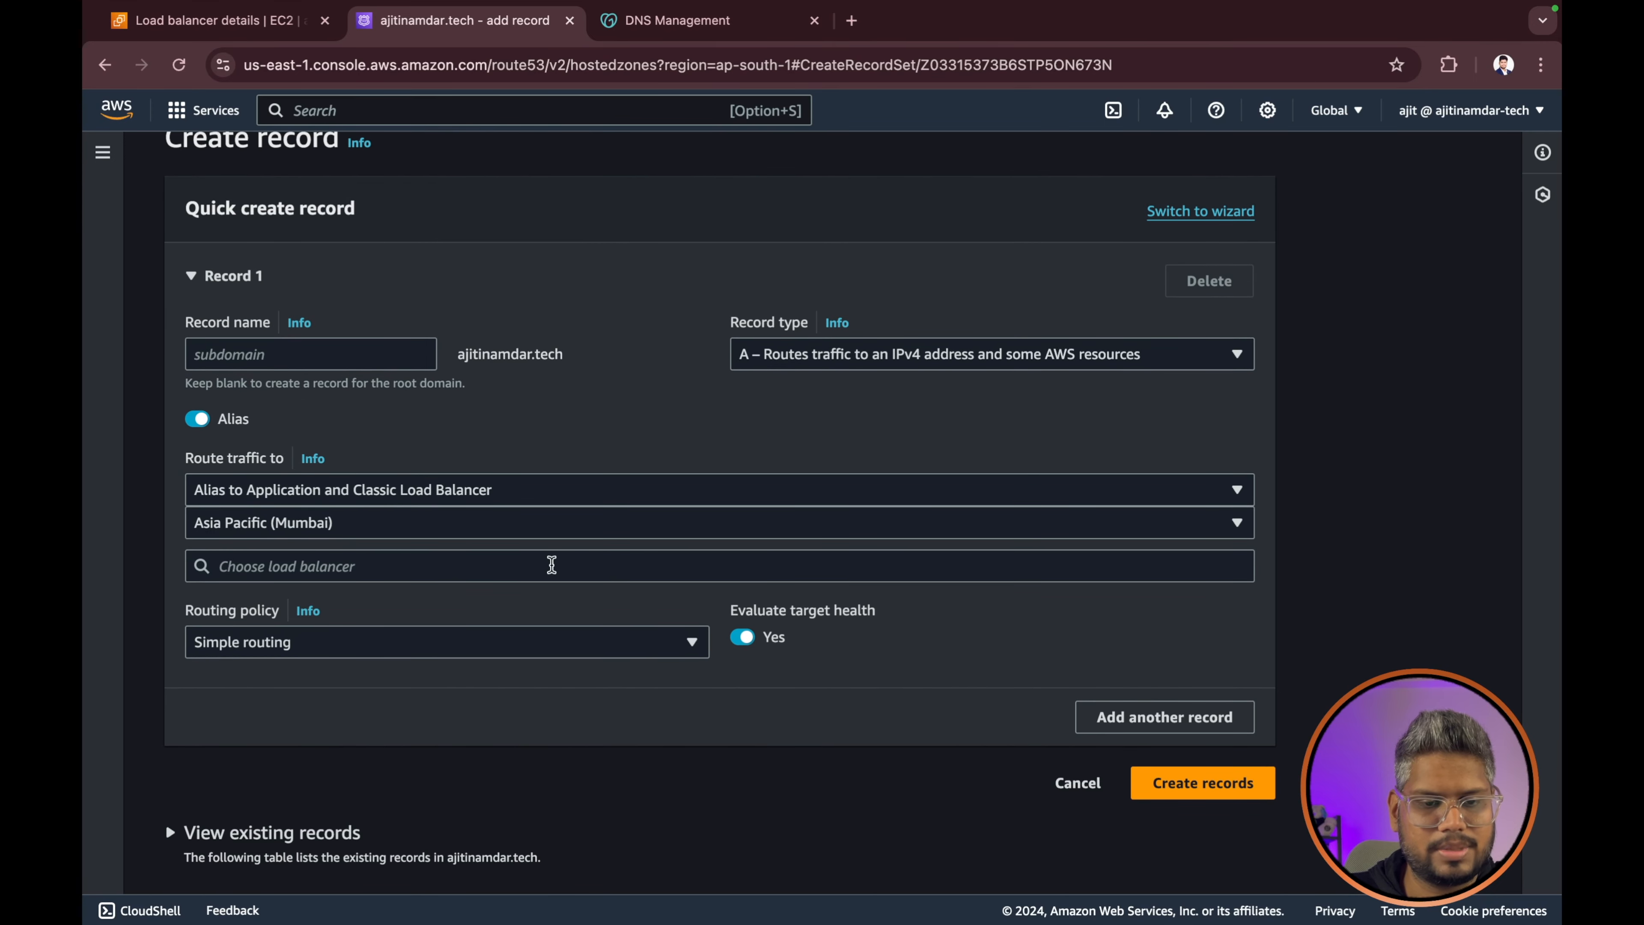
click(441, 567)
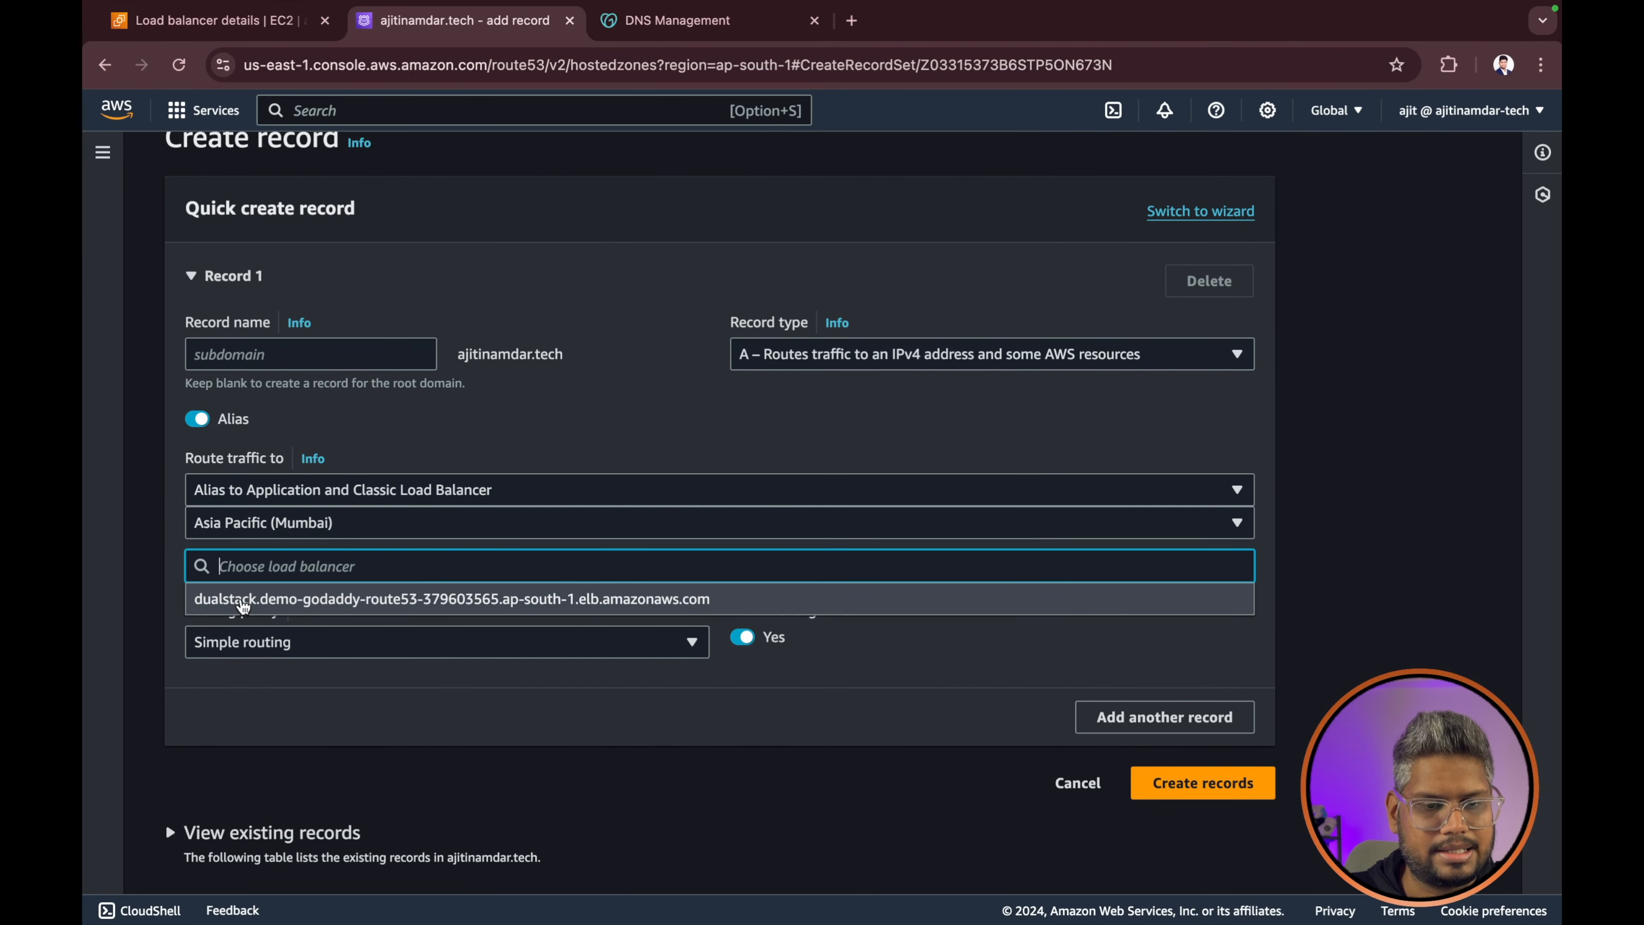
click(423, 600)
scroll(432, 511, down, 1)
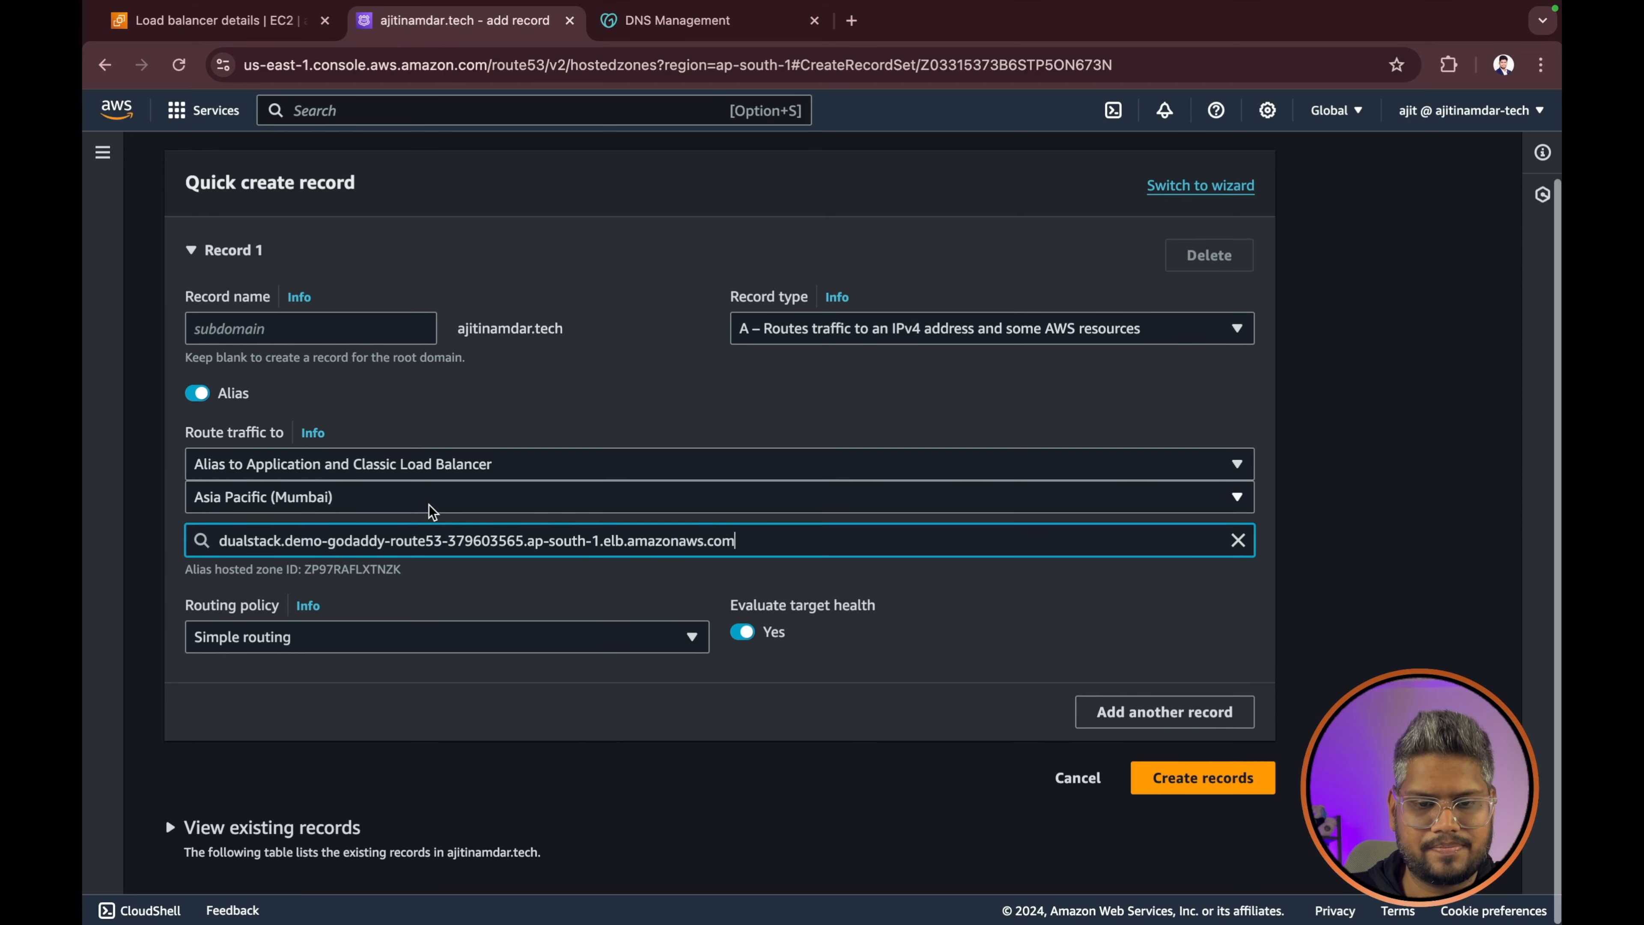
click(1232, 784)
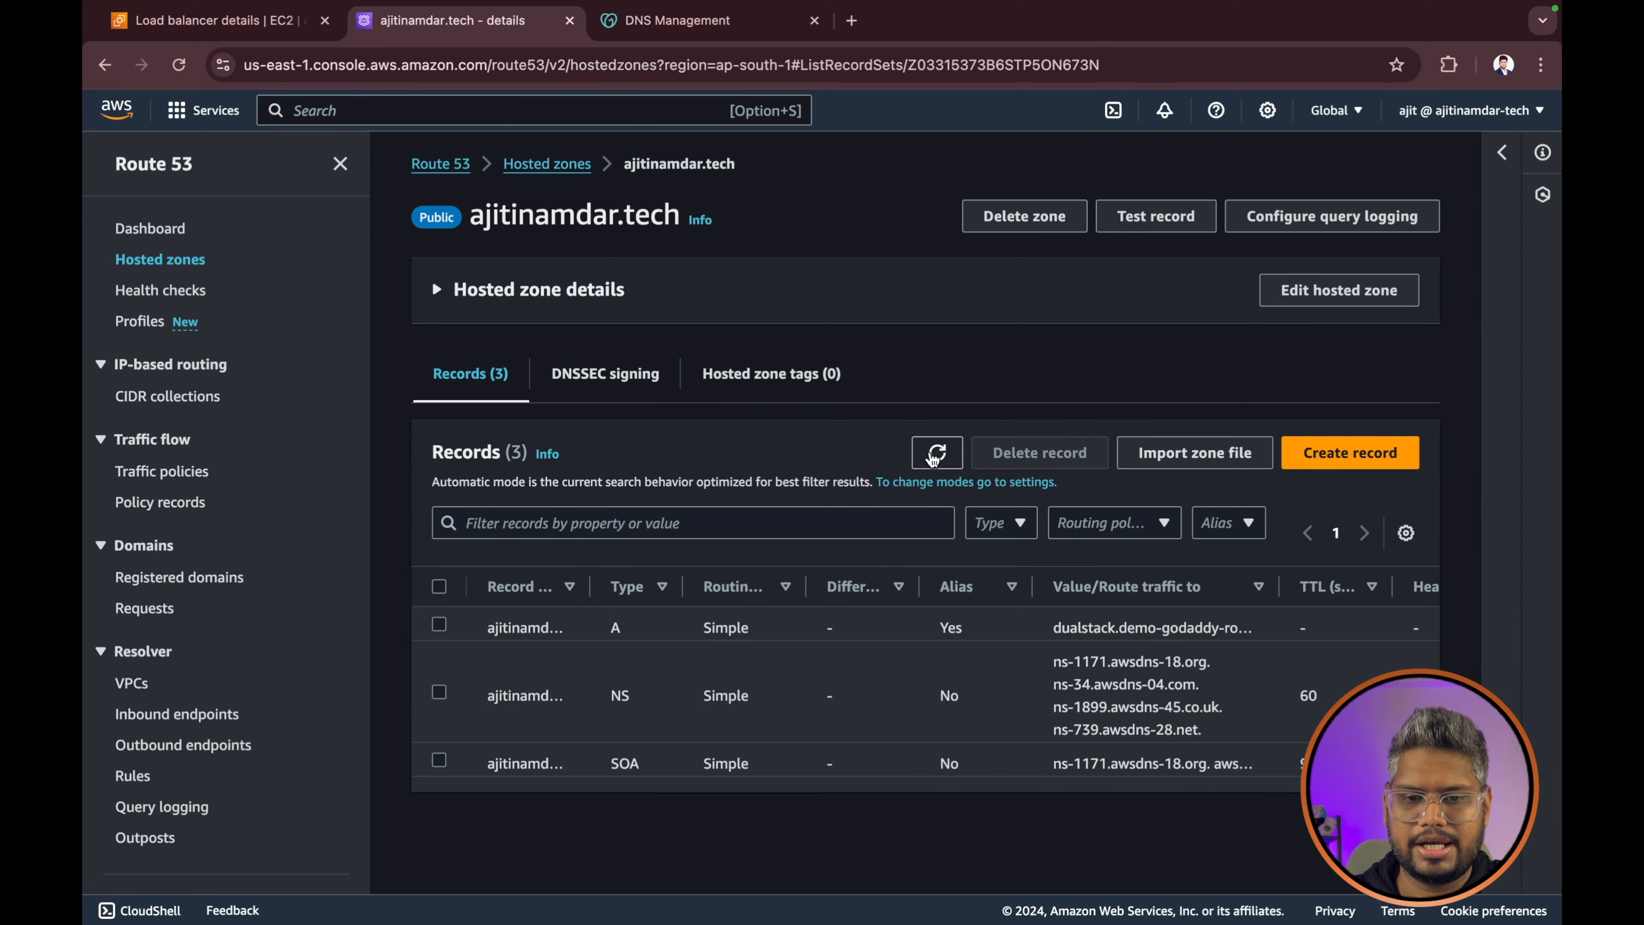
- Refresh the hosted zone's records, review the details of the A record, and close the details
click(930, 455)
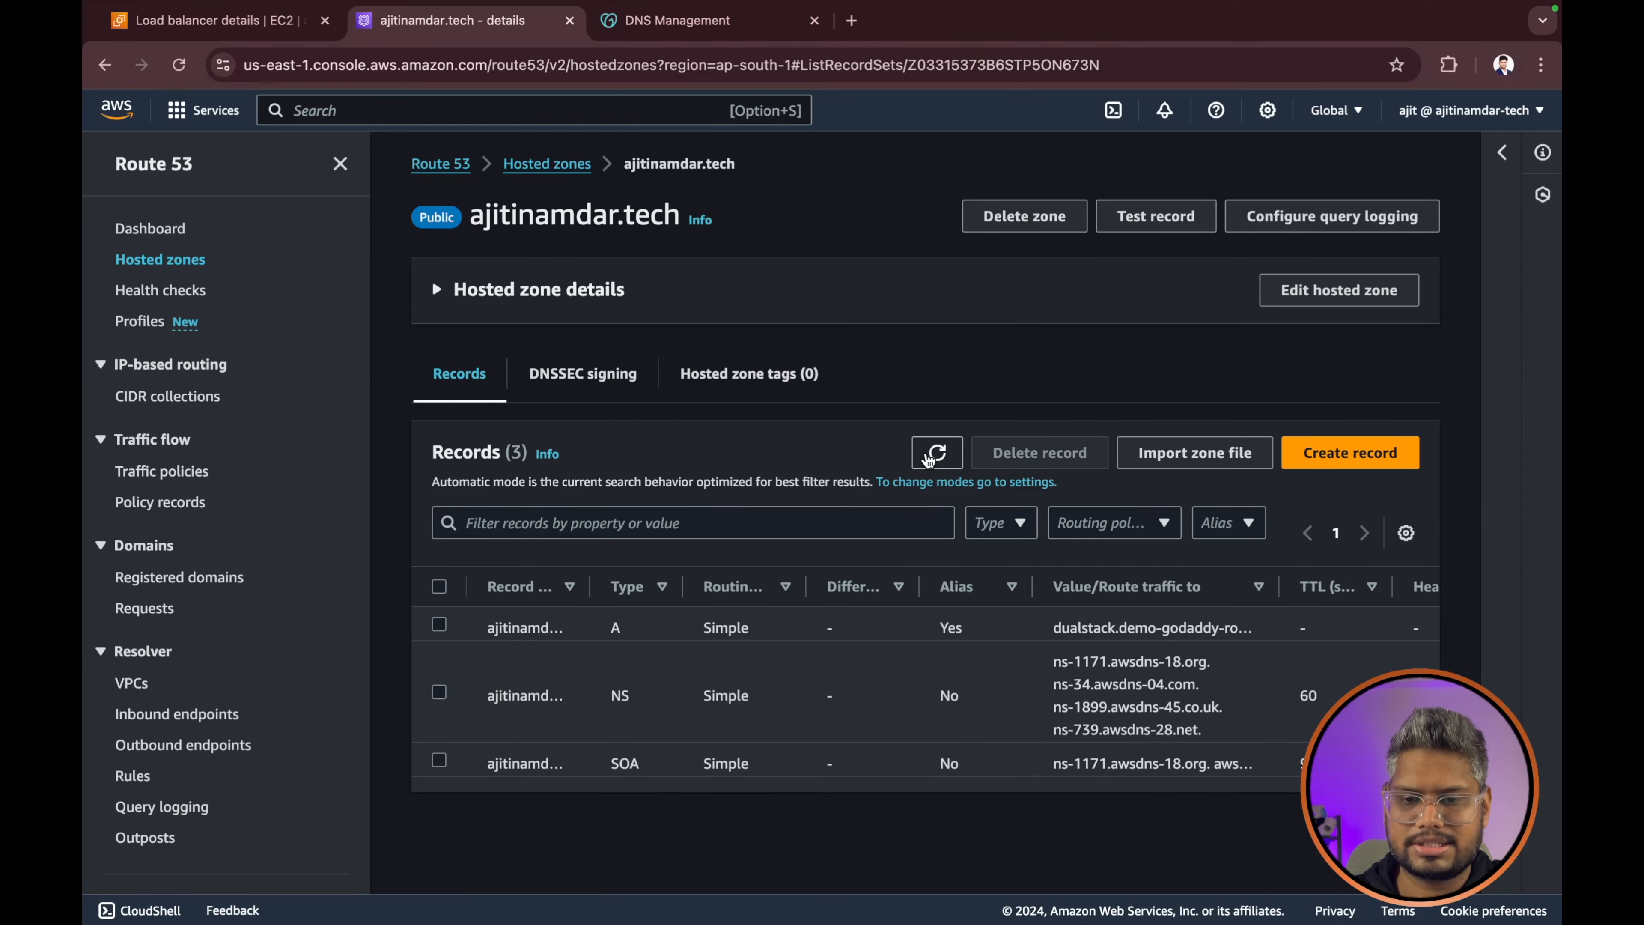
click(439, 625)
scroll(1314, 355, down, 1)
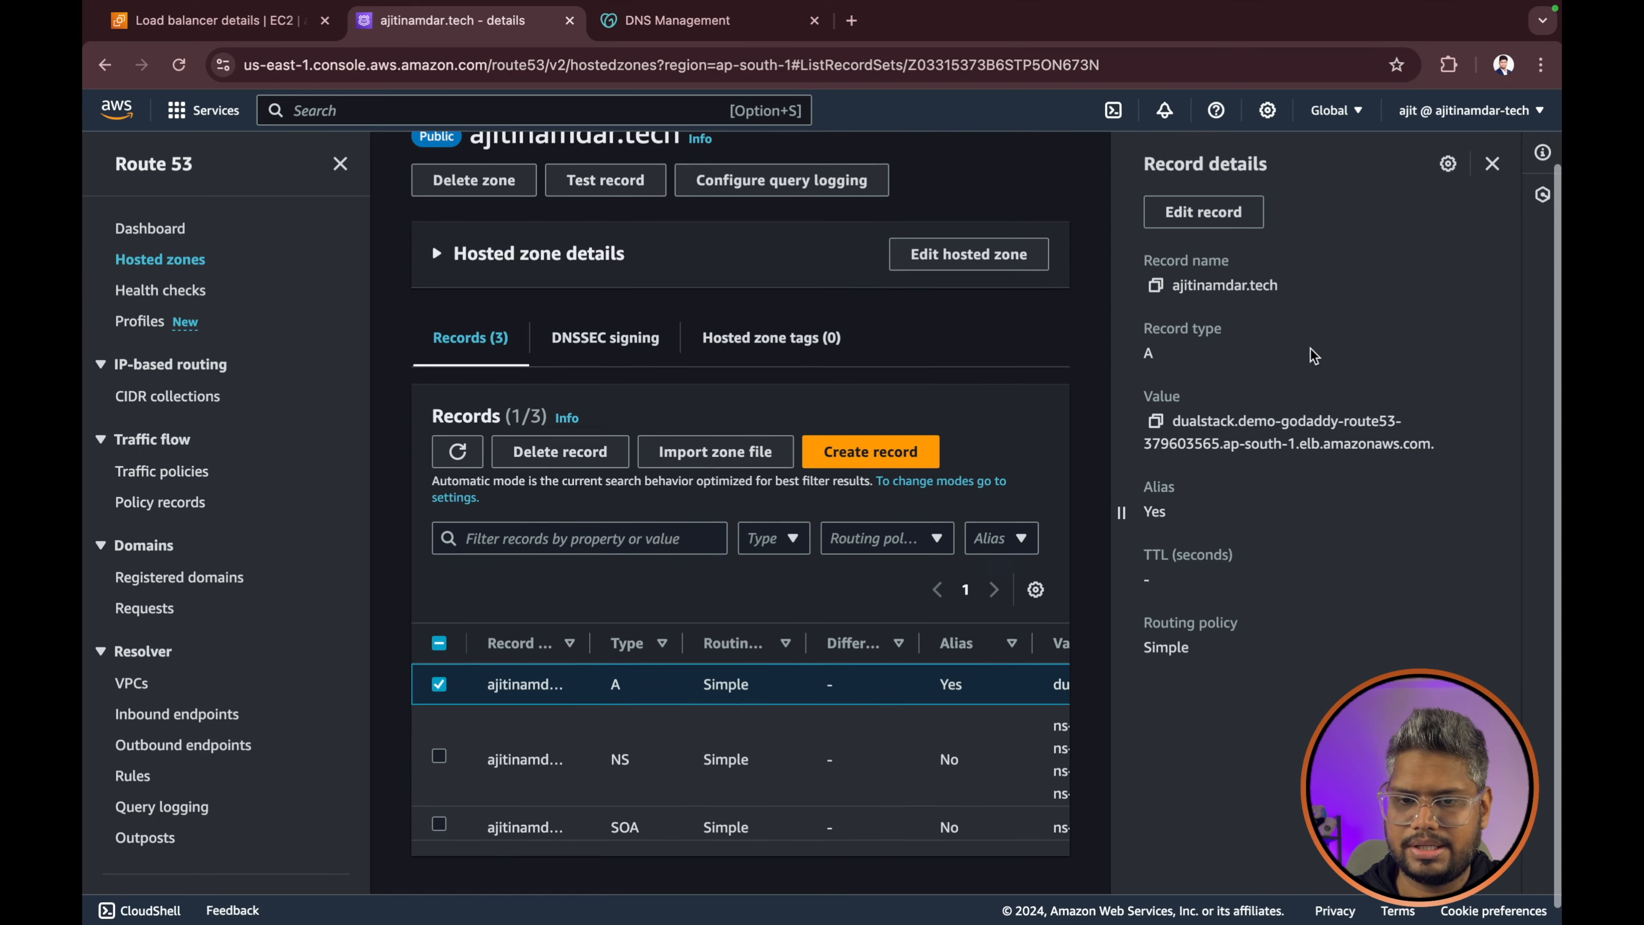
scroll(1488, 227, up, 1)
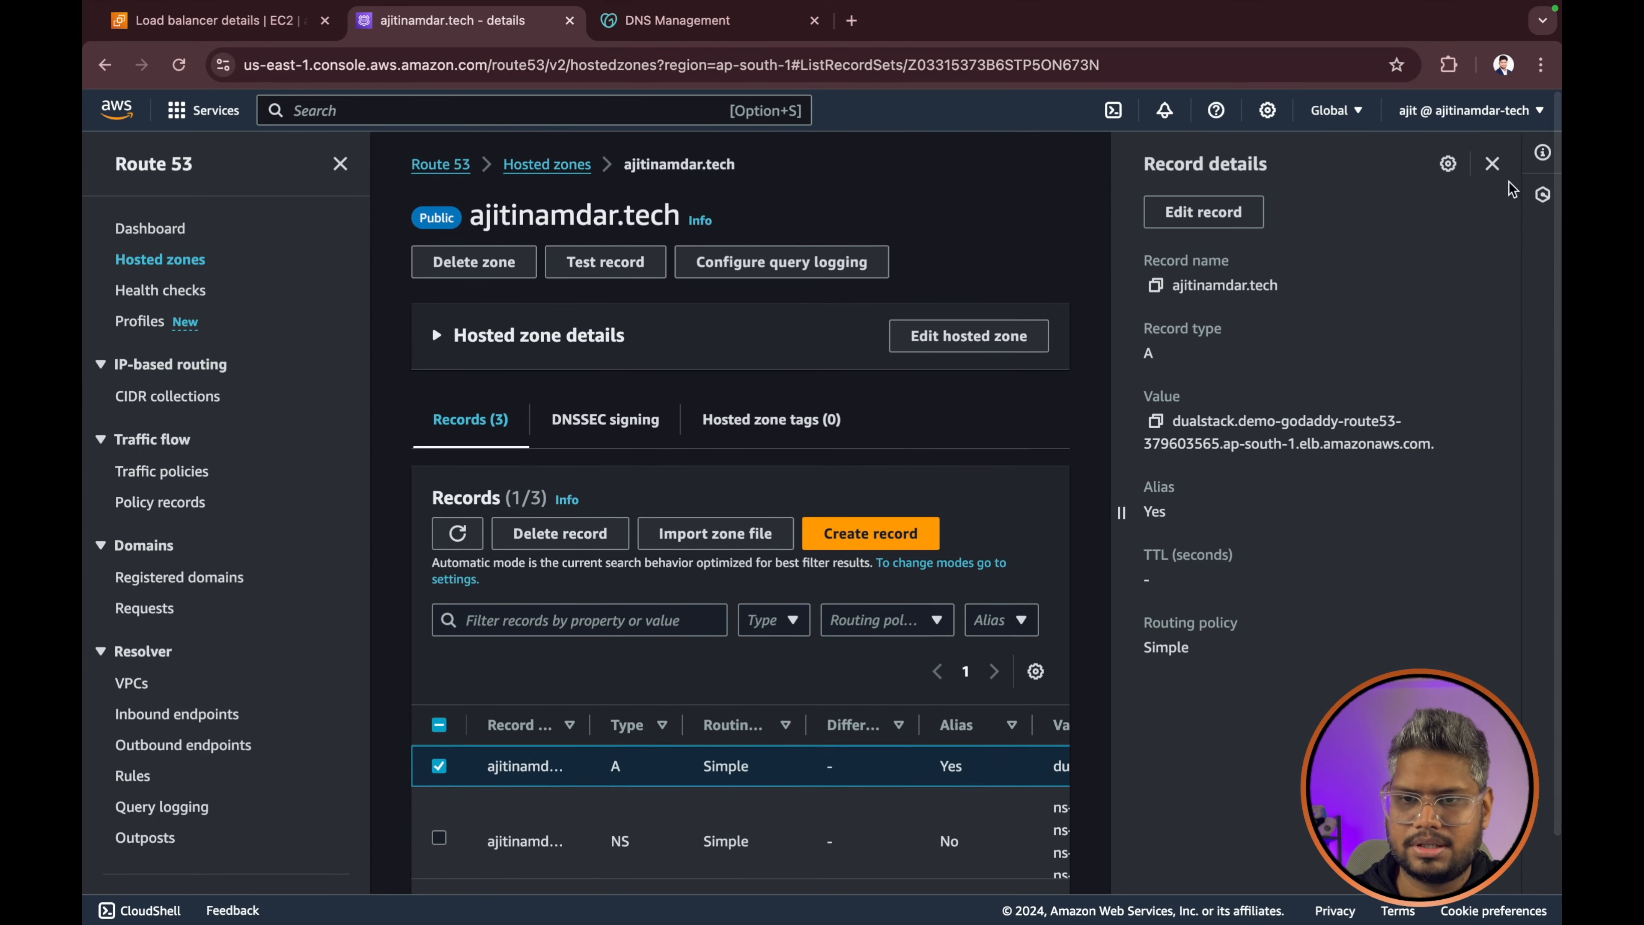
click(1492, 163)
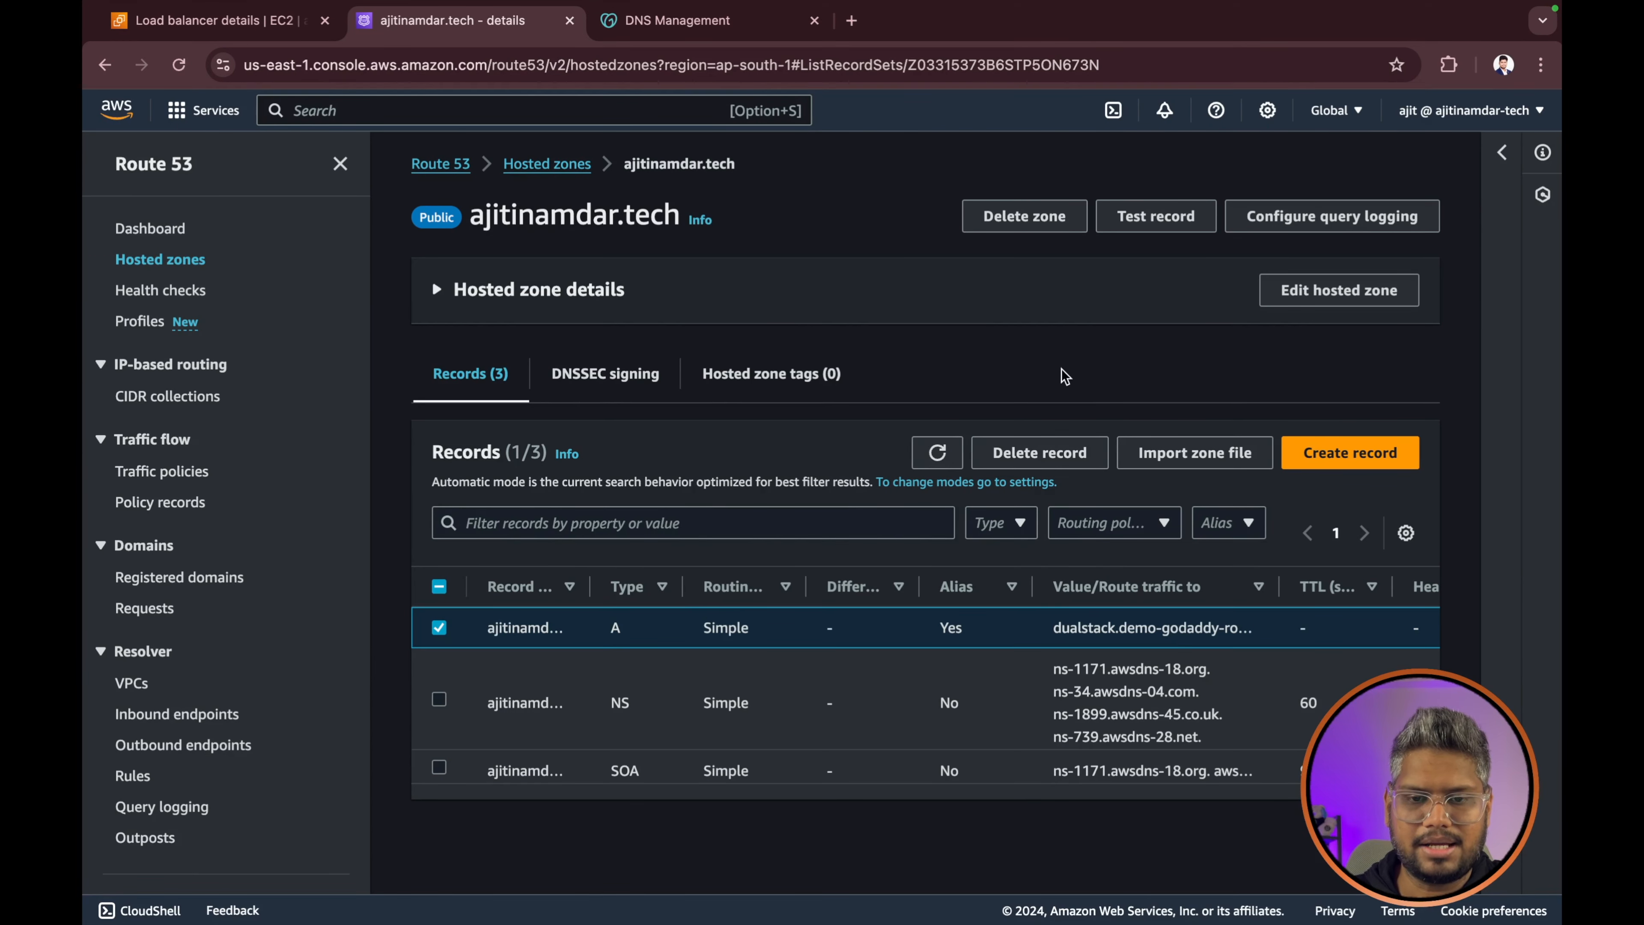
- Load the root domain in a new browser tab to test the alias record
click(851, 20)
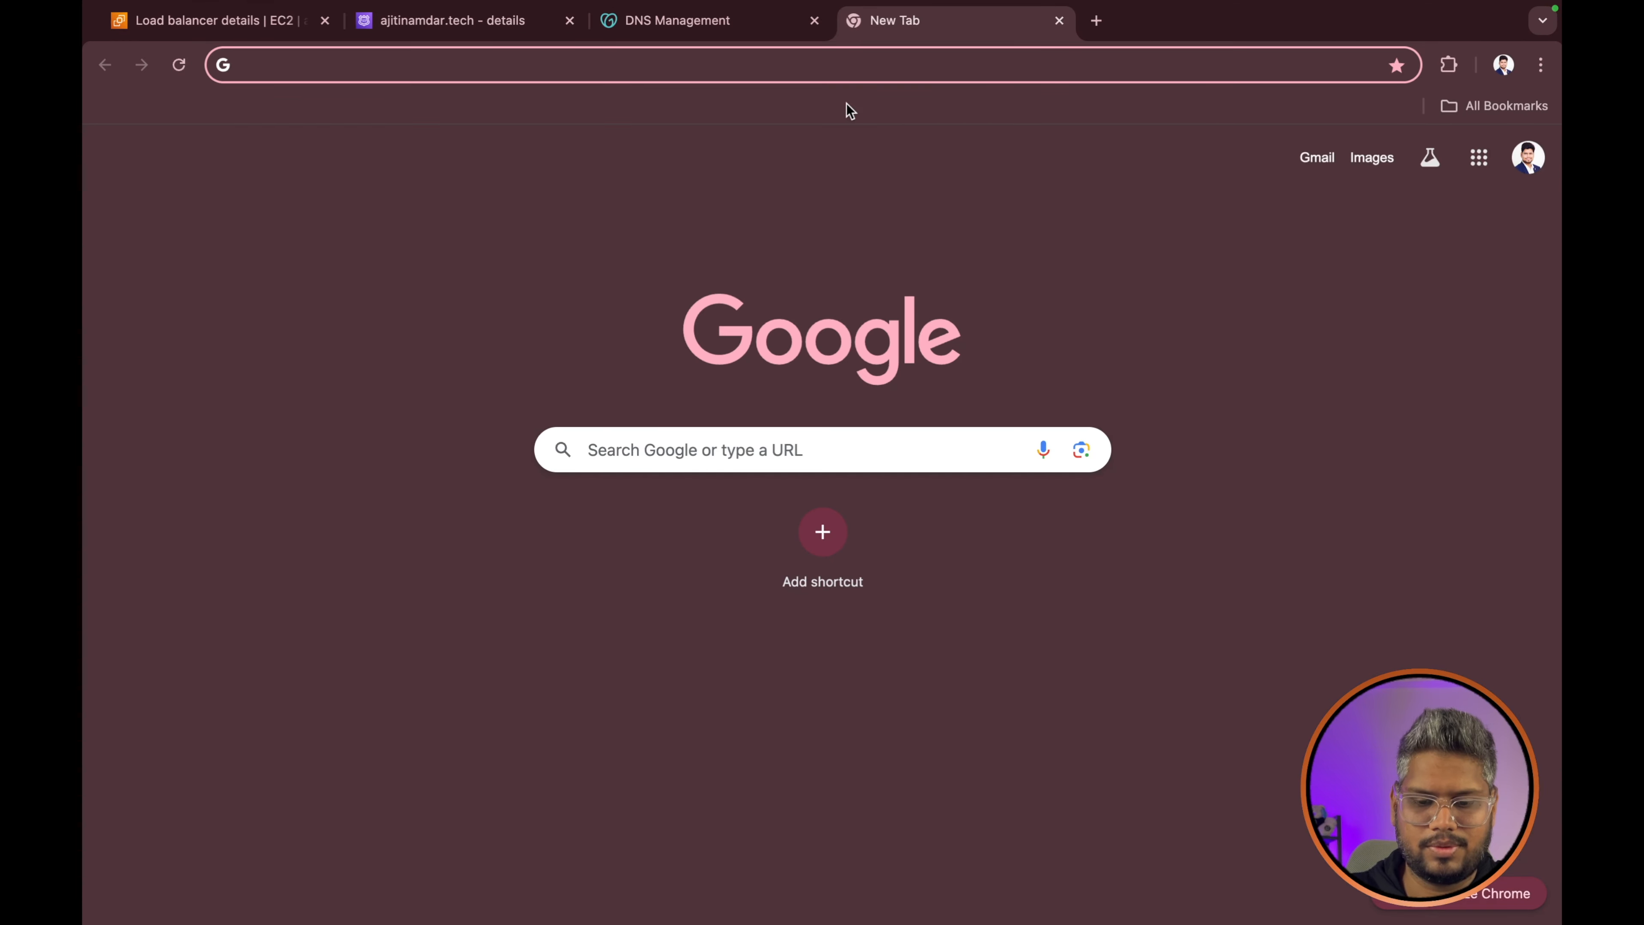
text(ajitinamdar)
key(Return)
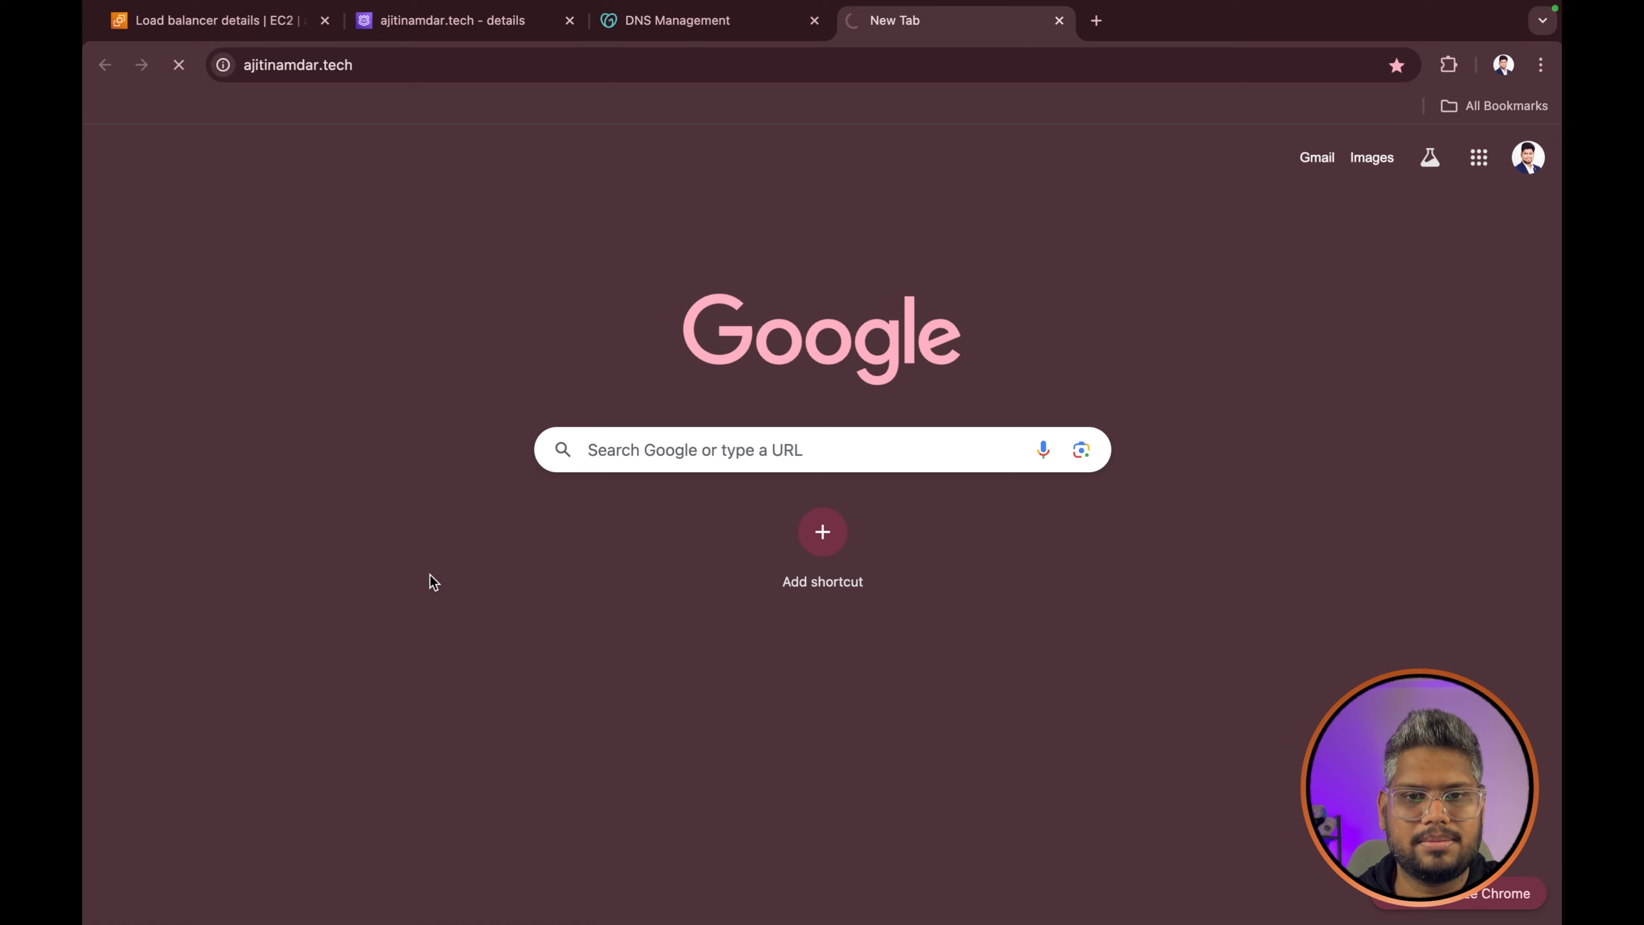
- Copy the root domain's address and load it in a new incognito window to test it without cached data
click(421, 65)
key(super+c)
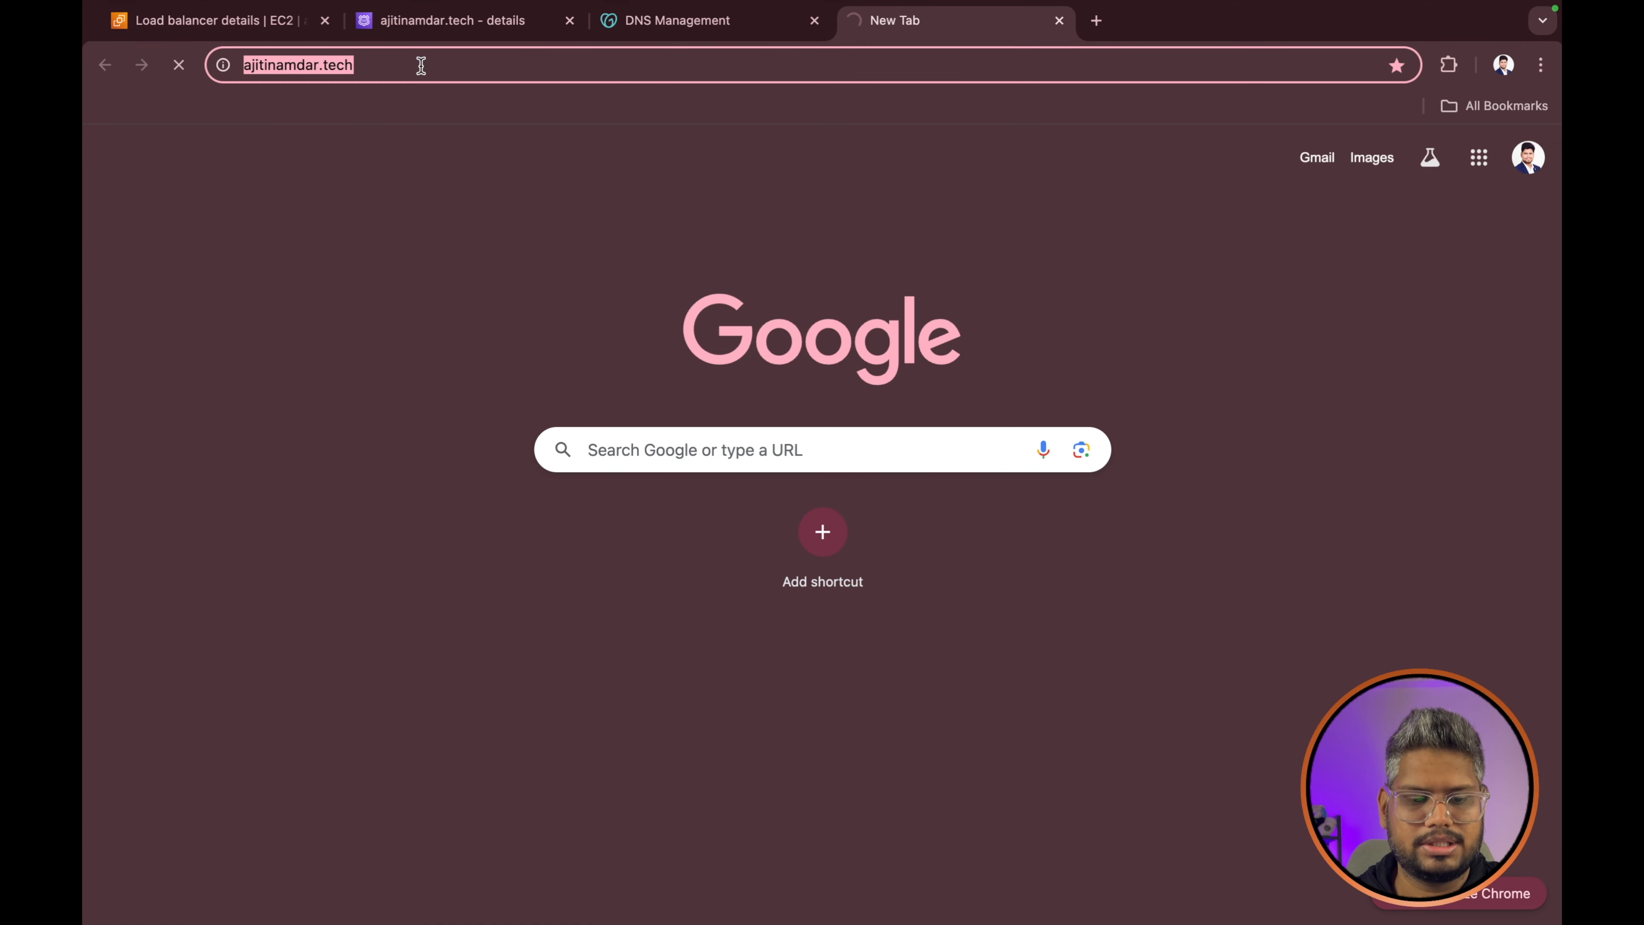
click(1540, 65)
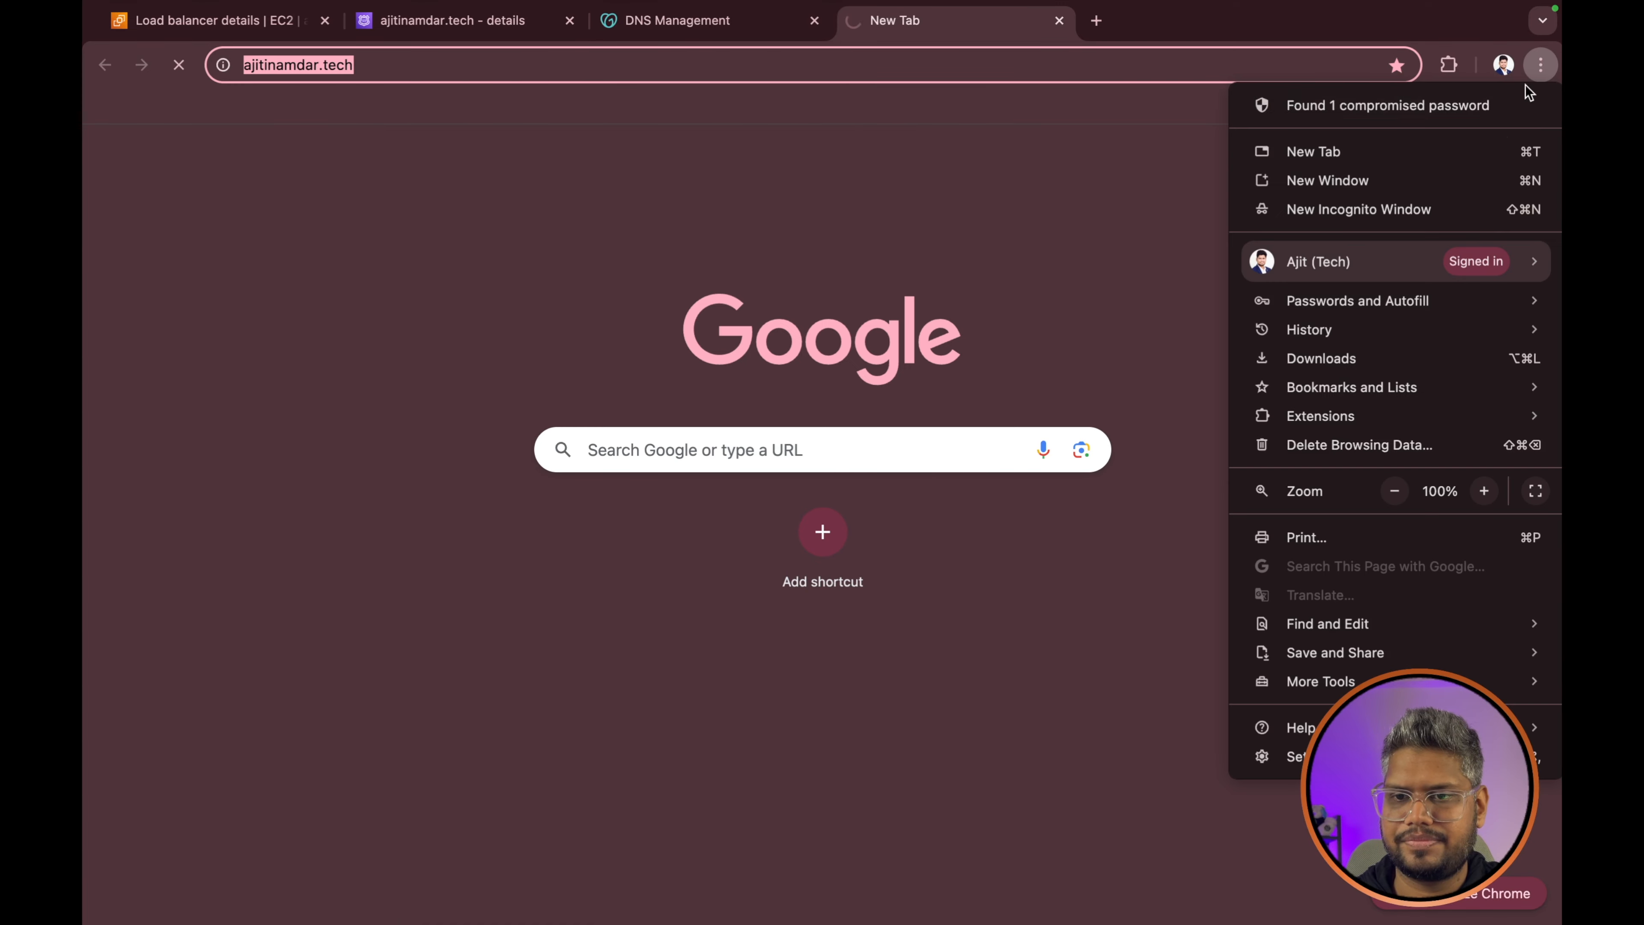
click(1424, 209)
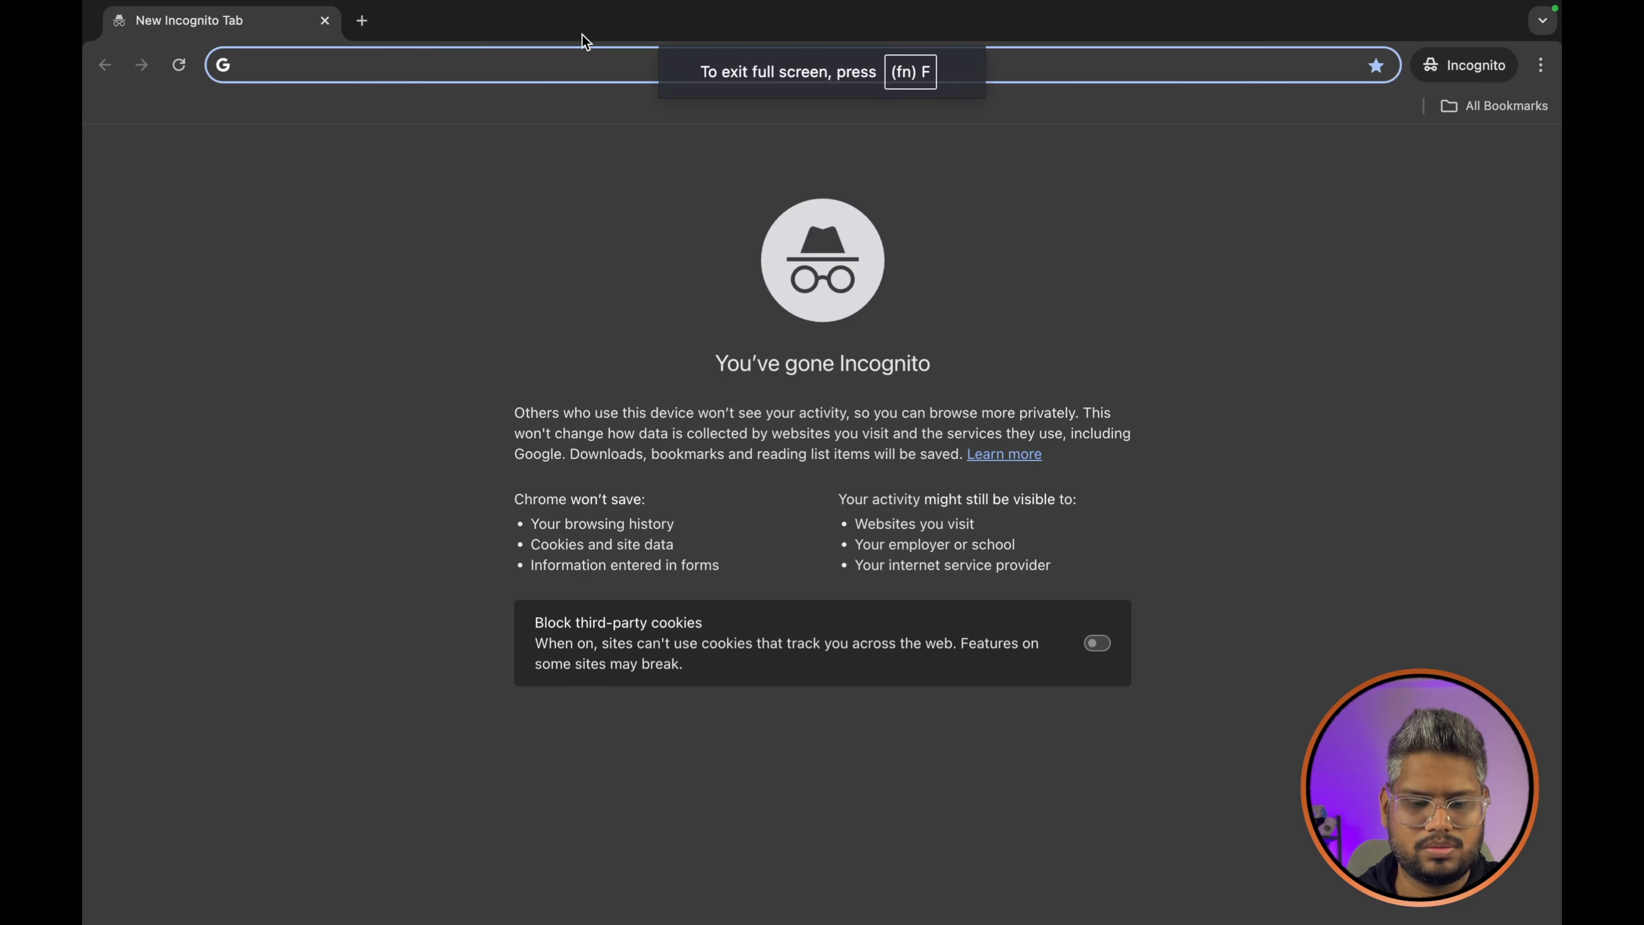
key(super+v)
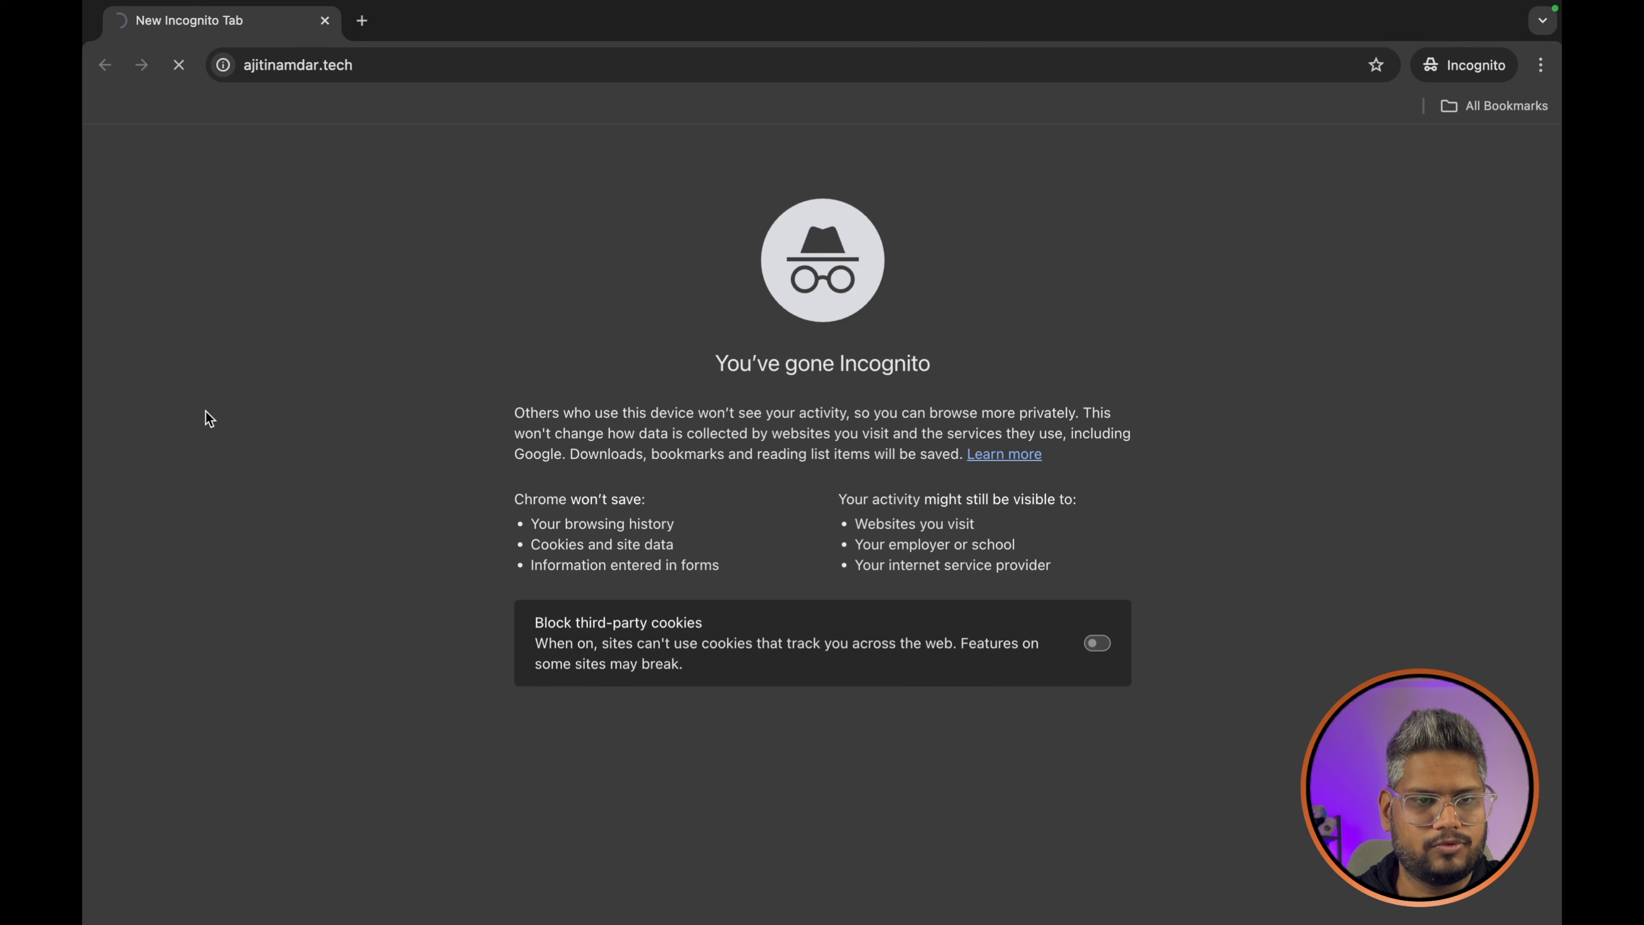
- Return to the original browser window and check the records of the Route 53 hosted zone
key(ctrl+Left)
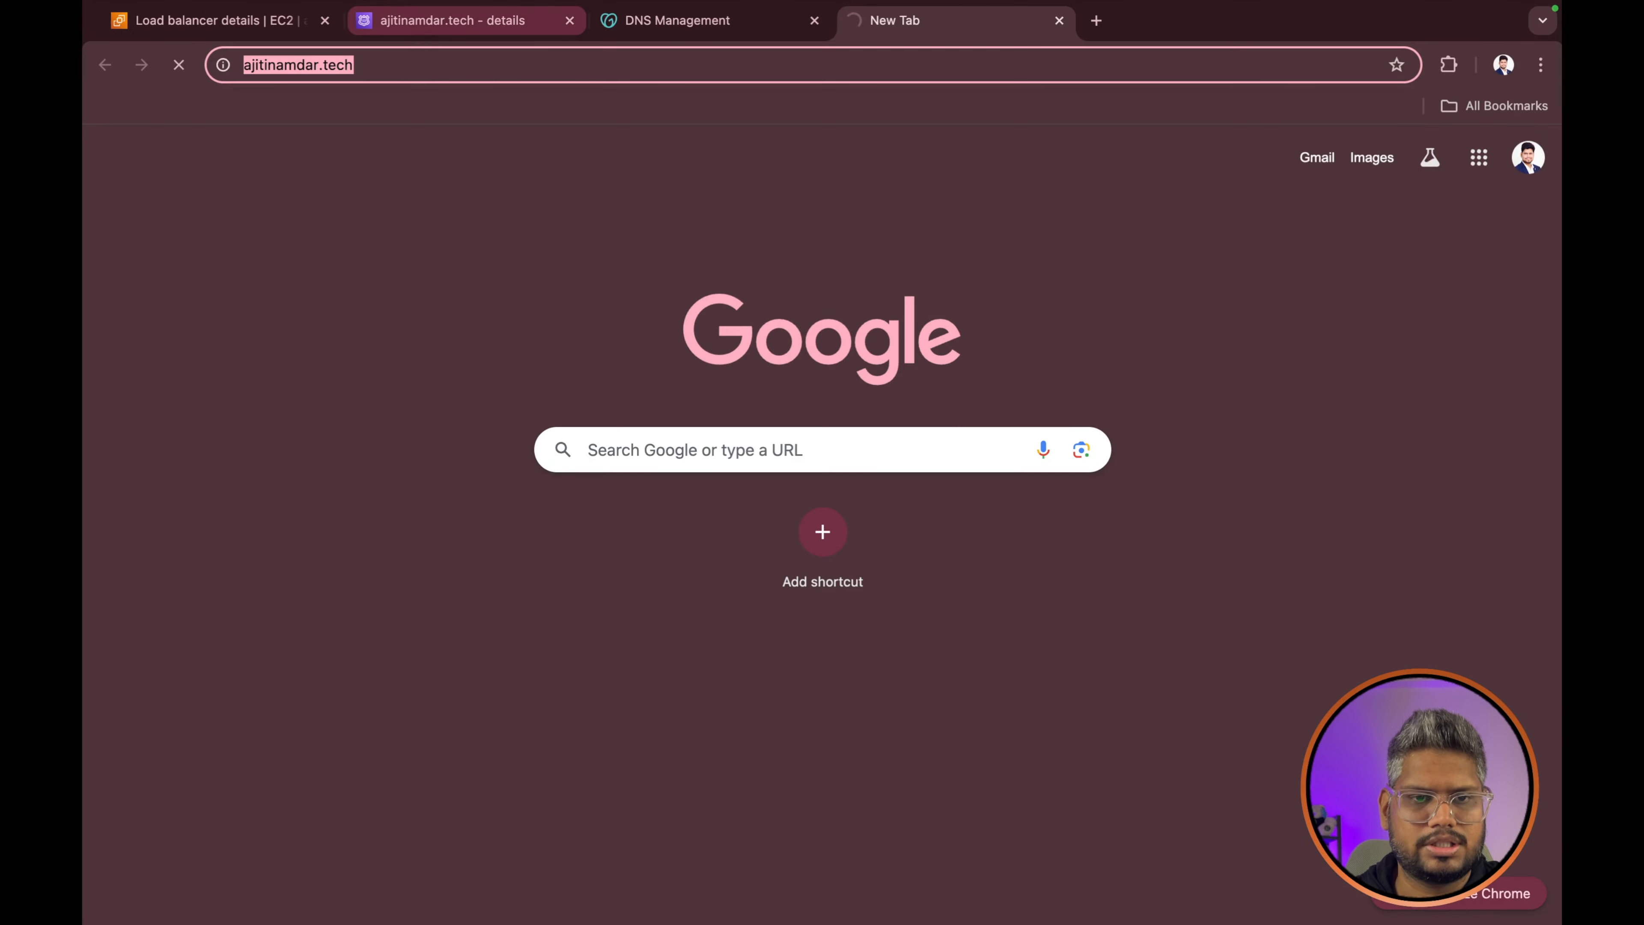
click(409, 26)
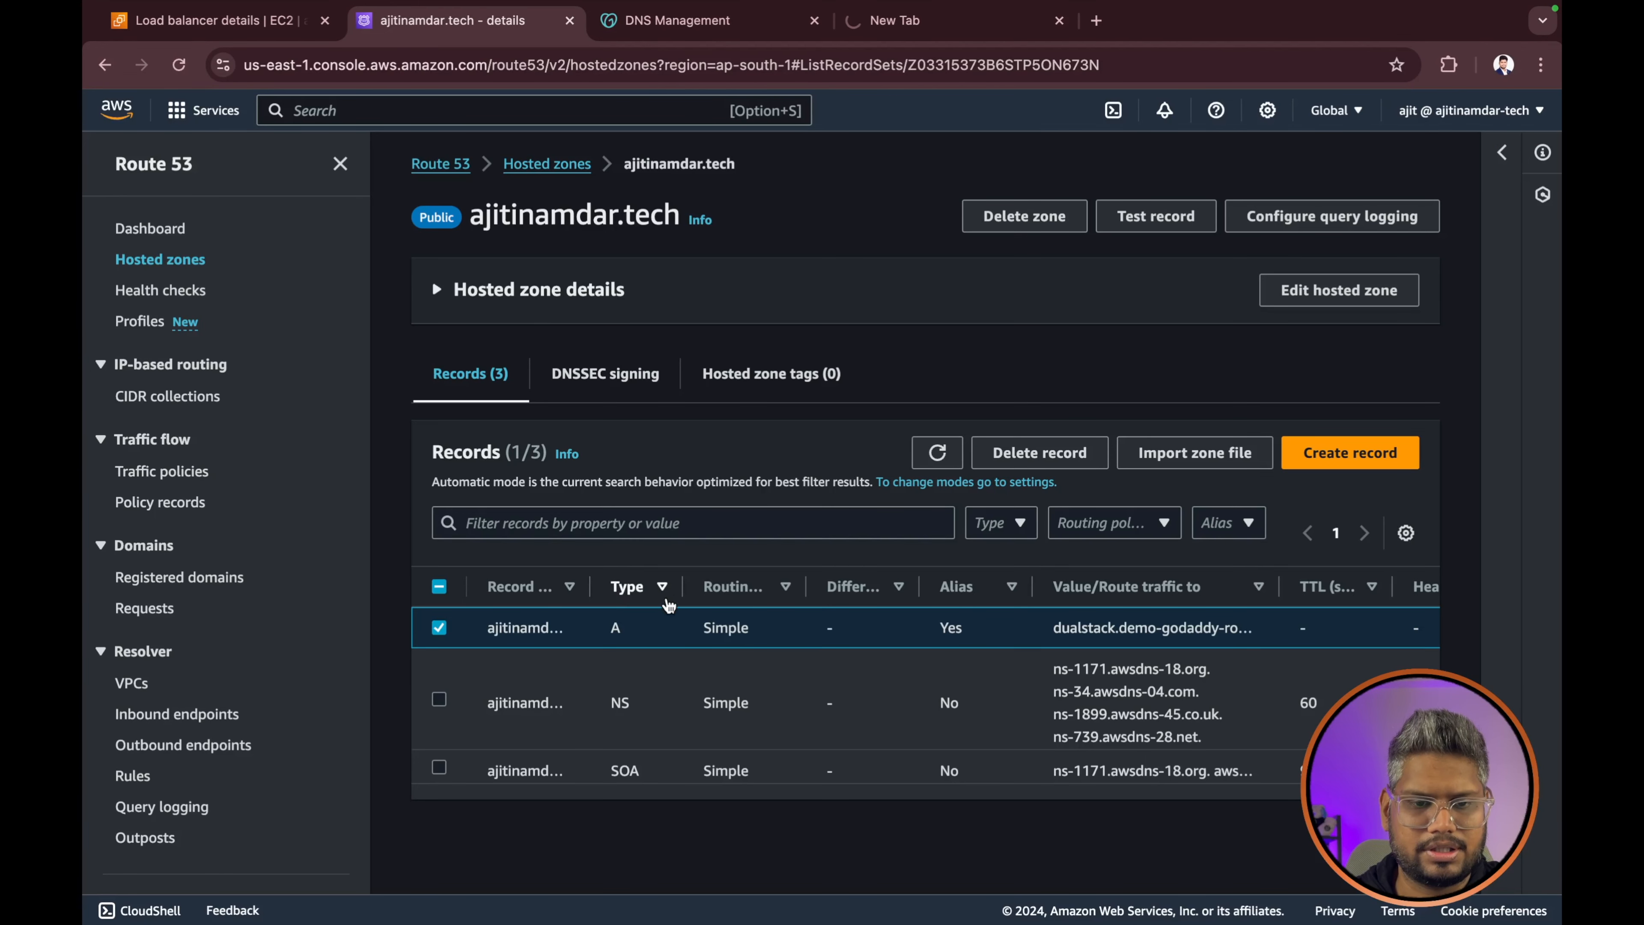
scroll(942, 744, right, 1)
scroll(942, 745, left, 2)
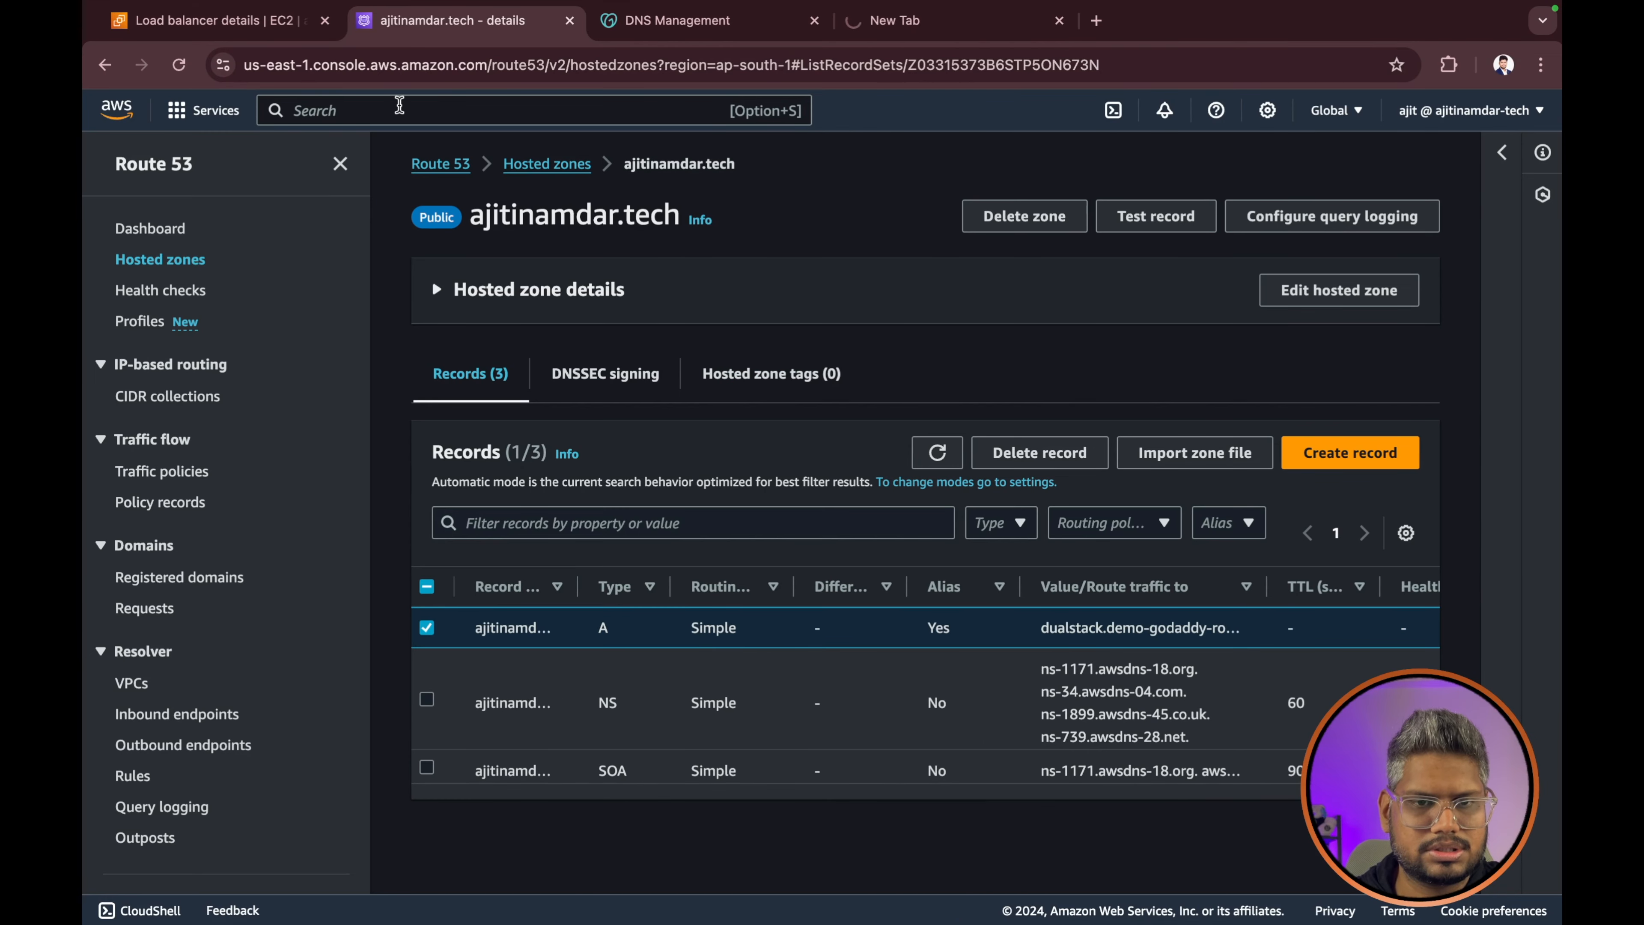
- Switch to GoDaddy's DNS Management and reload the domain's nameserver settings
click(673, 21)
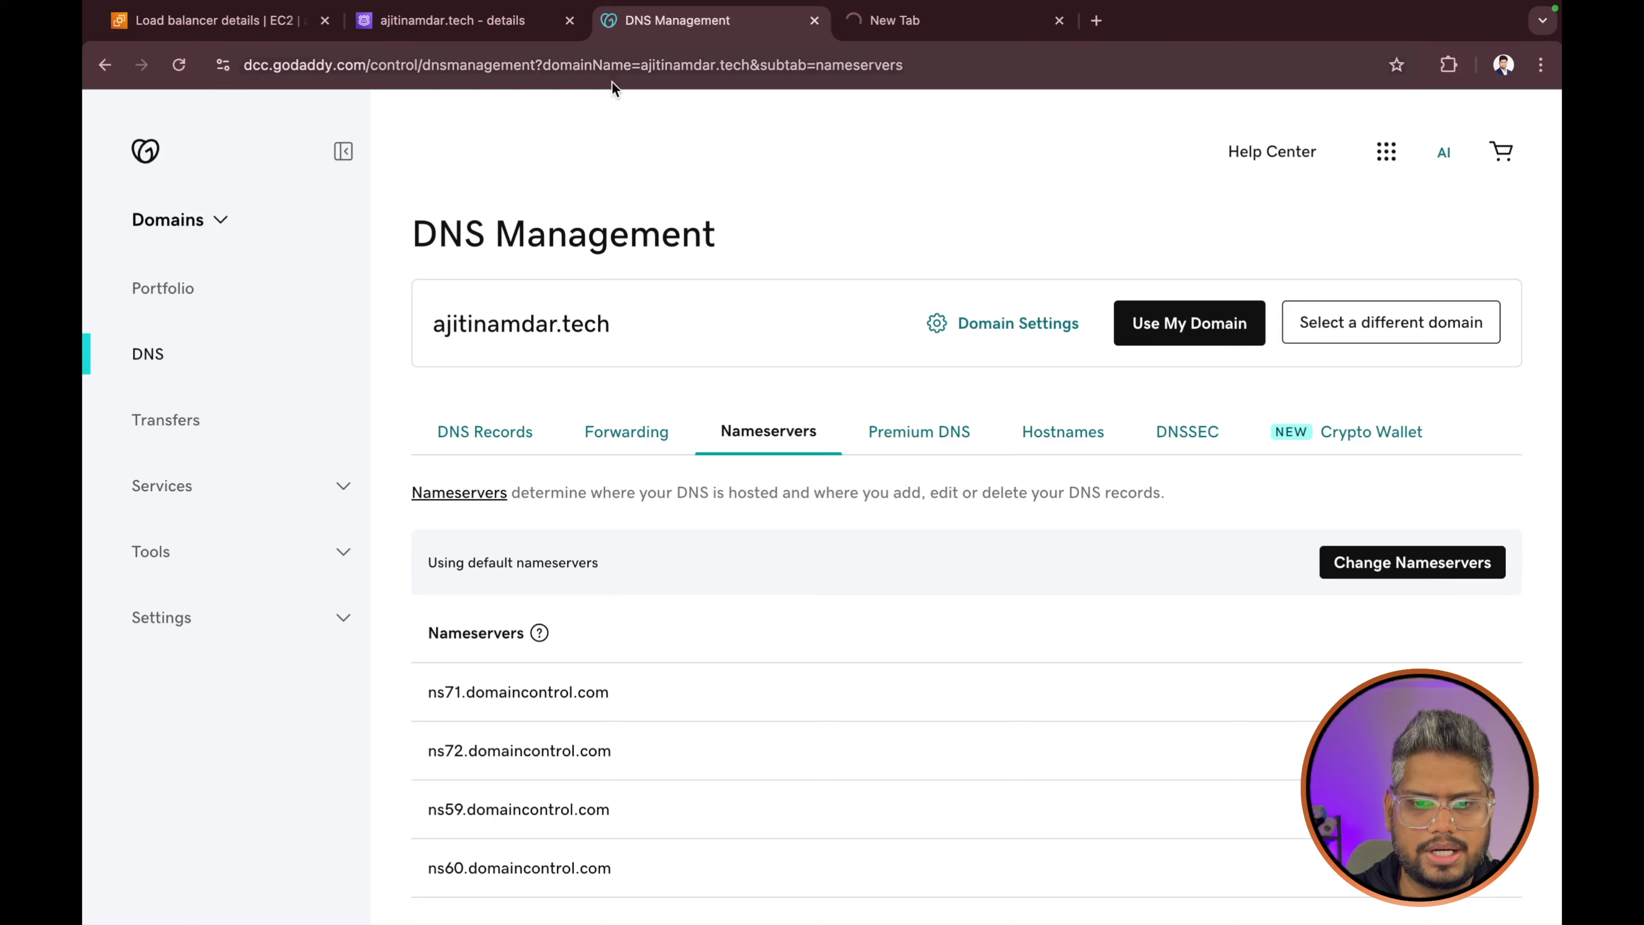
scroll(659, 686, down, 2)
scroll(659, 686, up, 2)
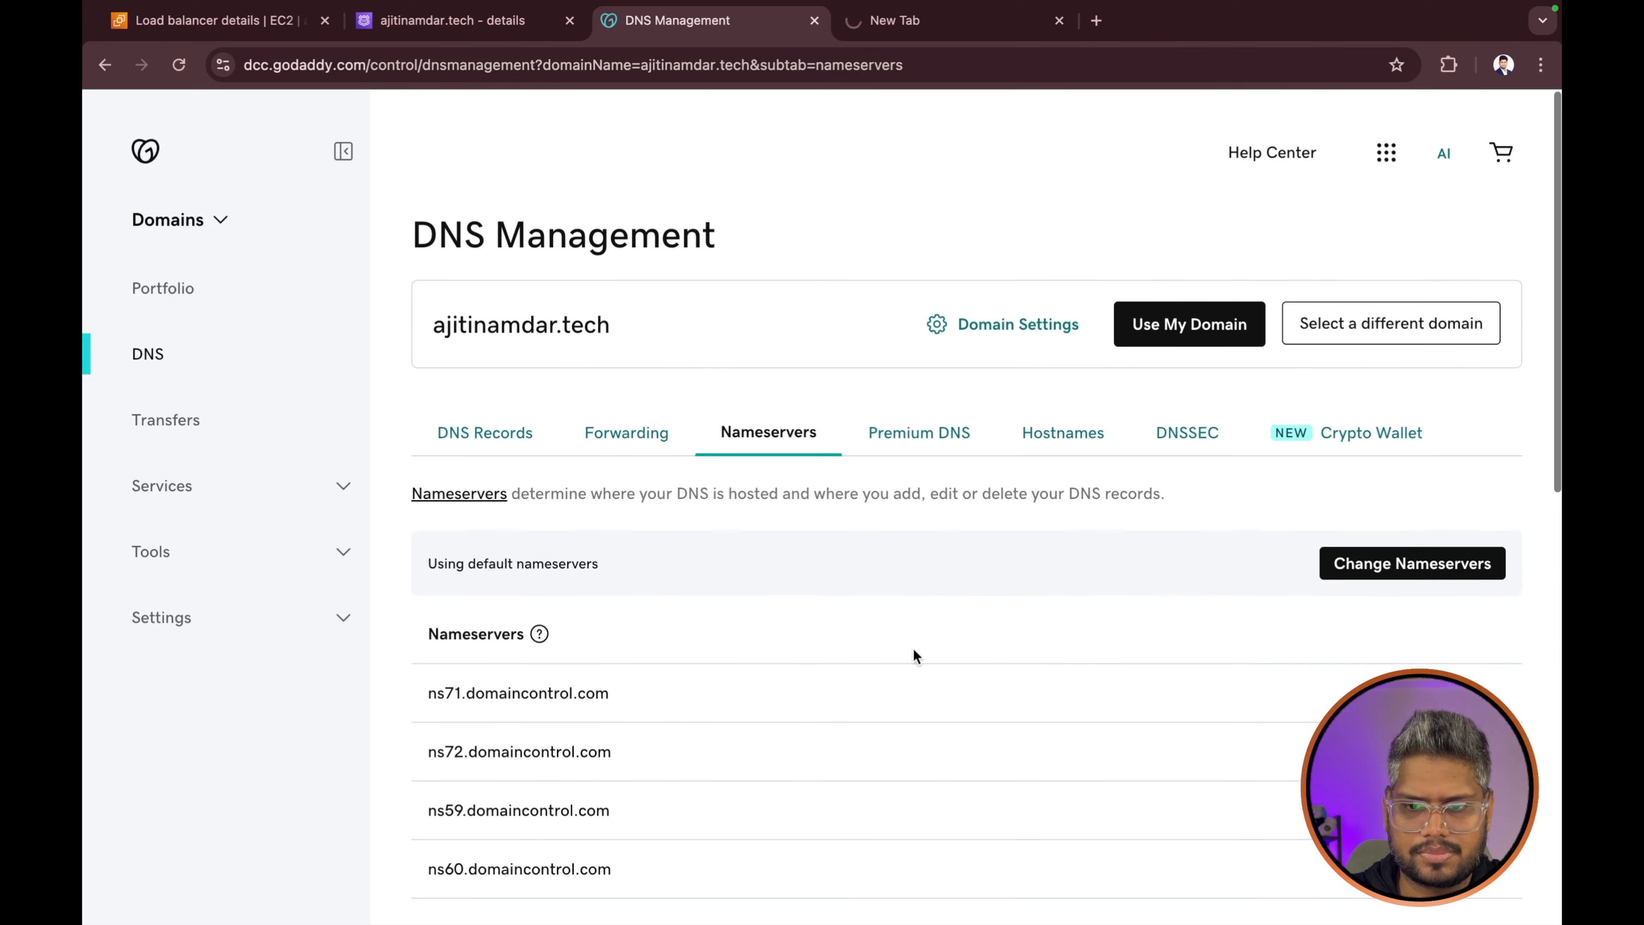
key(super+r)
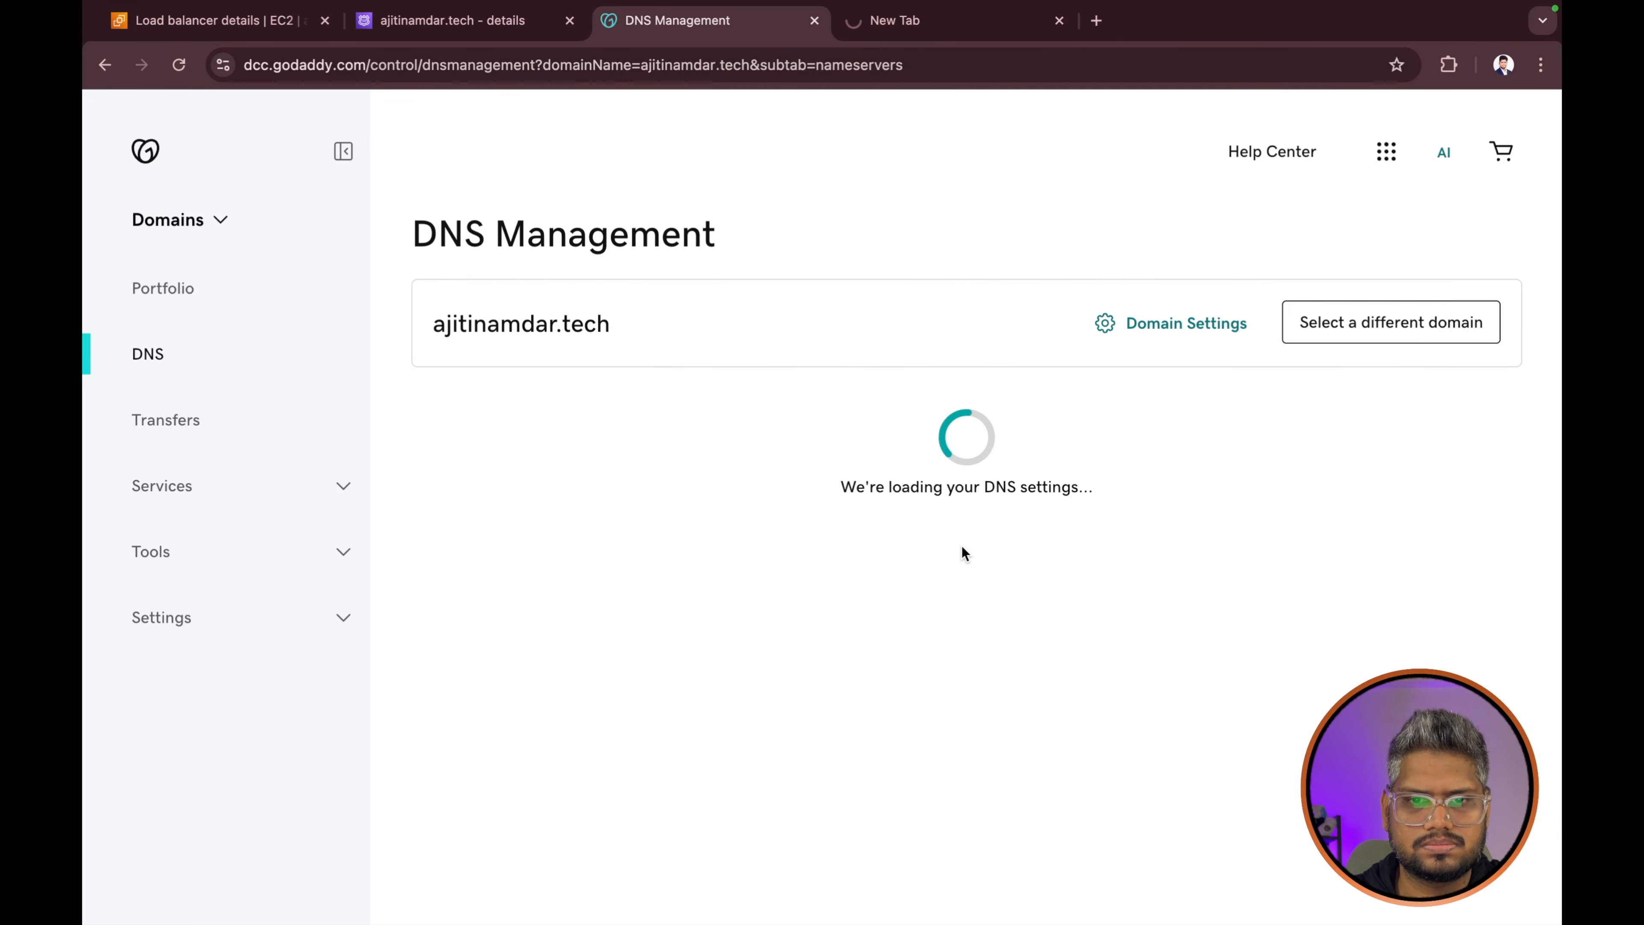
scroll(964, 512, down, 3)
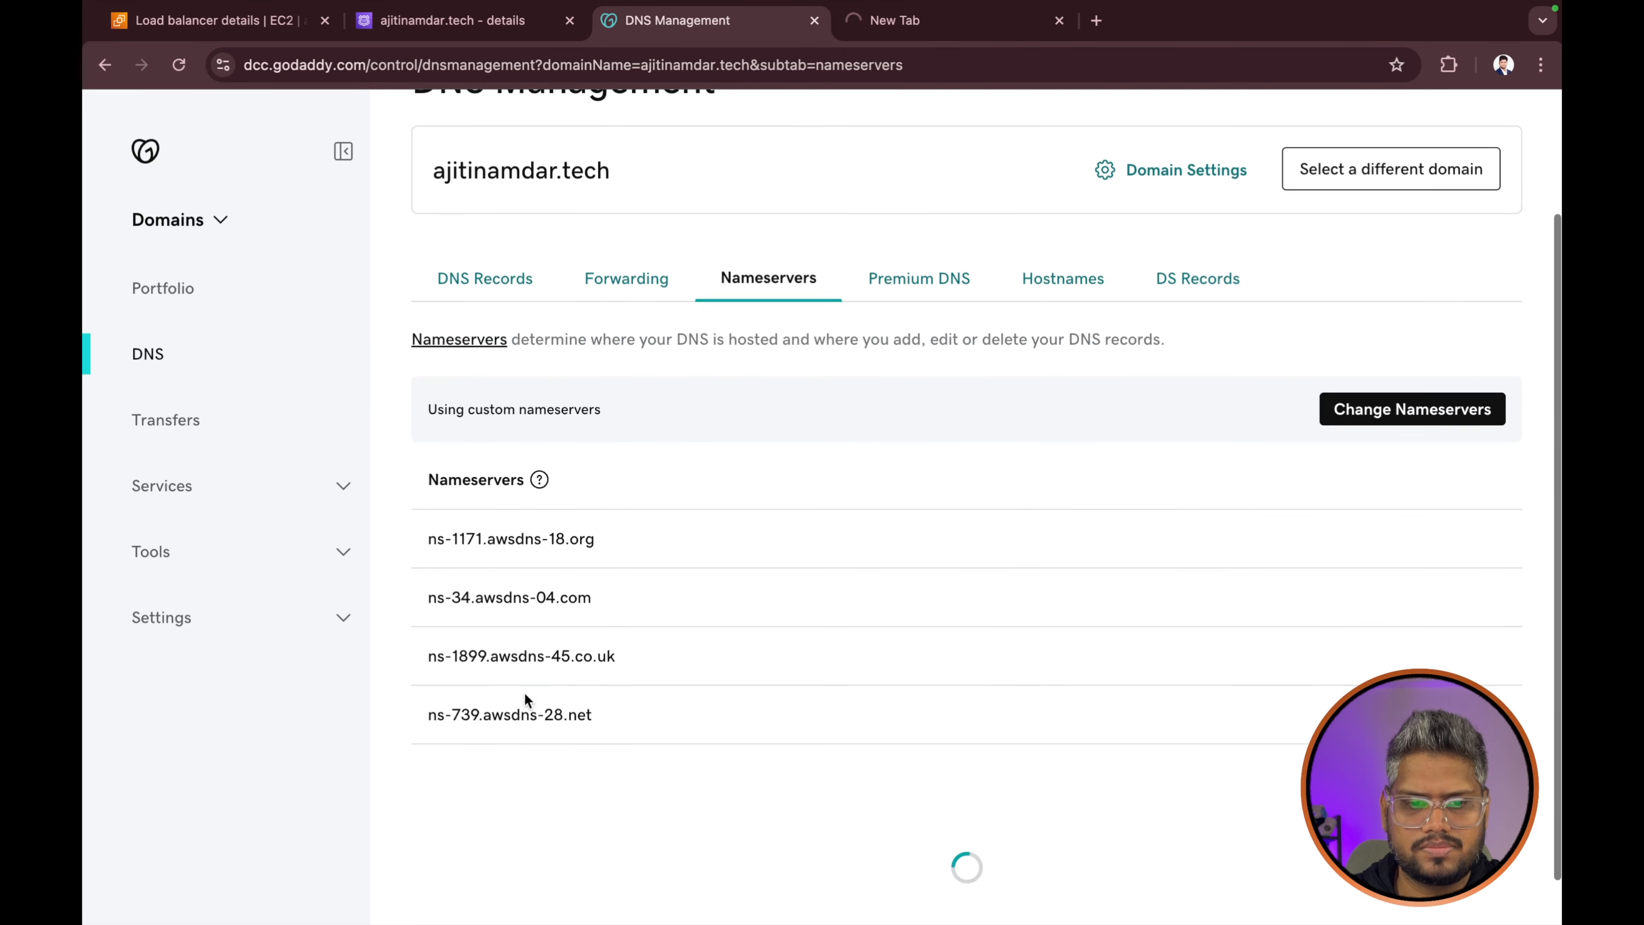
- Compare the nameservers listed in GoDaddy with the NS record values of the Route 53 hosted zone
drag(429, 534, 660, 722)
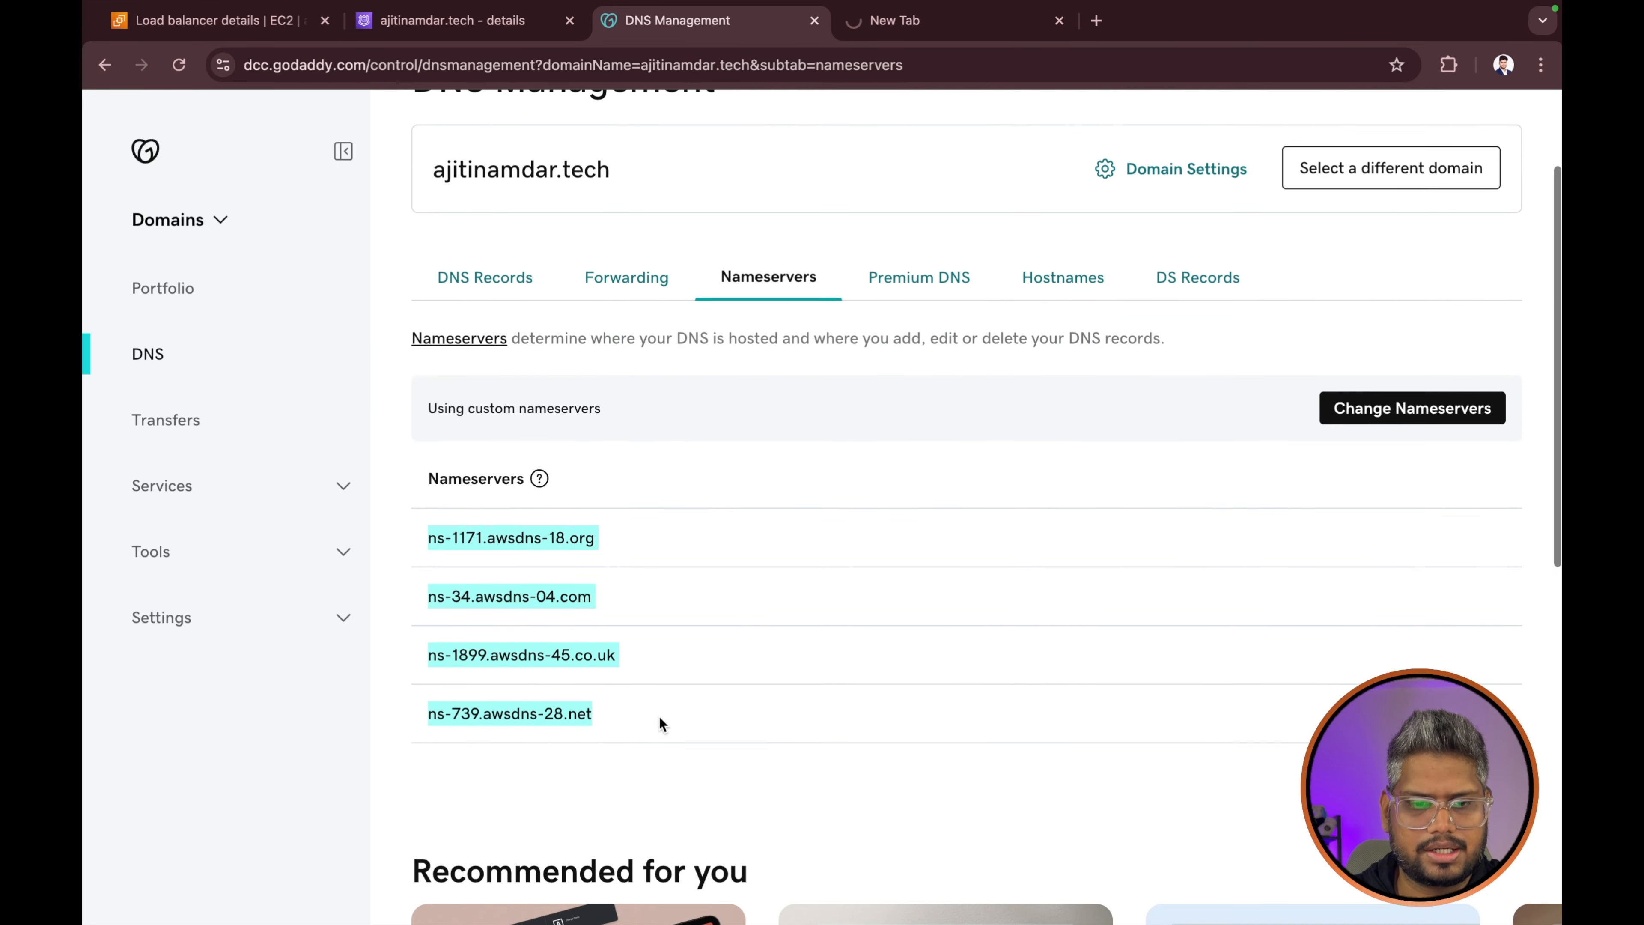
click(496, 26)
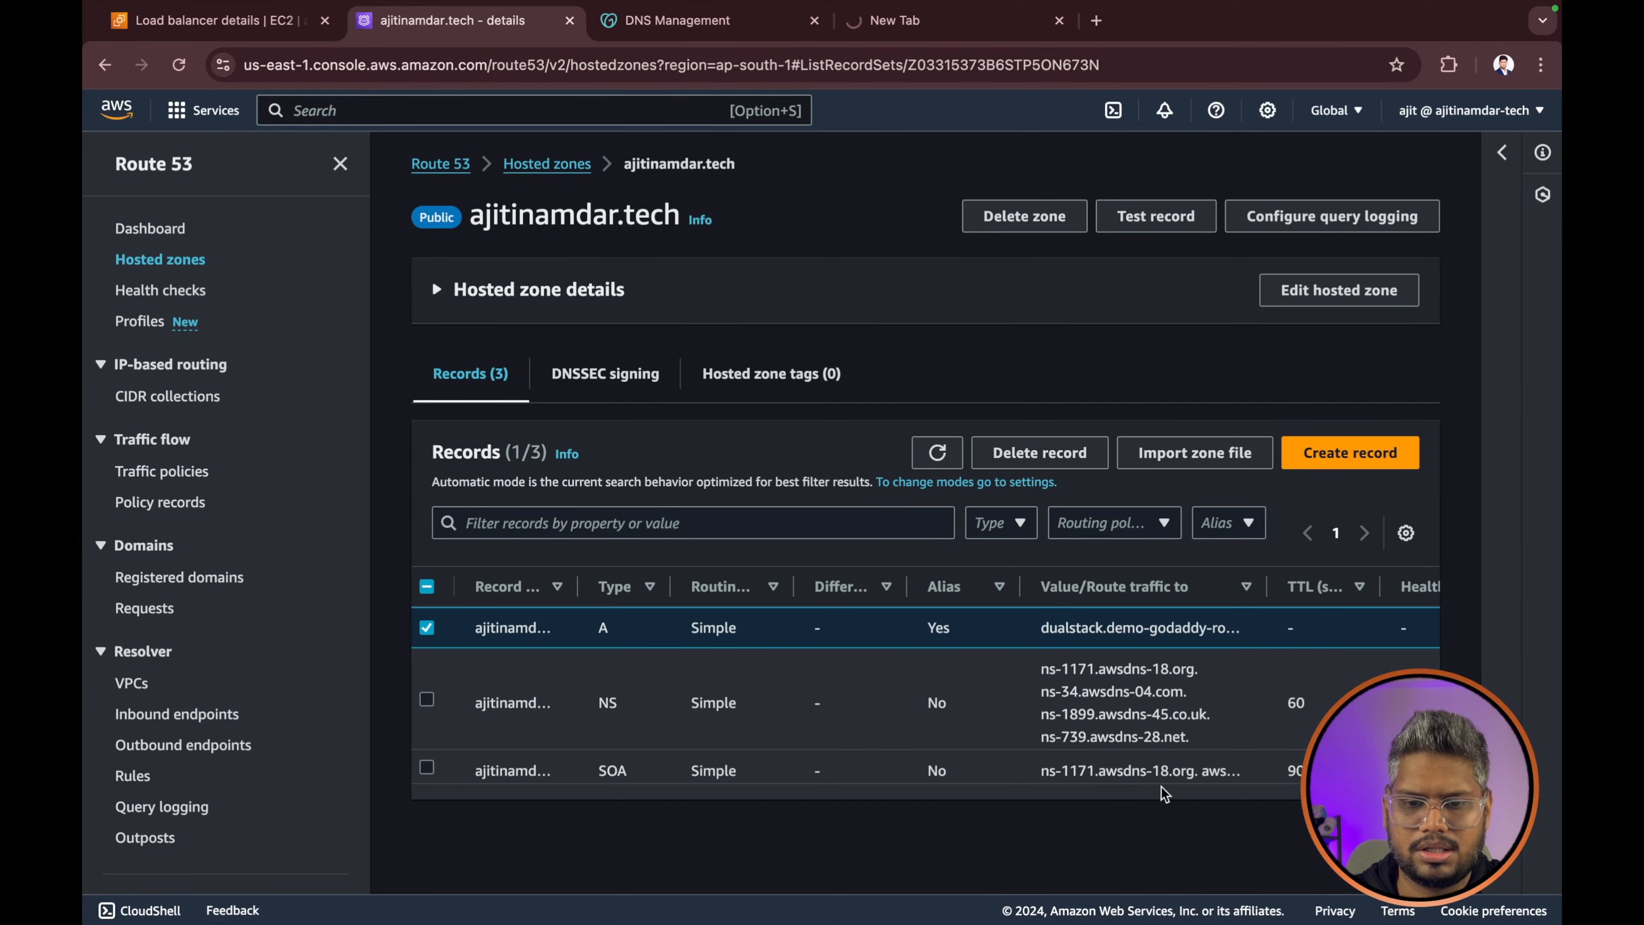
click(692, 22)
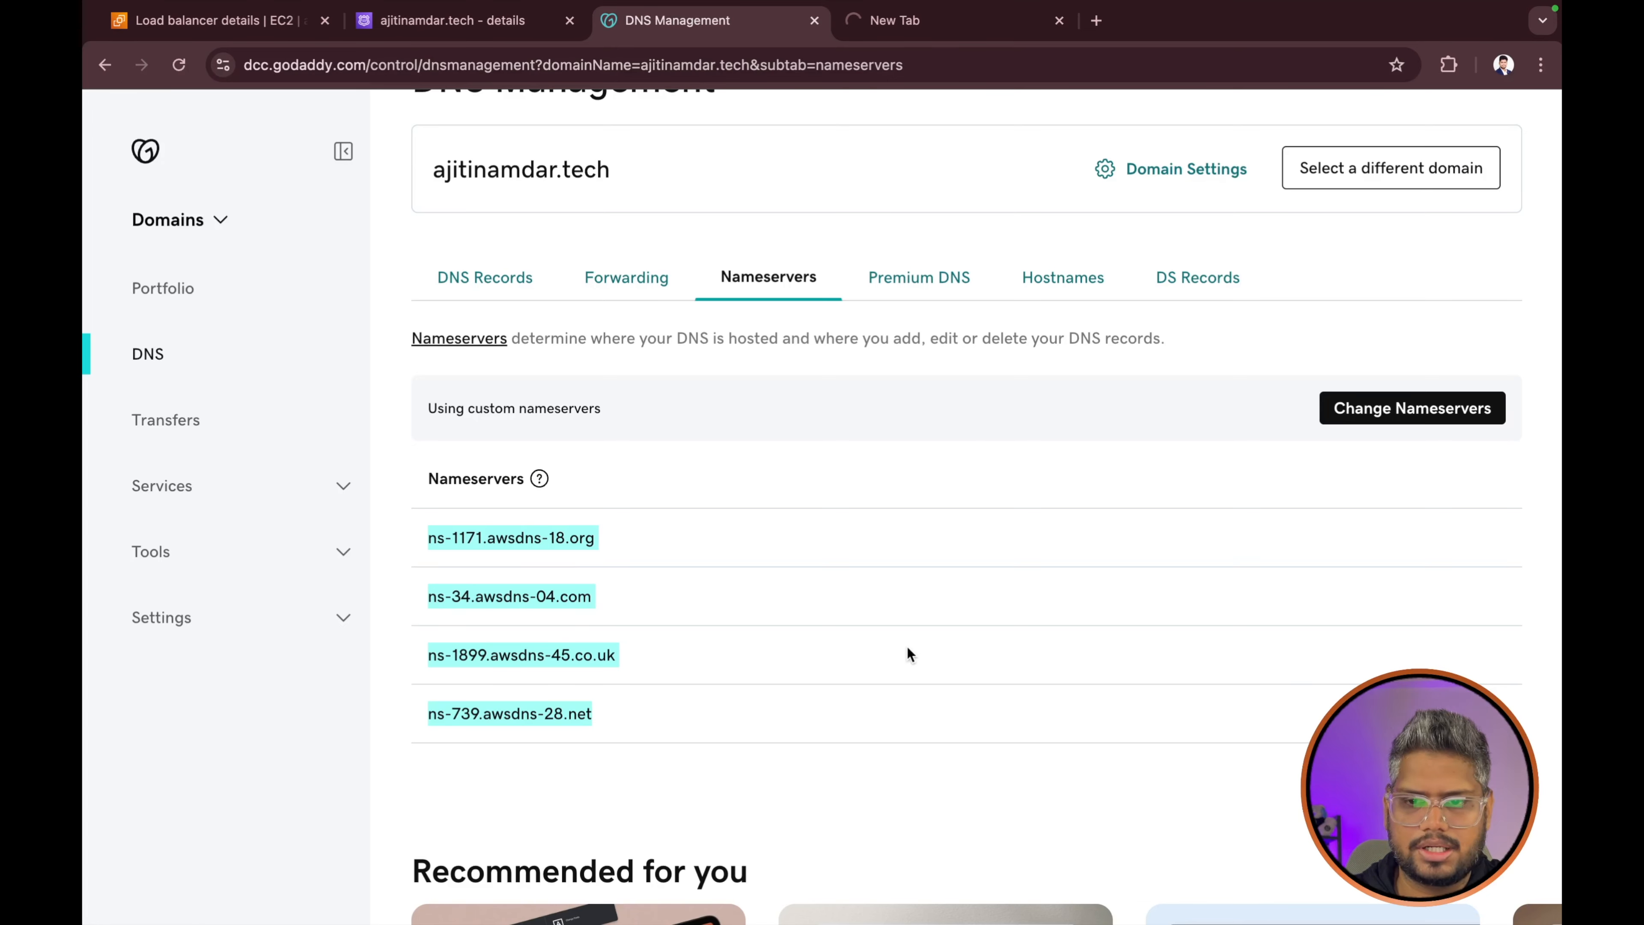
click(1347, 262)
scroll(1347, 263, down, 1)
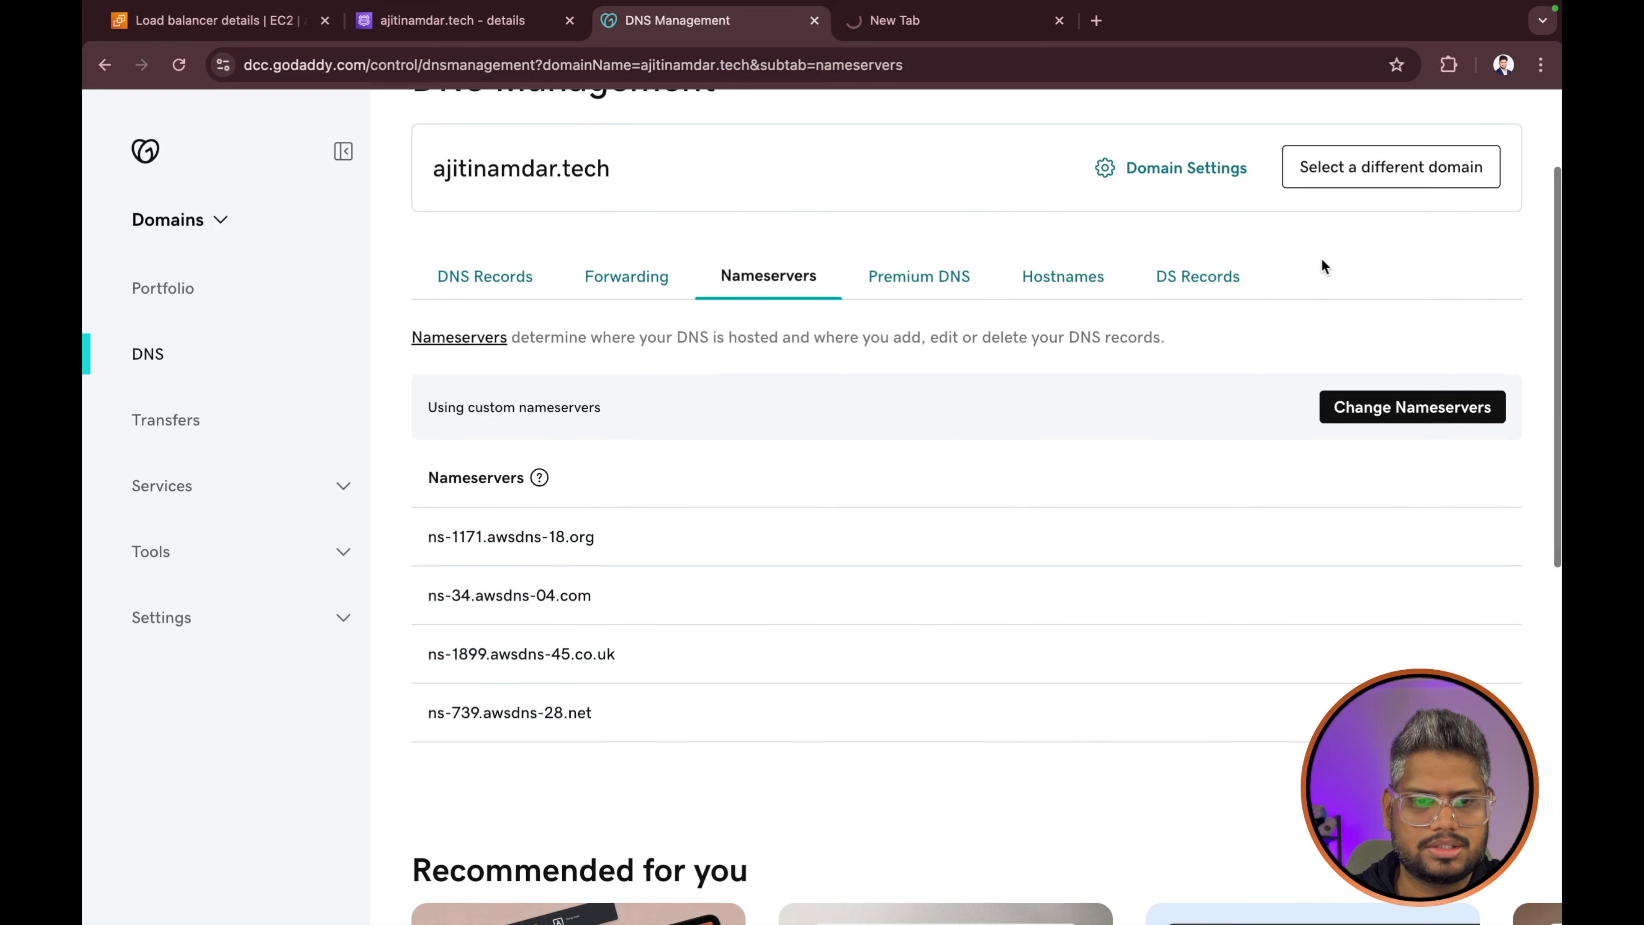
- Switch to the EC2 console and check the demo-godaddy-route53 load balancer's state in the load balancer list
click(226, 20)
scroll(521, 321, up, 2)
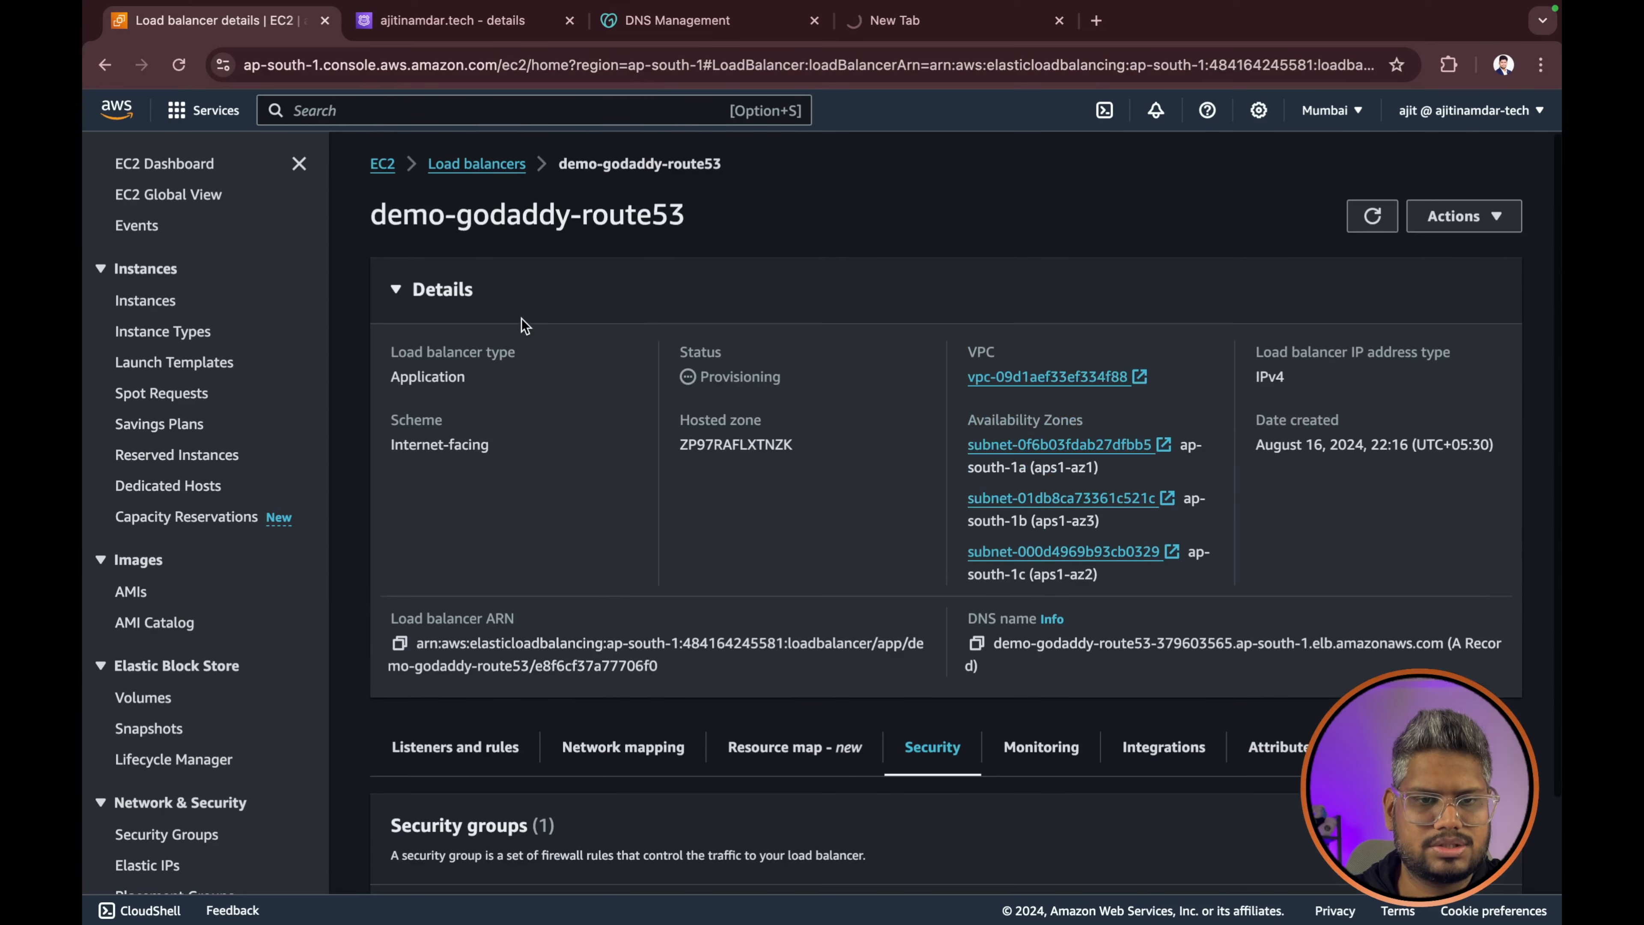
click(471, 161)
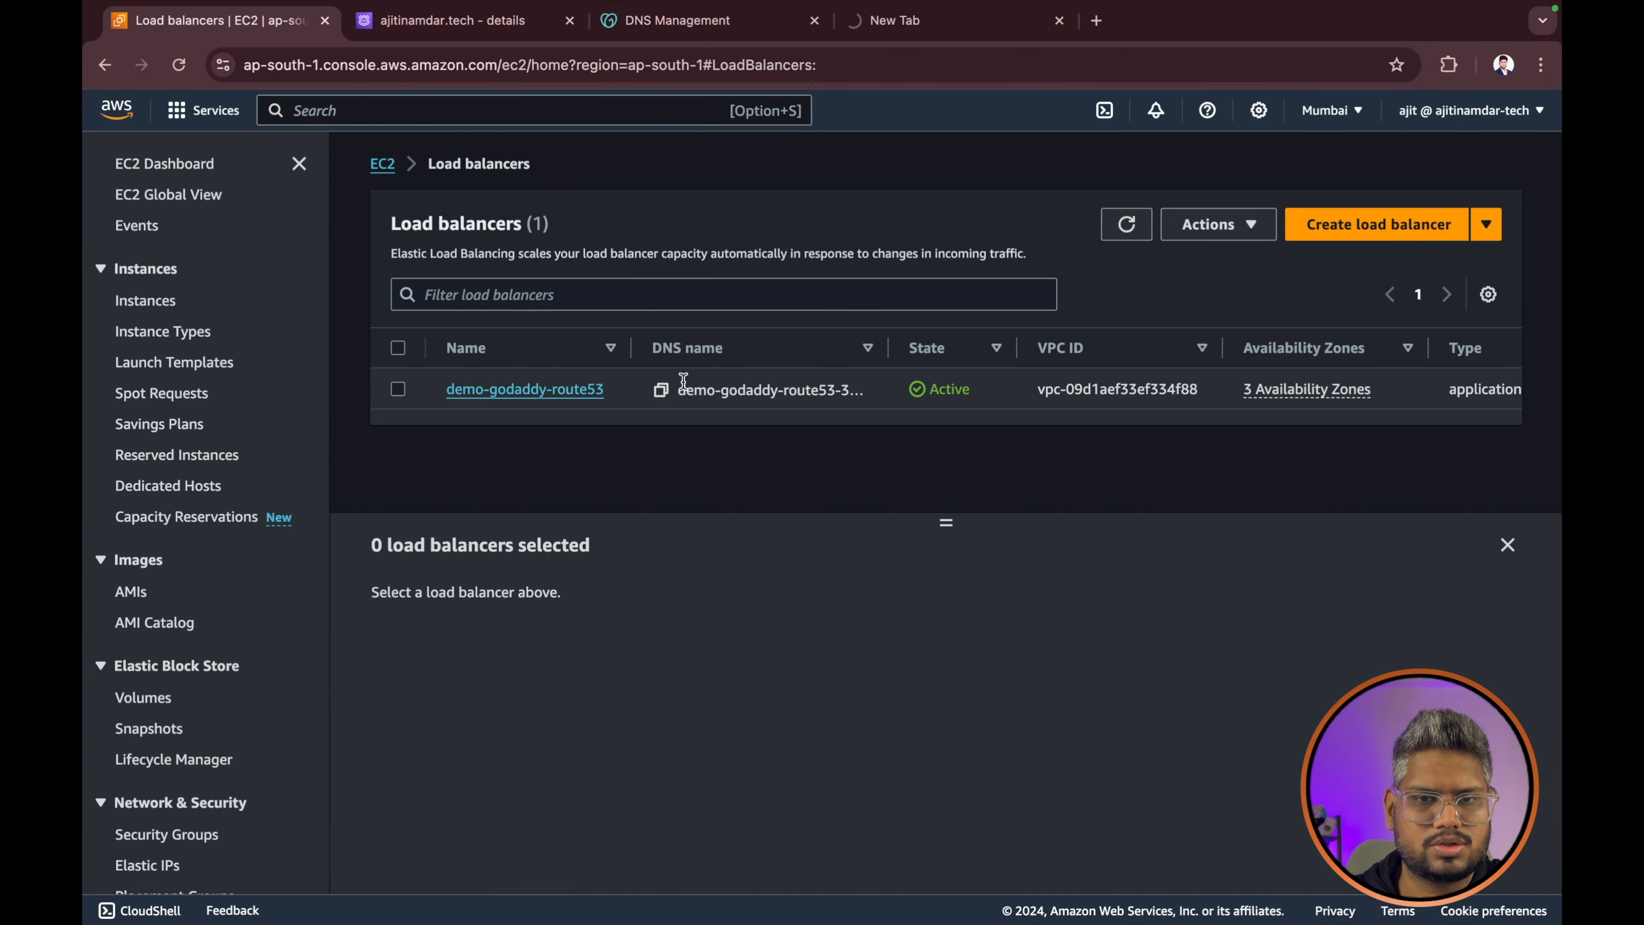
- Return to the Route 53 hosted zone, check the alias target in the A record's details, and close the details
click(705, 20)
click(453, 20)
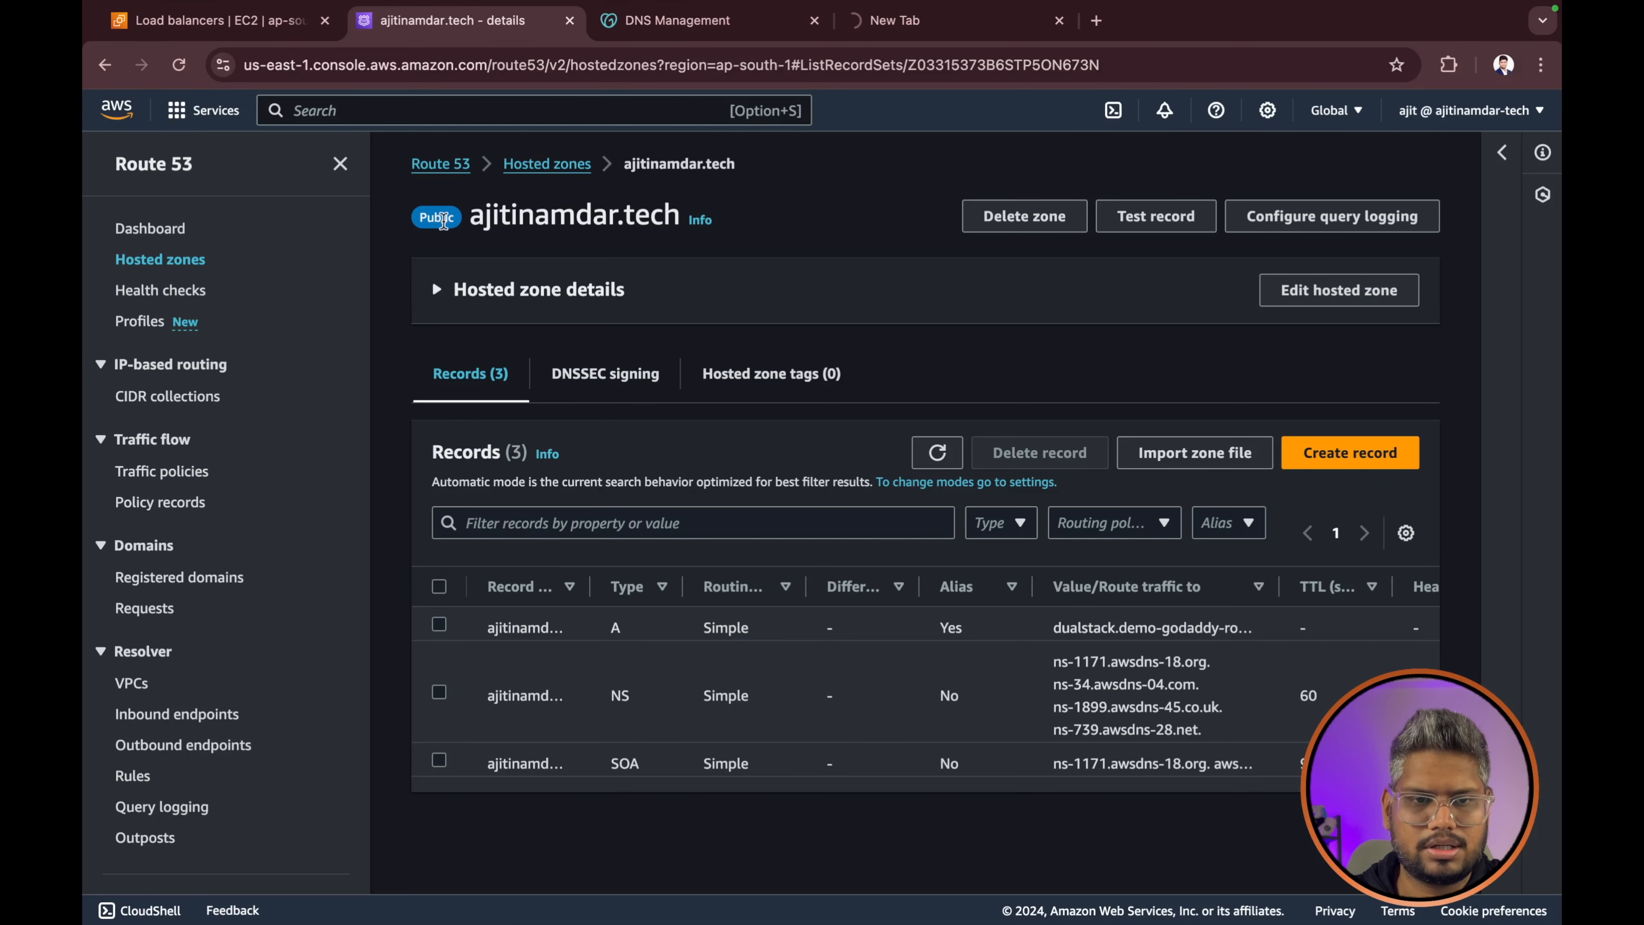
click(438, 625)
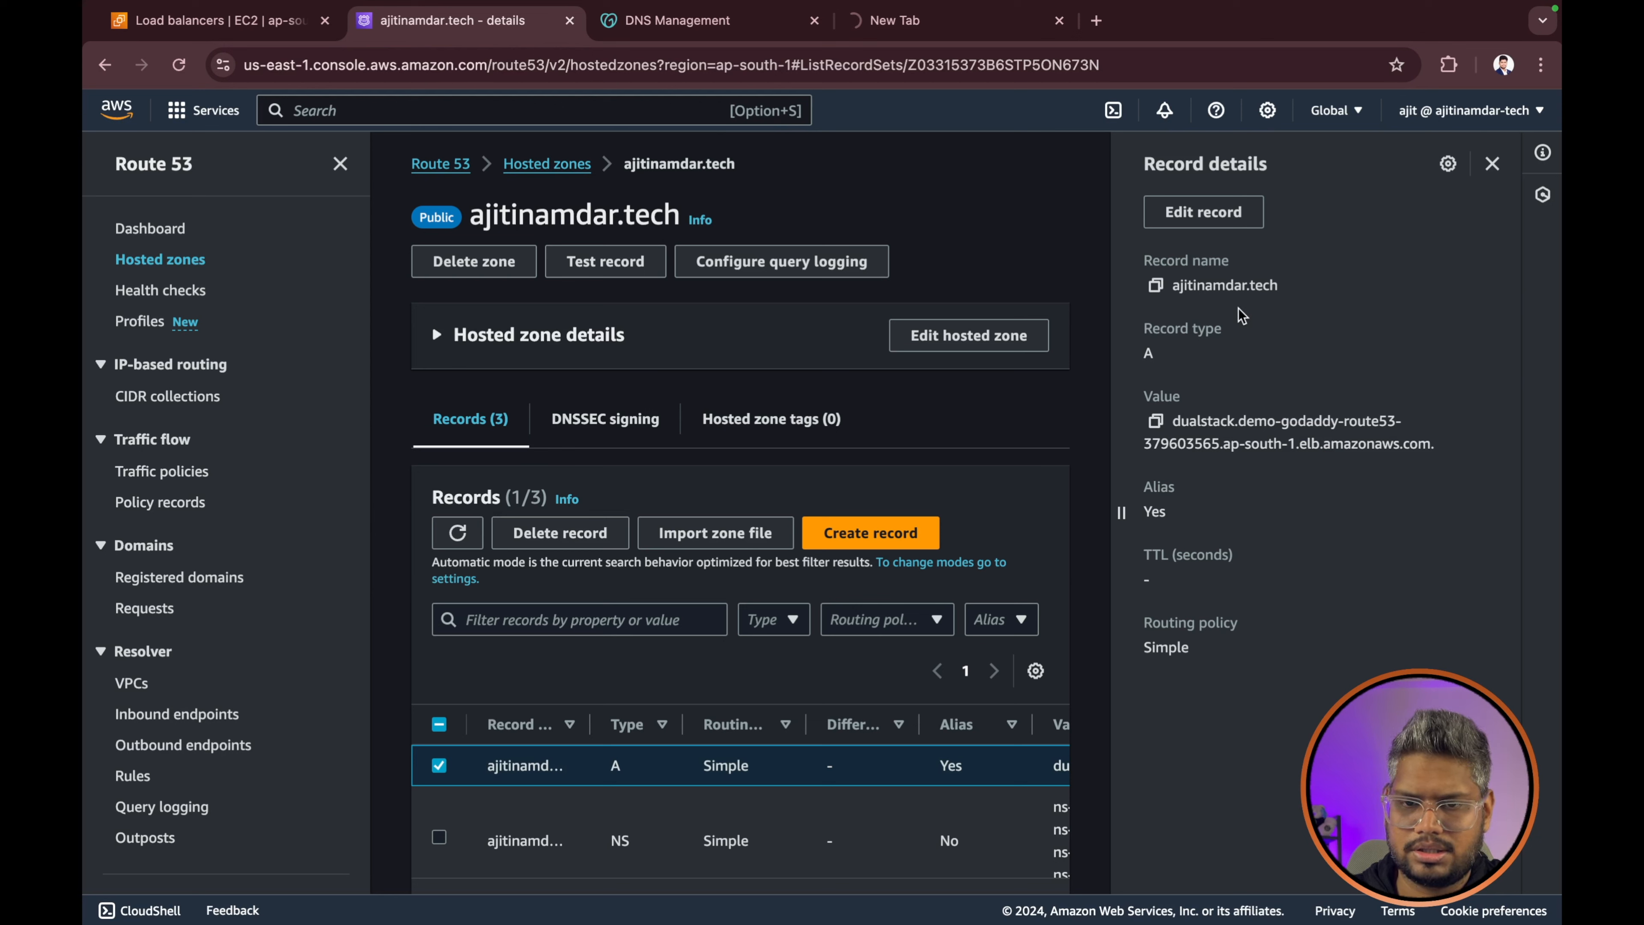
drag(1175, 418, 1488, 550)
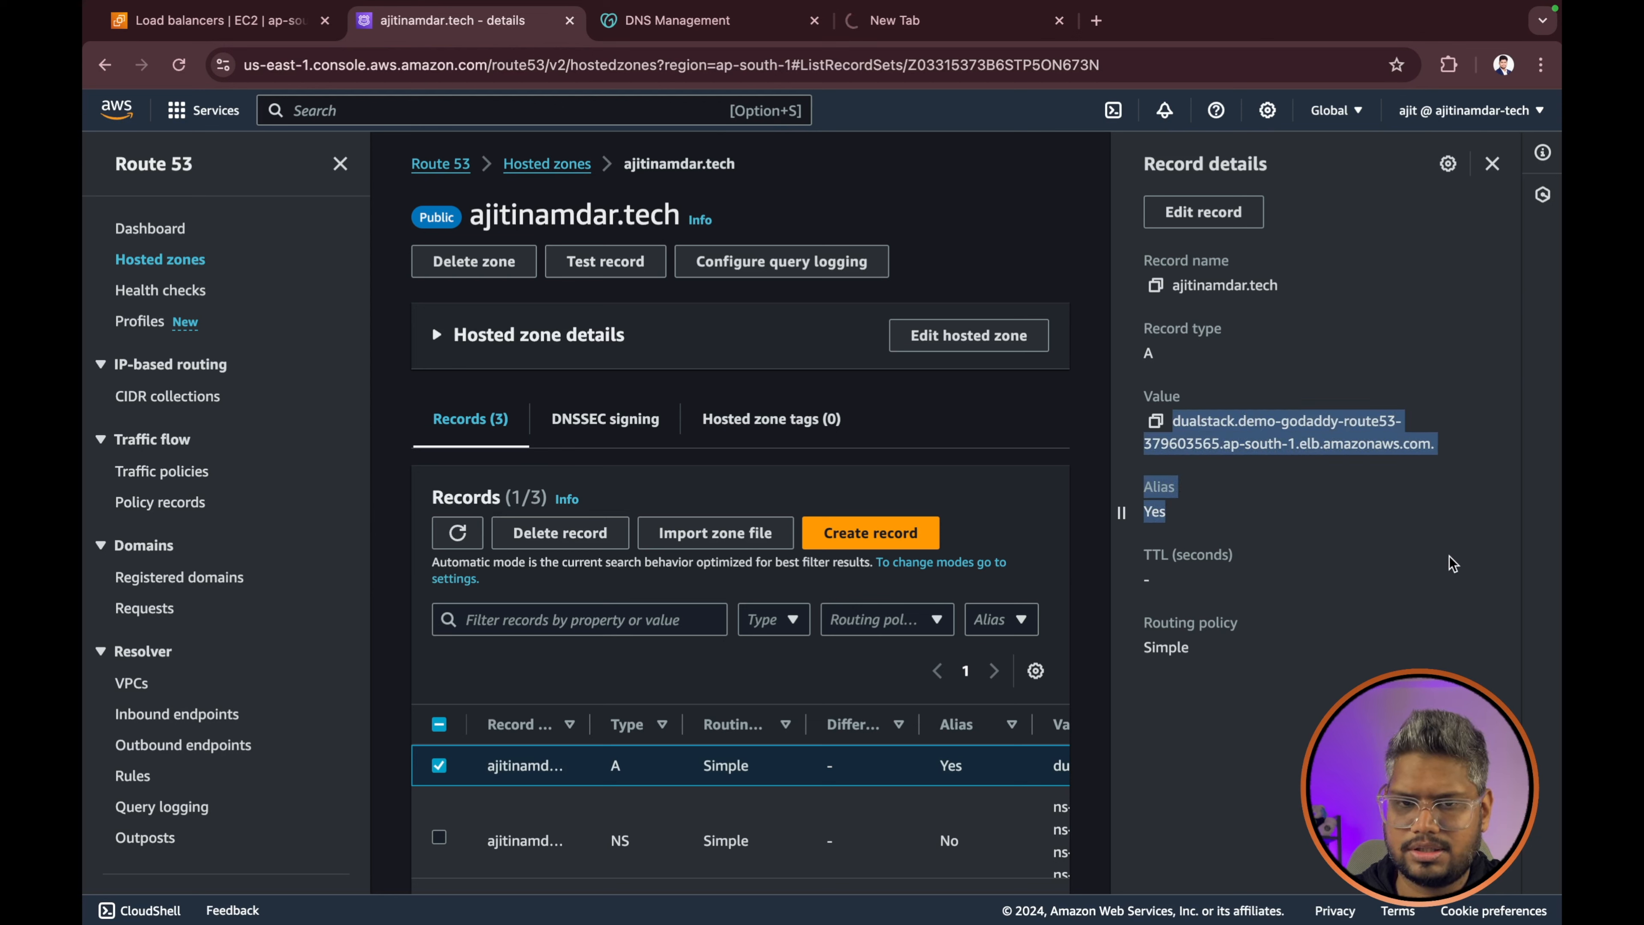
click(1053, 226)
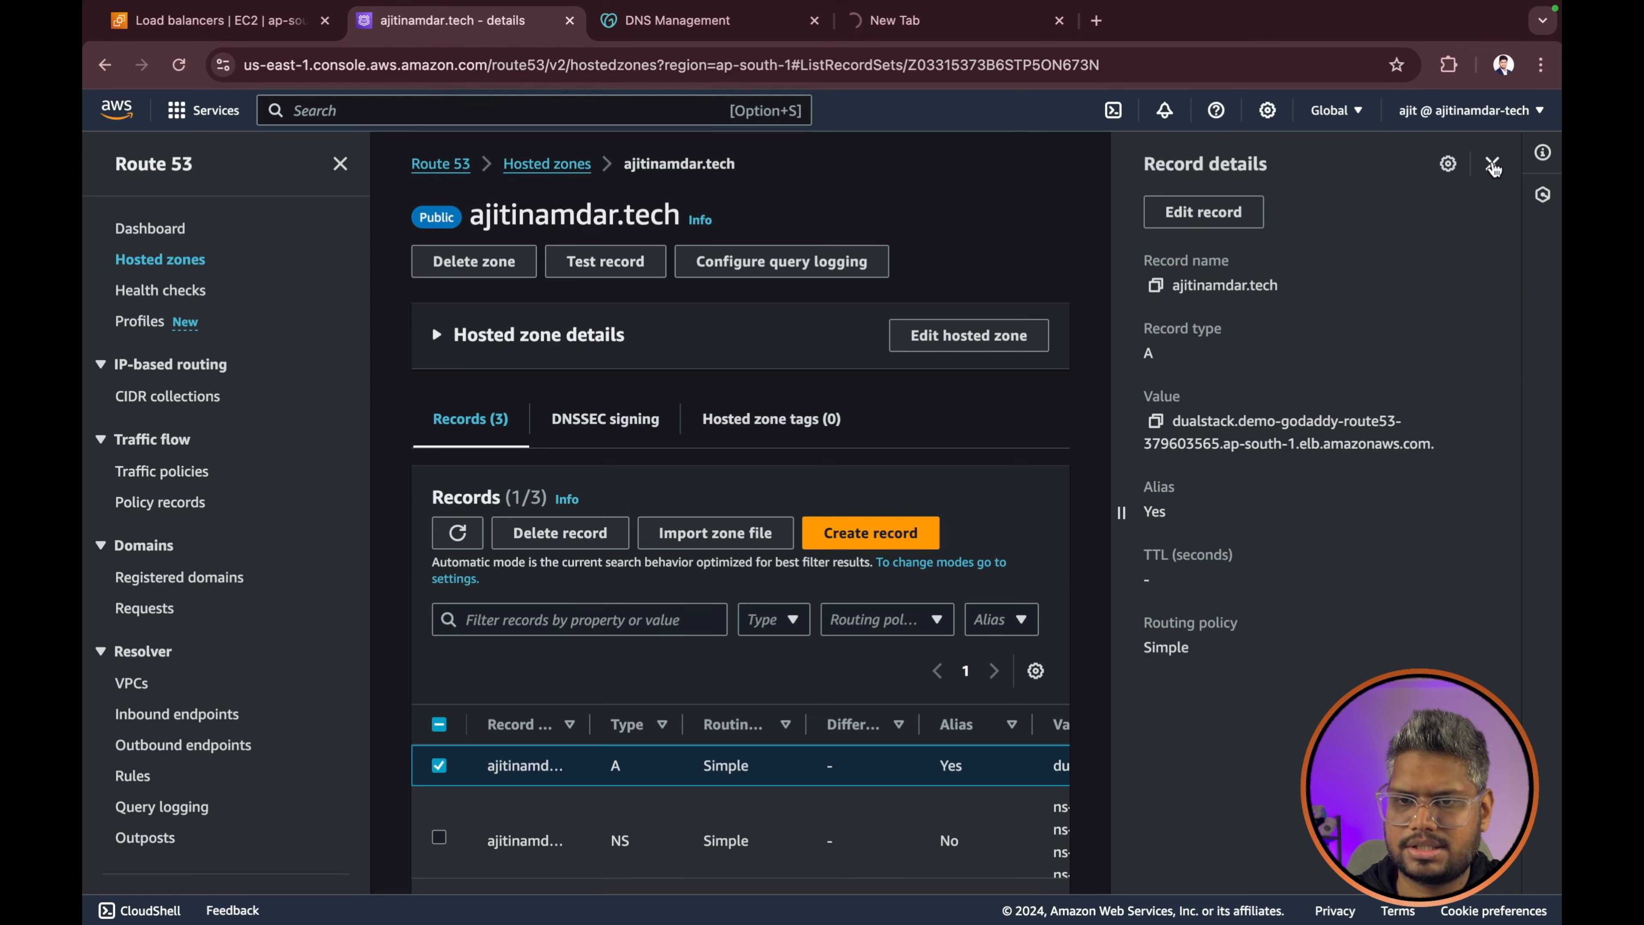
click(1492, 165)
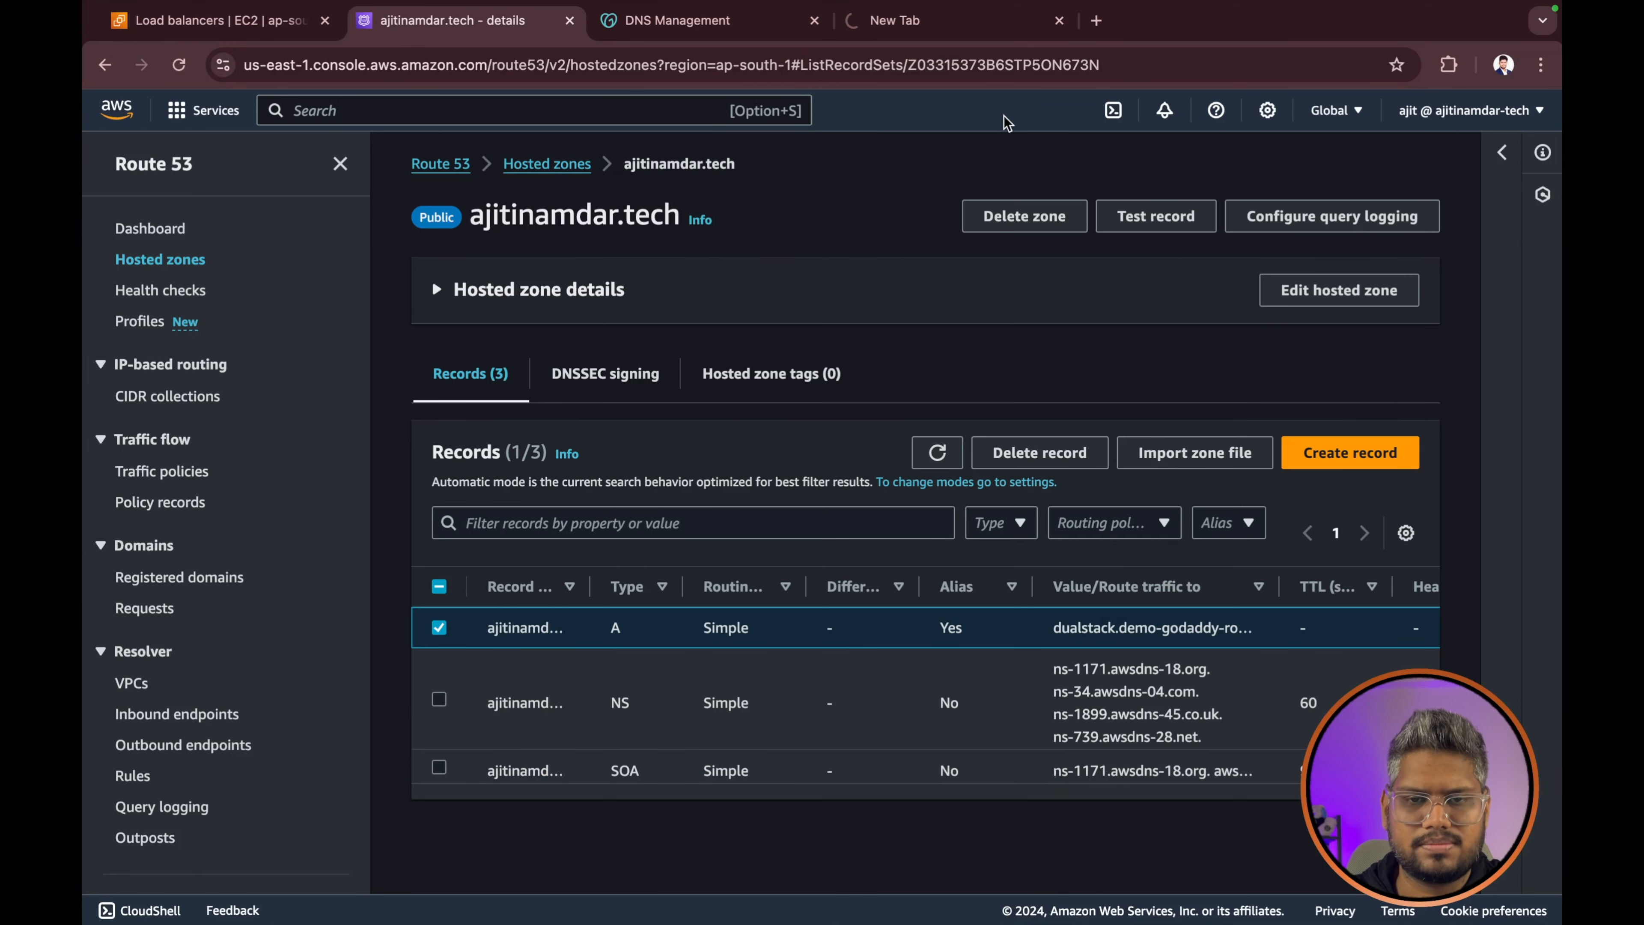
- Load the root domain over http instead of https in the test tab and check the page's response text
click(940, 33)
click(473, 212)
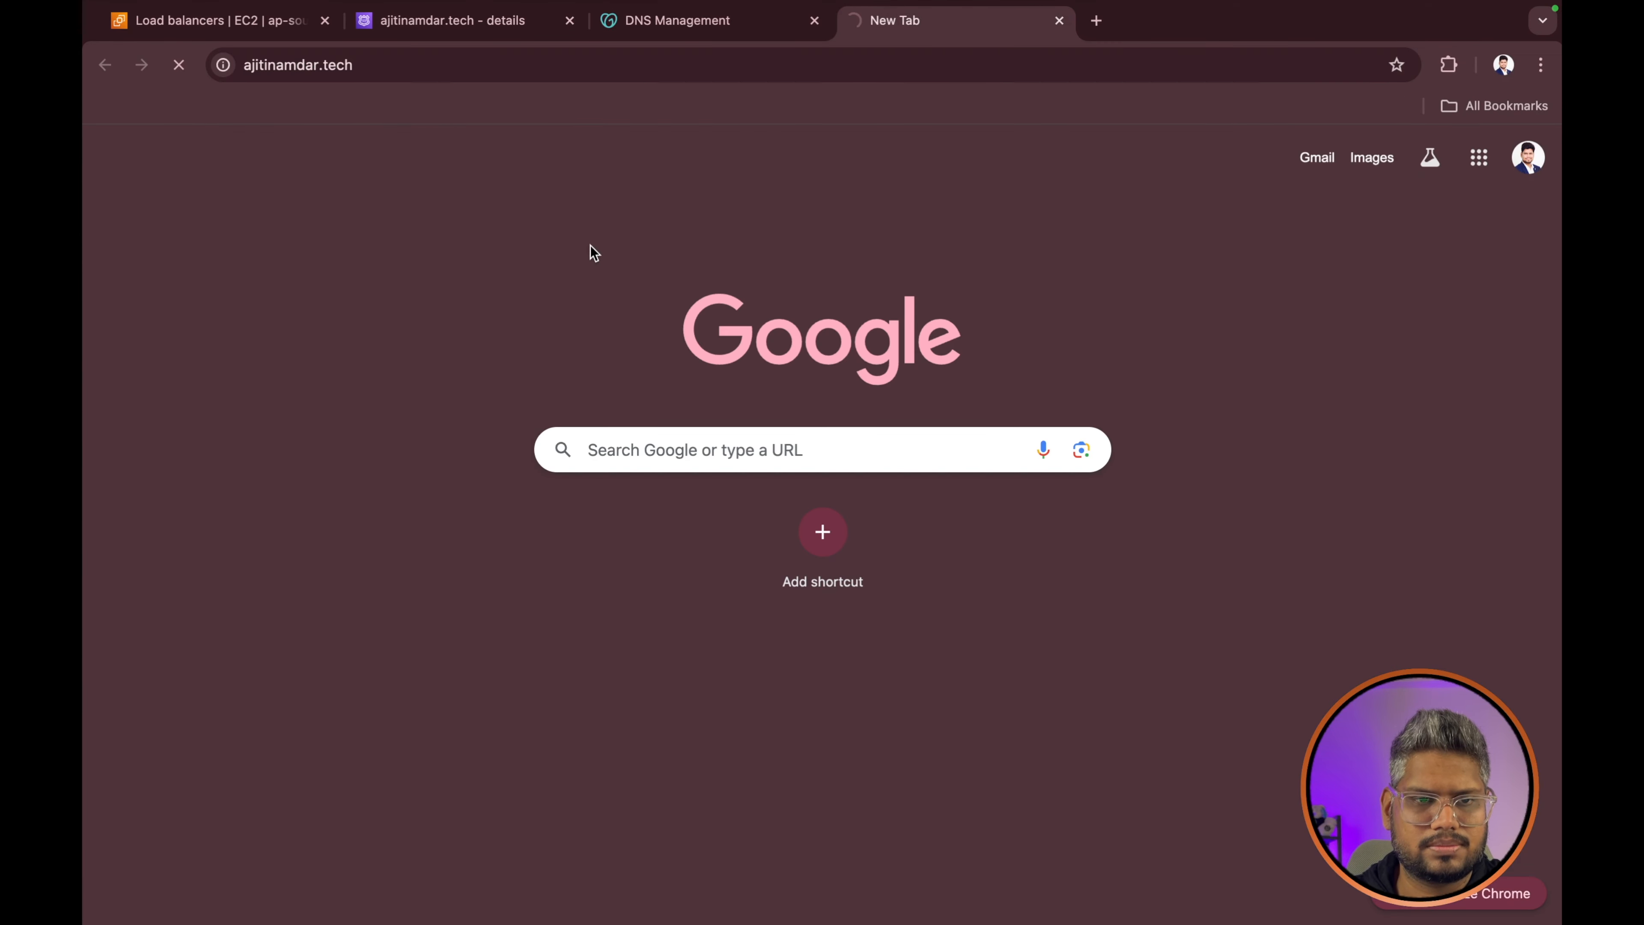
click(470, 78)
click(477, 67)
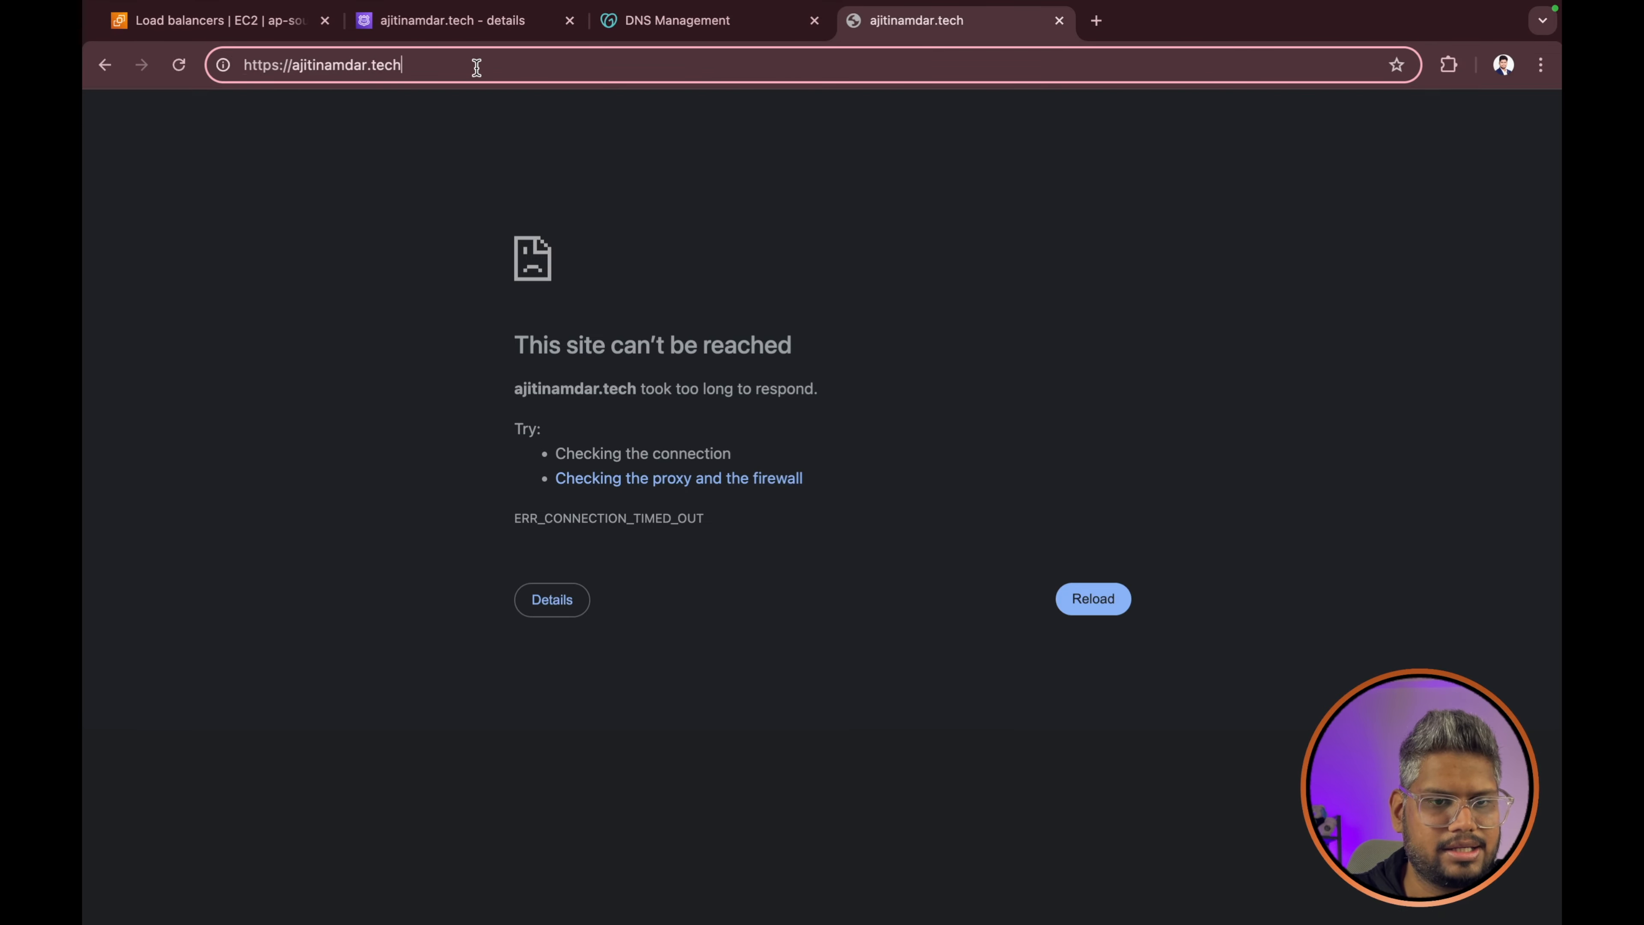
key(Return)
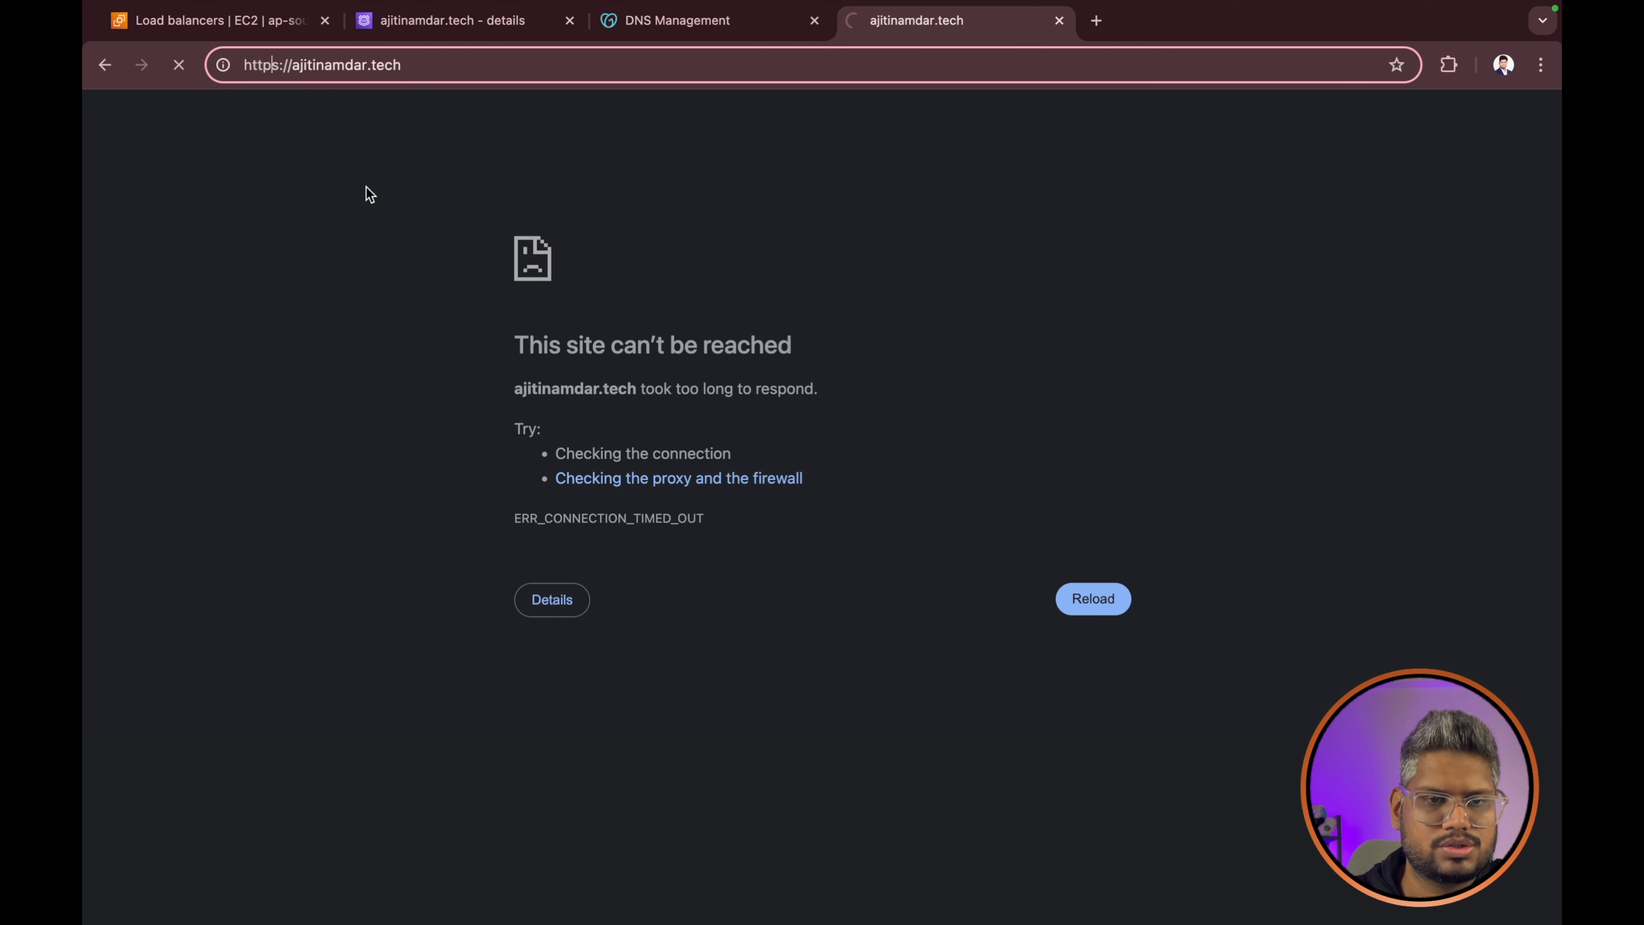
key(BackSpace)
key(Return)
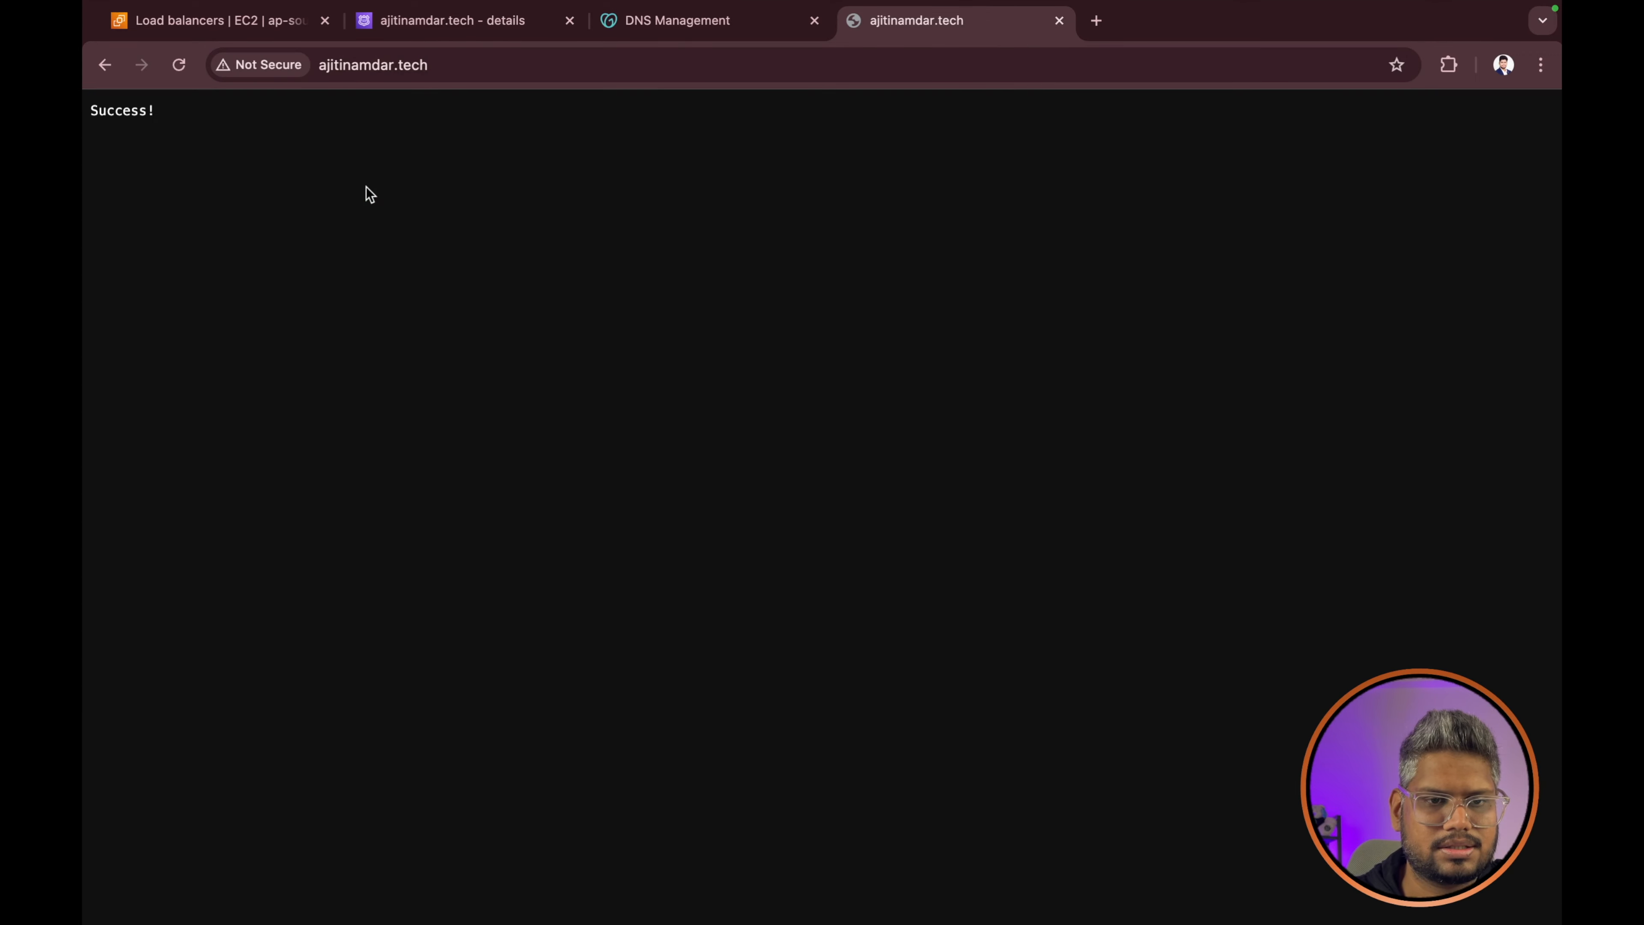
triple_click(147, 121)
click(337, 218)
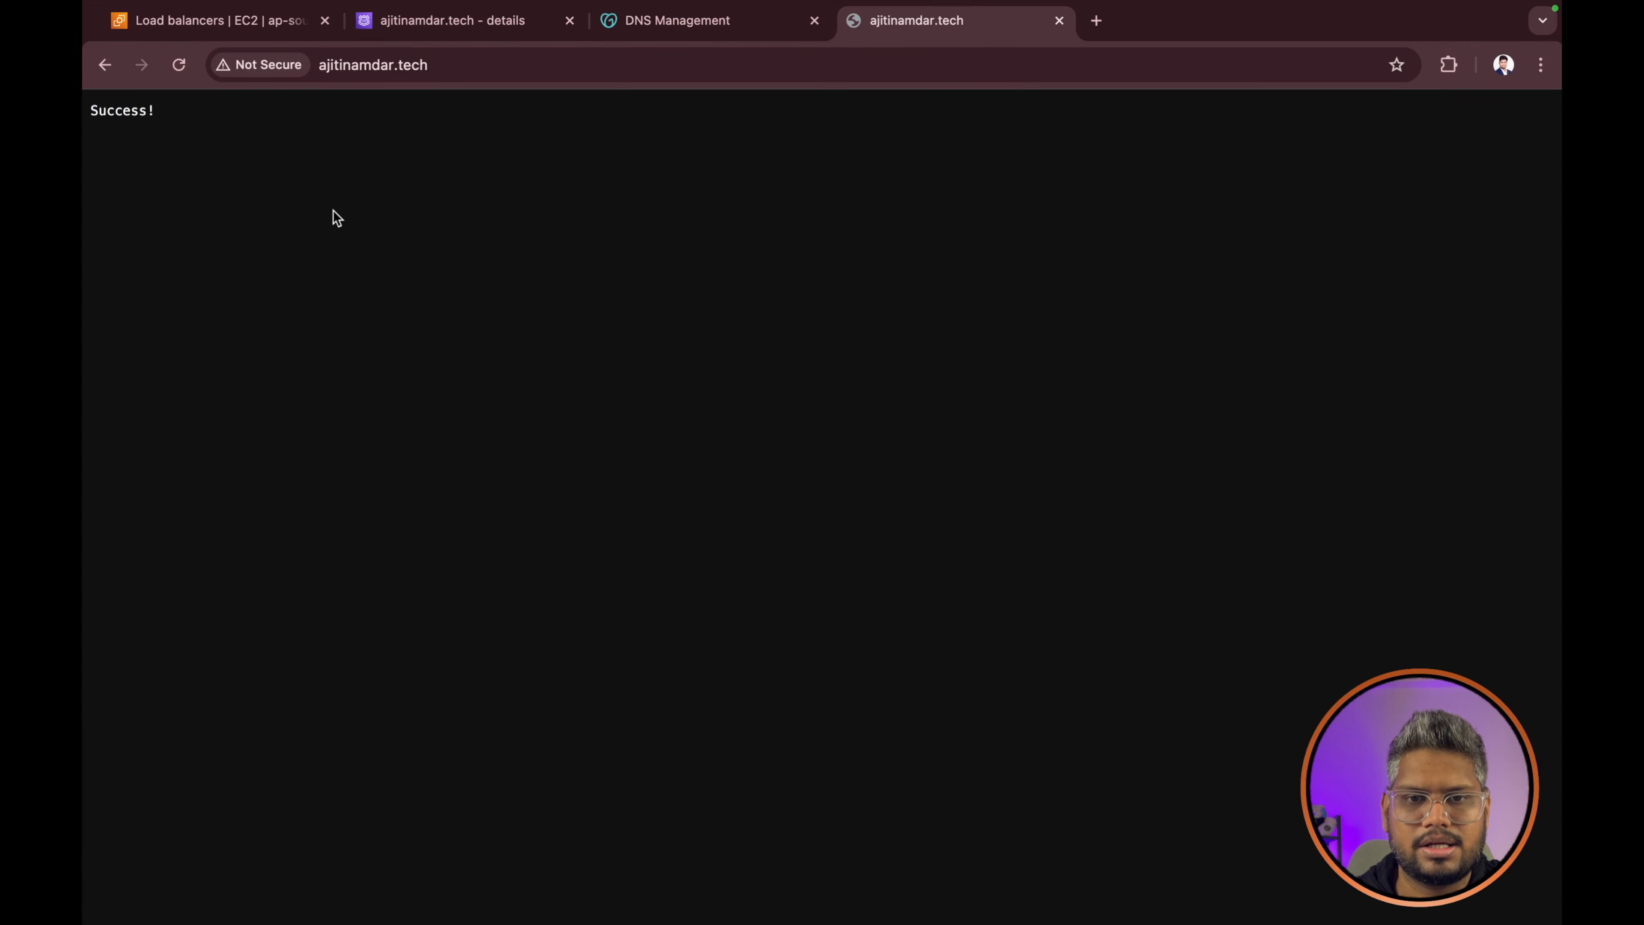